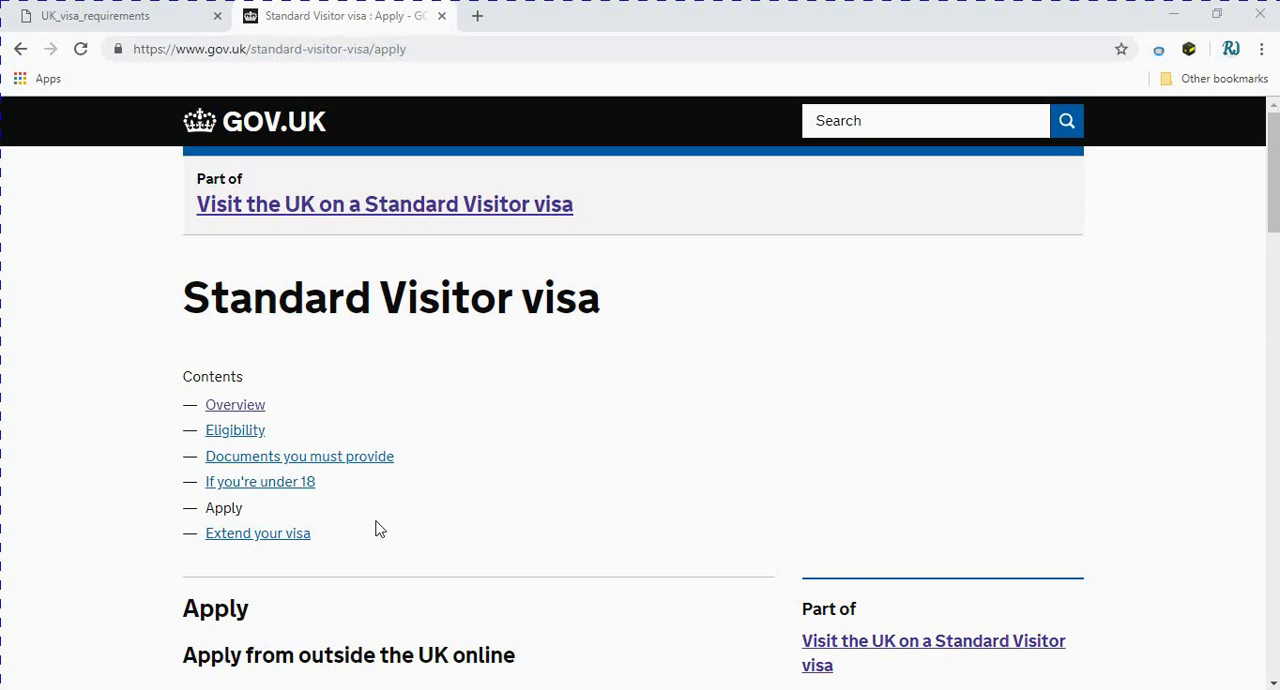
# Start the online Standard Visitor visa application for applicants outside the UK
pyautogui.moveTo(180, 300); pyautogui.dragTo(620, 312)
pyautogui.click(221, 514)
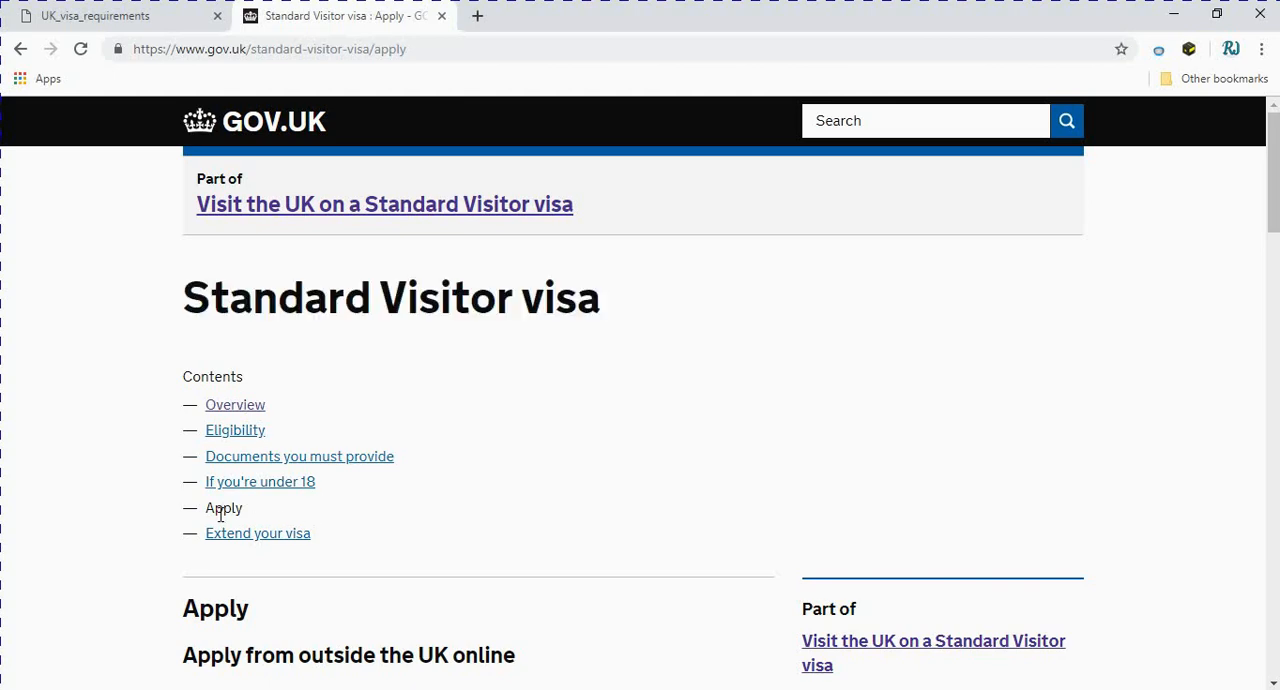
pyautogui.scroll(-5, 221, 514)
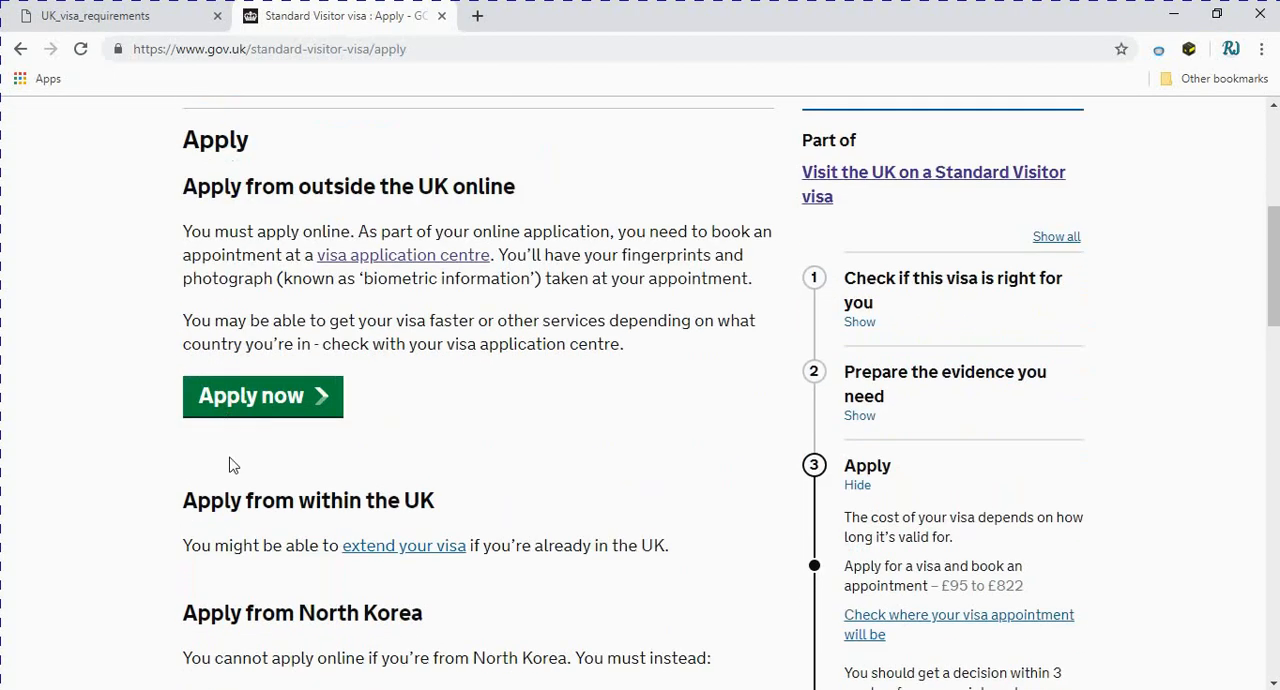
pyautogui.click(249, 404)
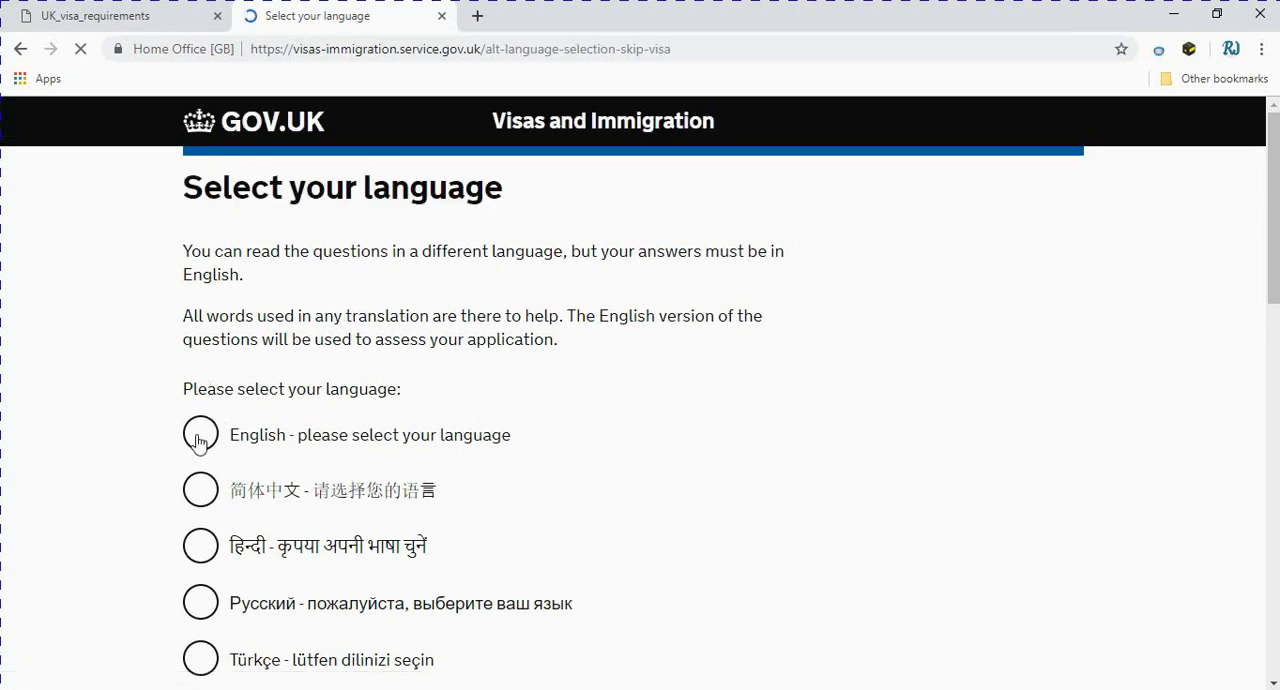
# Choose English as the language for the application questions and continue
pyautogui.scroll(-1, 200, 441)
pyautogui.scroll(-3, 199, 404)
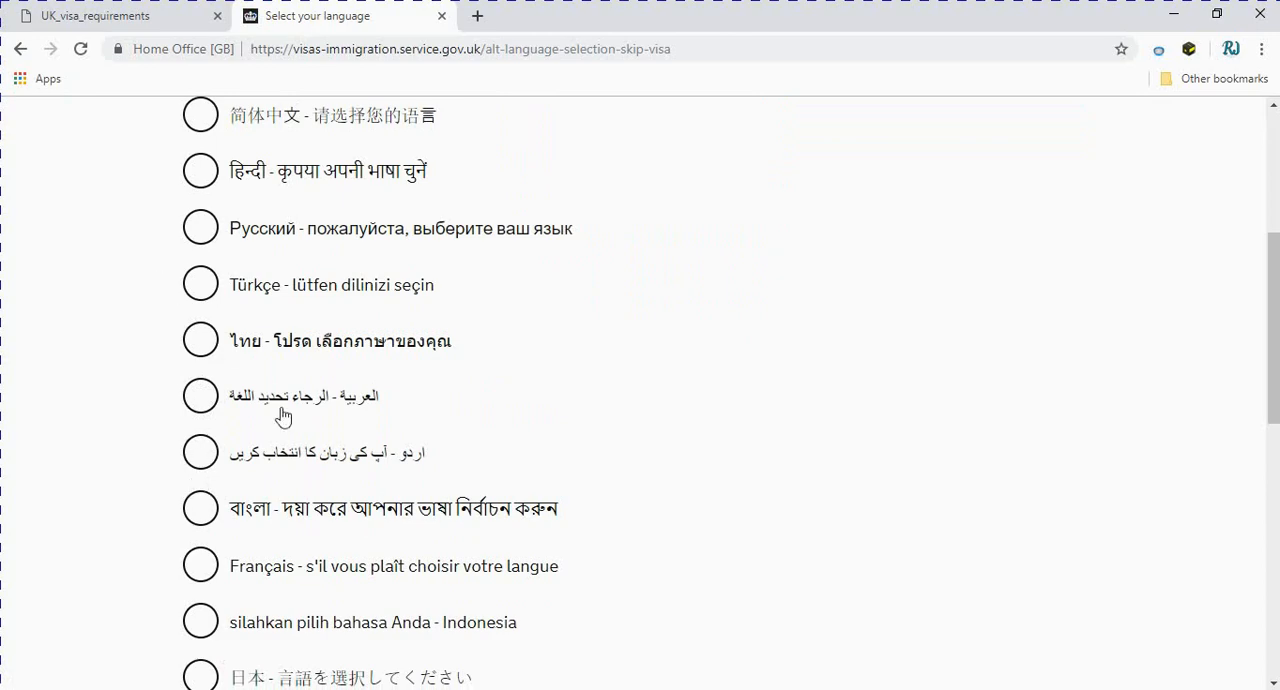
pyautogui.scroll(1, 295, 451)
pyautogui.scroll(3, 295, 451)
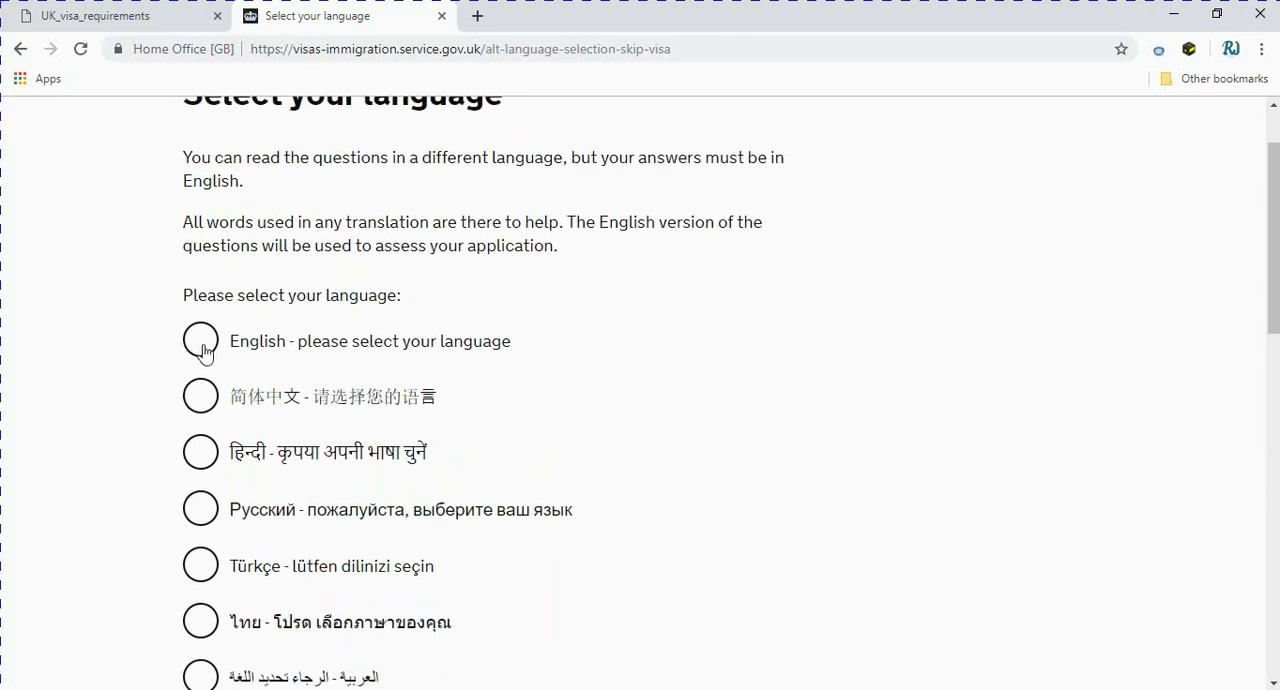
pyautogui.click(200, 341)
pyautogui.scroll(-7, 336, 466)
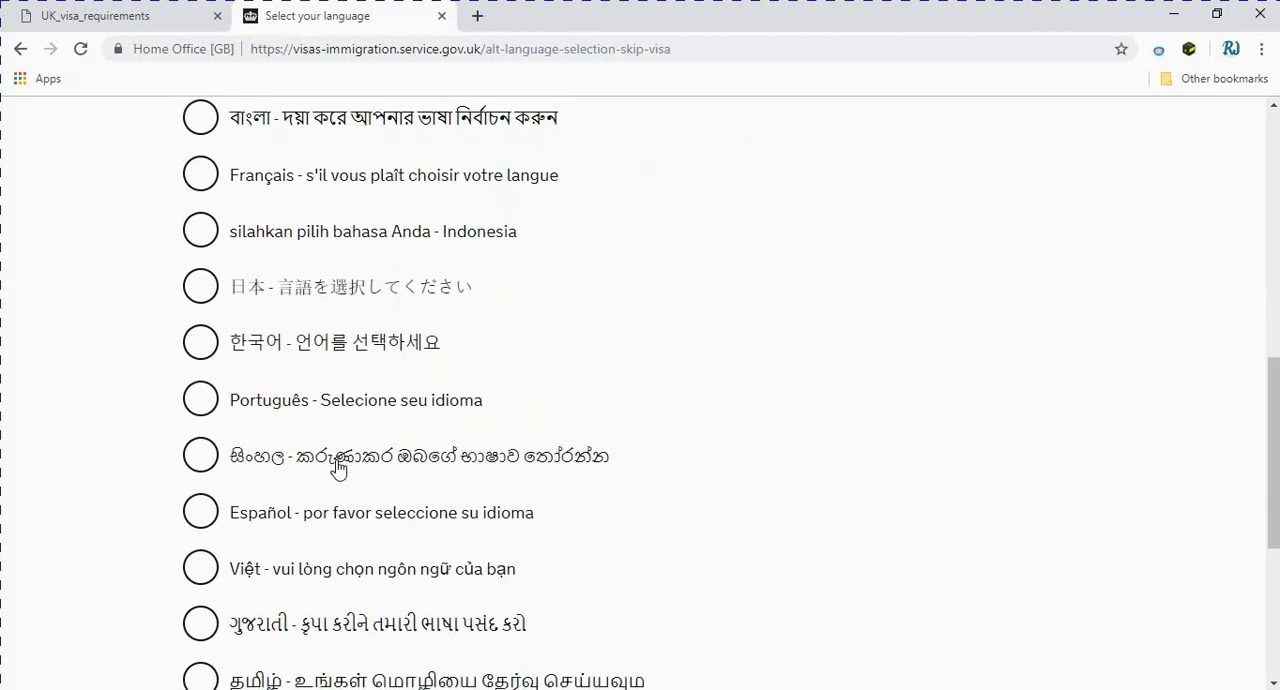
pyautogui.scroll(-4, 337, 466)
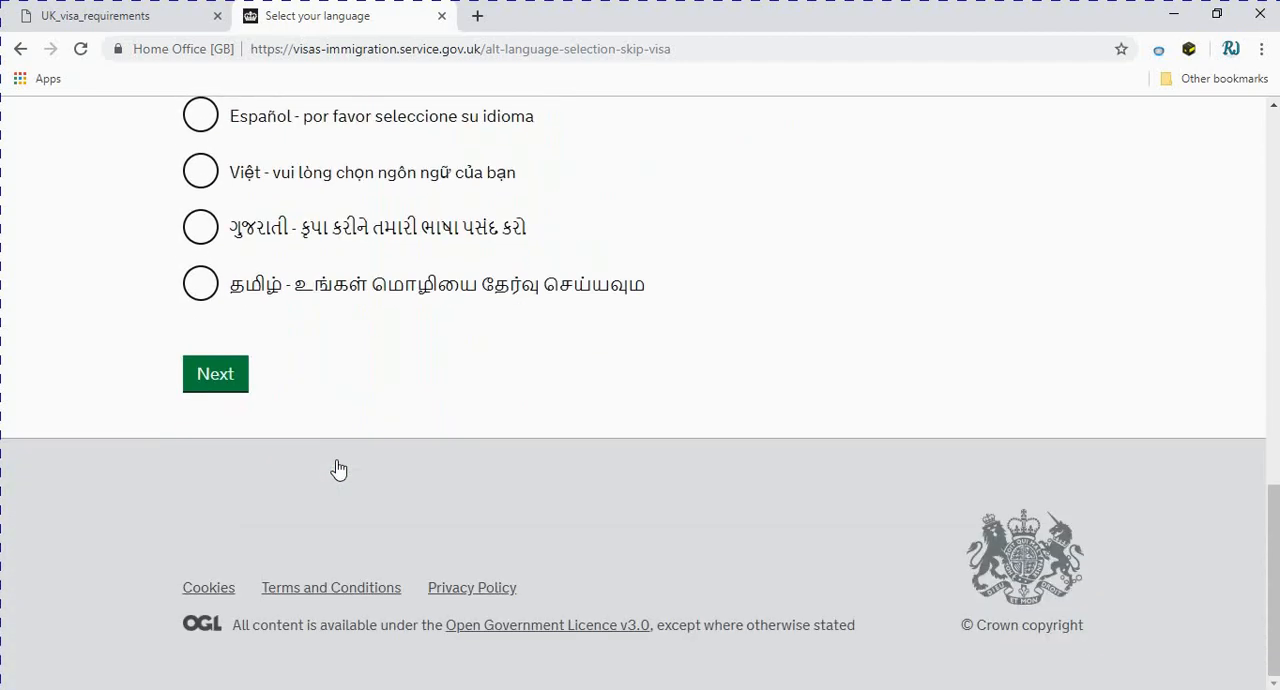
pyautogui.click(215, 380)
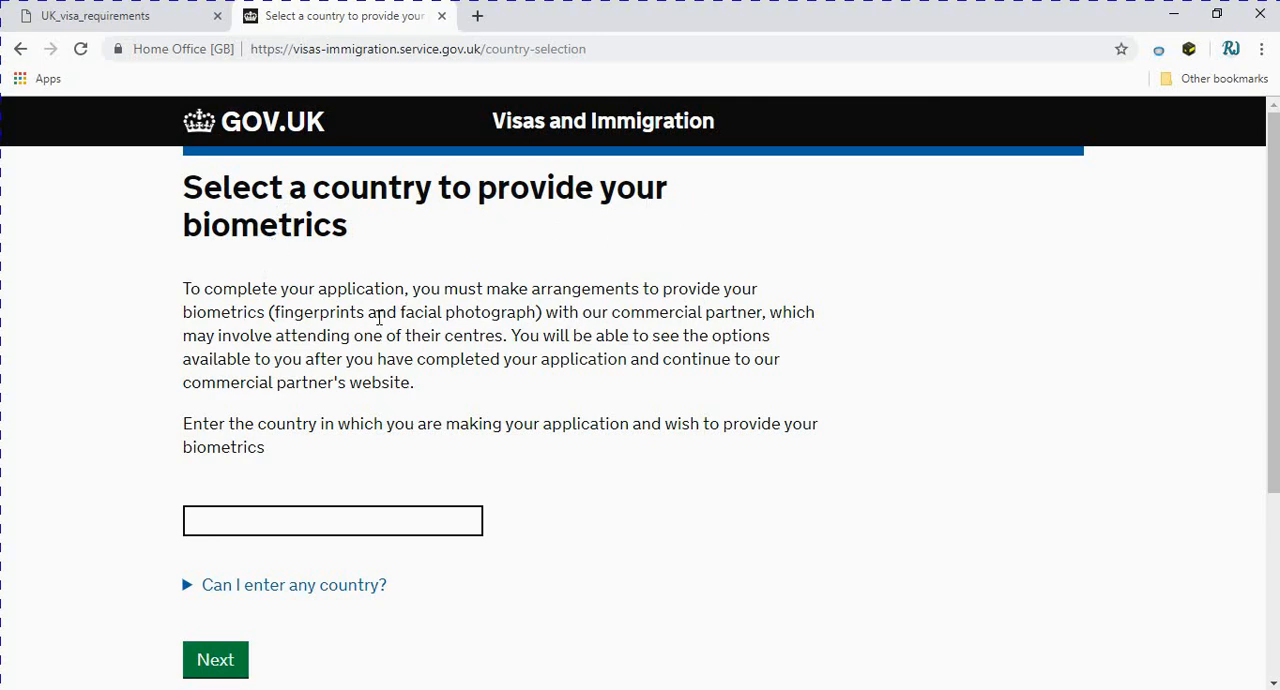
# Set Pakistan as the country for making the application and providing biometrics, and continue
pyautogui.scroll(-1, 372, 330)
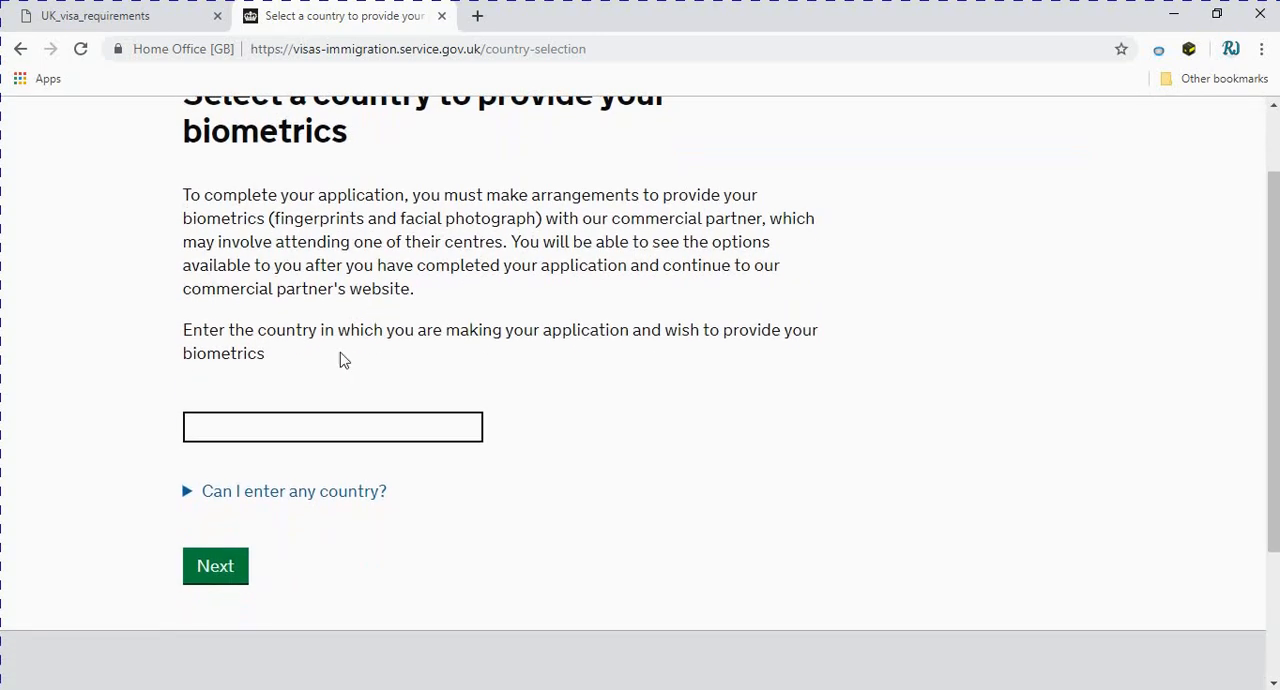
pyautogui.click(337, 435)
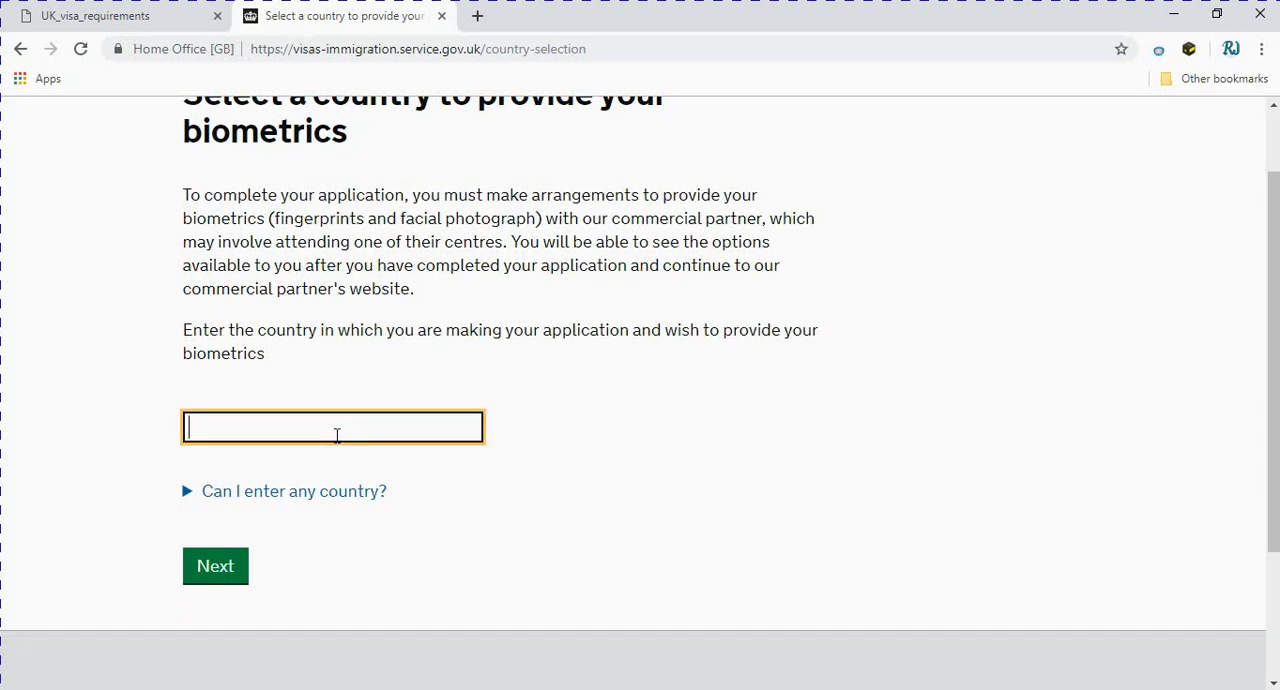
pyautogui.write('pak')
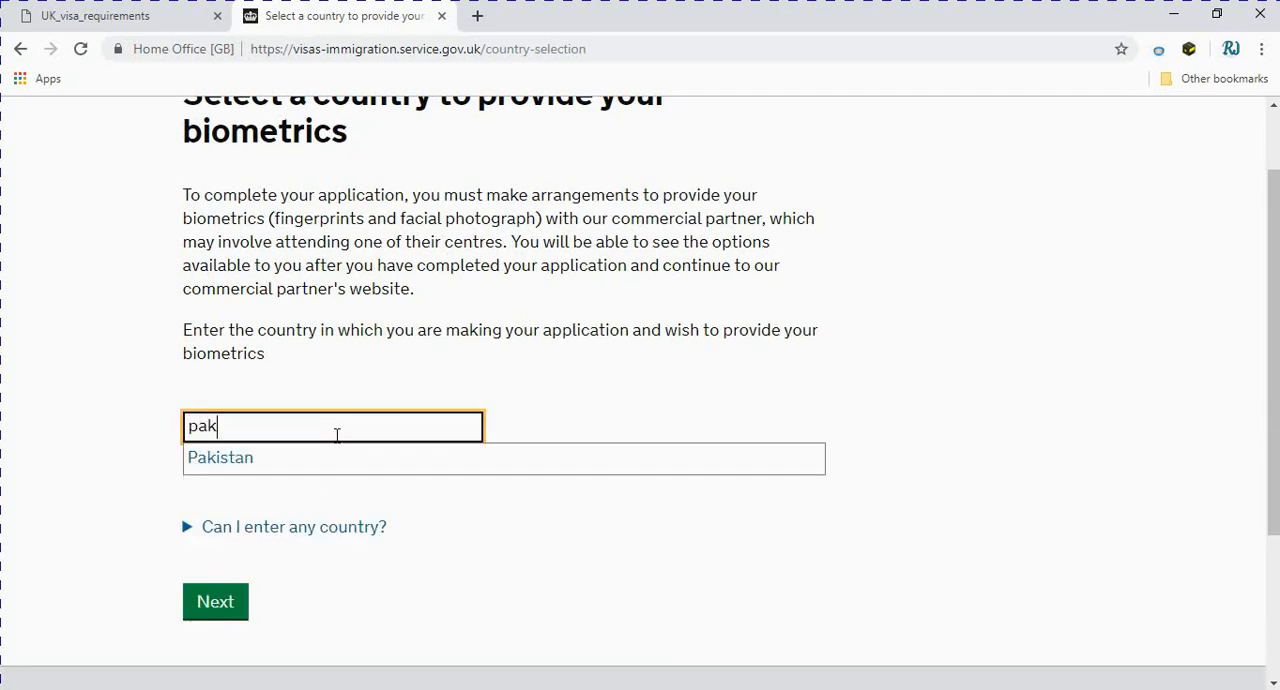
pyautogui.press('Down')
pyautogui.press('Return')
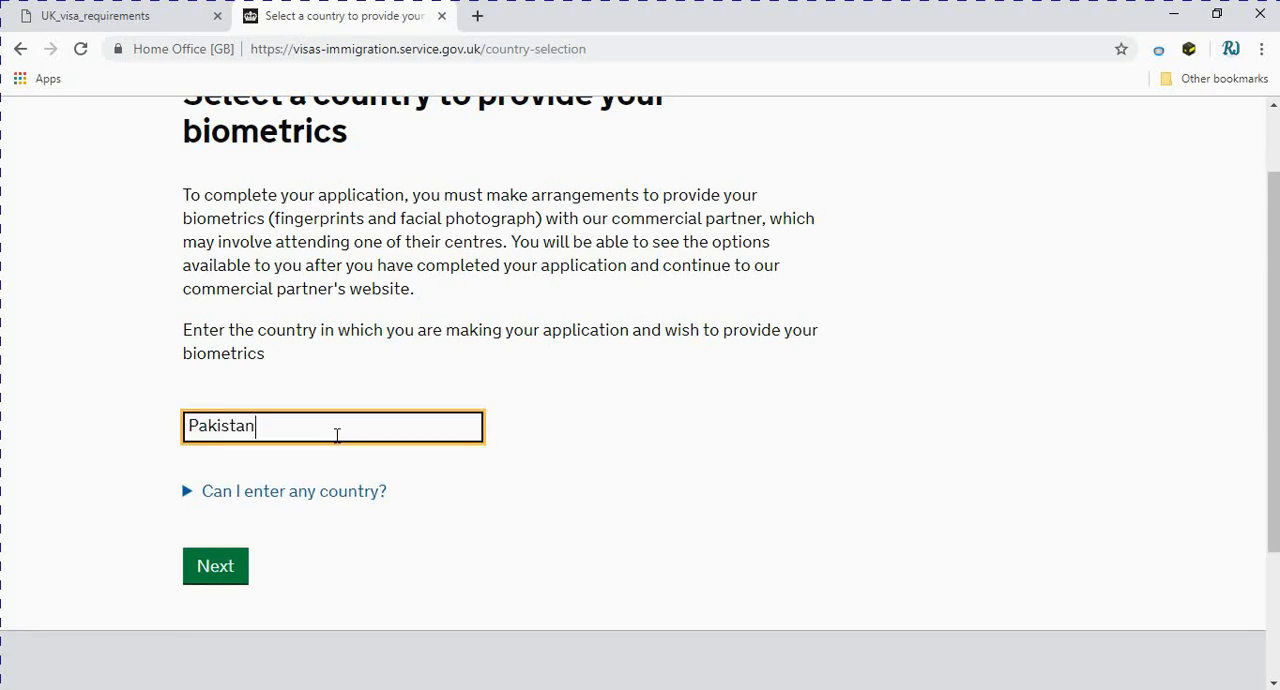
pyautogui.click(237, 578)
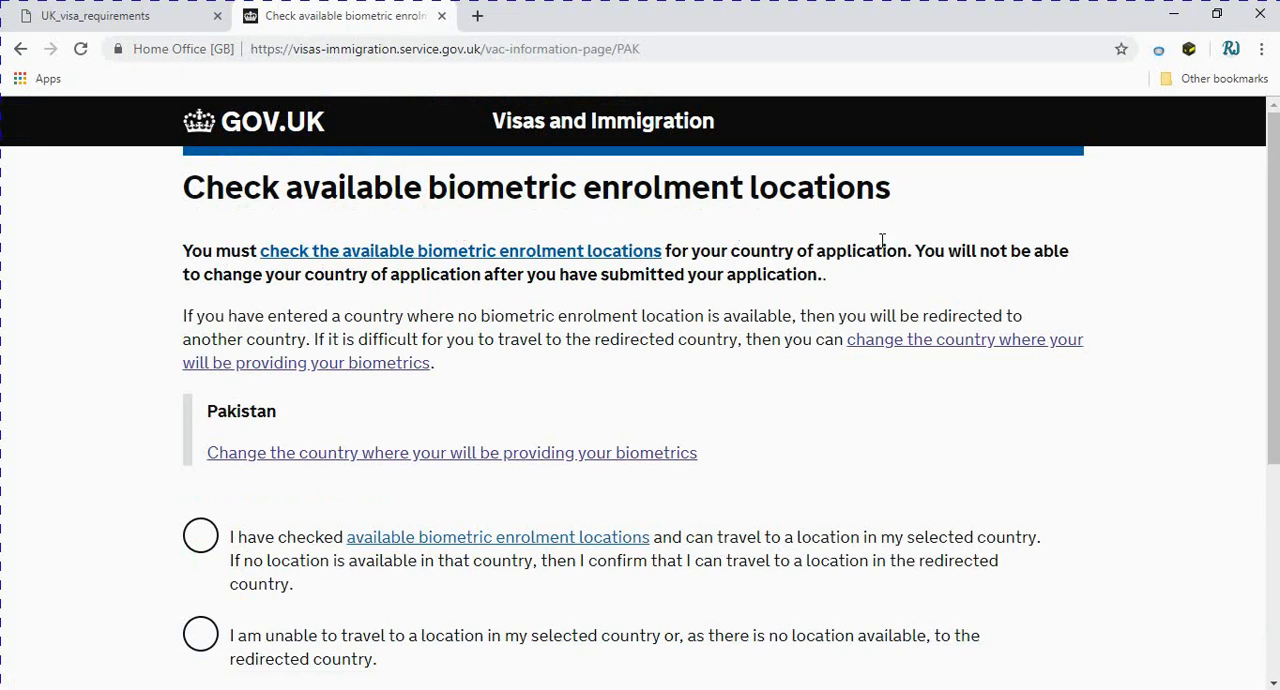
# Confirm that the available biometric enrolment locations were checked and travel to one in the selected country is possible, and continue
pyautogui.scroll(-2, 883, 245)
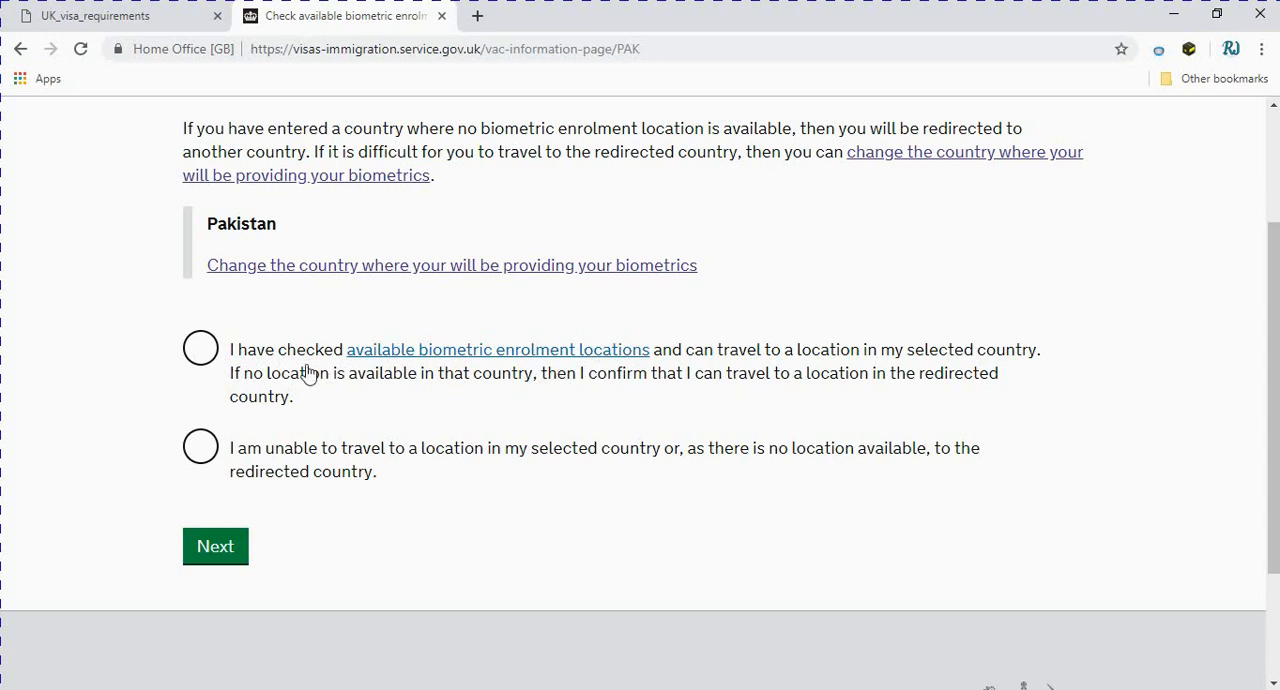
pyautogui.click(201, 360)
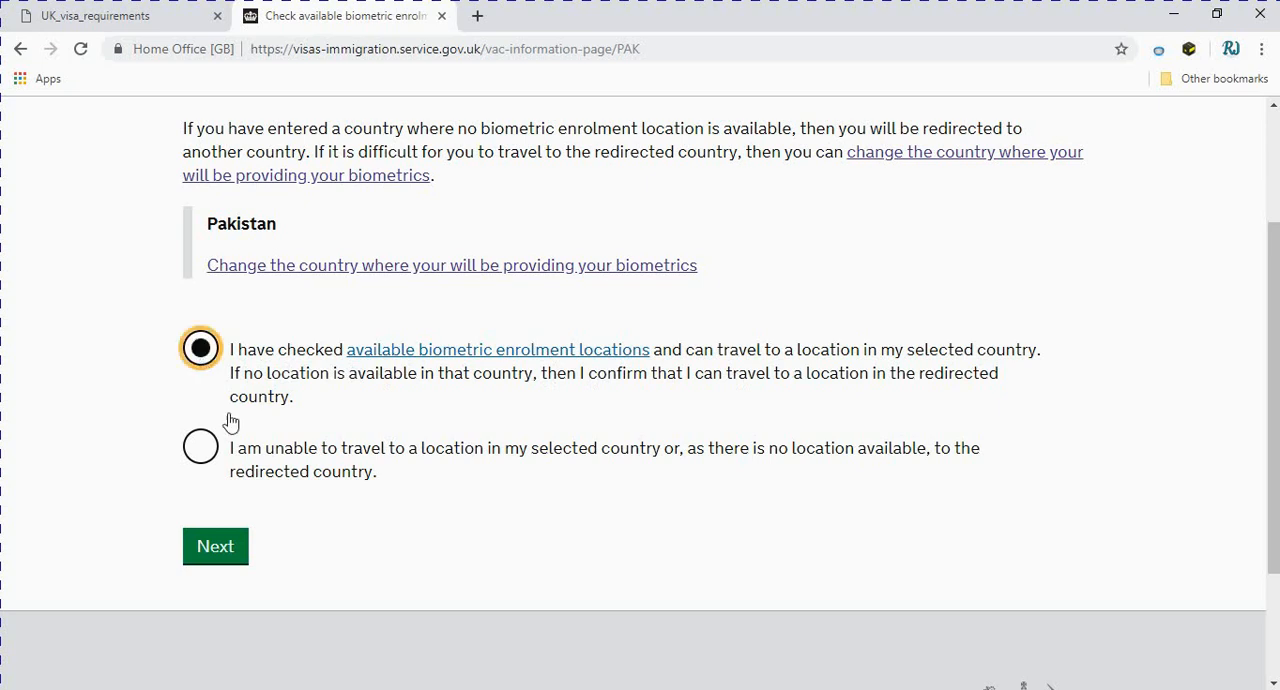
pyautogui.click(212, 553)
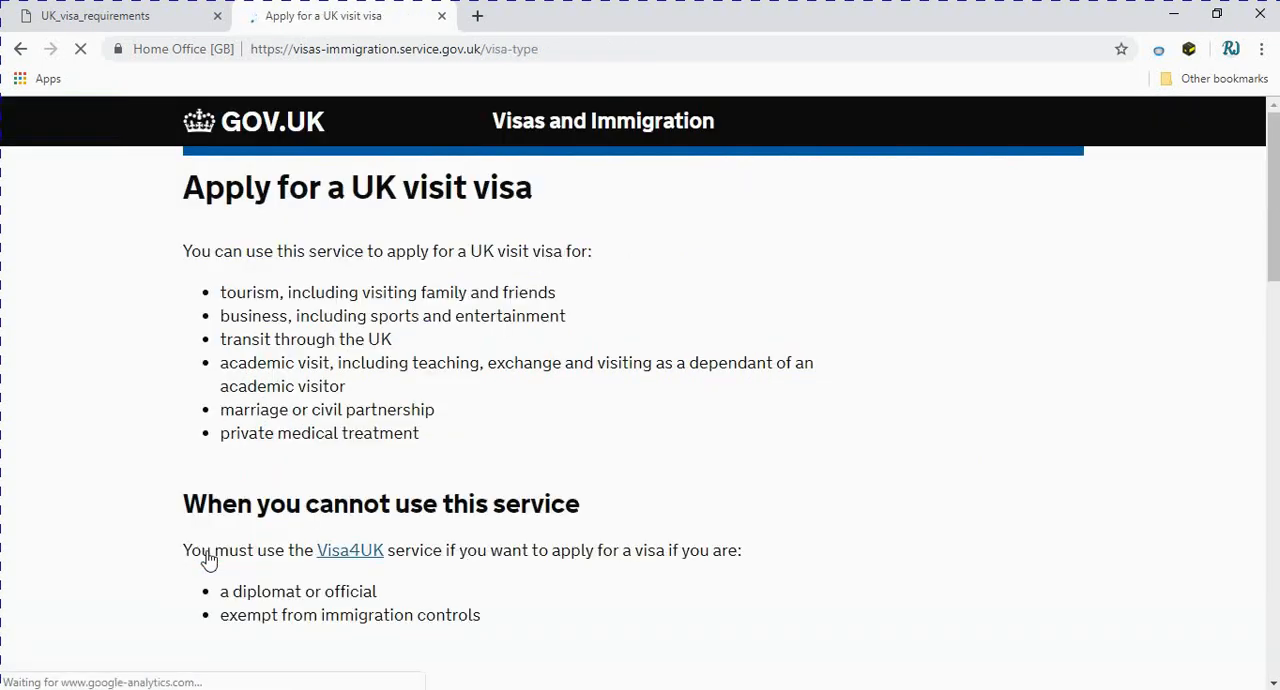
# Review the UK visit visa service information and start a new application instead of opening the other one in progress
pyautogui.scroll(-2, 208, 560)
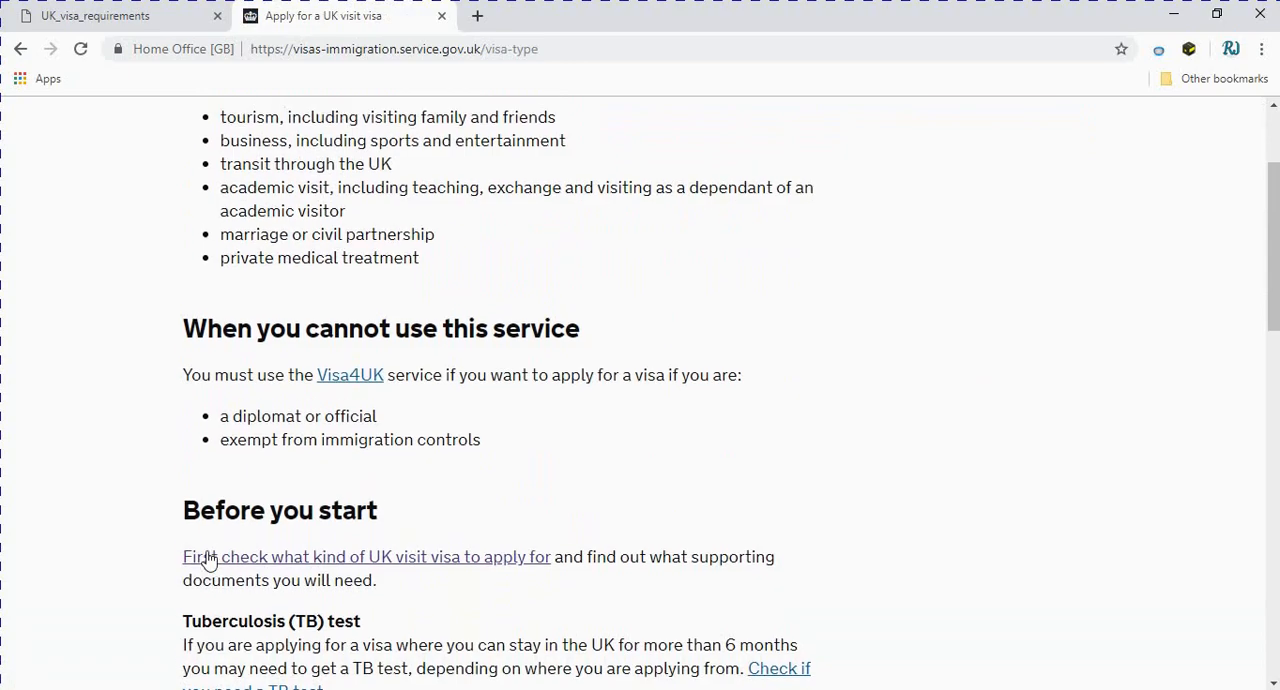
pyautogui.scroll(2, 208, 560)
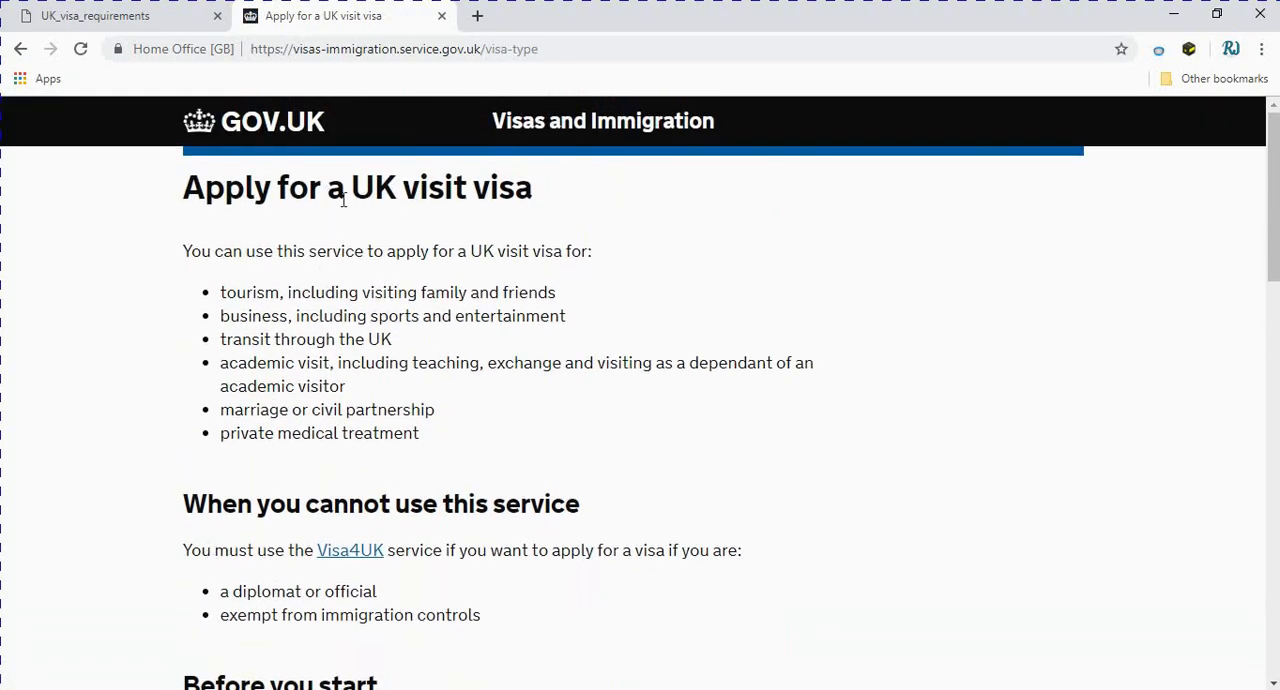
pyautogui.scroll(-4, 549, 371)
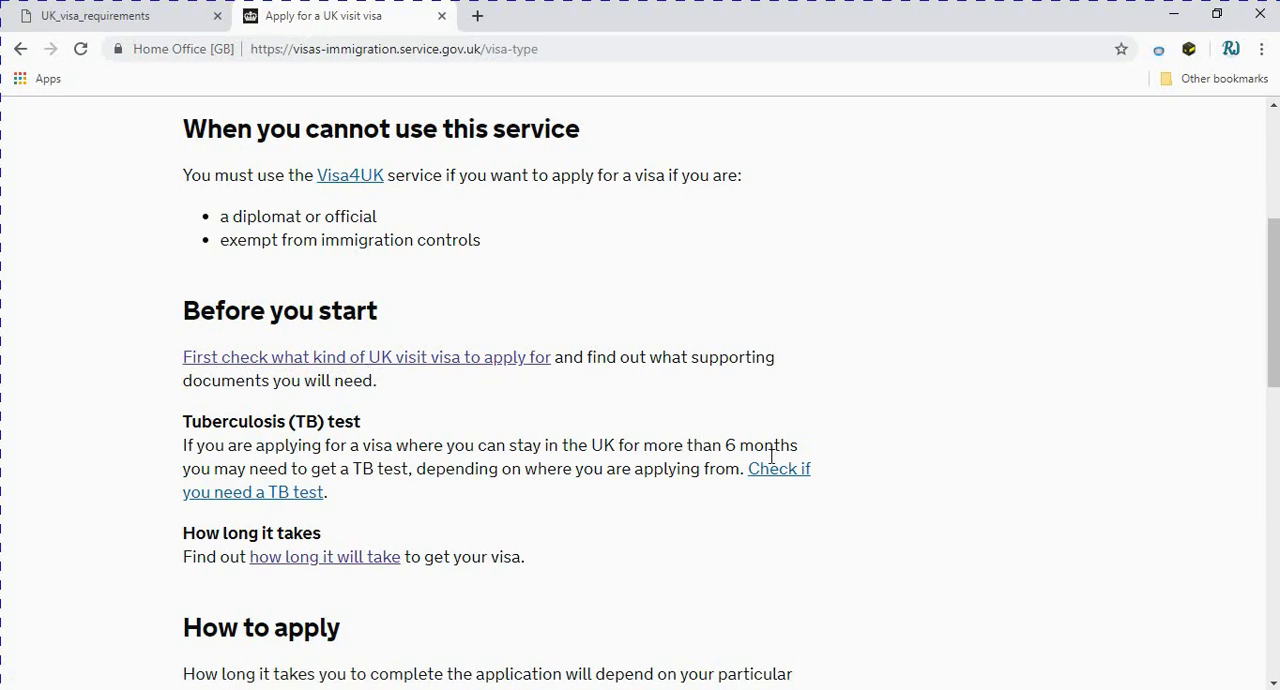
pyautogui.scroll(-4, 770, 456)
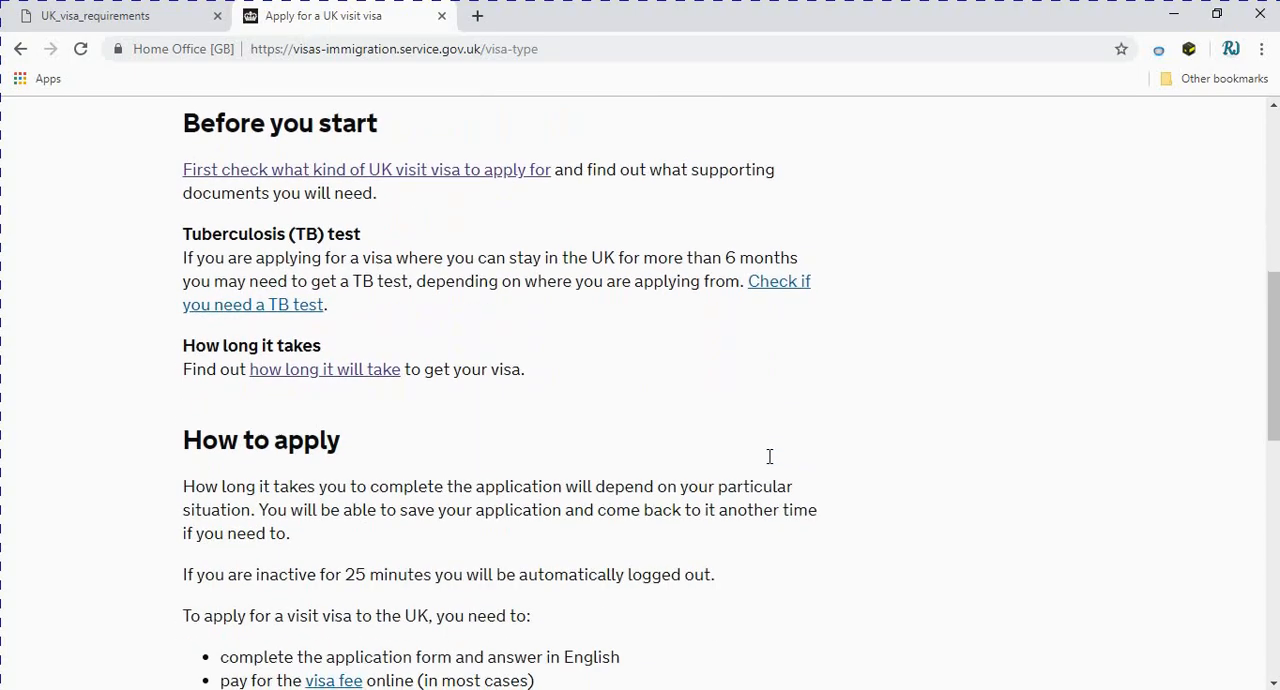
pyautogui.scroll(-3, 770, 456)
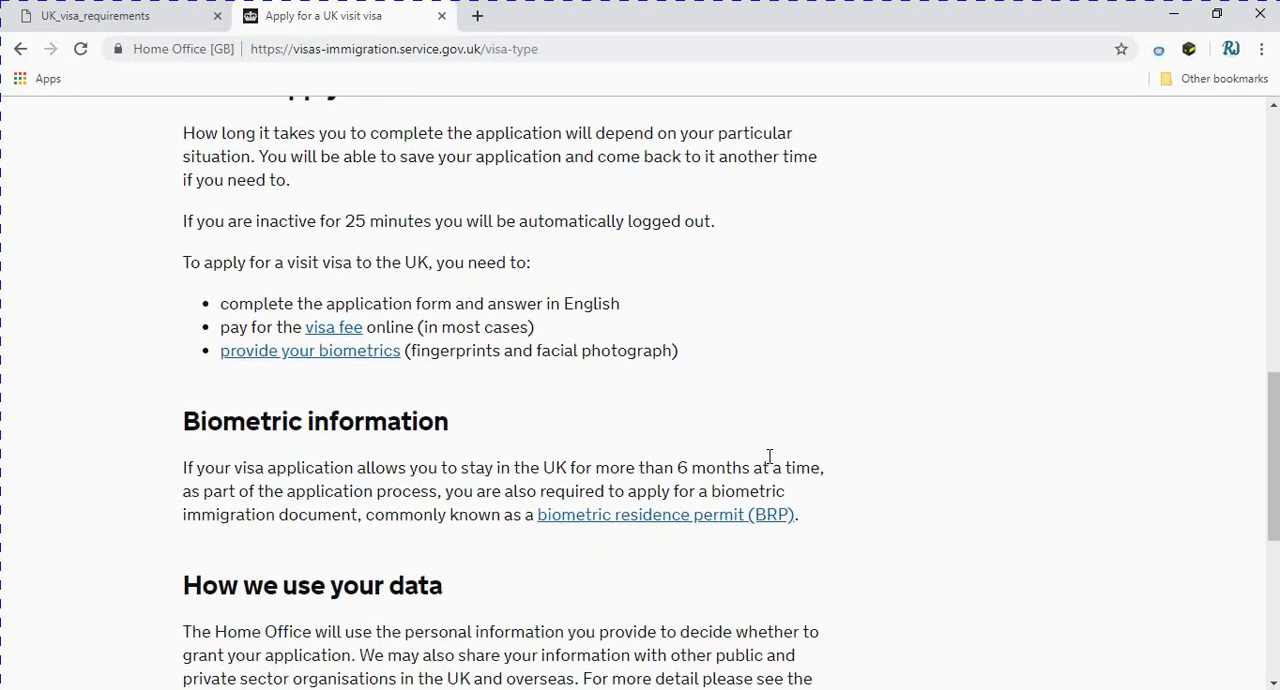
pyautogui.scroll(-2, 770, 456)
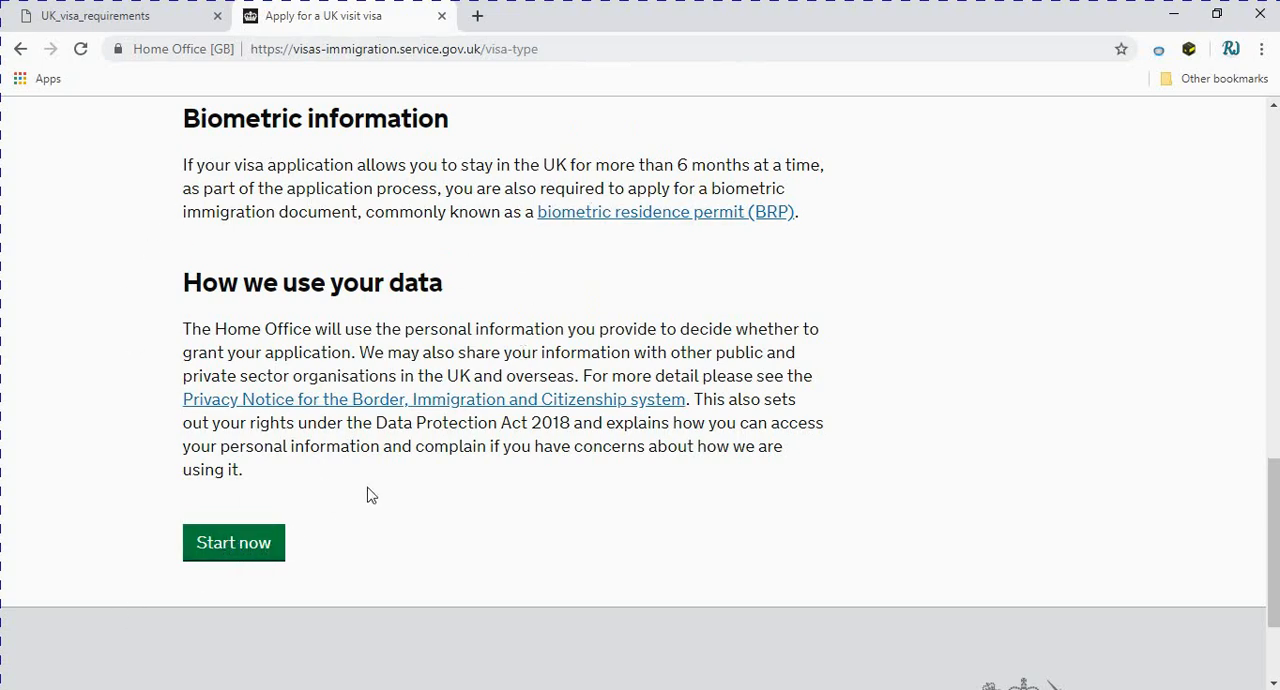
pyautogui.click(217, 551)
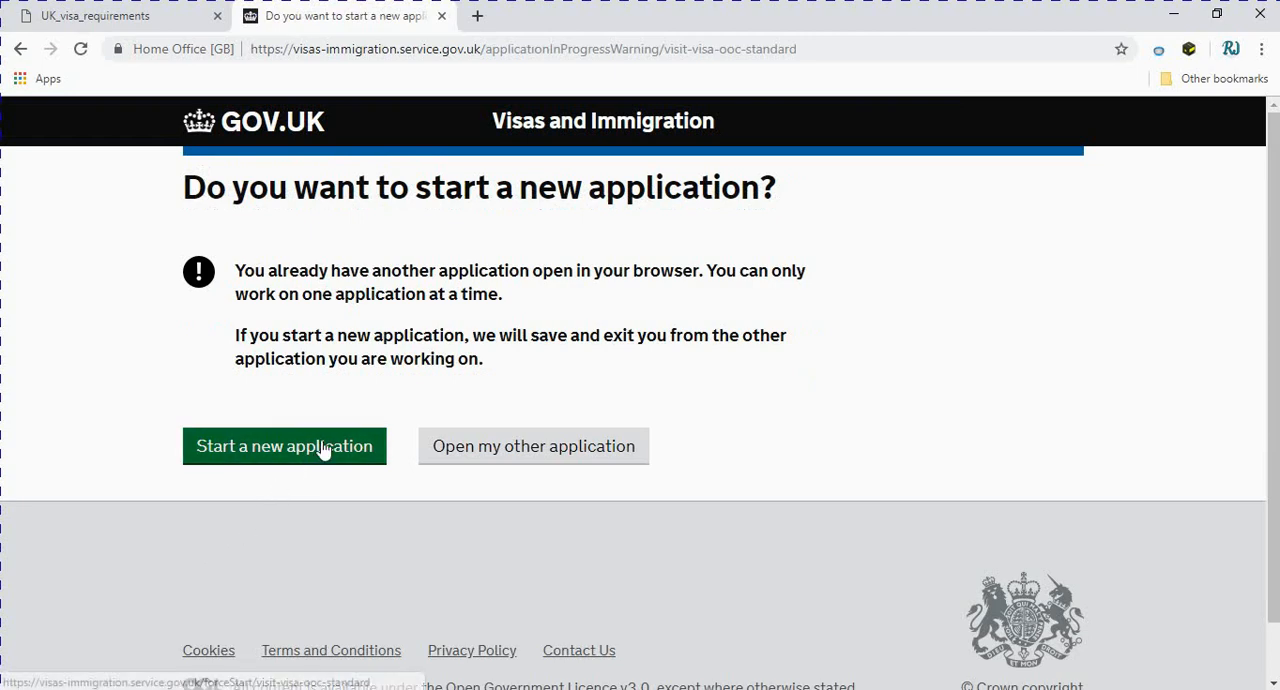
pyautogui.click(266, 456)
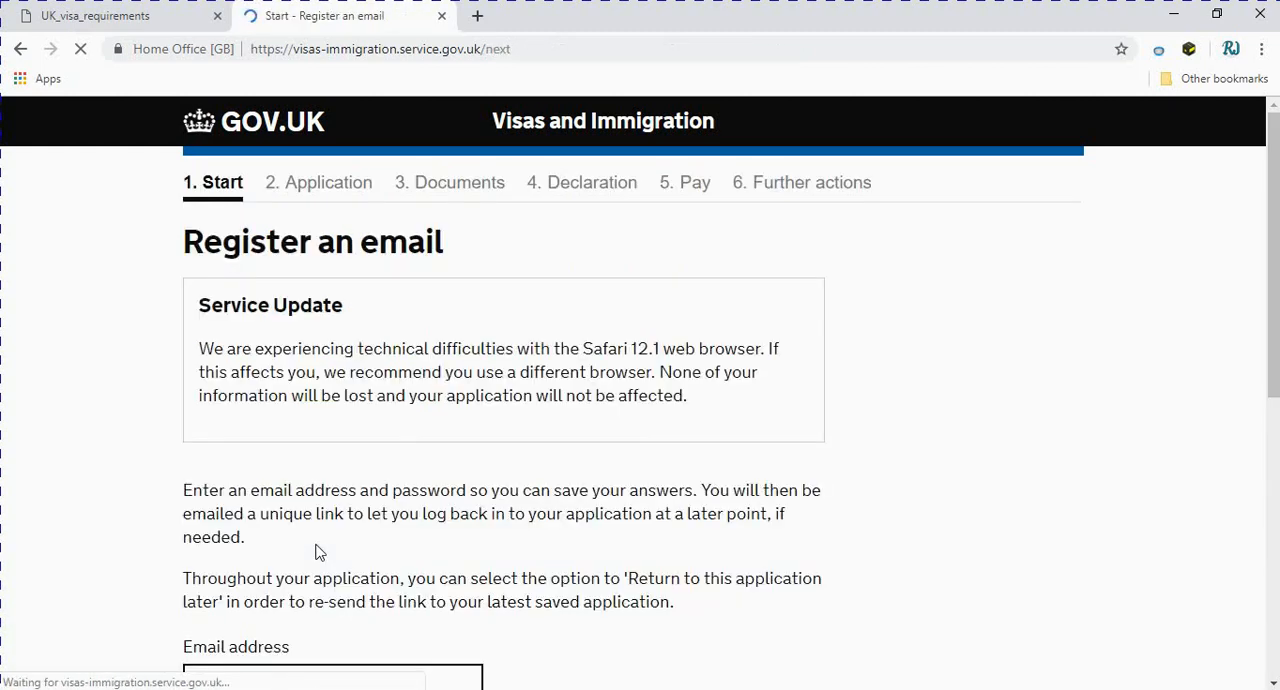
# Replace the prefilled email address on the registration form with another saved account's email address
pyautogui.scroll(-1, 316, 552)
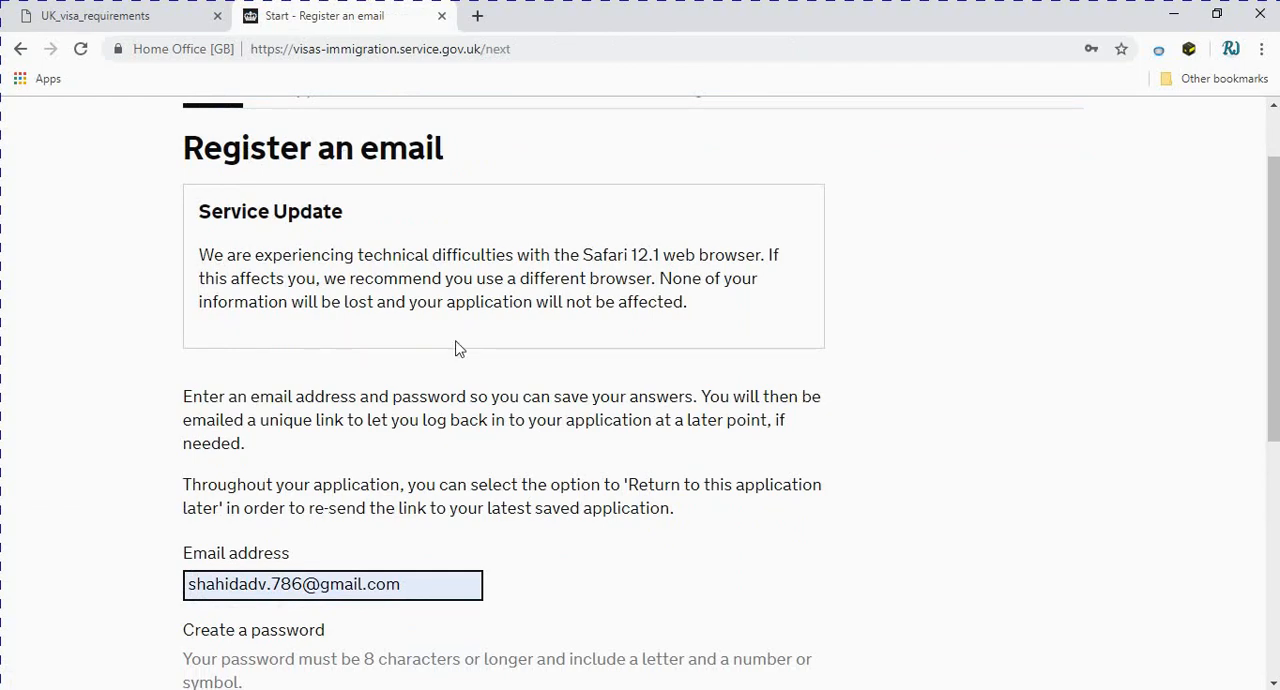
pyautogui.moveTo(408, 584); pyautogui.dragTo(110, 590)
pyautogui.press('BackSpace')
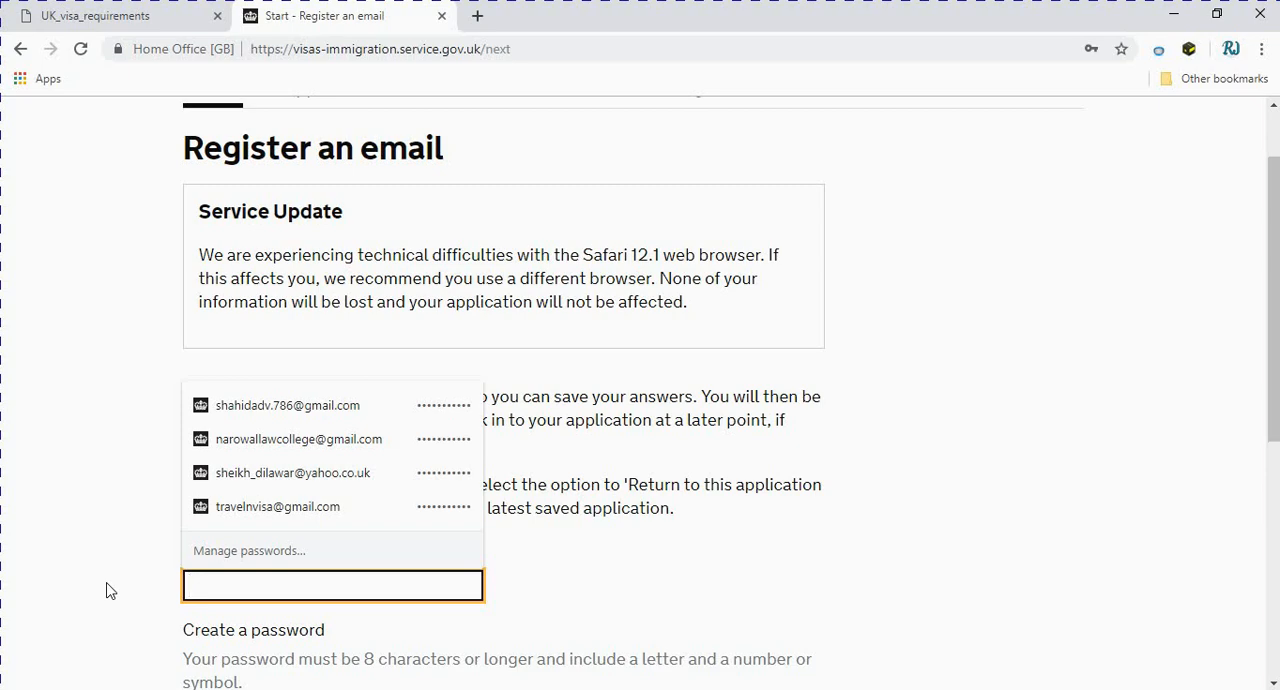
pyautogui.click(247, 515)
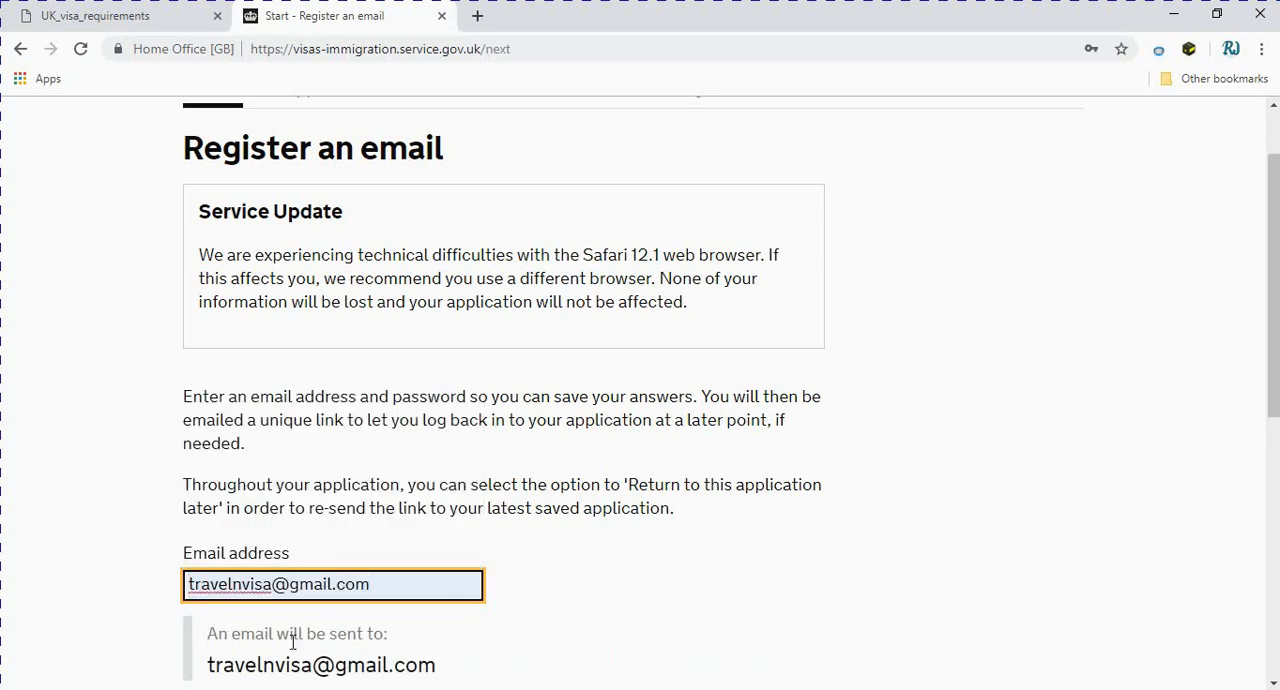
# Replace the autofilled value in the Create a password field with a new account password
pyautogui.scroll(-1, 291, 644)
pyautogui.scroll(-2, 292, 643)
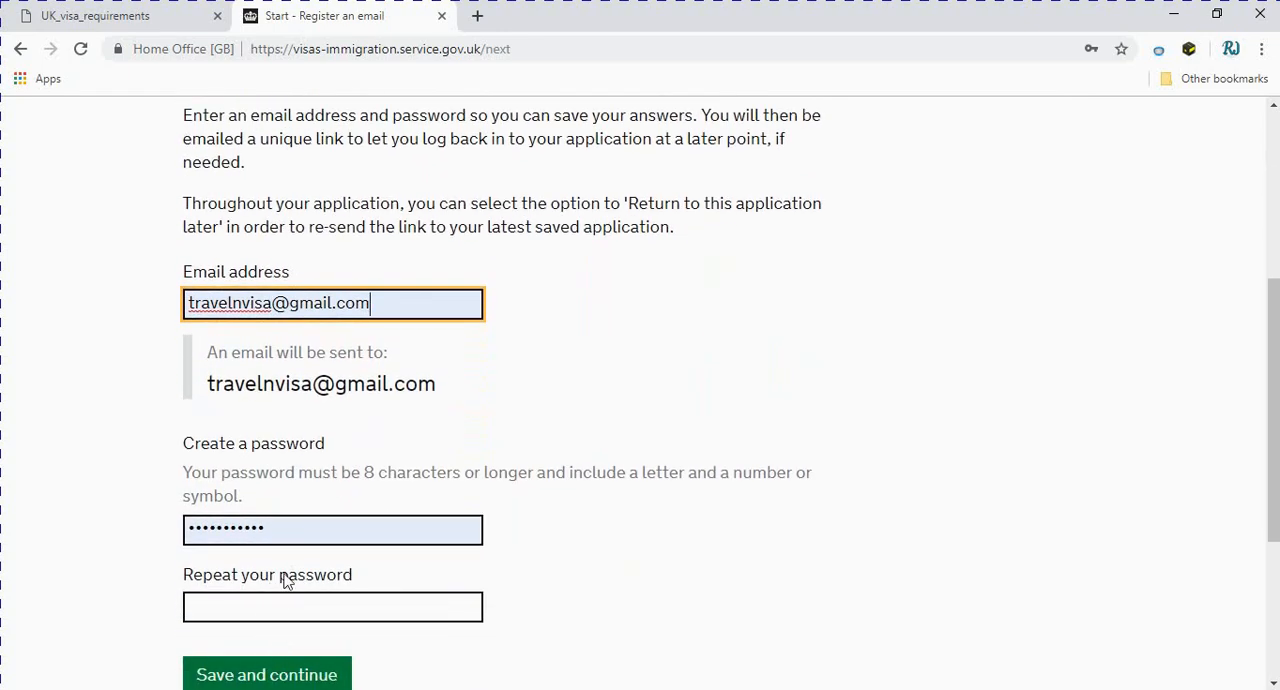
pyautogui.click(273, 530)
pyautogui.doubleClick(273, 530)
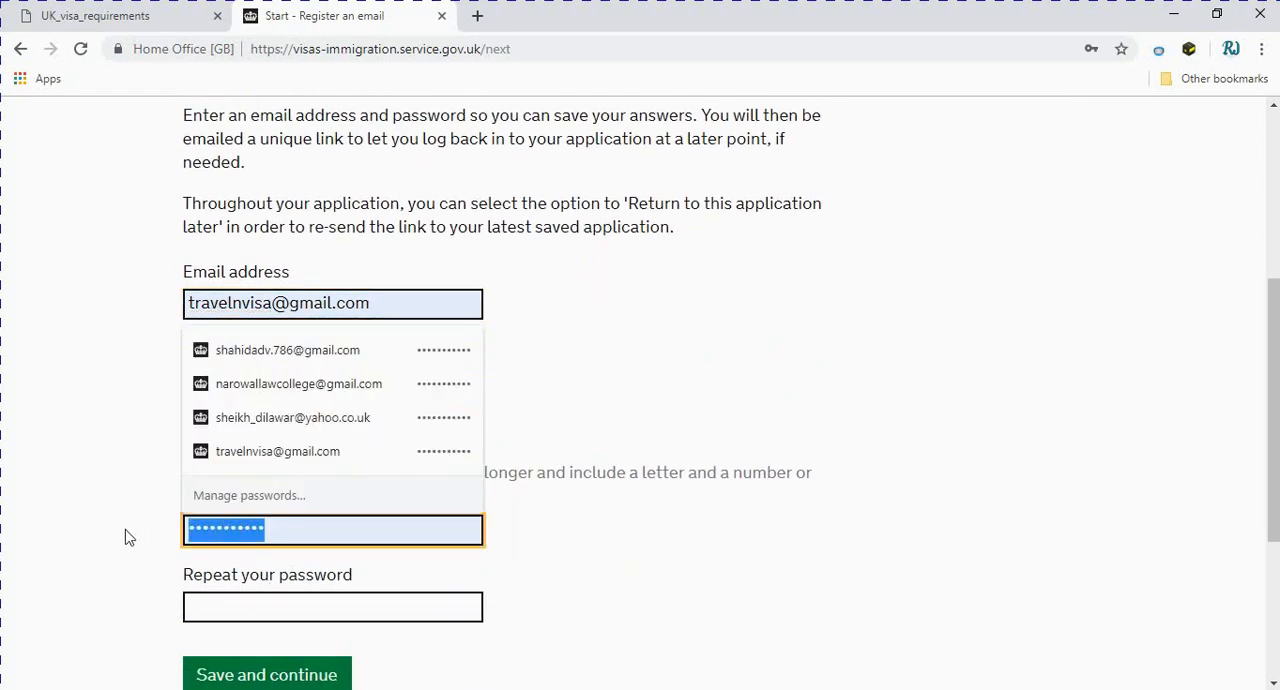
pyautogui.write('•••••••••')
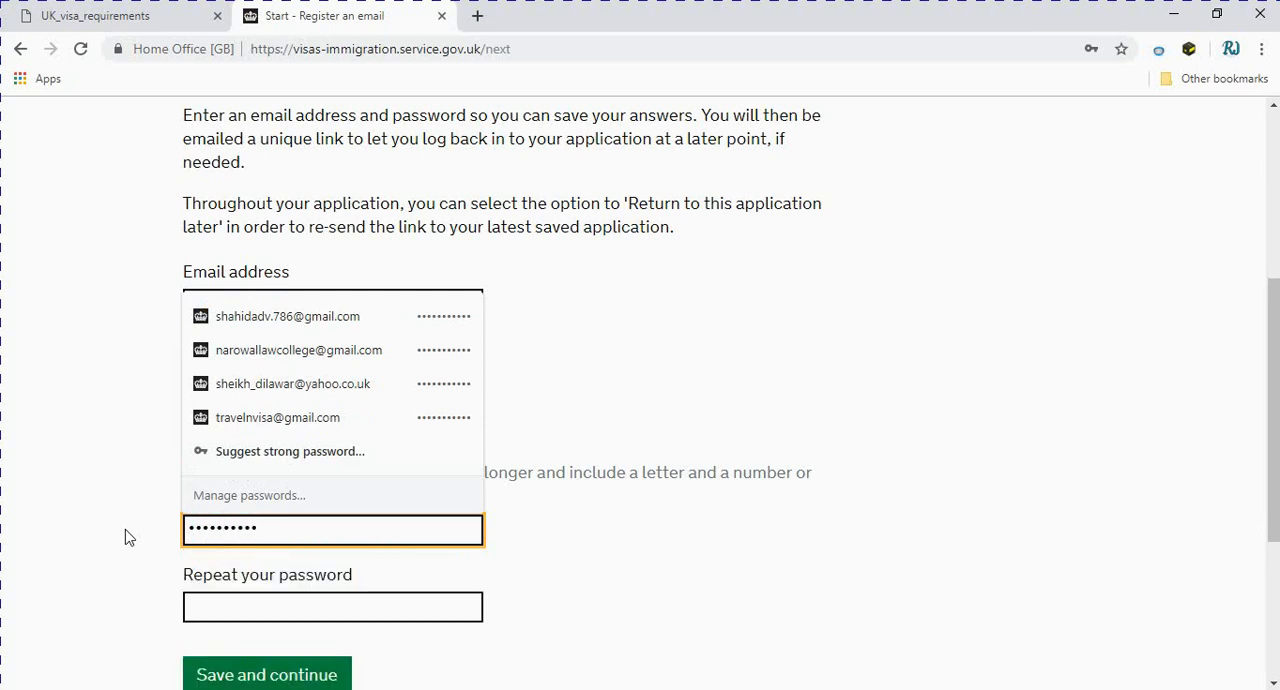
pyautogui.press('BackSpace')
pyautogui.press('BackSpace')
pyautogui.press('BackSpace')
pyautogui.press('BackSpace')
pyautogui.press('BackSpace')
pyautogui.press('BackSpace')
pyautogui.press('BackSpace')
pyautogui.press('BackSpace')
pyautogui.press('BackSpace')
pyautogui.write('•••••••••')
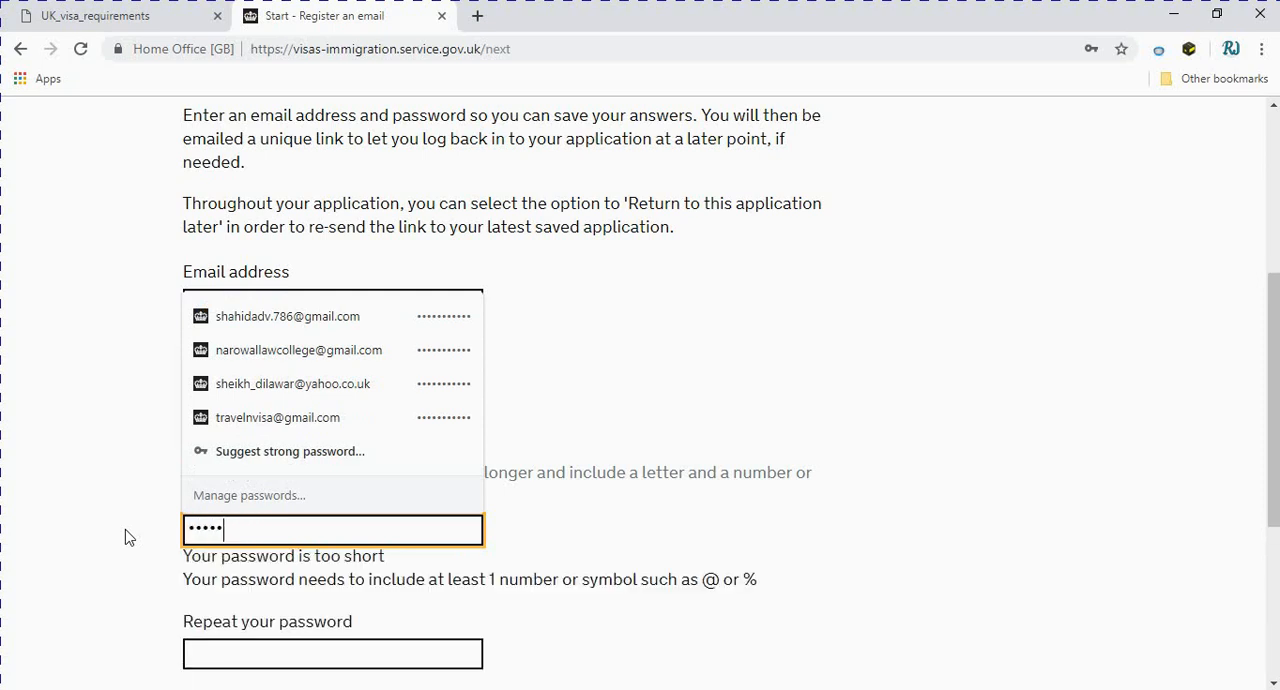
pyautogui.write('•')
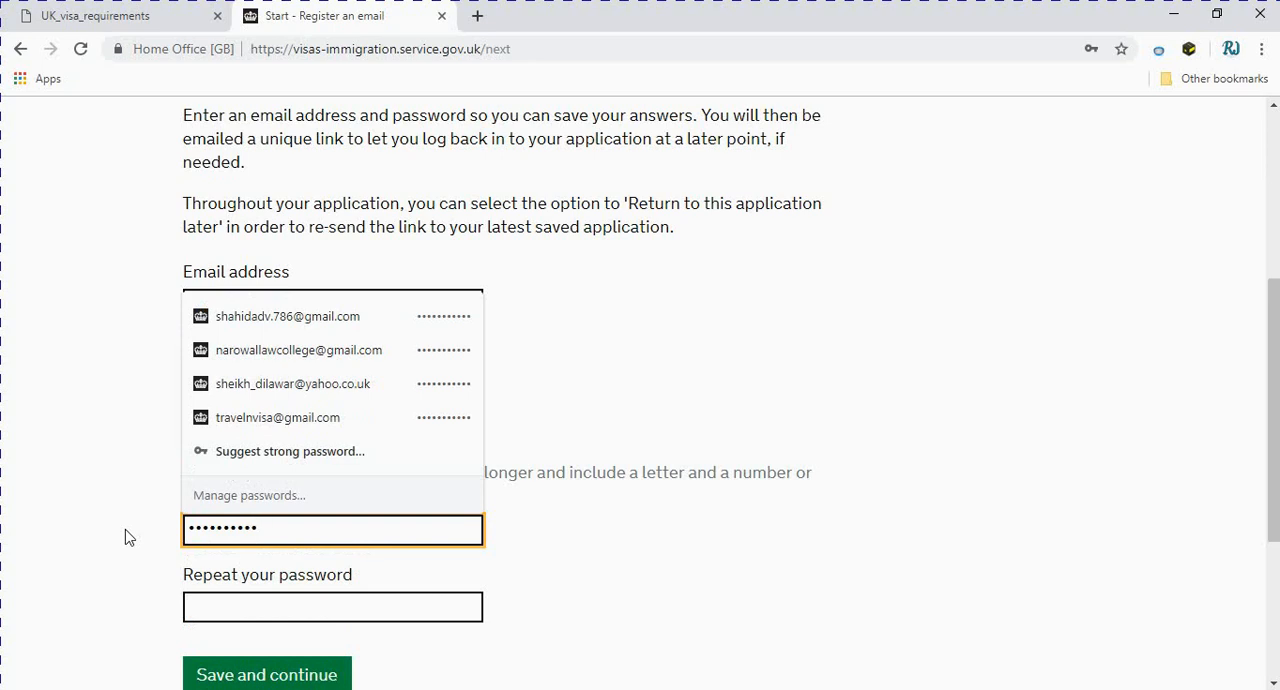
# Repeat the account password and submit the registration, dismissing the browser's offer to update the saved password
pyautogui.click(244, 609)
pyautogui.write('•••••••')
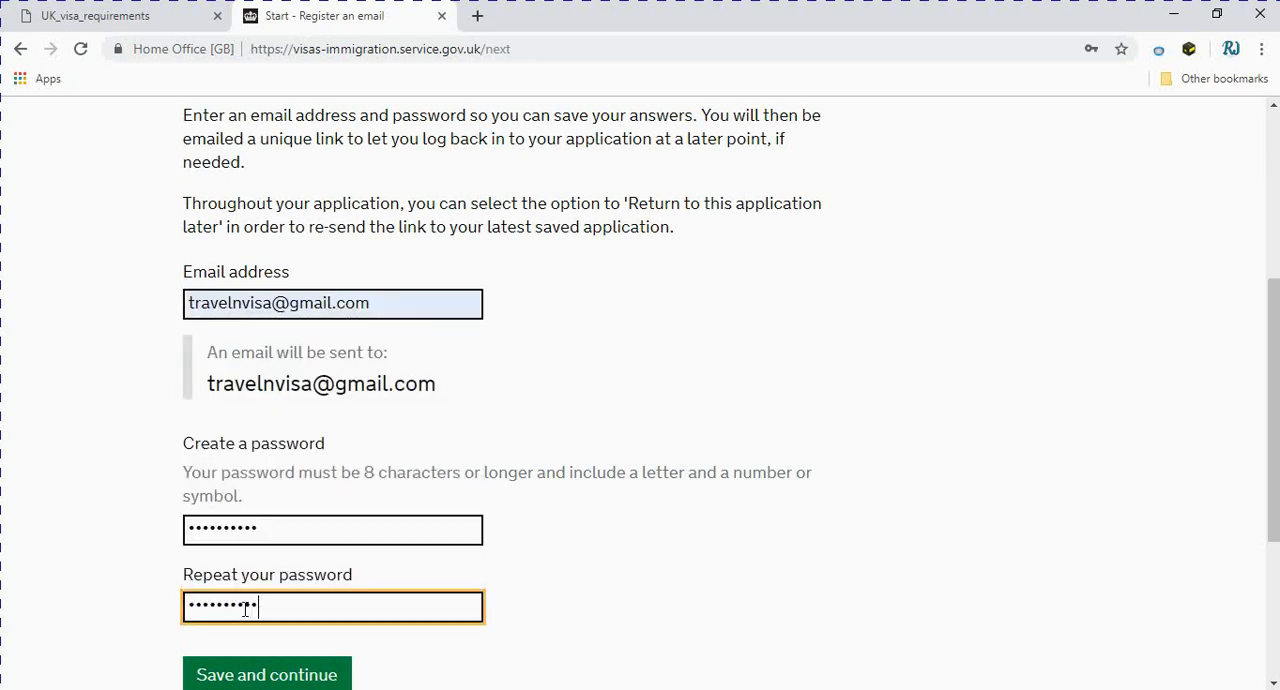
pyautogui.scroll(-1, 247, 615)
pyautogui.click(248, 584)
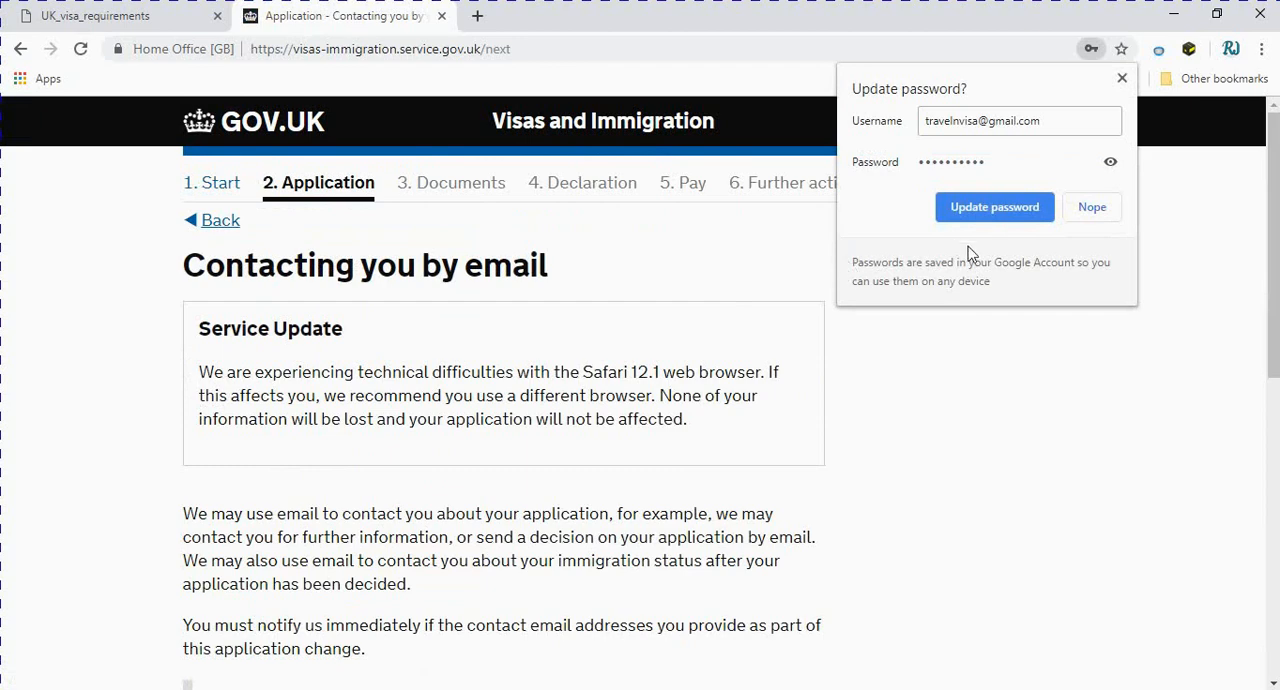
pyautogui.click(1122, 78)
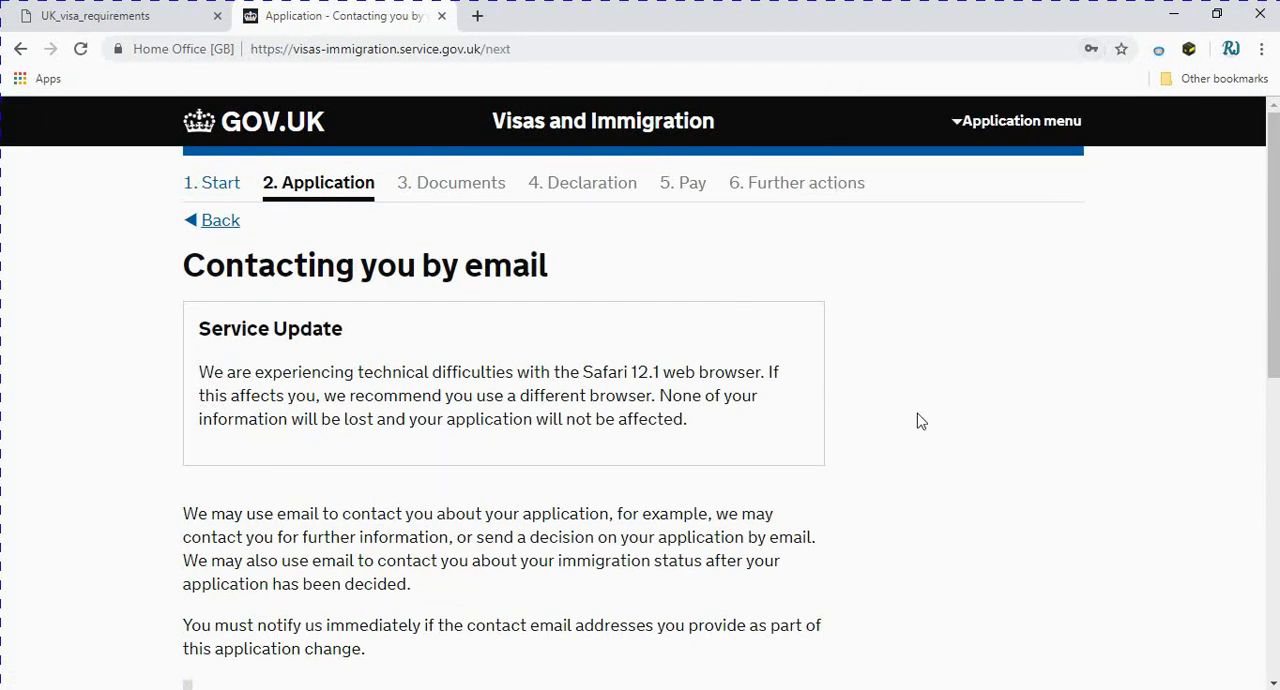
pyautogui.click(958, 126)
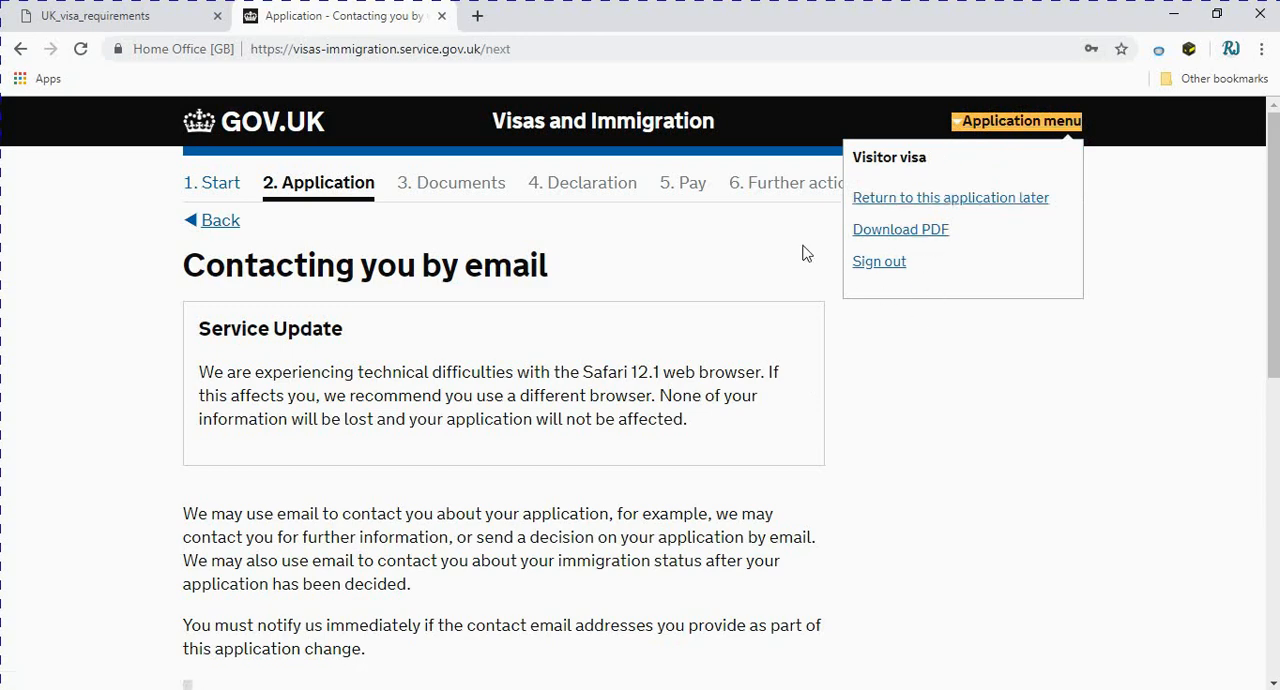
pyautogui.click(721, 271)
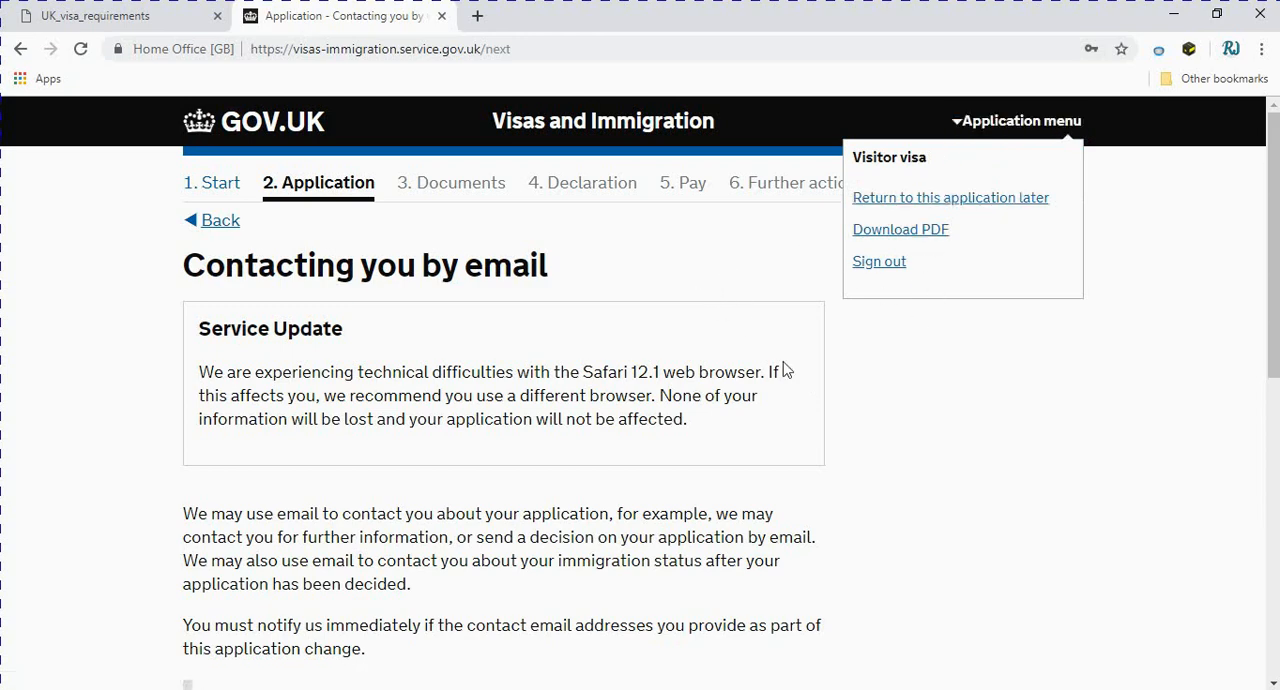
# State that the registered contact email address belongs to someone else and save the answer
pyautogui.scroll(-3, 829, 385)
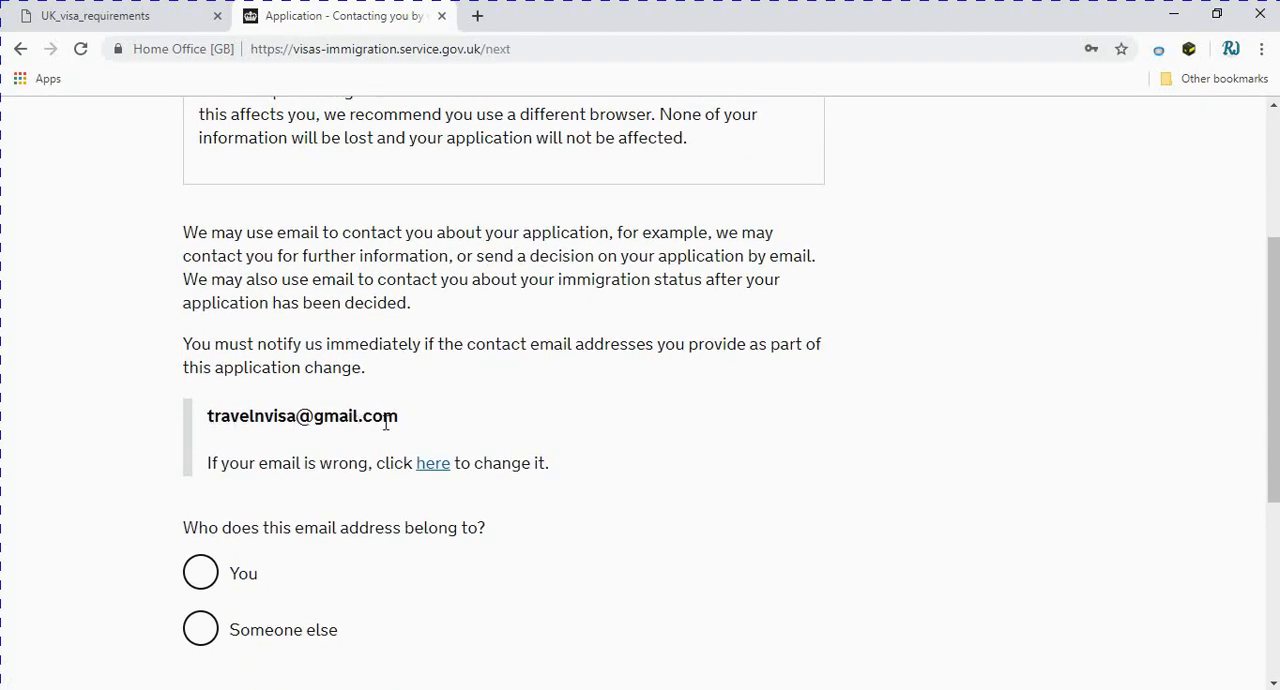
pyautogui.scroll(-1, 423, 431)
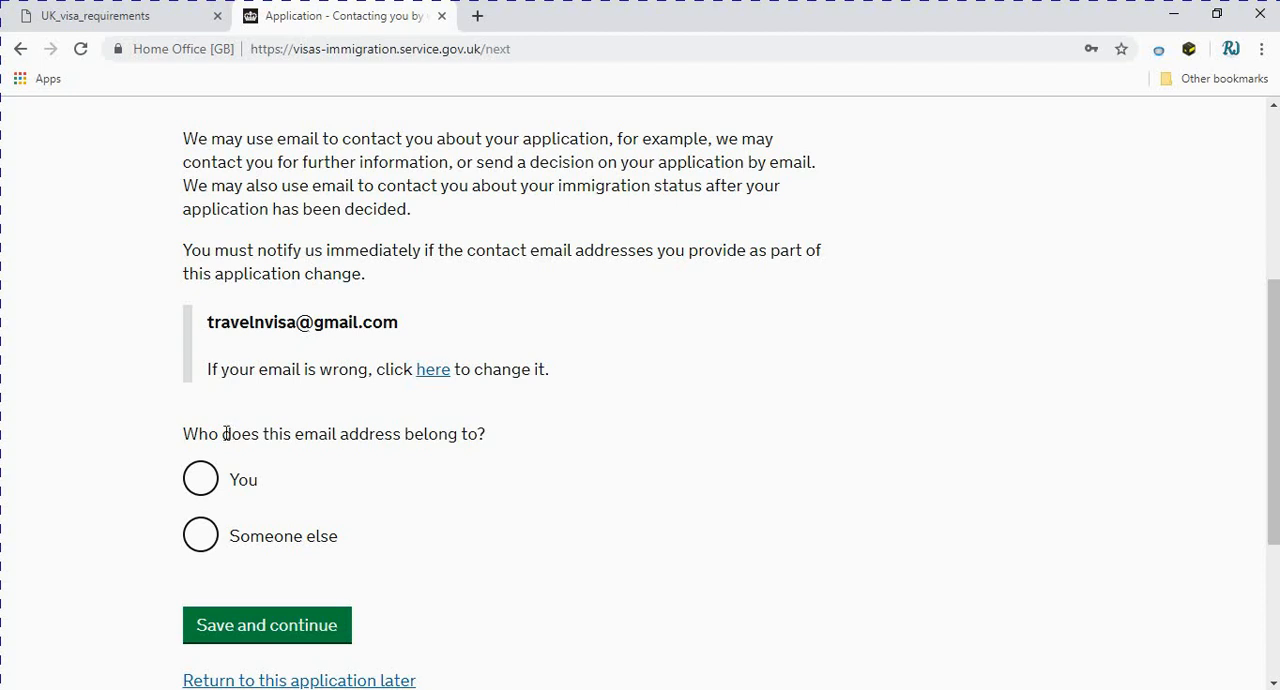
pyautogui.click(201, 538)
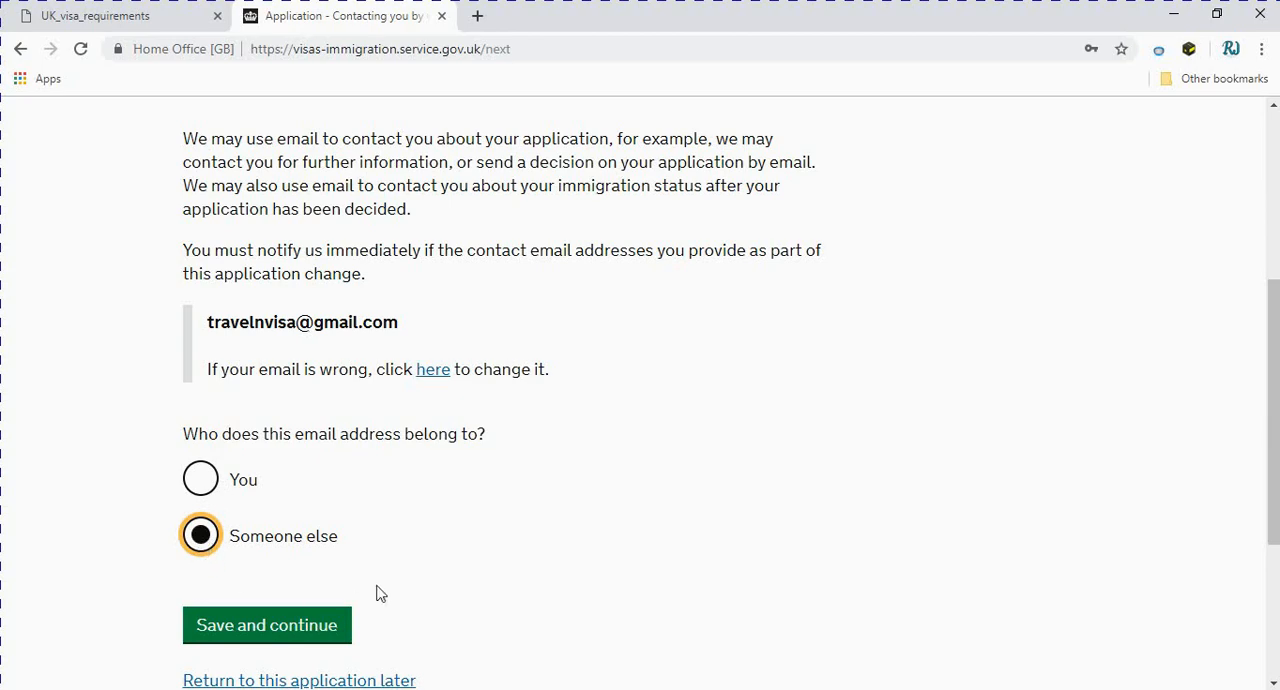
pyautogui.scroll(-1, 376, 592)
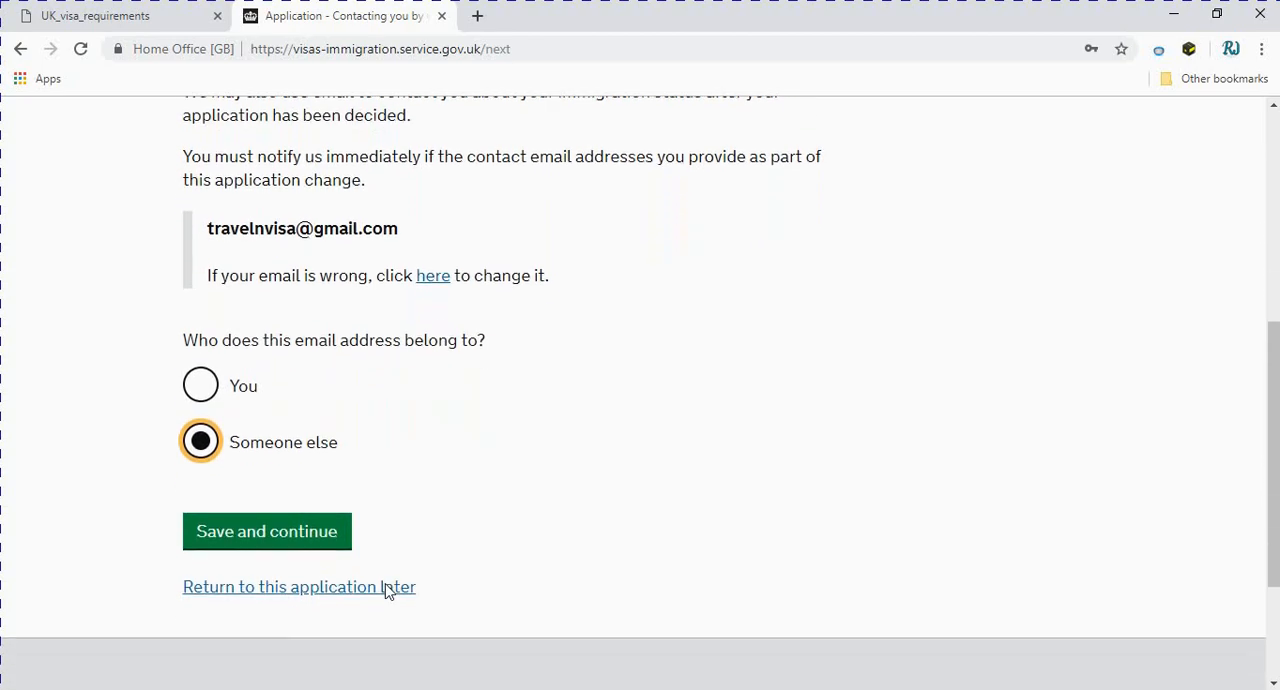
pyautogui.click(237, 541)
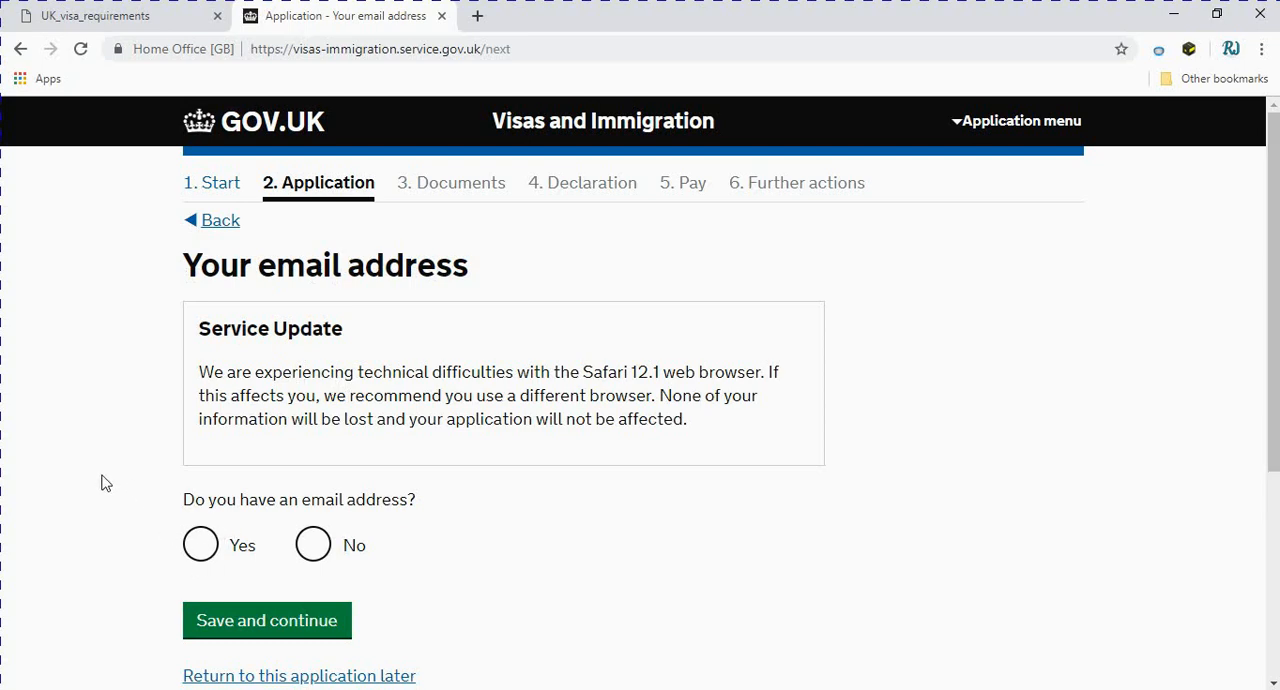
# Answer No to having an email address of your own and save the answer
pyautogui.scroll(-1, 293, 549)
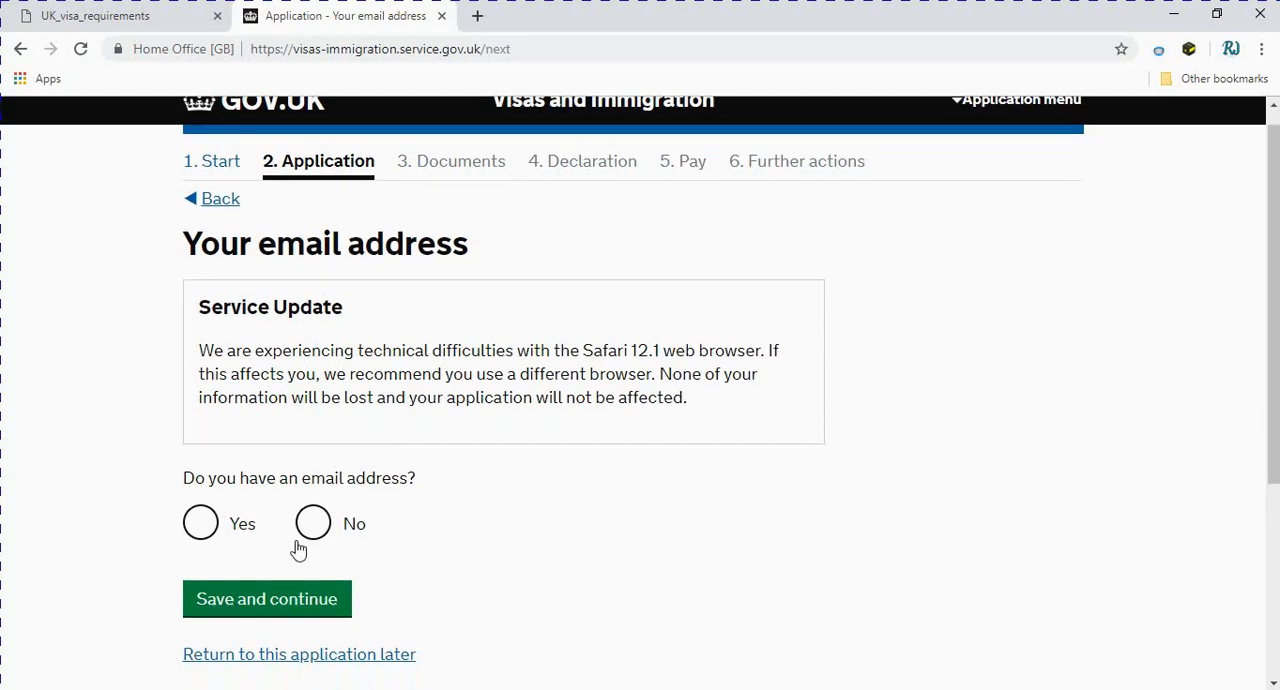
pyautogui.click(311, 452)
pyautogui.click(228, 538)
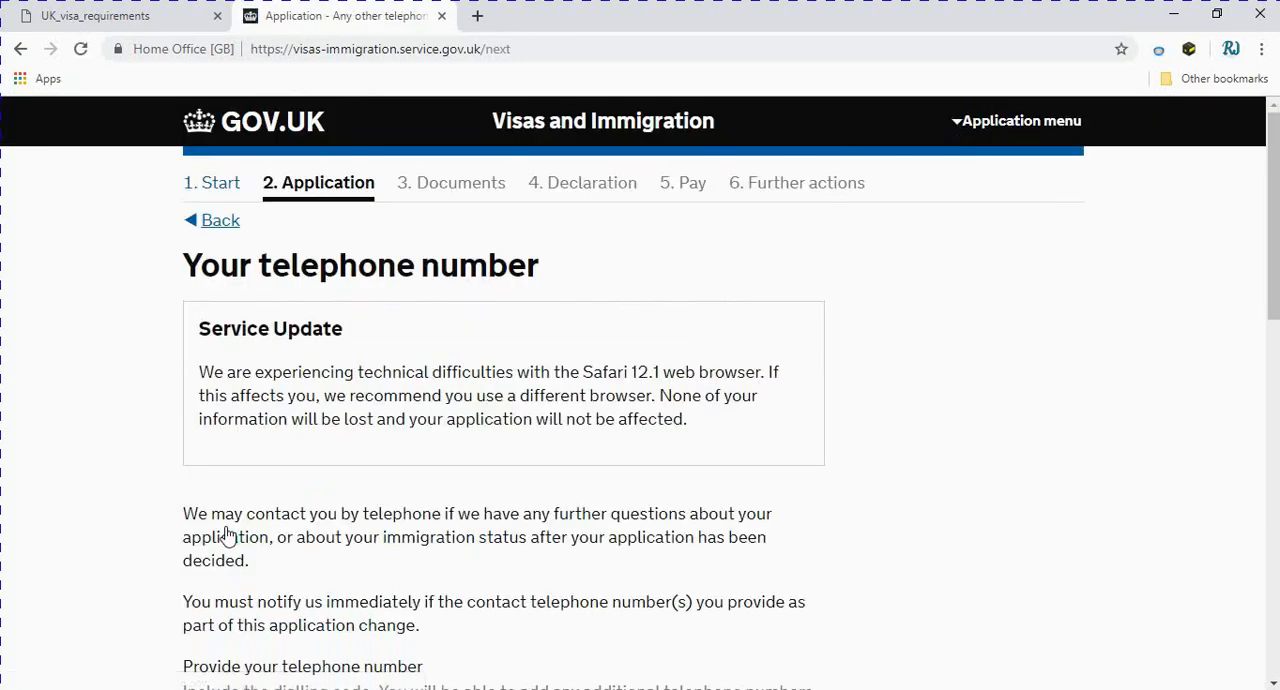
# Enter the applicant's telephone number with the dialling code +92, correcting the surplus digits
pyautogui.scroll(-2, 228, 538)
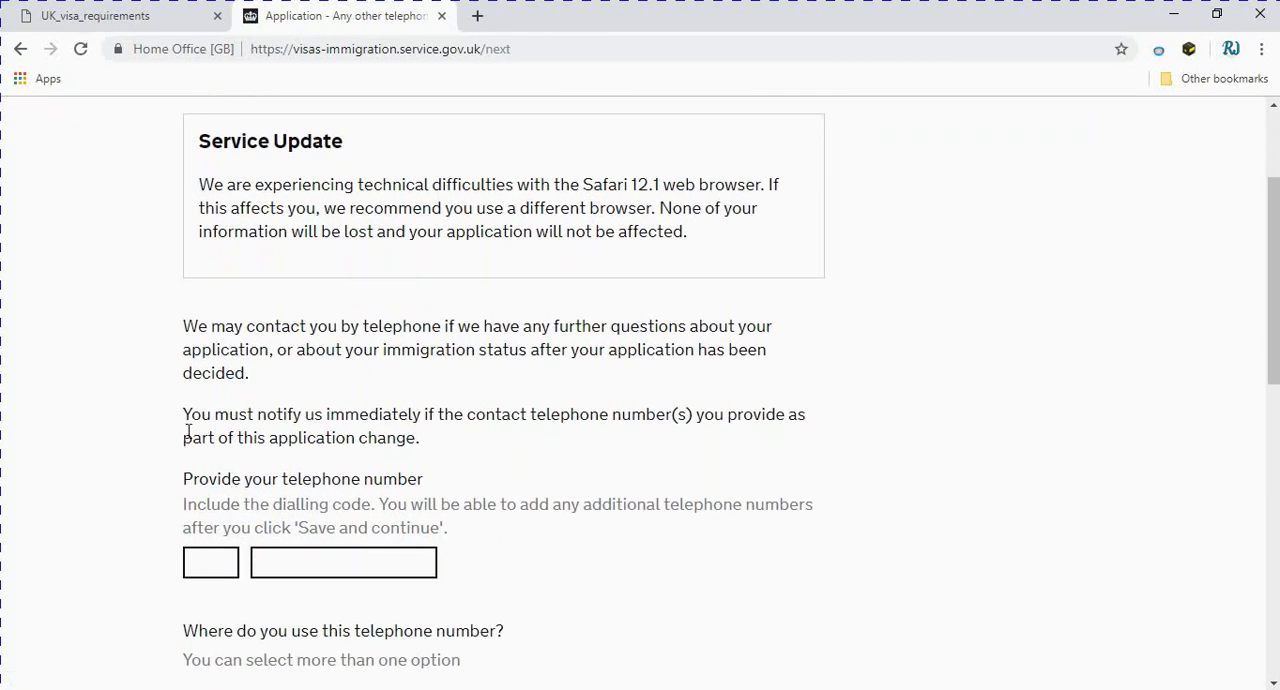
pyautogui.click(224, 564)
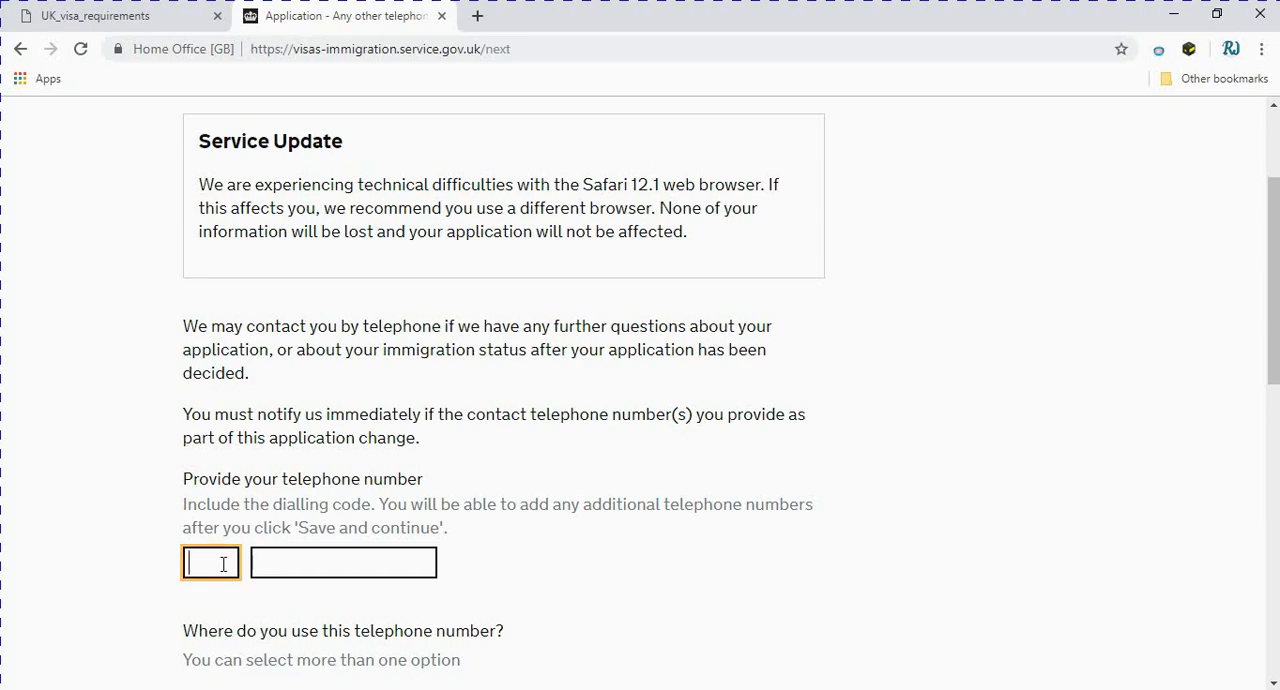
pyautogui.write('+92')
pyautogui.click(290, 566)
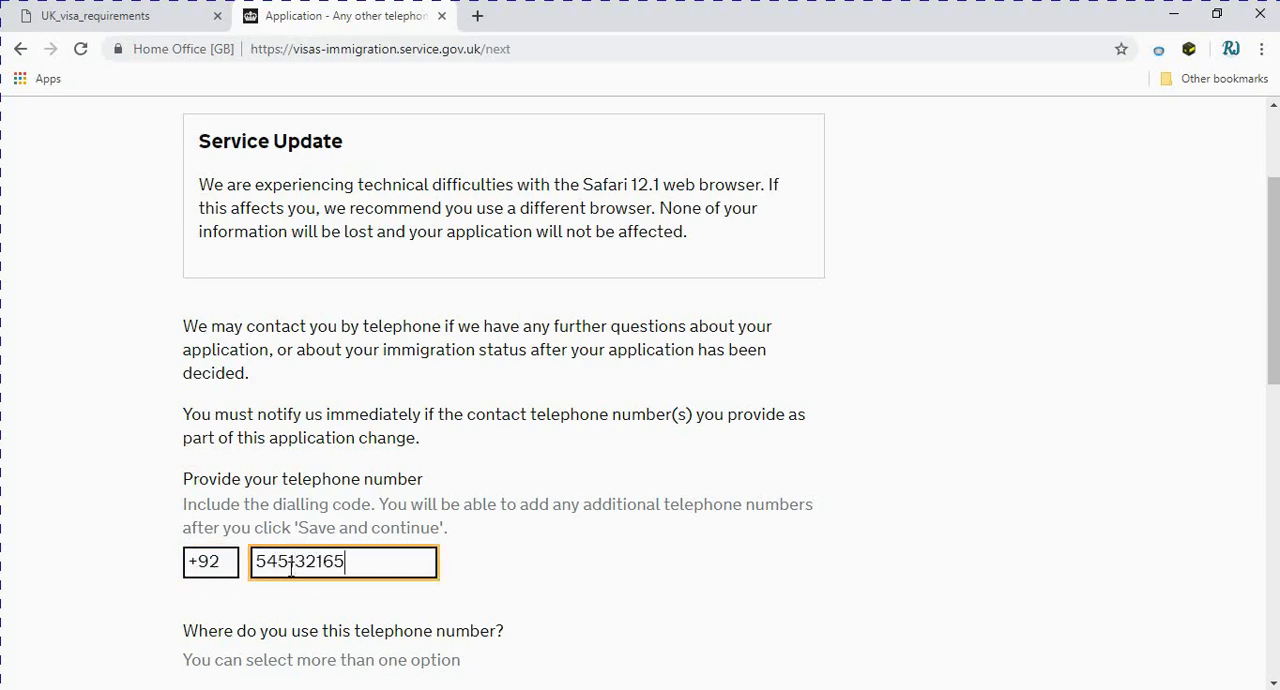
# Mark the number as a mobile telephone number for use whilst out of the UK and save the telephone details
pyautogui.scroll(-3, 291, 568)
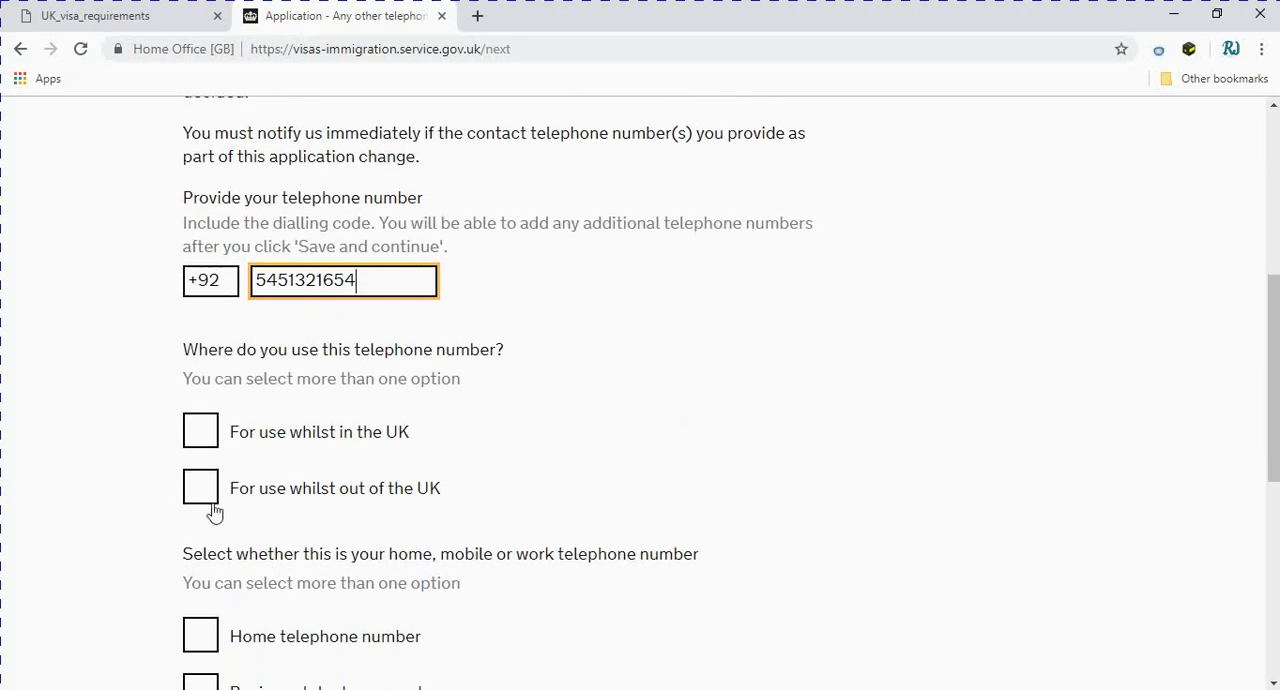
pyautogui.scroll(-2, 213, 512)
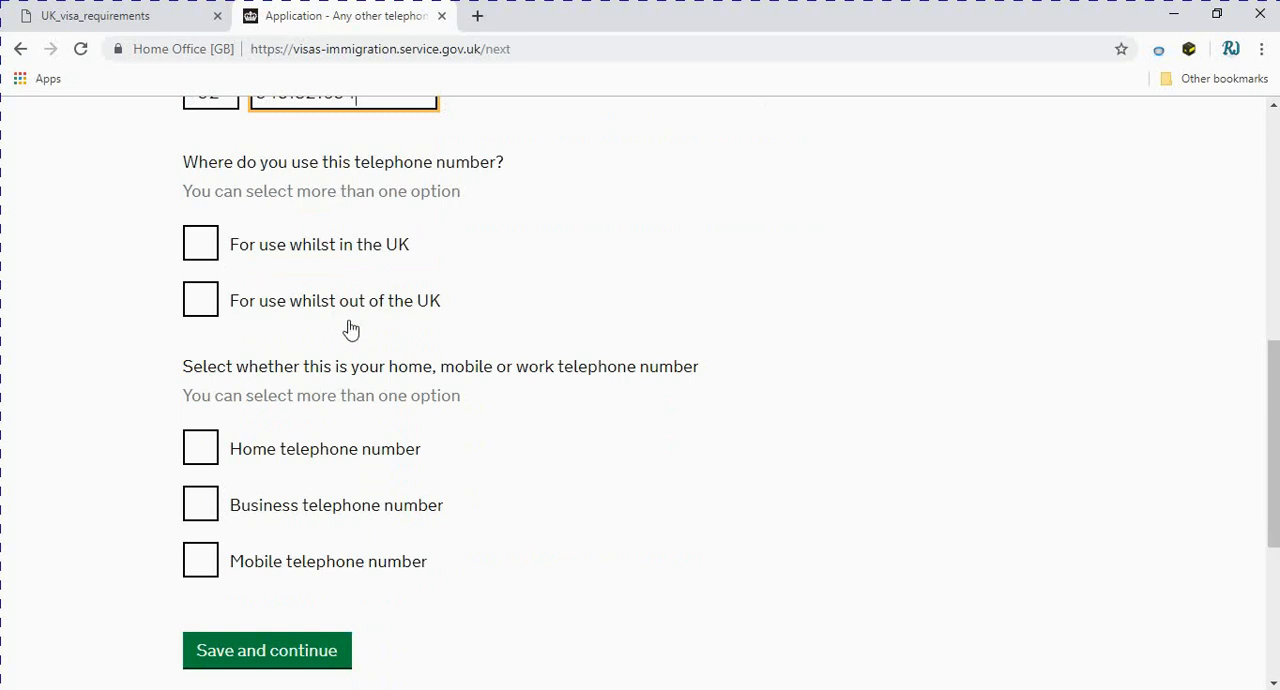
pyautogui.click(208, 308)
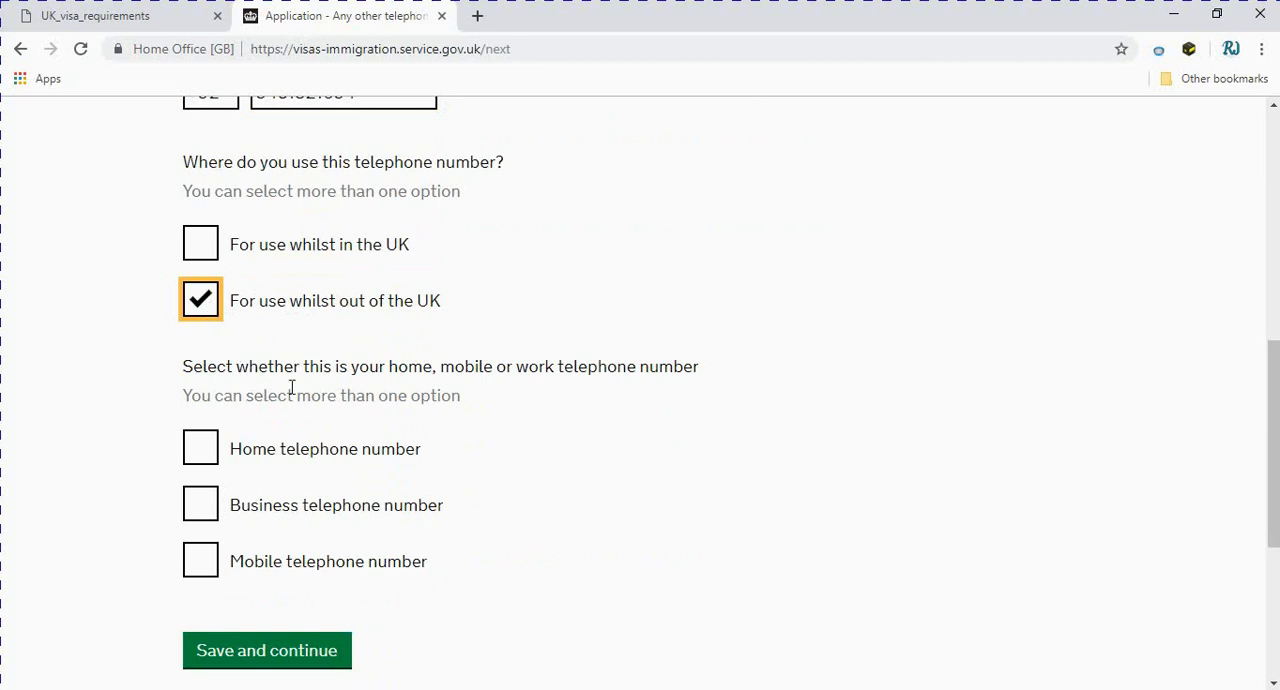
pyautogui.scroll(-2, 338, 366)
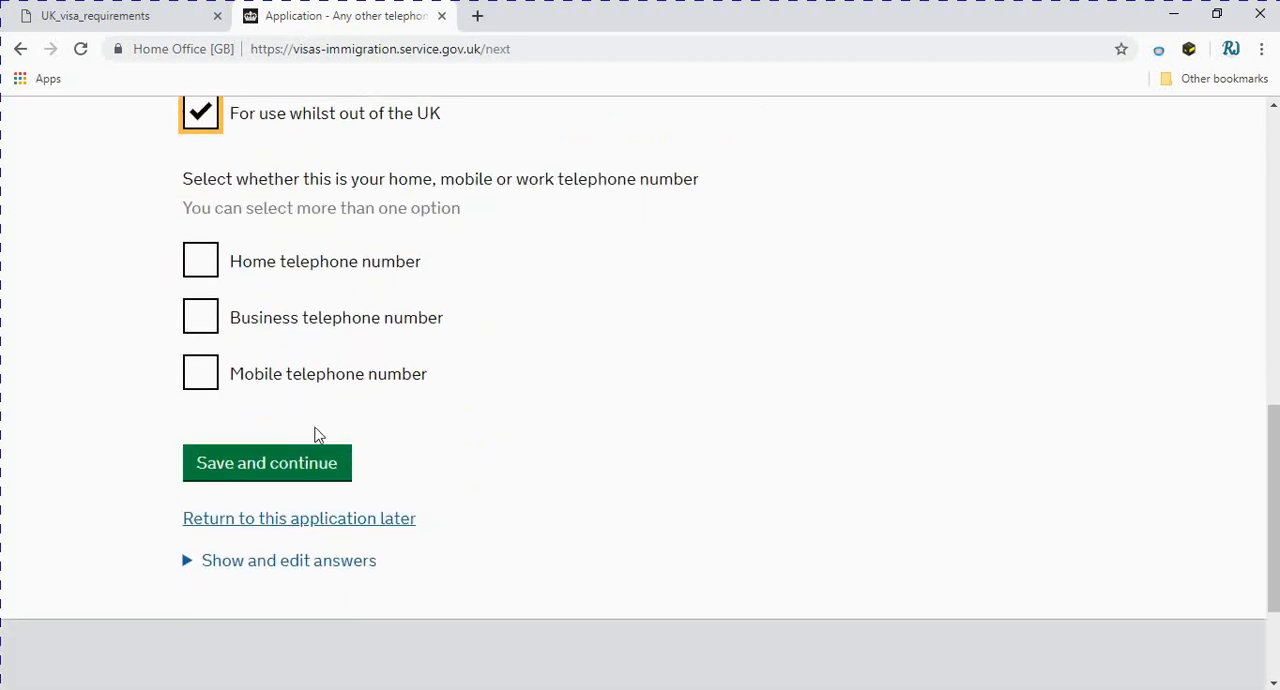
pyautogui.click(204, 382)
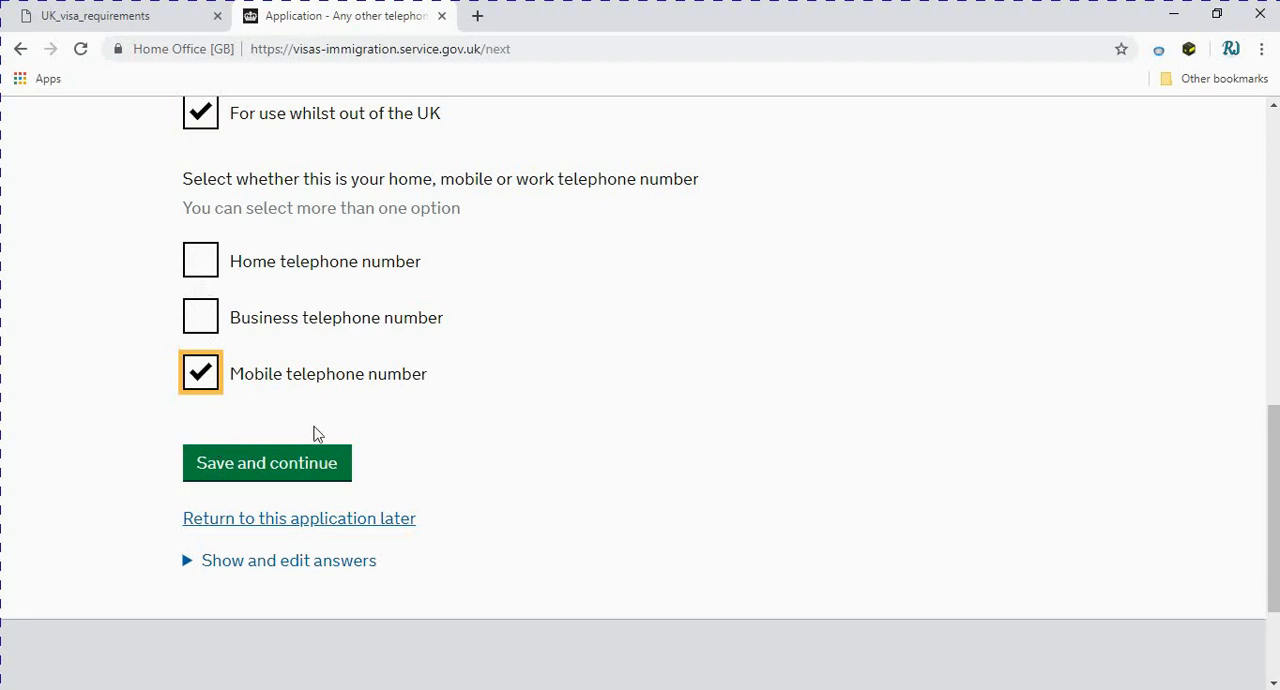
pyautogui.click(263, 468)
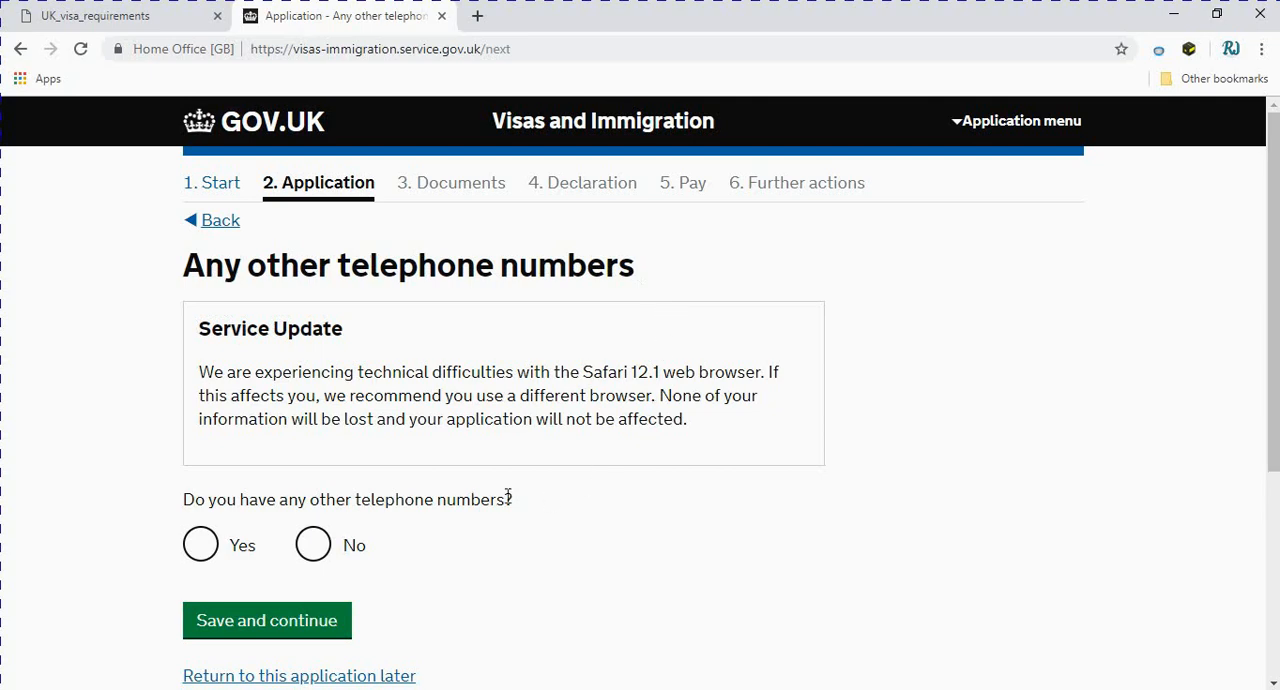
# Answer No to having any other telephone numbers and save the answer
pyautogui.scroll(-1, 507, 492)
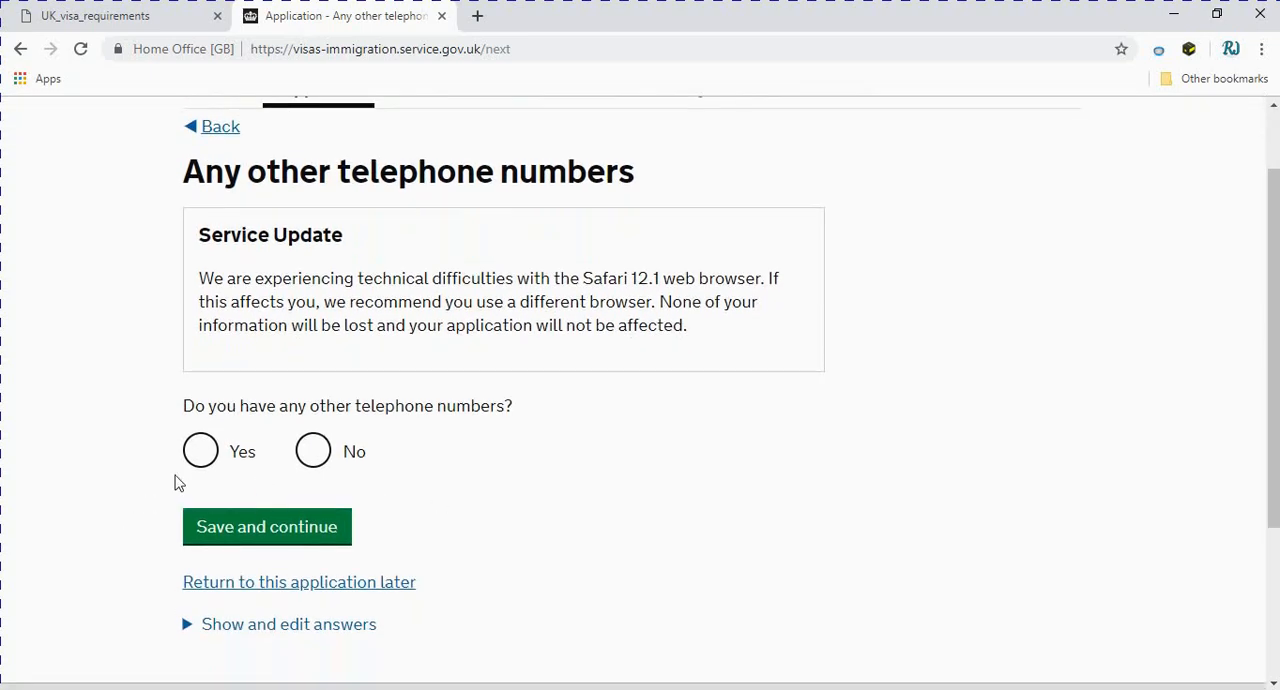
pyautogui.click(320, 458)
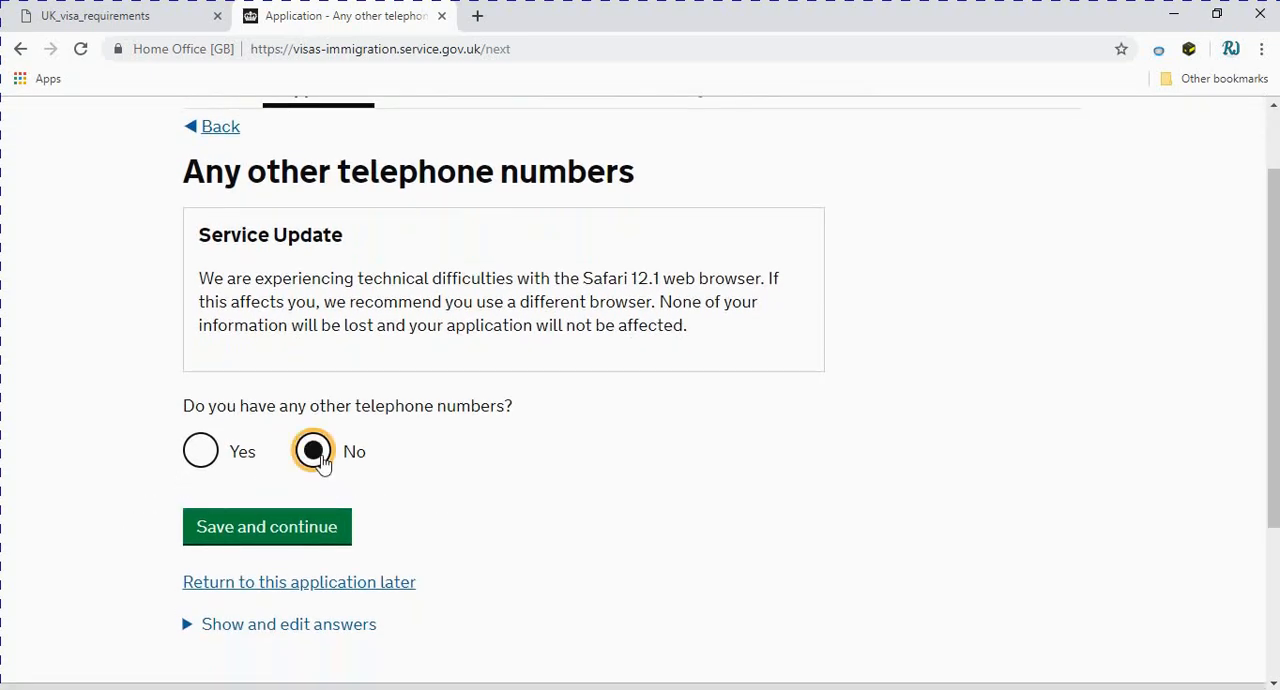
pyautogui.click(292, 531)
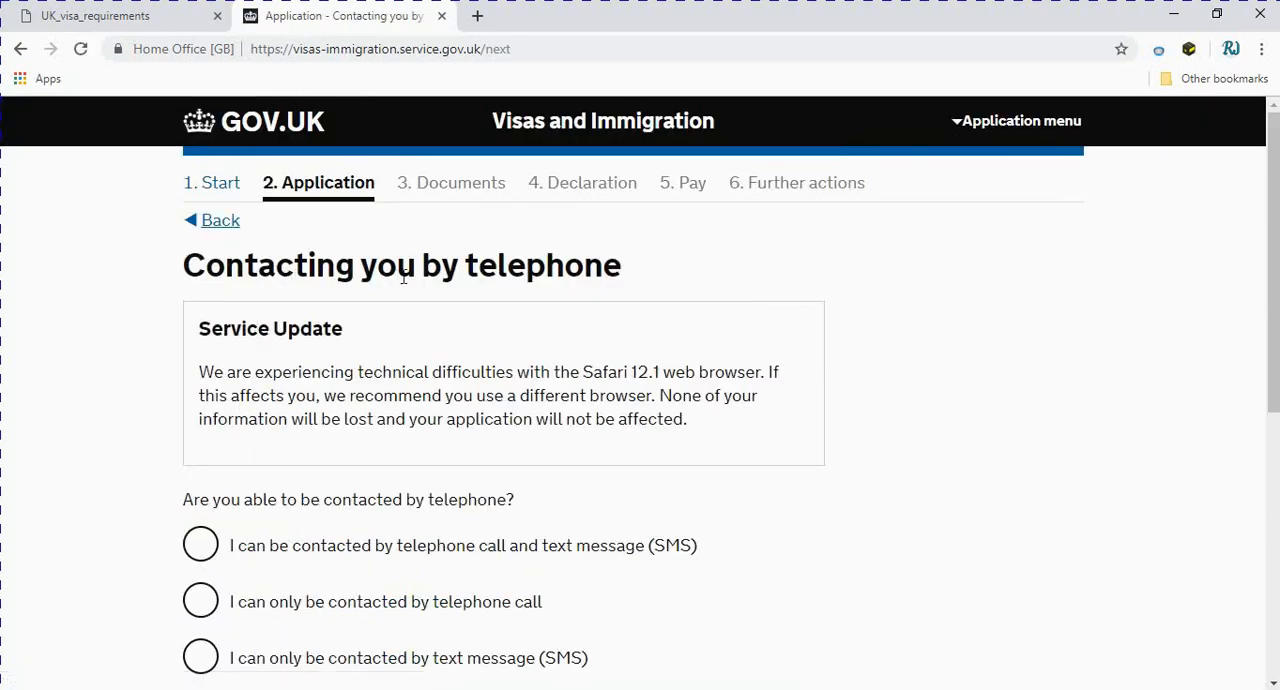
# State that the applicant can be contacted by telephone call and text message (SMS), and save the answer
pyautogui.scroll(-2, 594, 306)
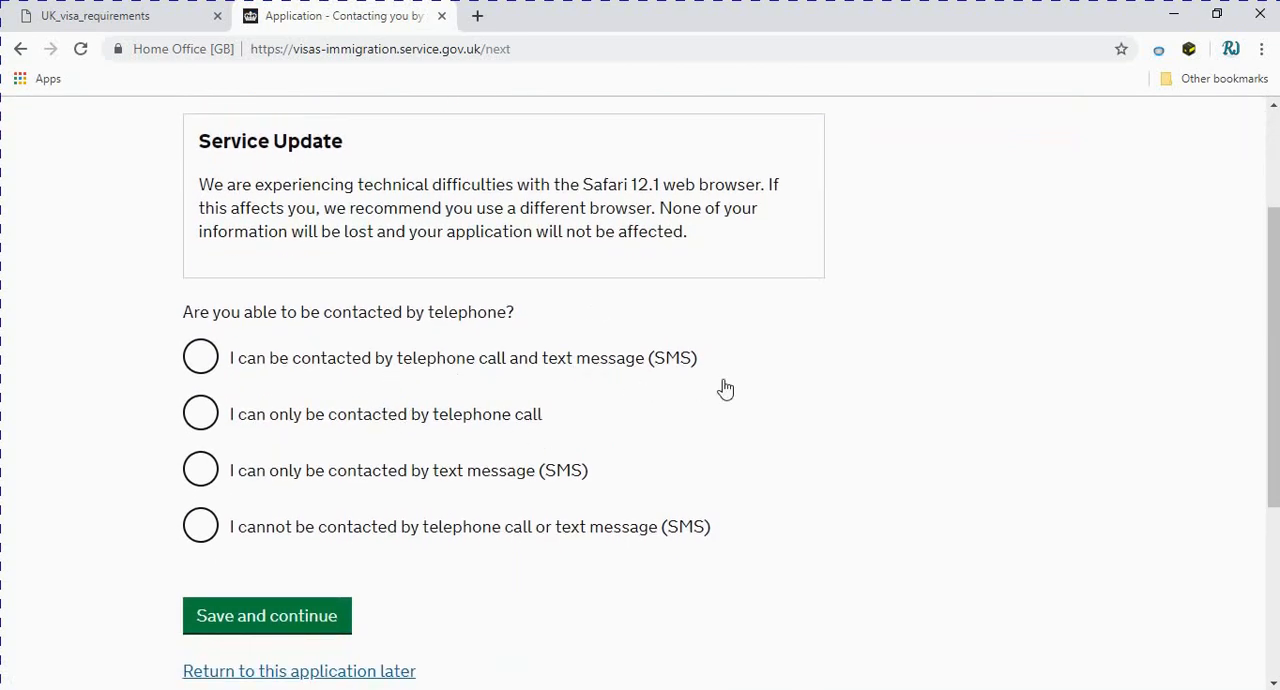
pyautogui.click(203, 366)
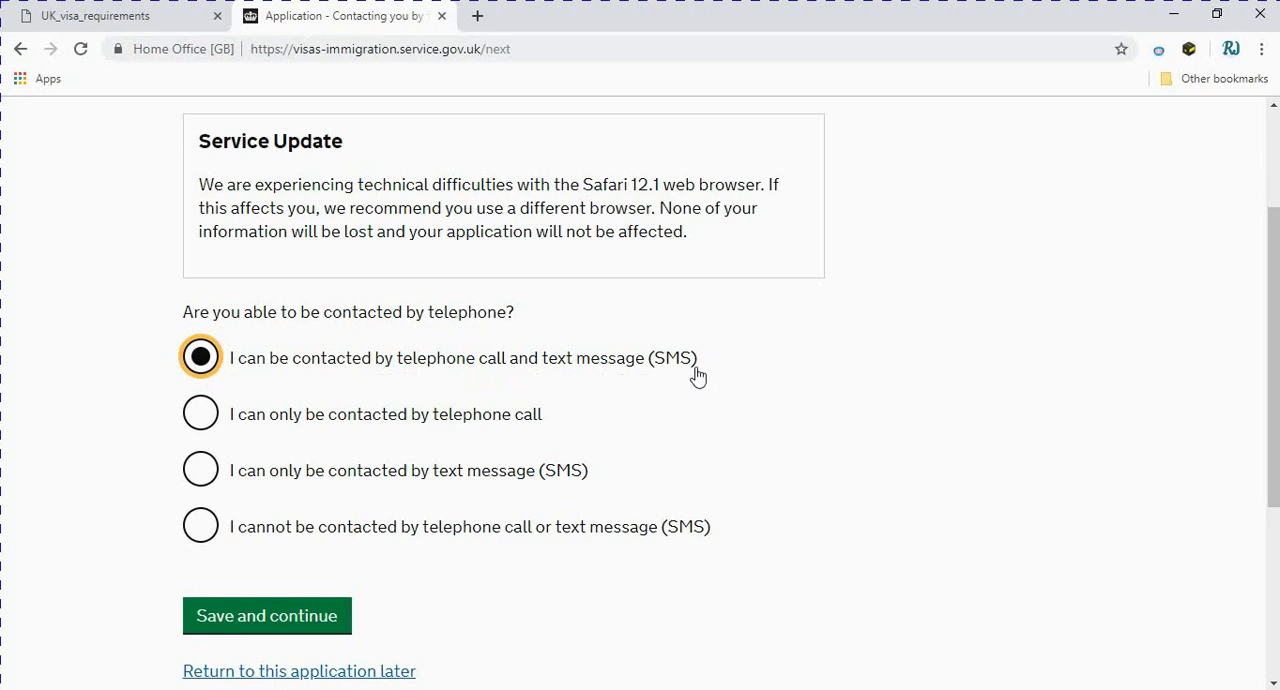
pyautogui.scroll(-2, 680, 380)
pyautogui.click(253, 436)
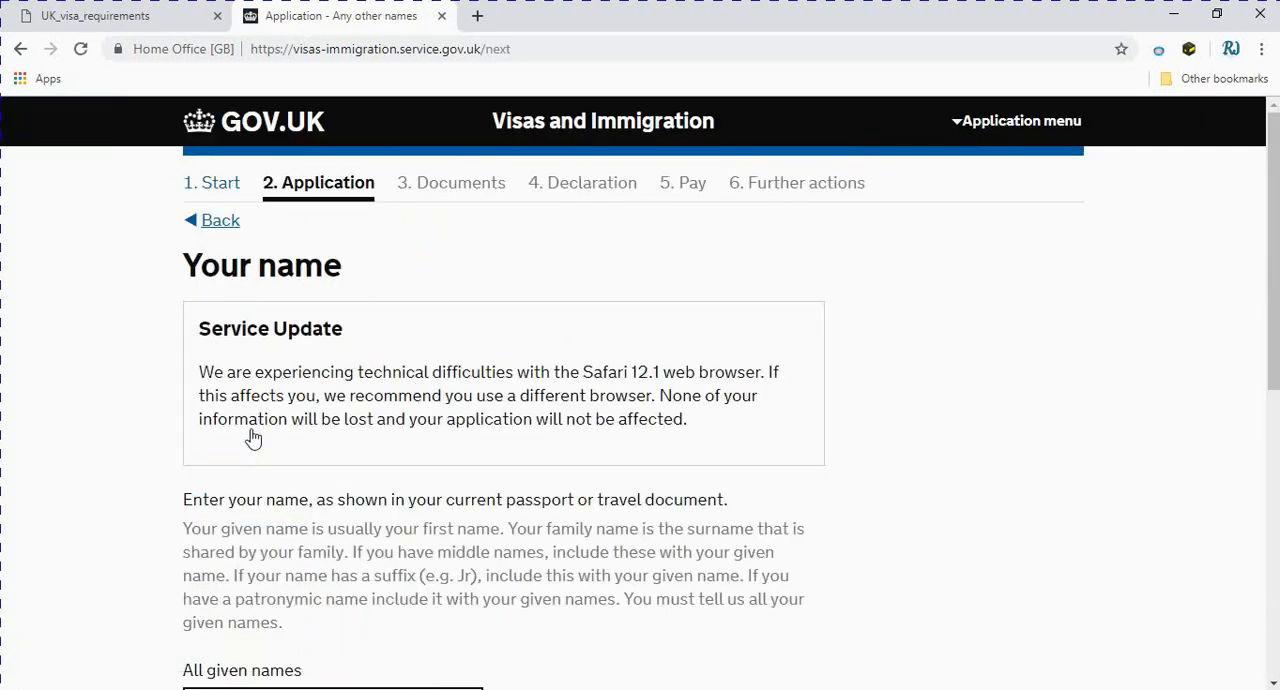
# Read the guidance on passport names and enter the applicant's given names
pyautogui.scroll(-4, 253, 437)
pyautogui.scroll(1, 253, 437)
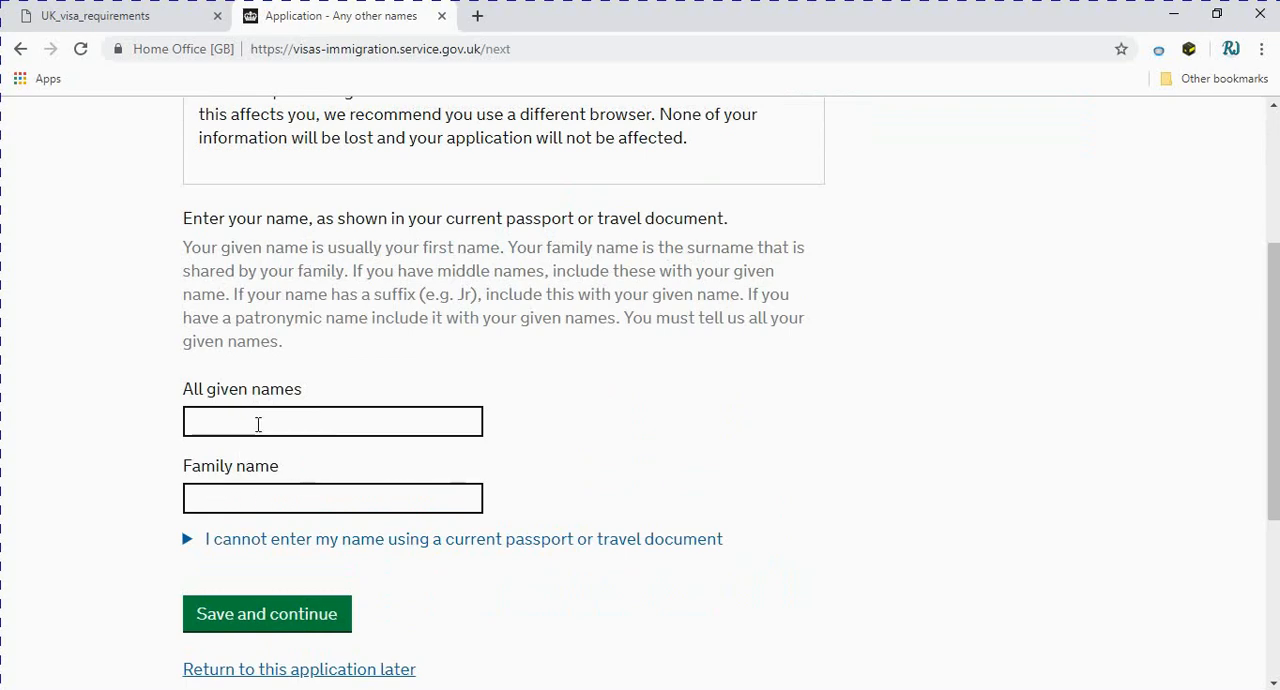
pyautogui.click(260, 508)
pyautogui.scroll(2, 264, 508)
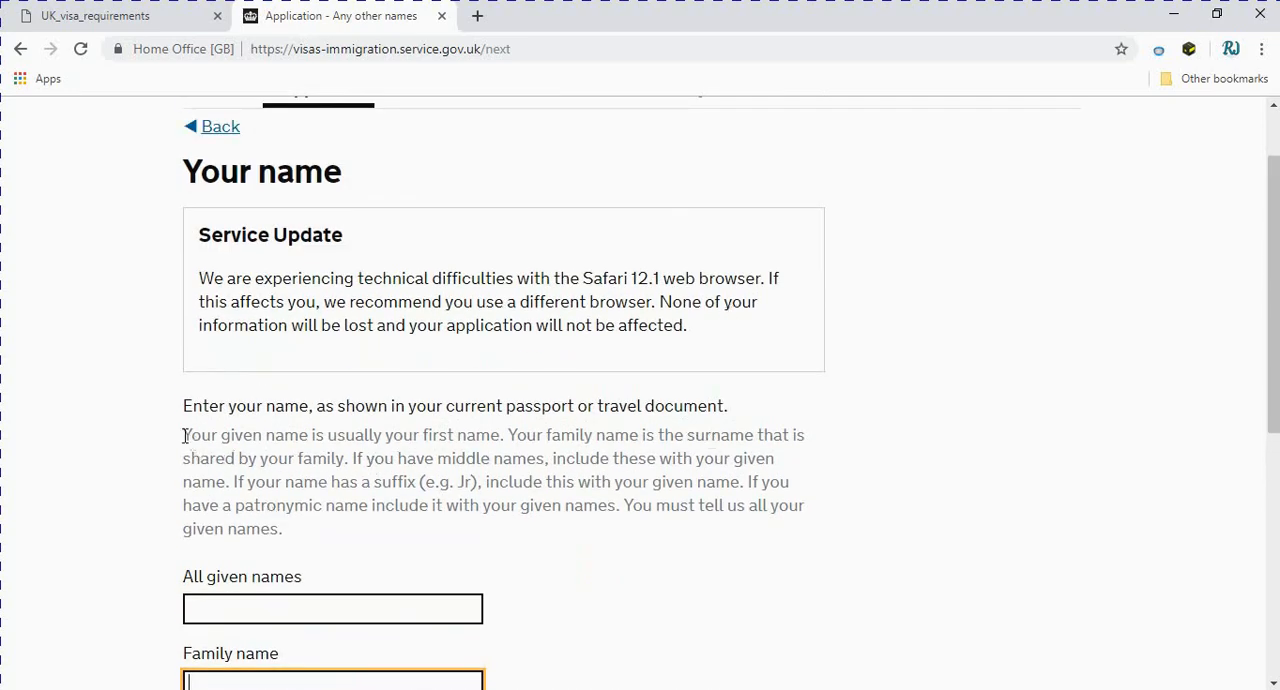
pyautogui.click(281, 442)
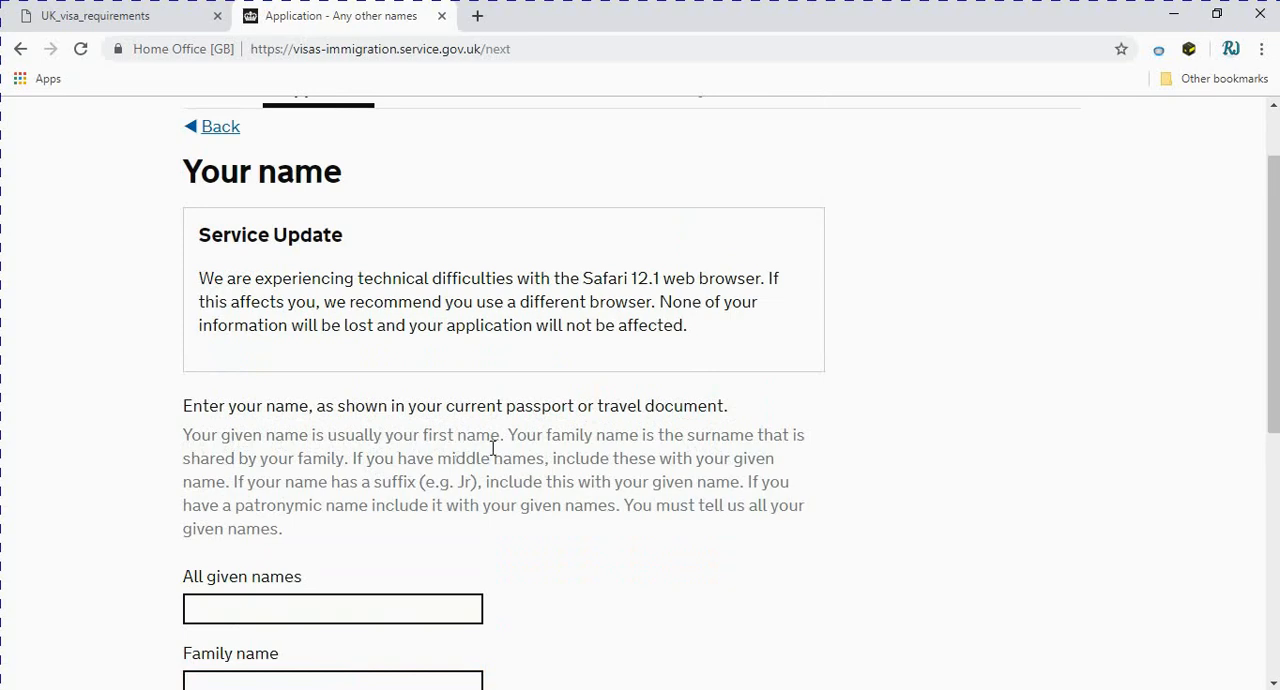
pyautogui.click(297, 607)
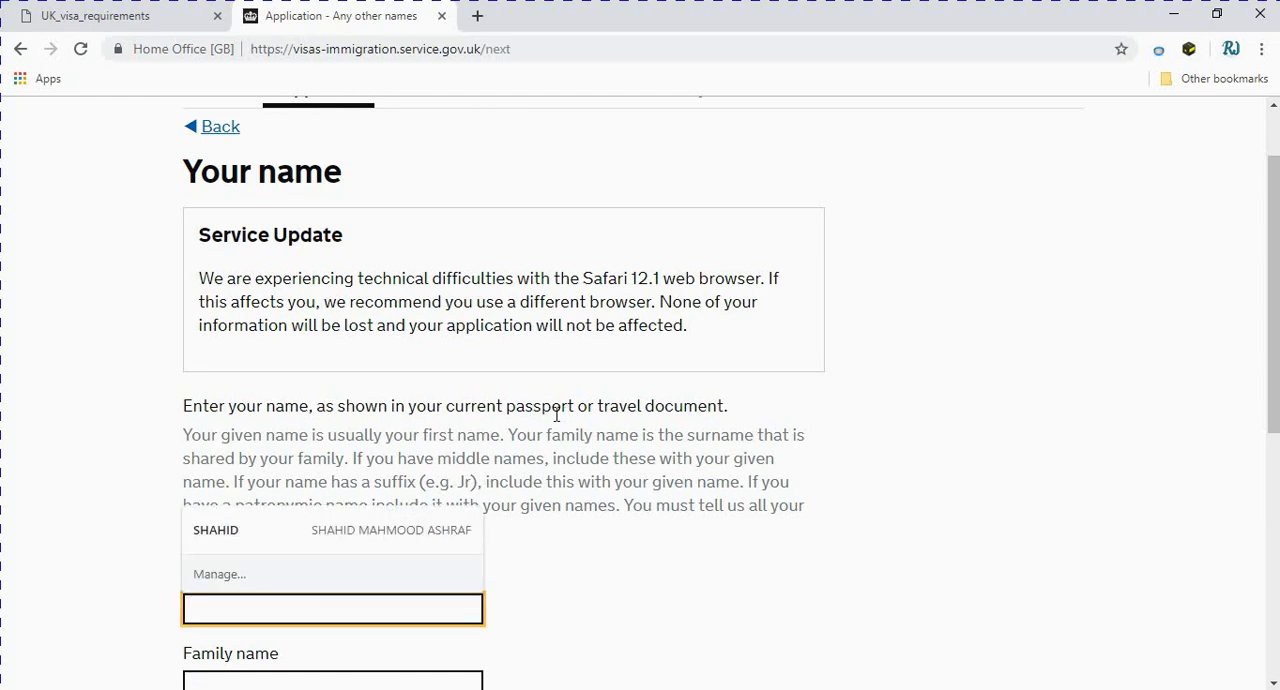
pyautogui.scroll(-1, 700, 447)
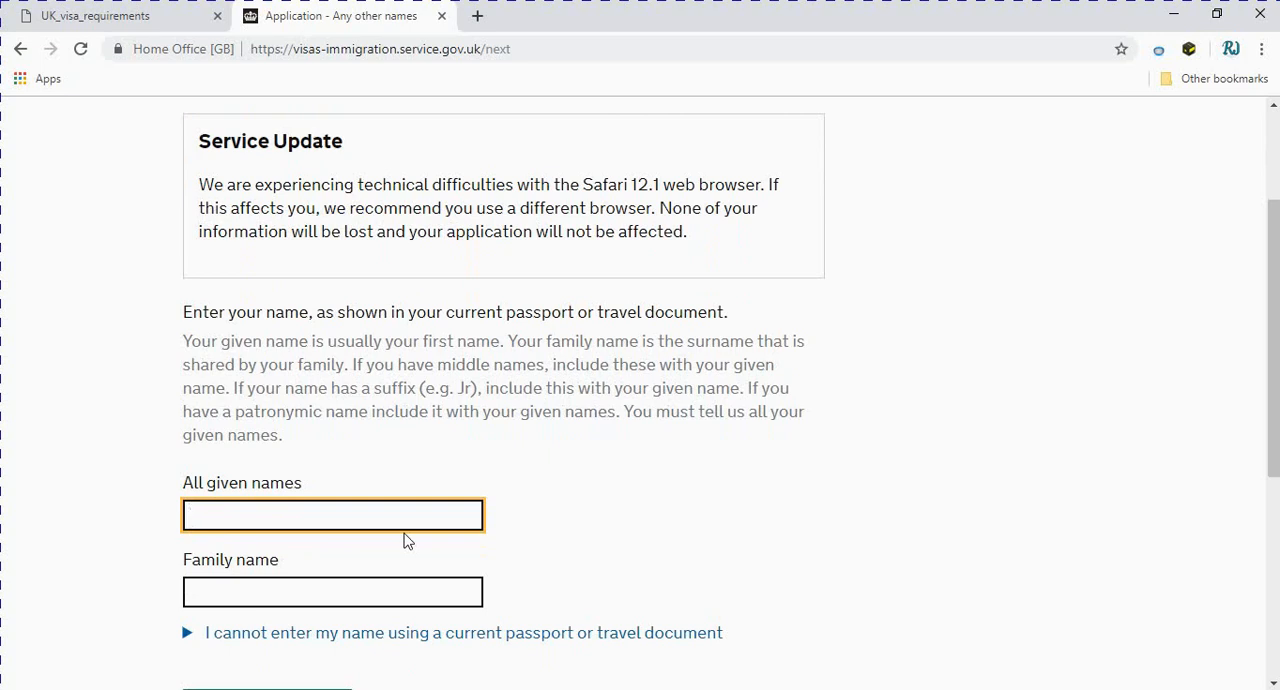
pyautogui.write('ADLKJ')
# Enter the applicant's family name and save the name details
pyautogui.scroll(-1, 314, 554)
pyautogui.click(271, 502)
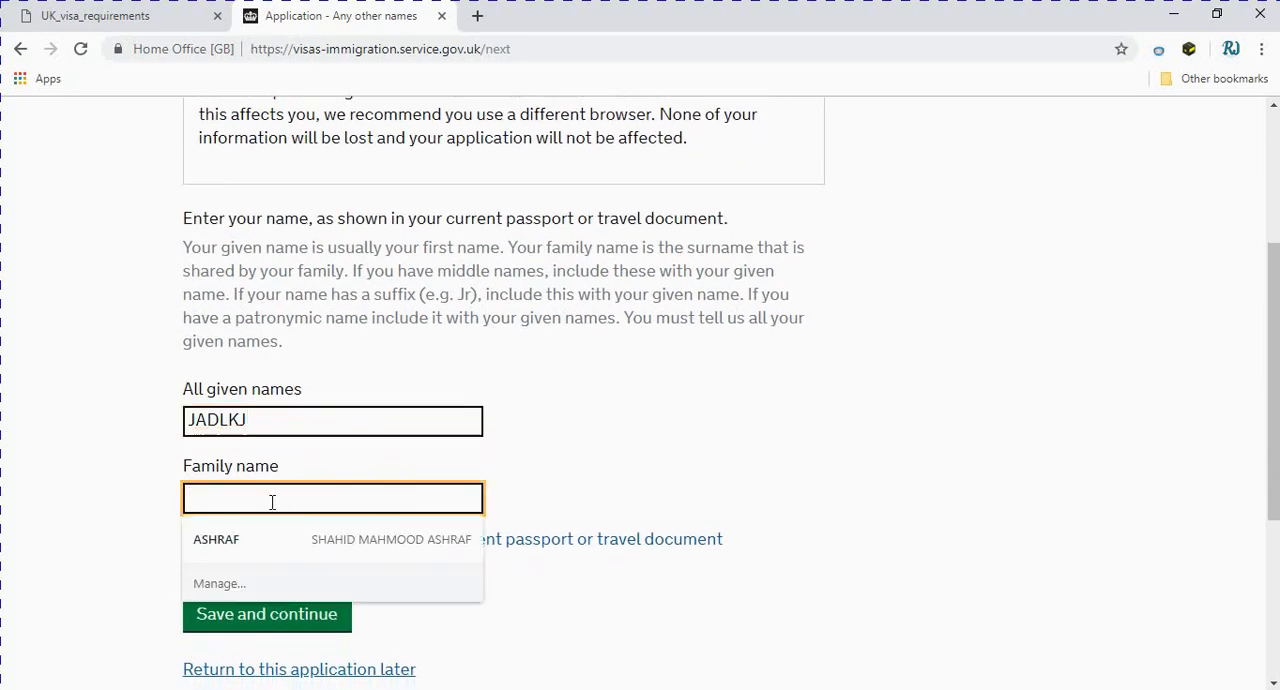
pyautogui.write('DJFALK')
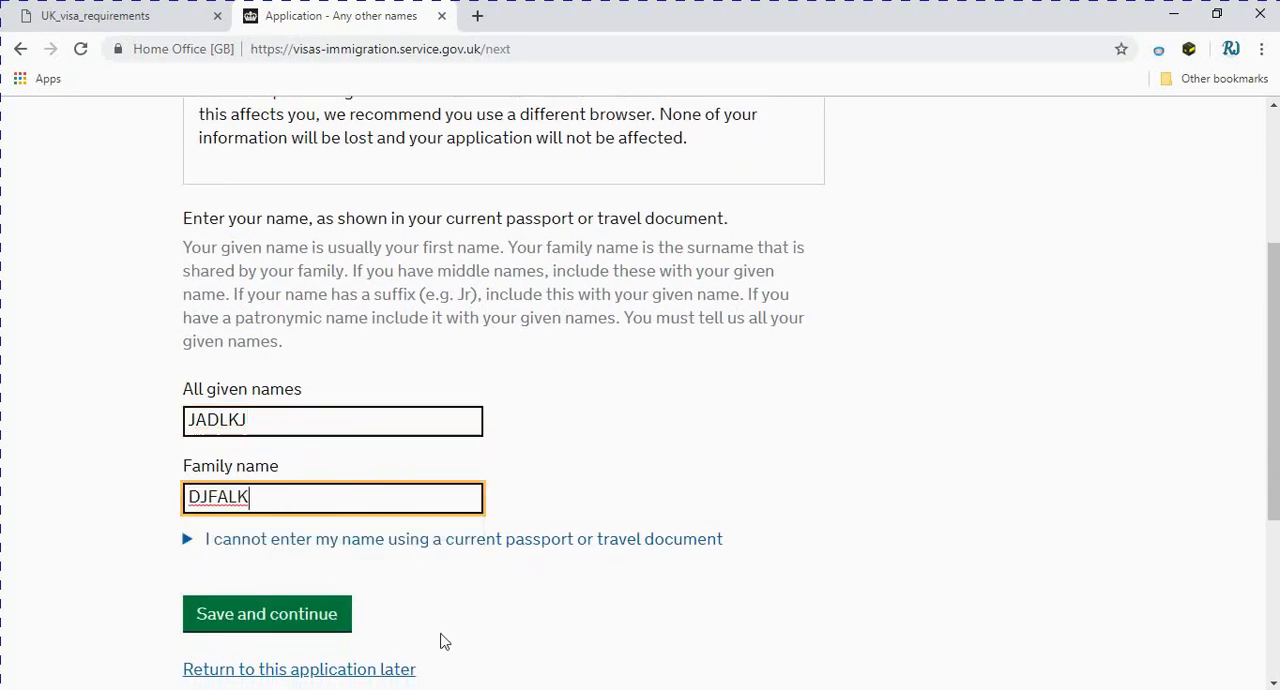
pyautogui.click(538, 615)
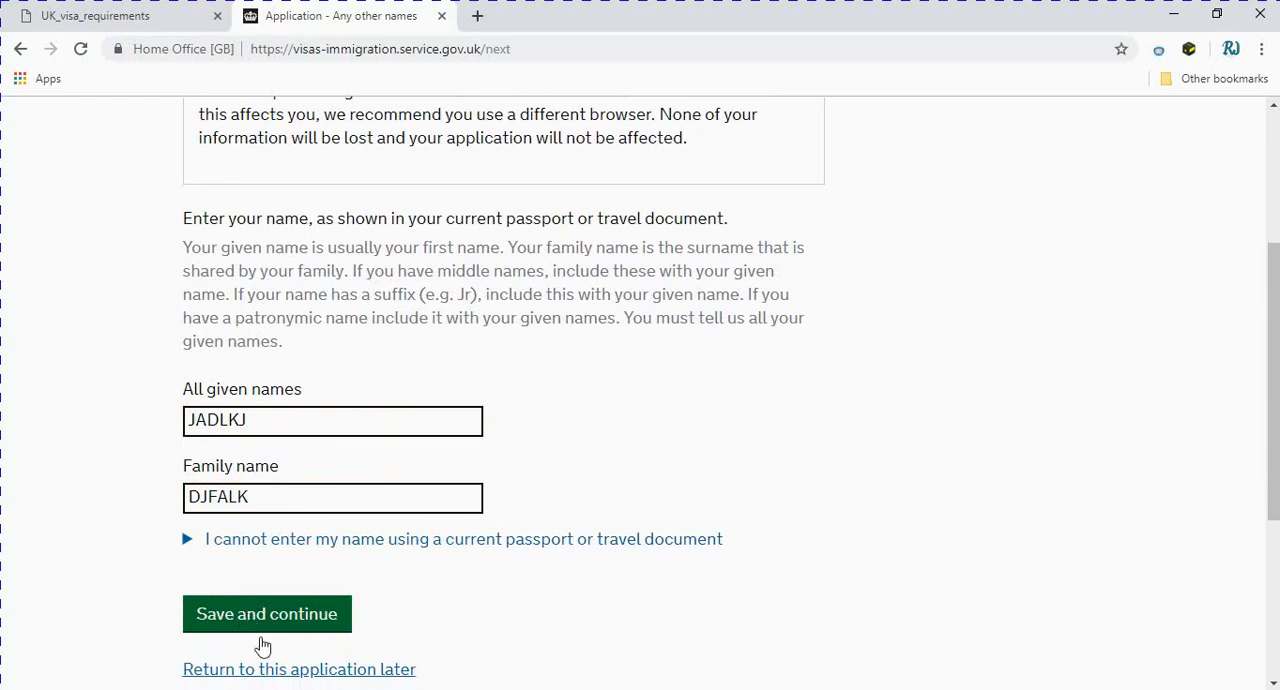
pyautogui.click(234, 617)
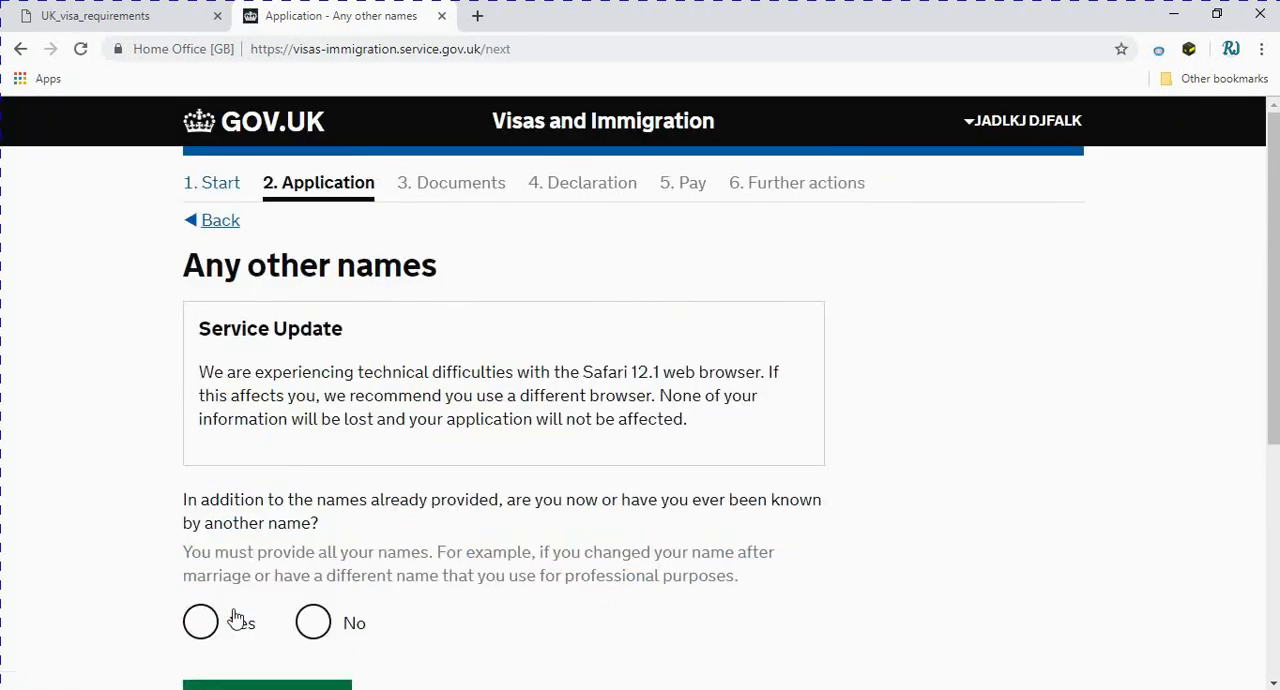
# Read the question about any other names and answer No to having been known by another name
pyautogui.scroll(-1, 236, 620)
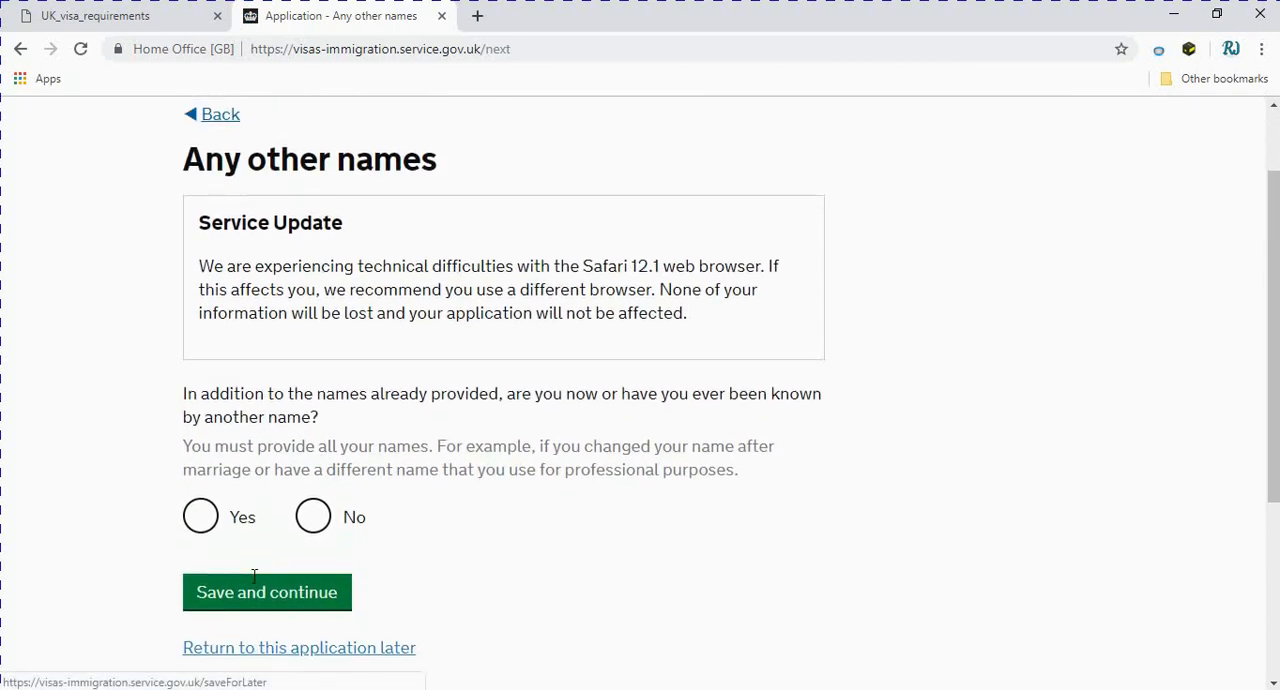
pyautogui.scroll(1, 363, 651)
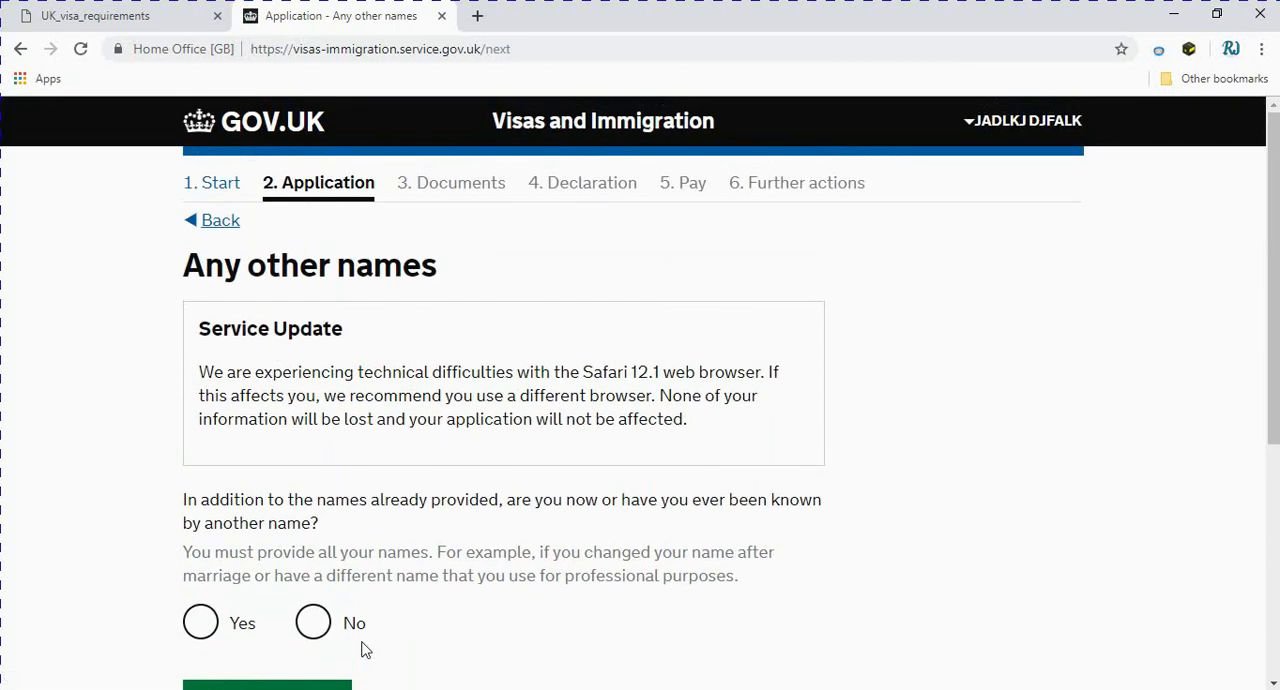
pyautogui.scroll(-1, 363, 651)
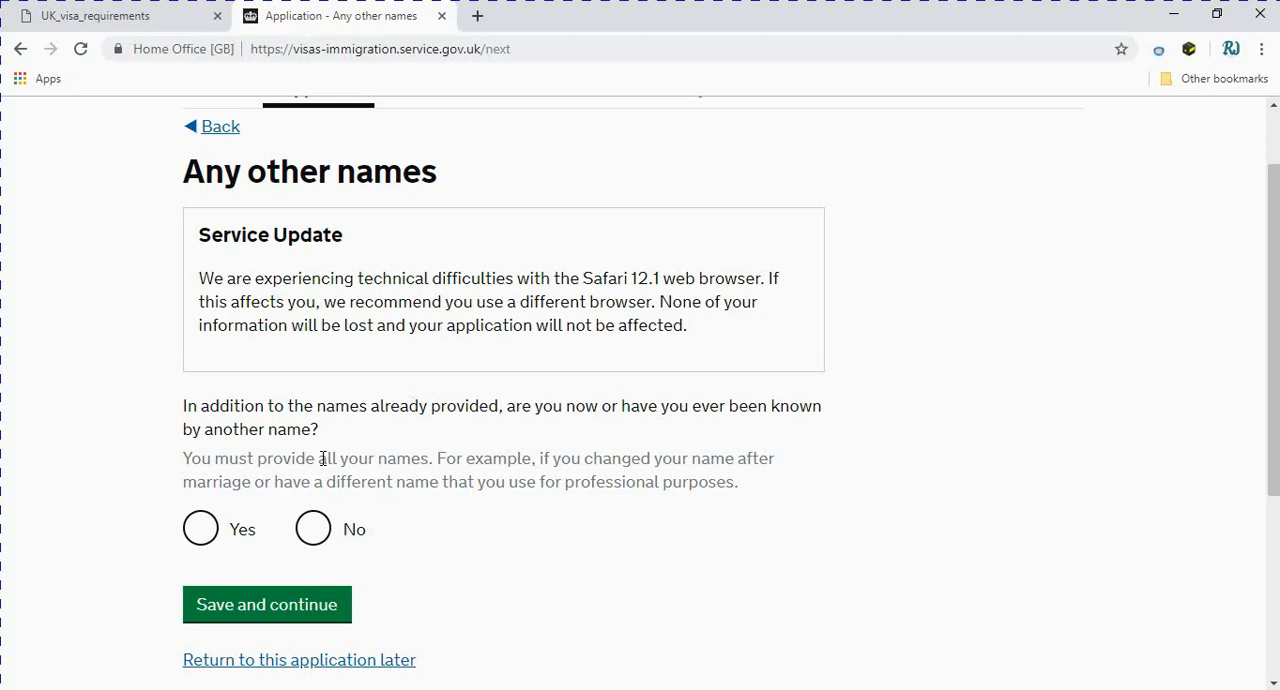
pyautogui.click(318, 535)
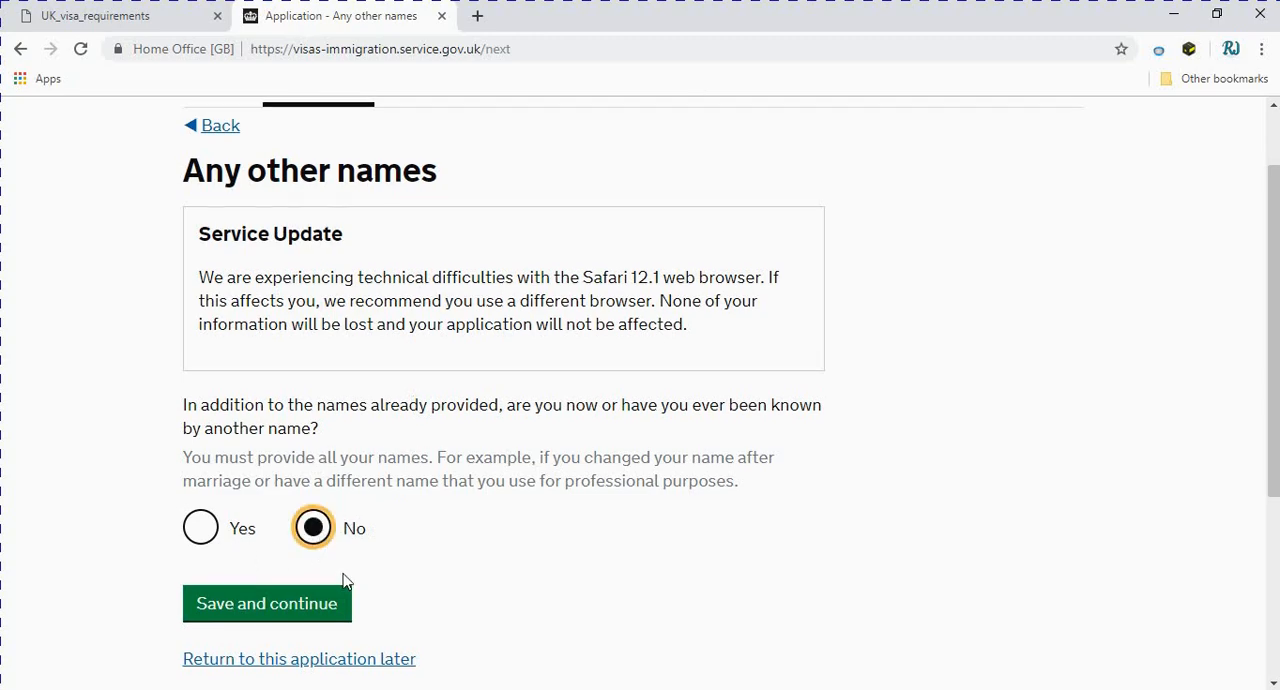
# Review the personal information answers given so far, and save the answer about other names
pyautogui.scroll(-2, 217, 503)
pyautogui.click(223, 514)
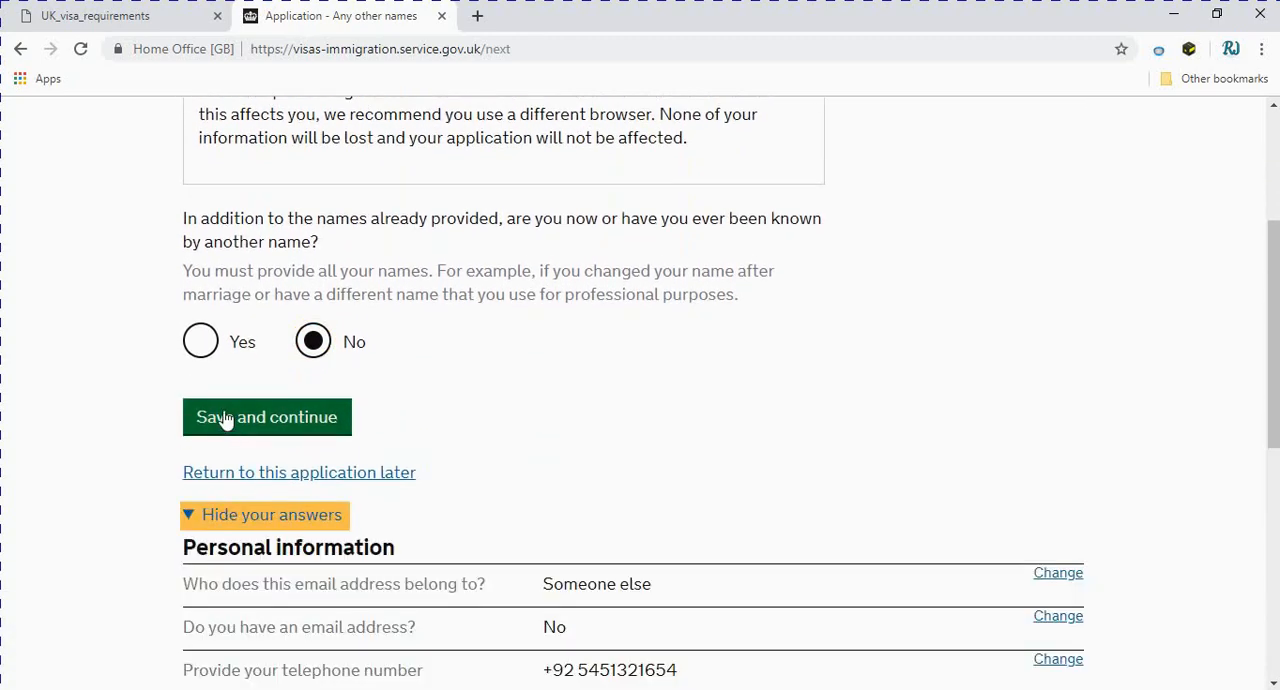
pyautogui.scroll(-1, 286, 457)
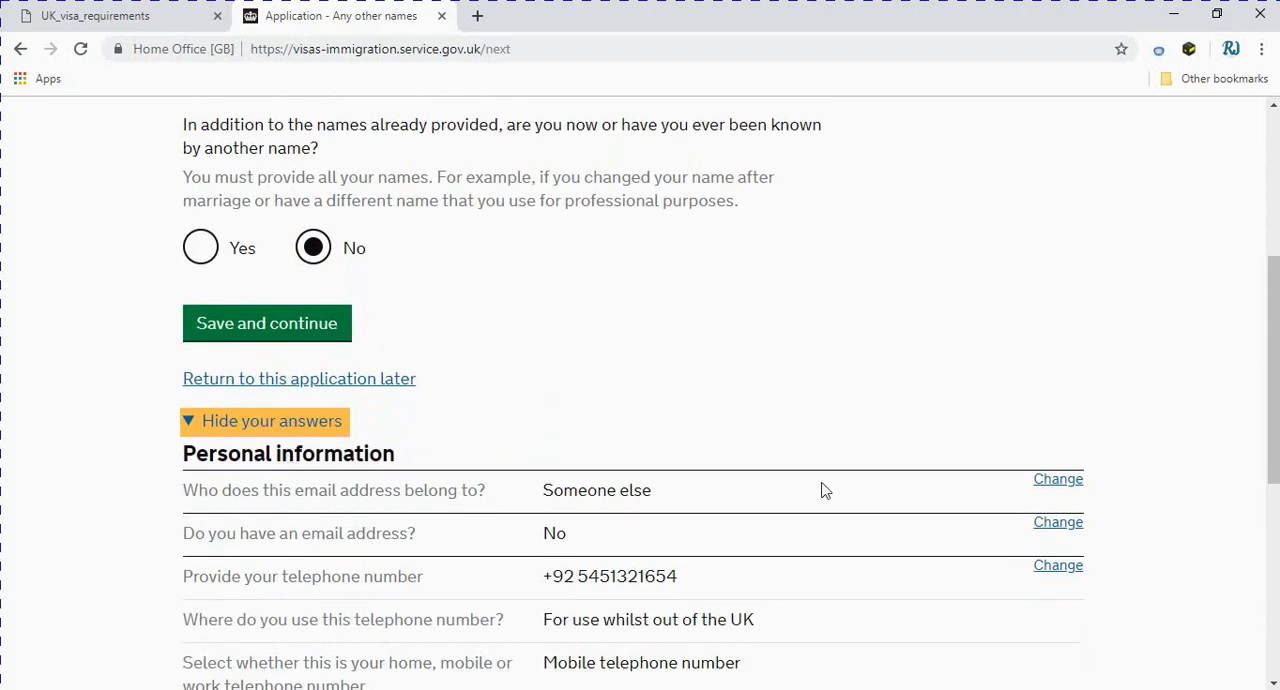
pyautogui.scroll(-1, 554, 518)
pyautogui.scroll(-2, 571, 475)
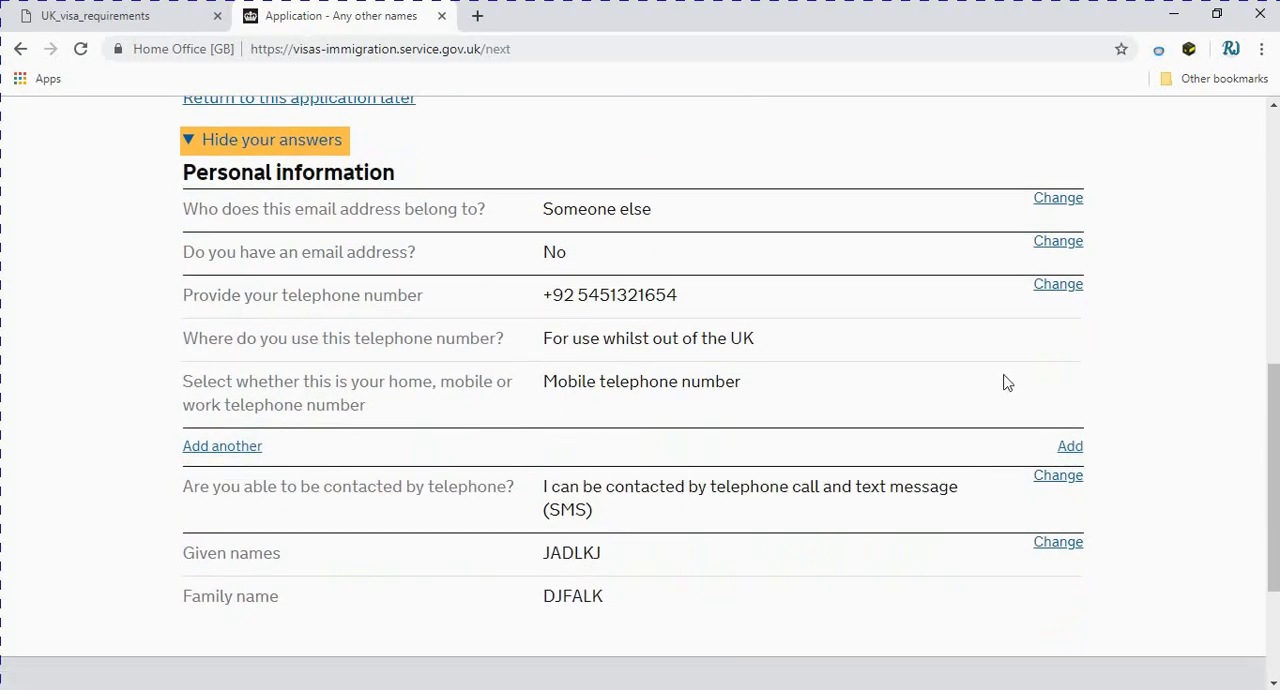
pyautogui.scroll(2, 536, 463)
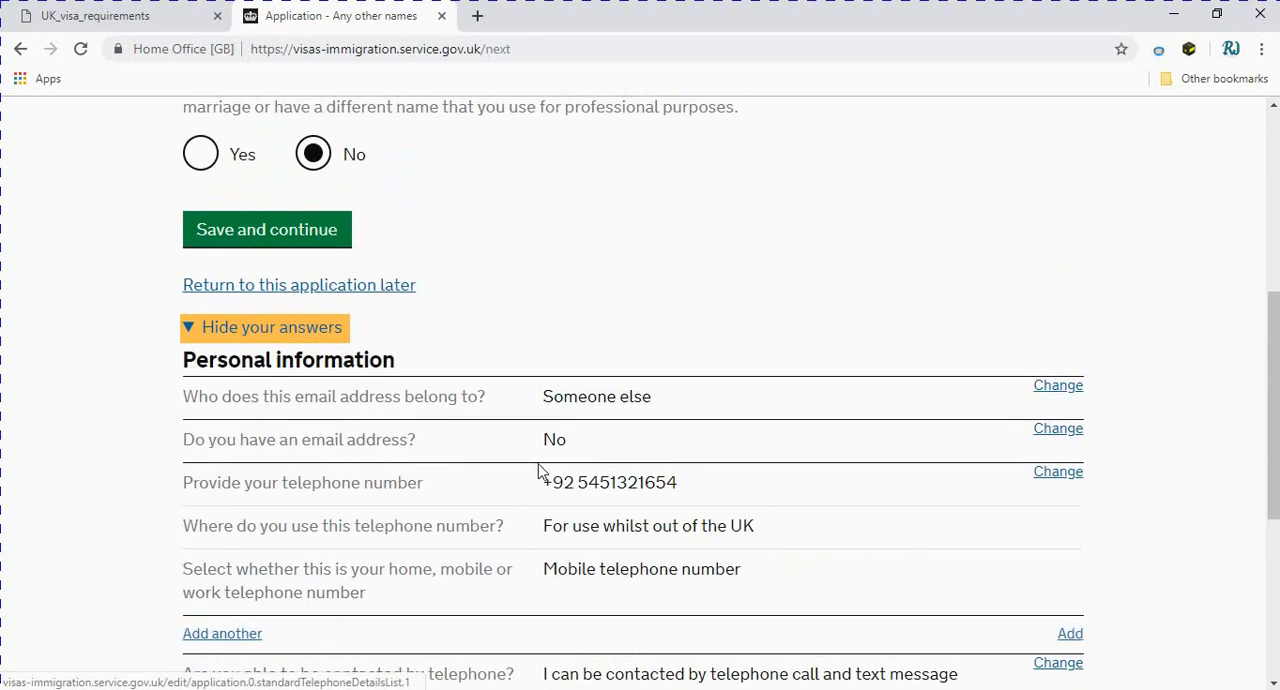
pyautogui.click(278, 242)
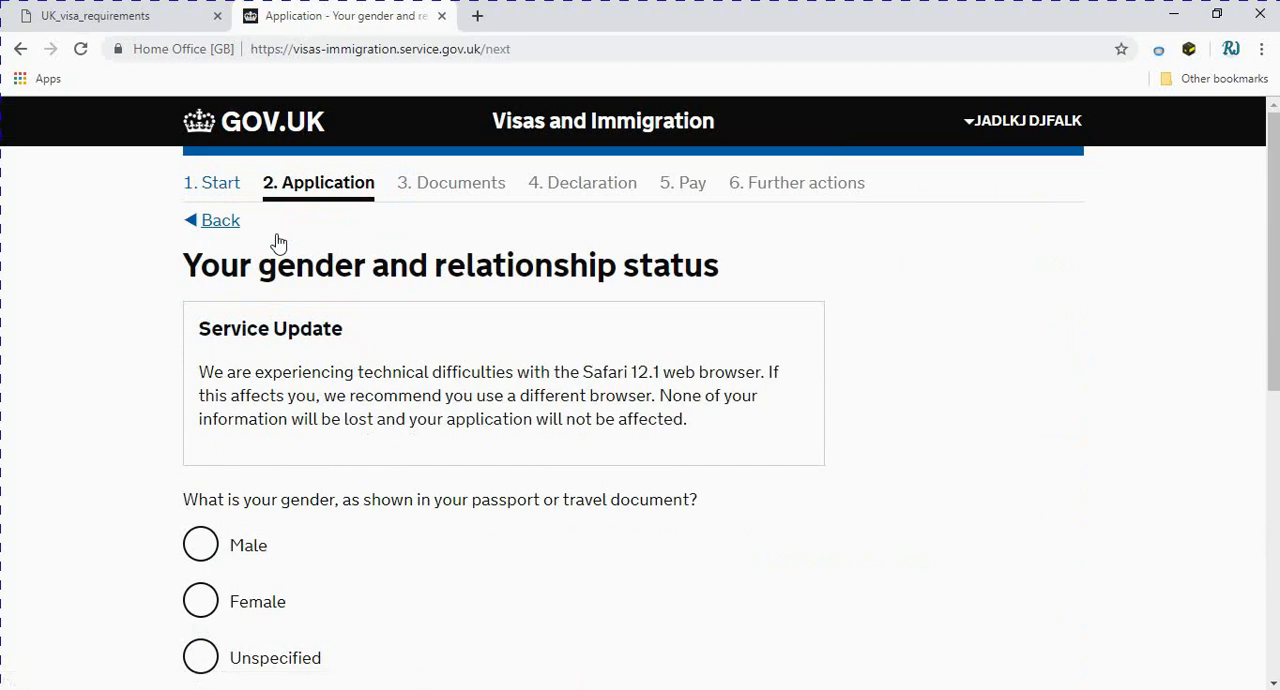
# Select Male as the applicant's gender as shown in the passport or travel document
pyautogui.scroll(-1, 434, 500)
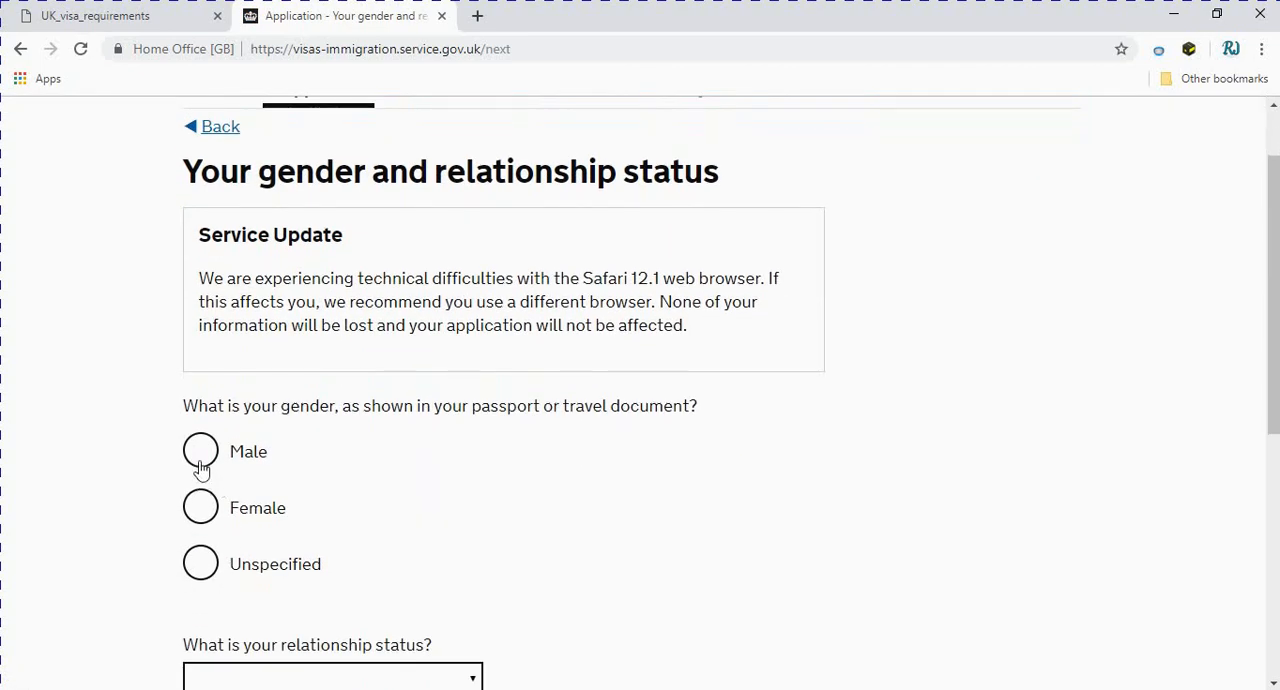
pyautogui.scroll(-1, 303, 458)
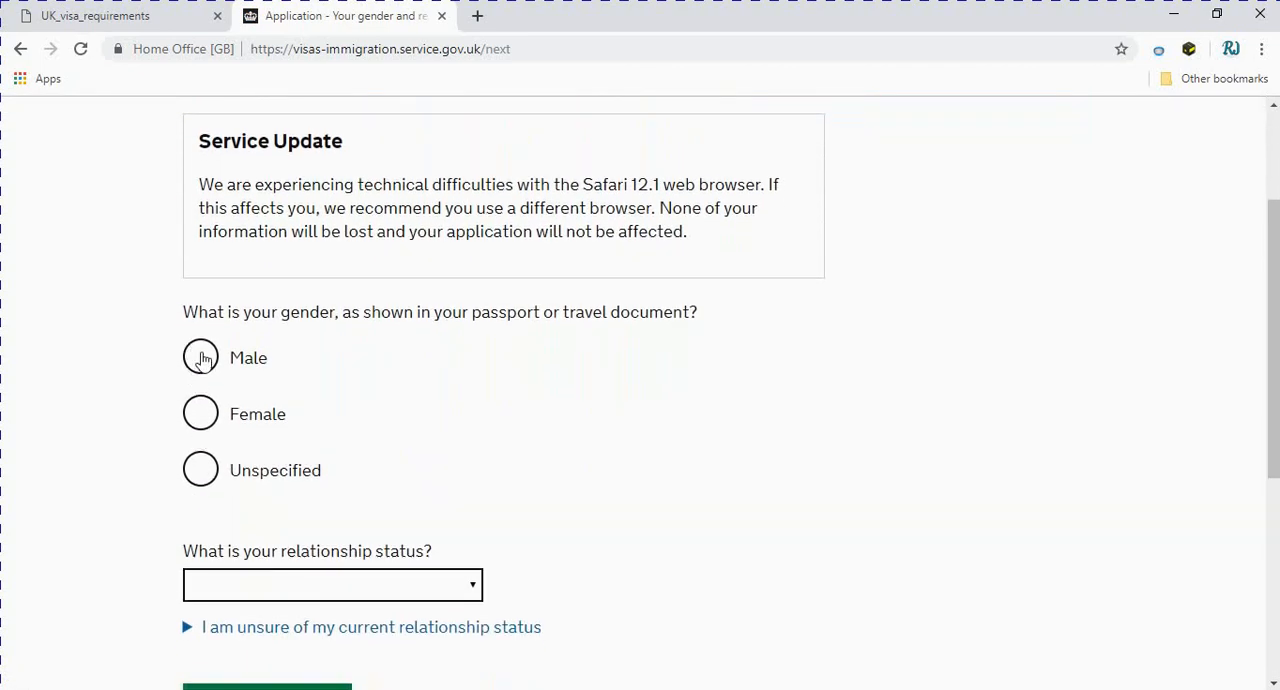
pyautogui.click(199, 356)
pyautogui.scroll(2, 426, 453)
pyautogui.scroll(-4, 455, 452)
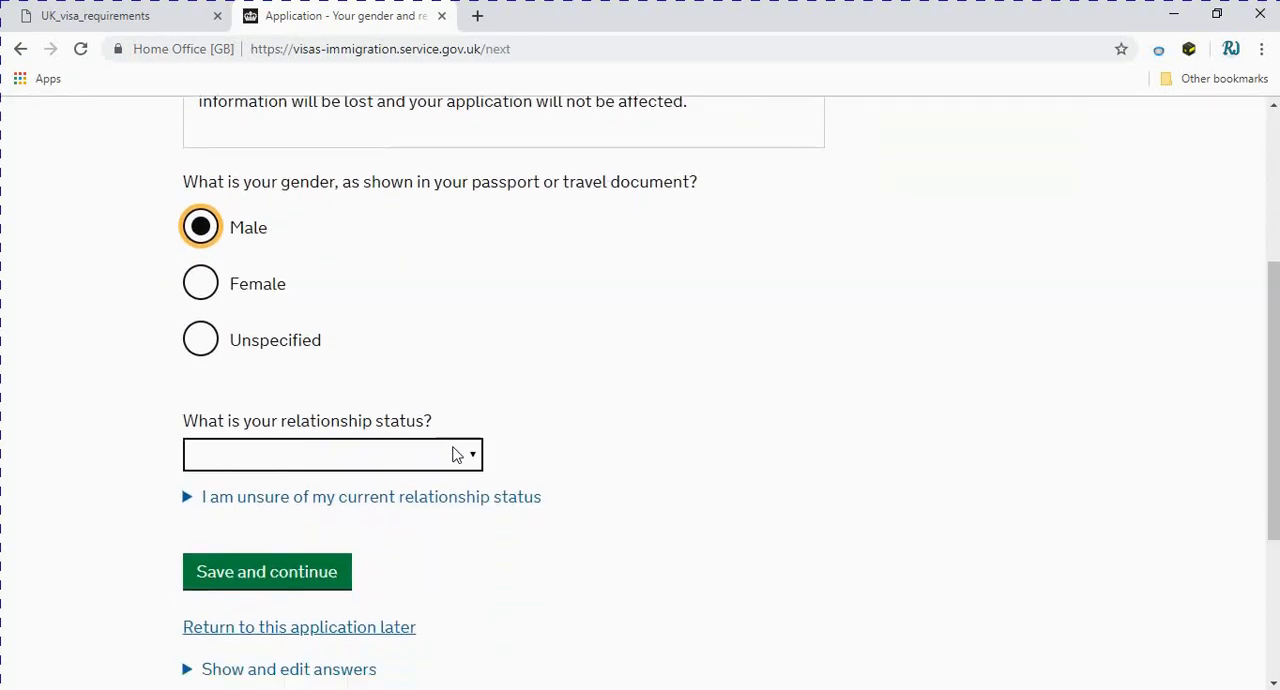
# Set the relationship status to Single and save the gender and relationship details
pyautogui.click(474, 400)
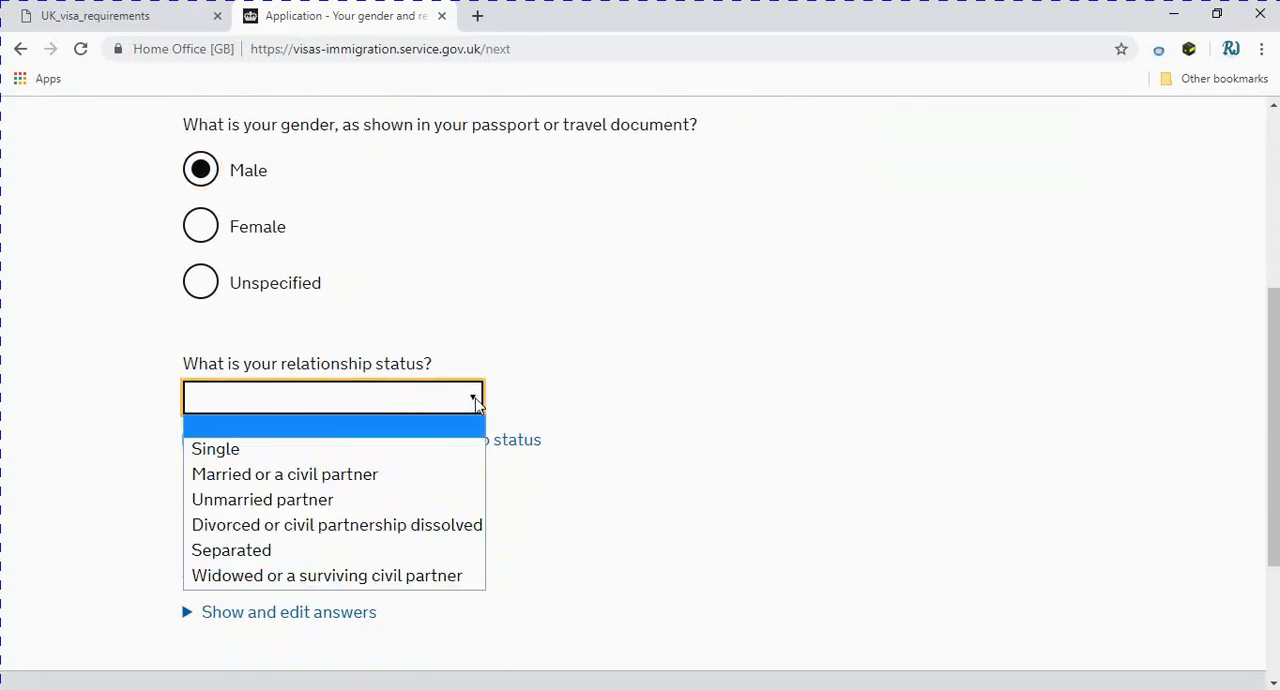
pyautogui.click(256, 474)
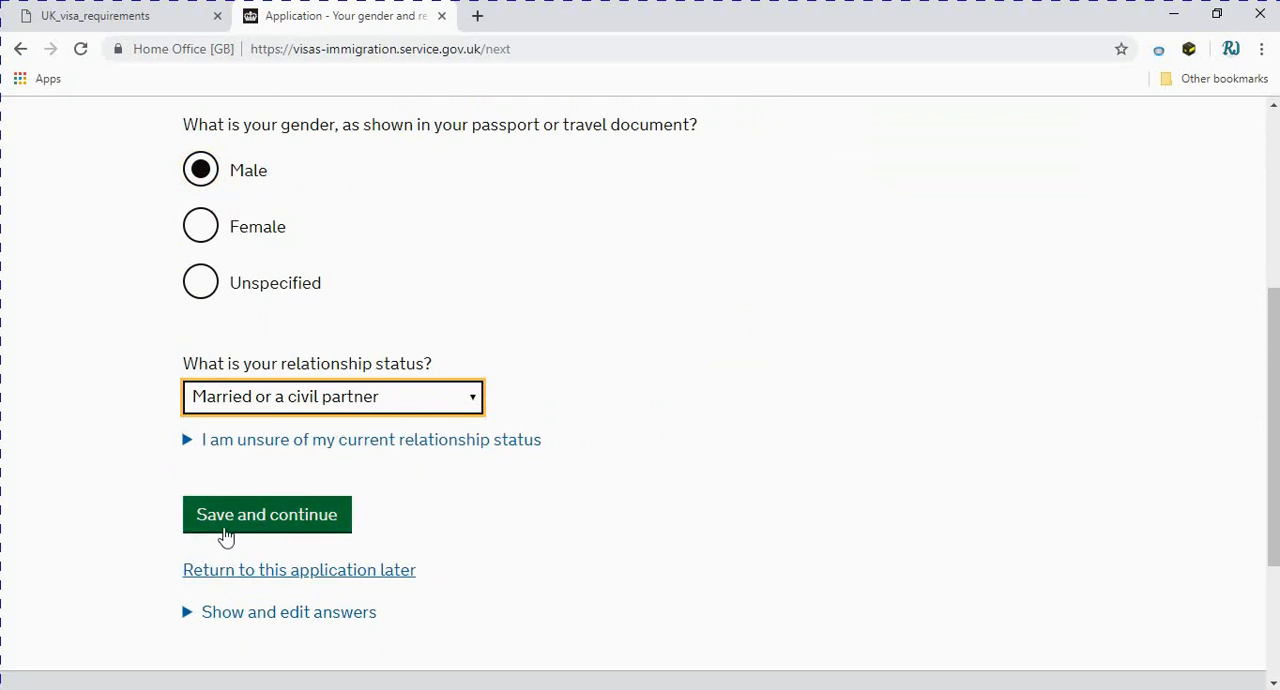
pyautogui.click(474, 400)
pyautogui.click(305, 453)
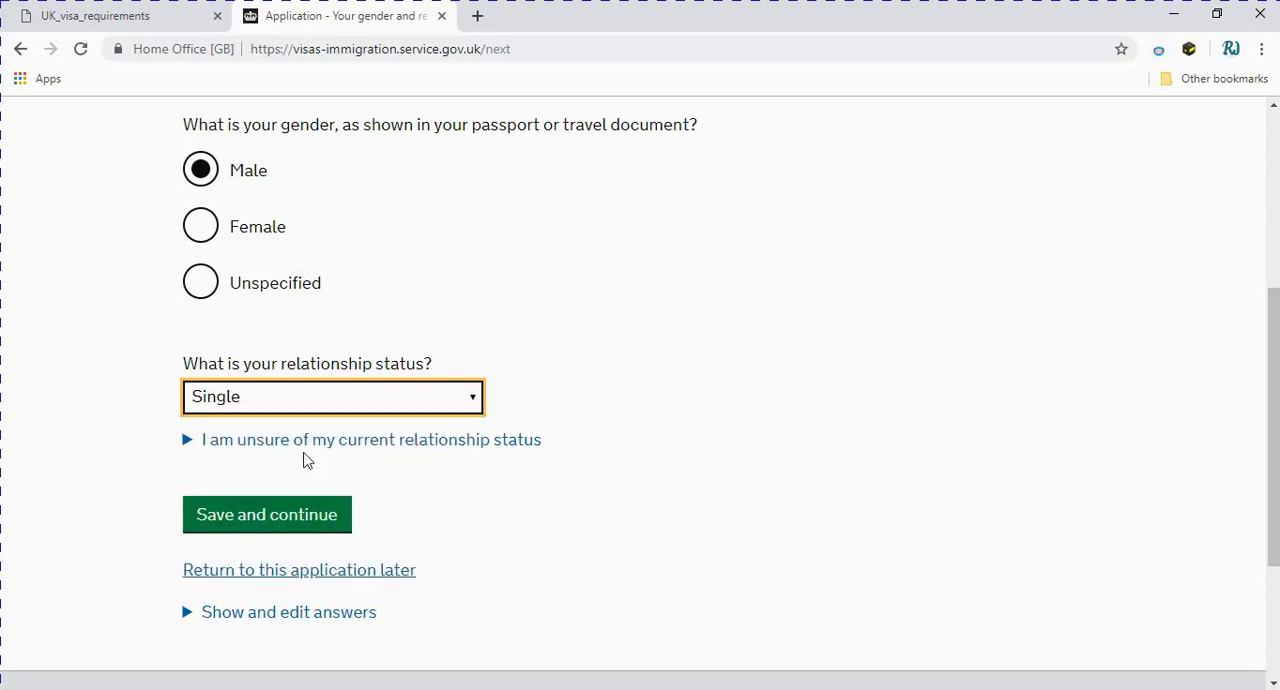
pyautogui.click(216, 527)
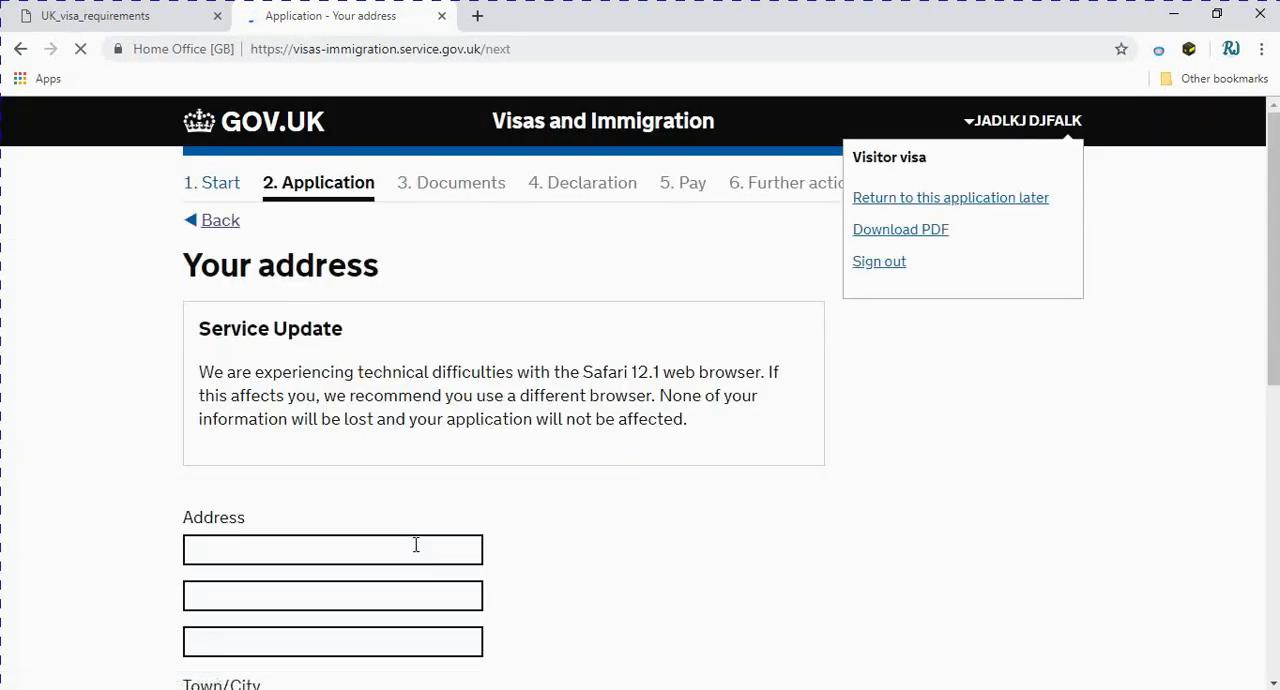
# Fill in the first two lines of the applicant's address
pyautogui.scroll(-1, 416, 545)
pyautogui.click(391, 459)
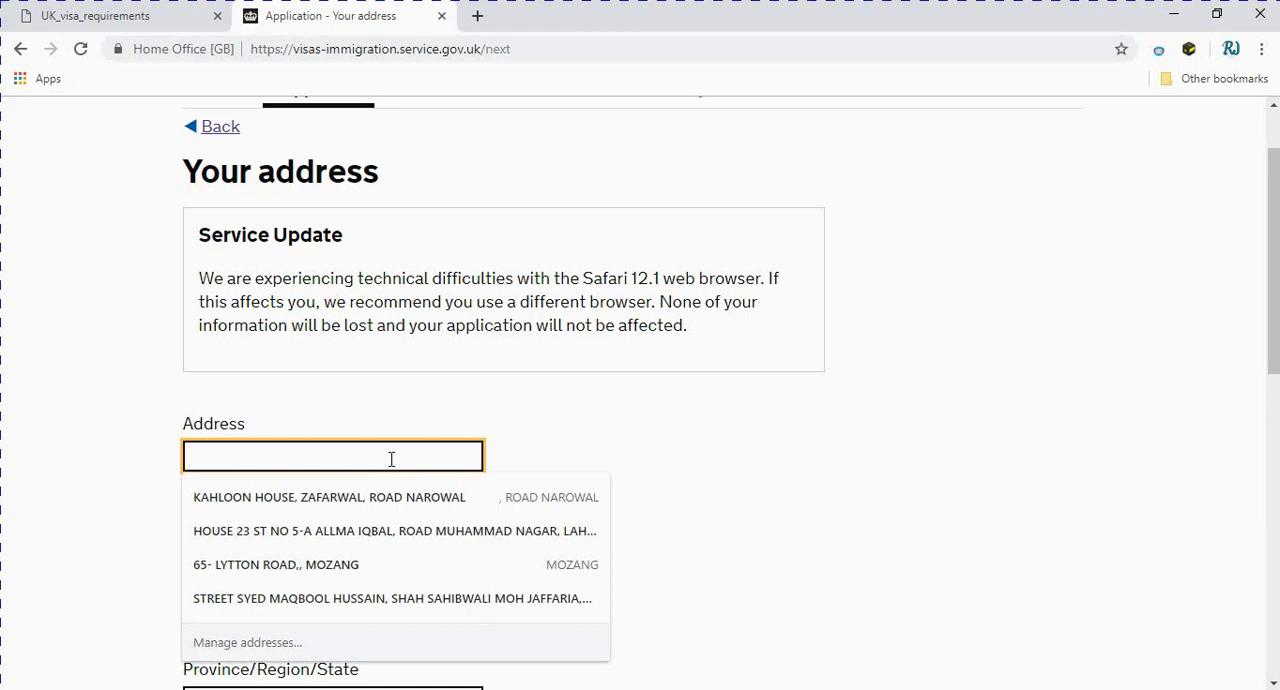
pyautogui.write('LAHORE')
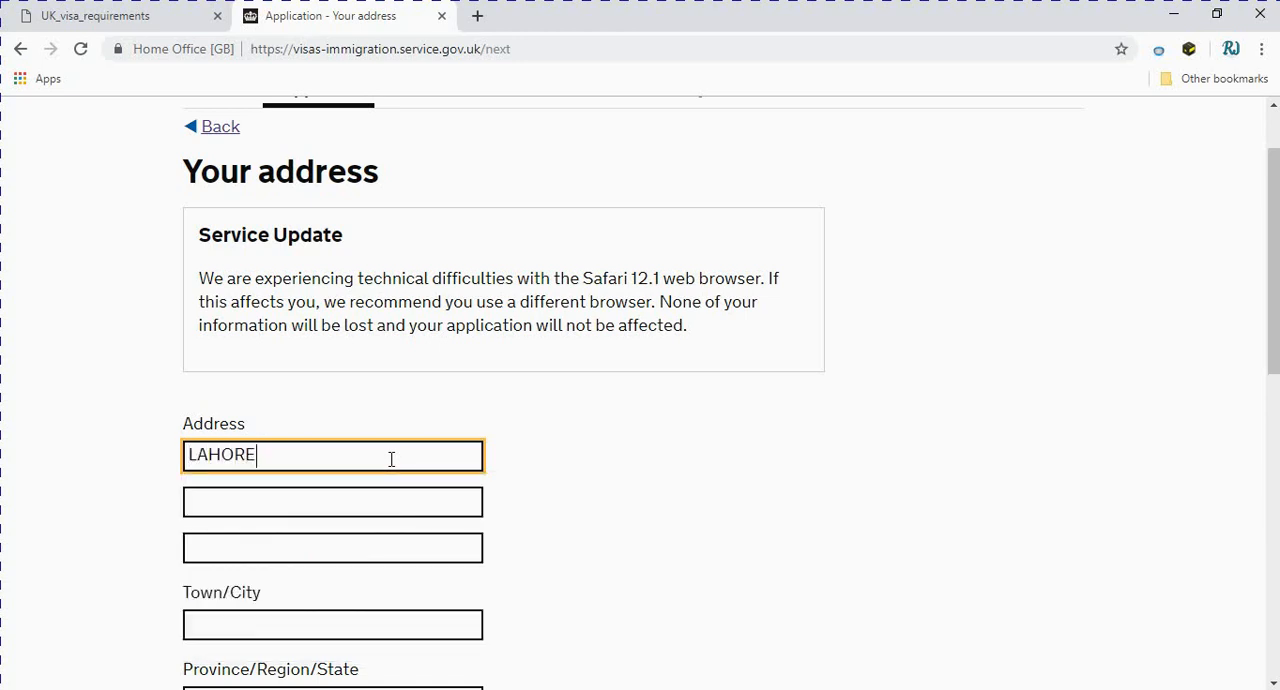
pyautogui.press('Tab')
pyautogui.write('PAKISTAN')
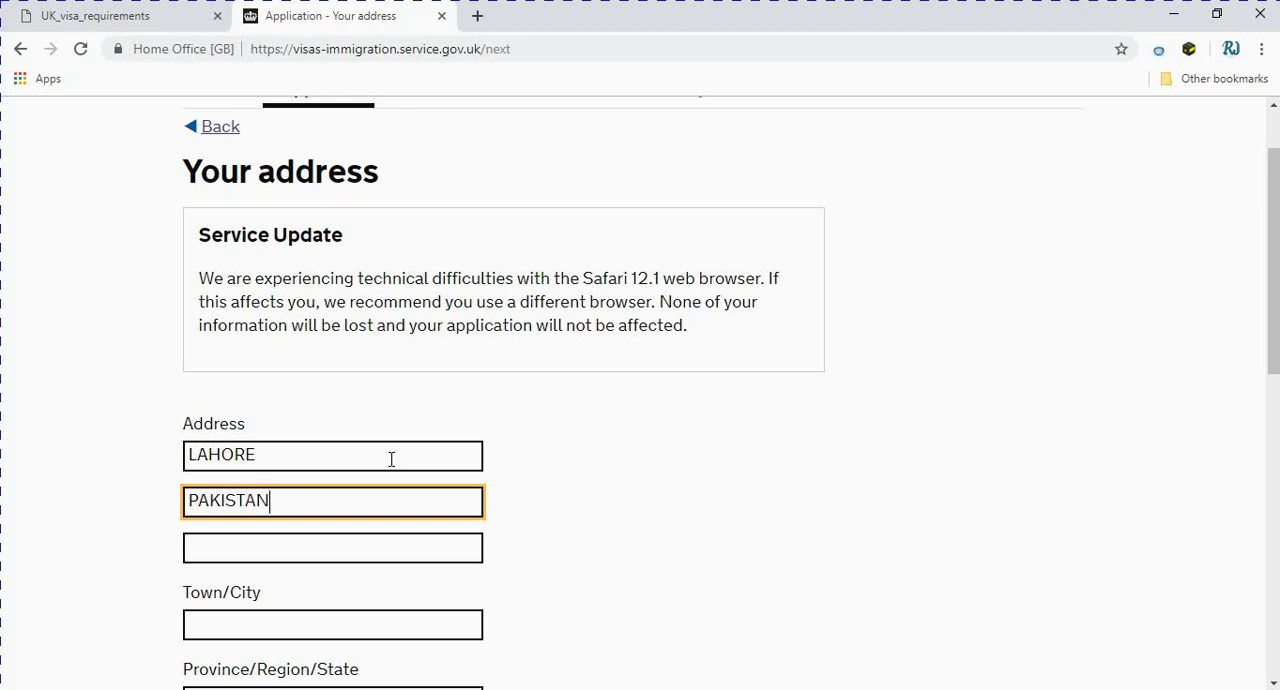
# Enter the applicant's town/city and province, and try to save the address
pyautogui.scroll(-2, 308, 527)
pyautogui.click(274, 439)
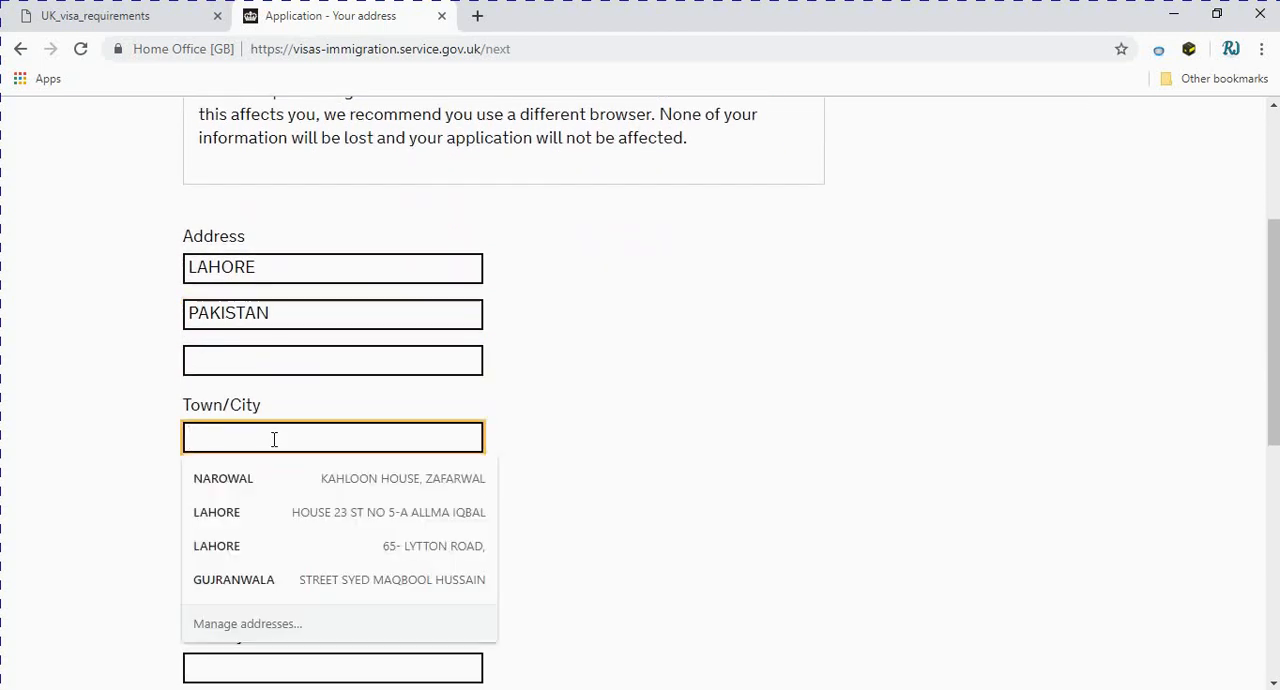
pyautogui.write('LAHORE')
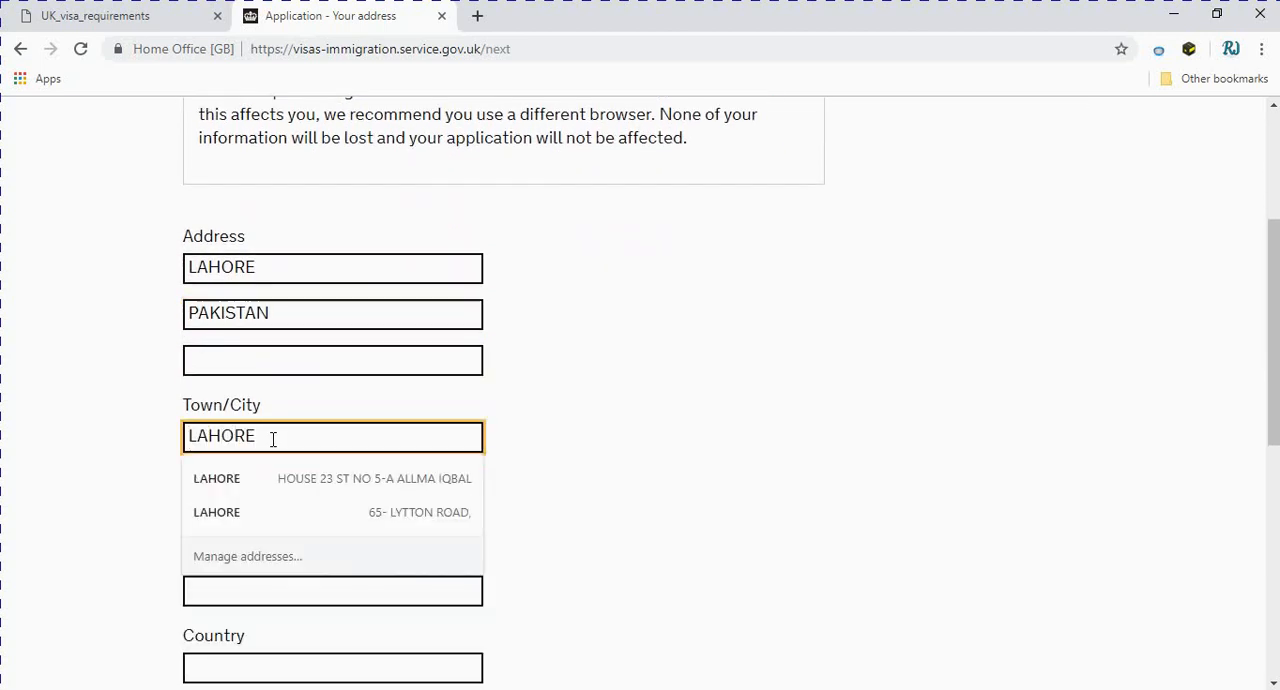
pyautogui.press('Tab')
pyautogui.click(319, 512)
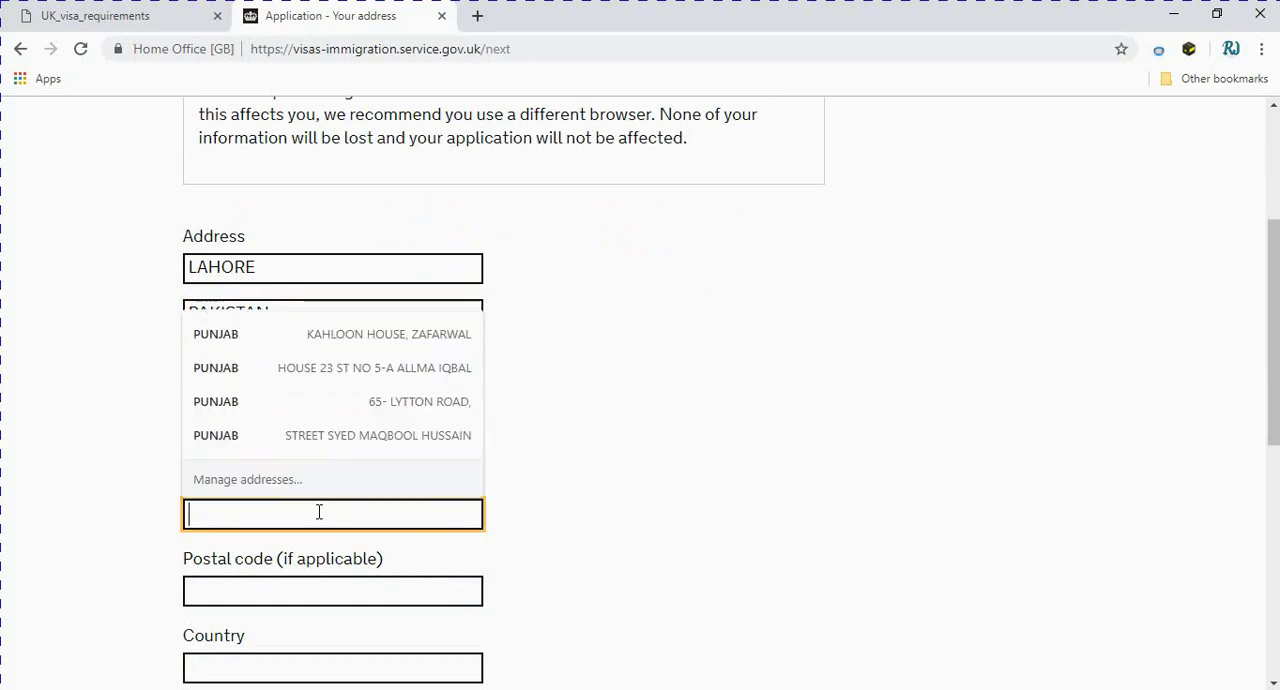
pyautogui.write('PUNJAB')
pyautogui.click(581, 495)
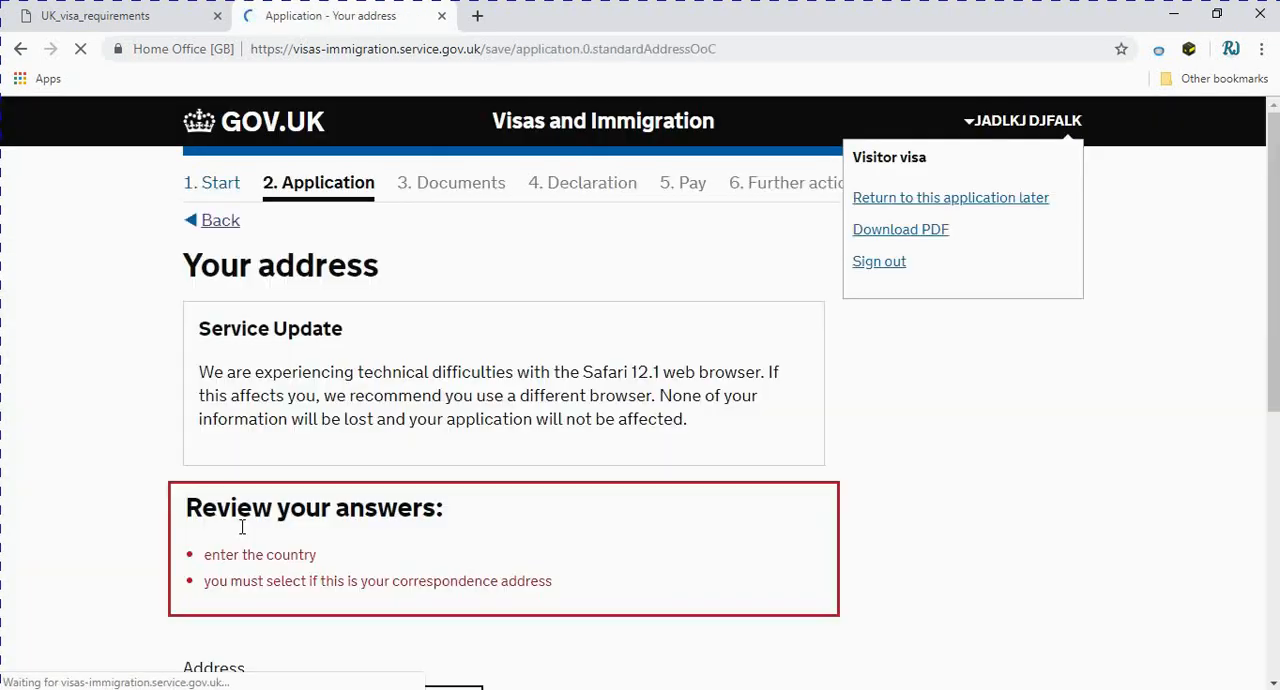
# Check which address answers need review and enter the applicant's postal code
pyautogui.scroll(-3, 322, 598)
pyautogui.scroll(-1, 322, 596)
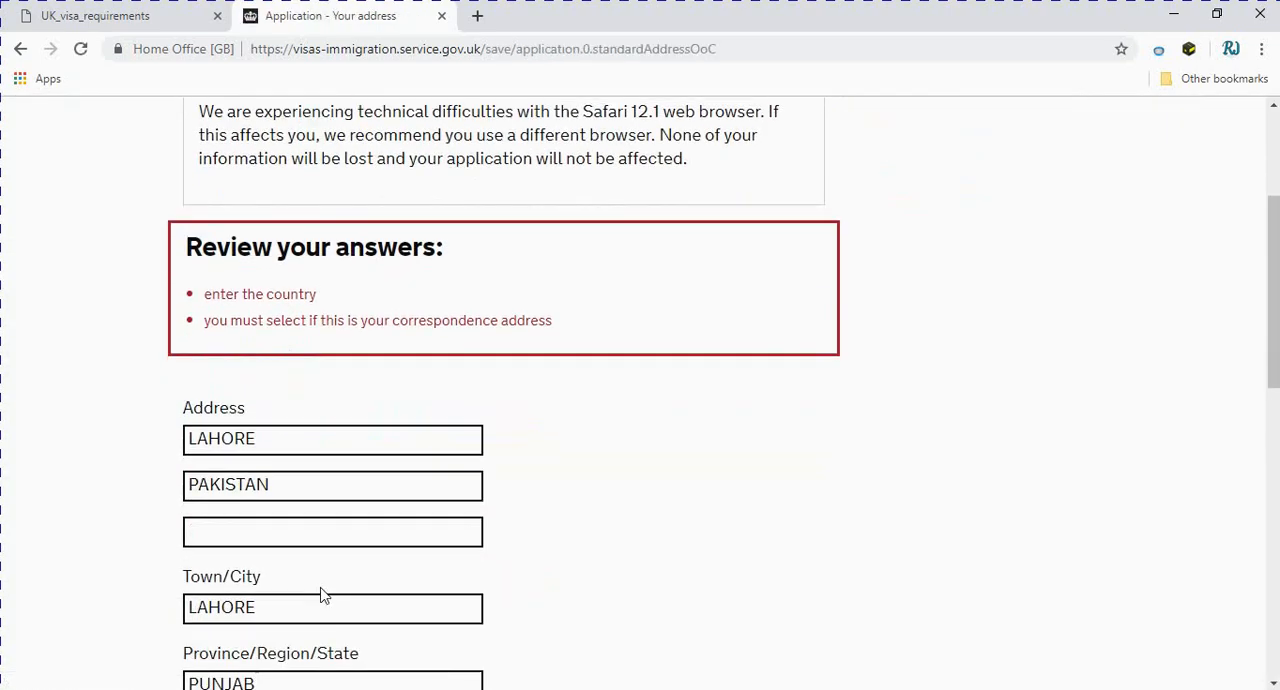
pyautogui.scroll(-1, 364, 430)
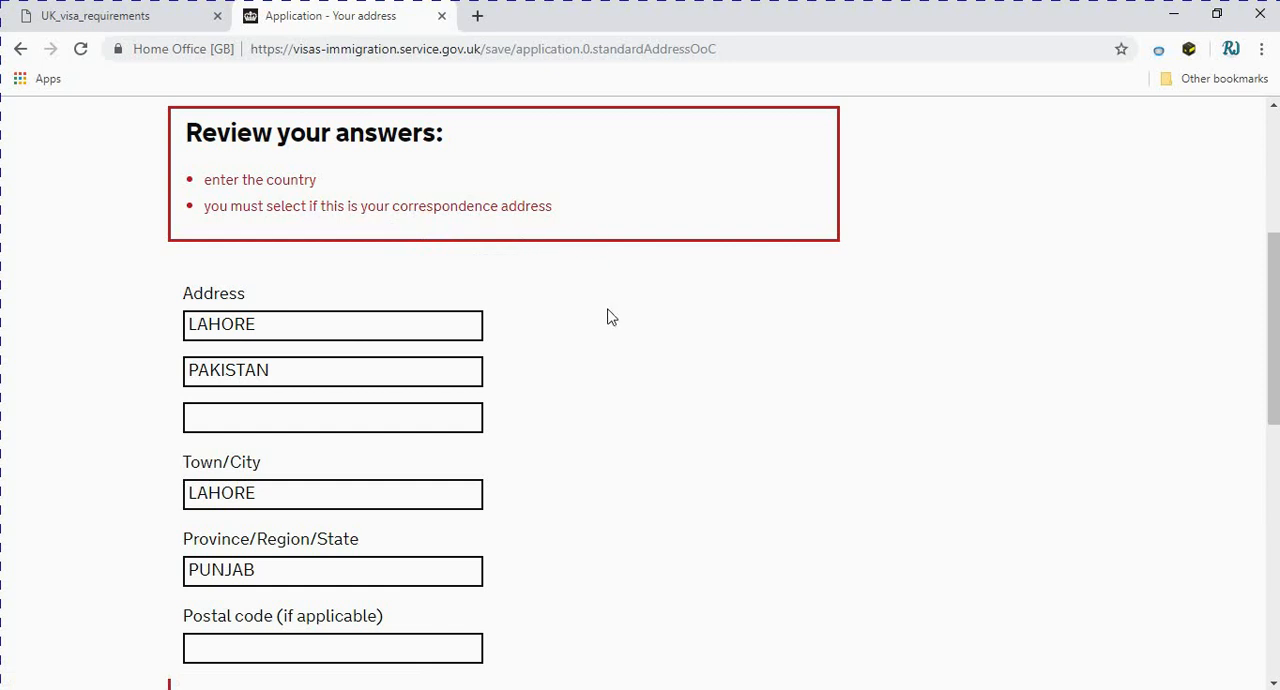
pyautogui.scroll(-2, 610, 316)
pyautogui.click(336, 454)
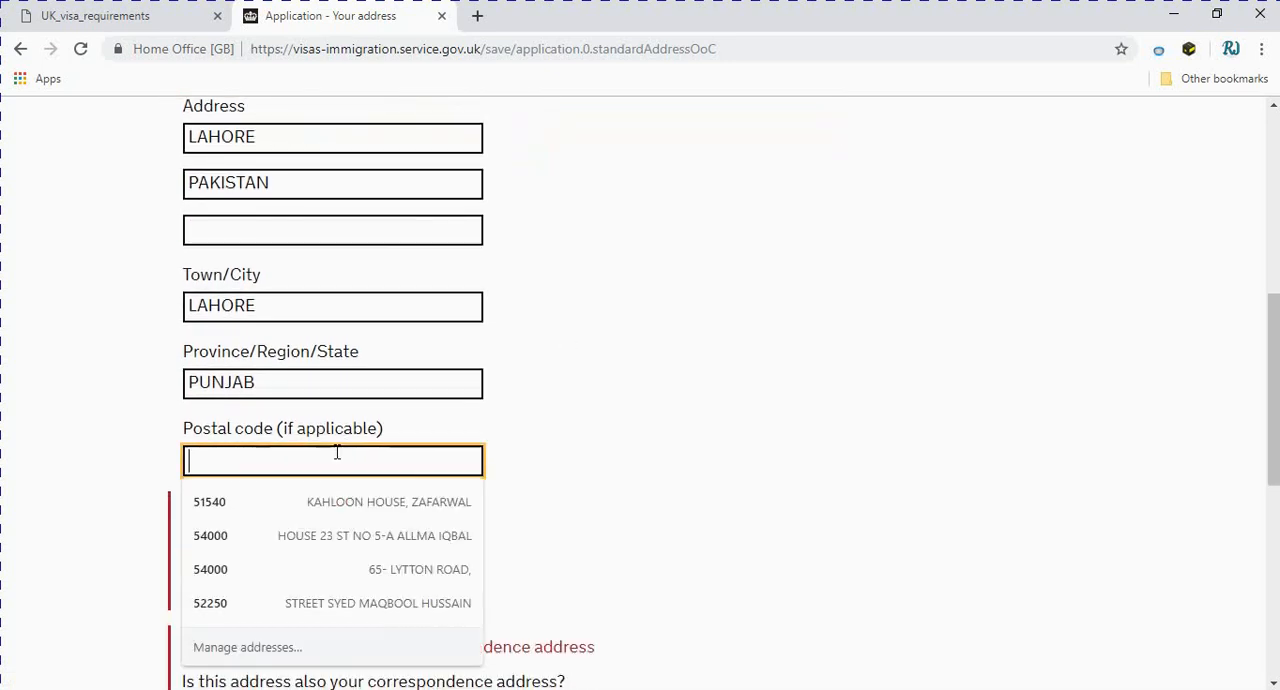
pyautogui.write('54000')
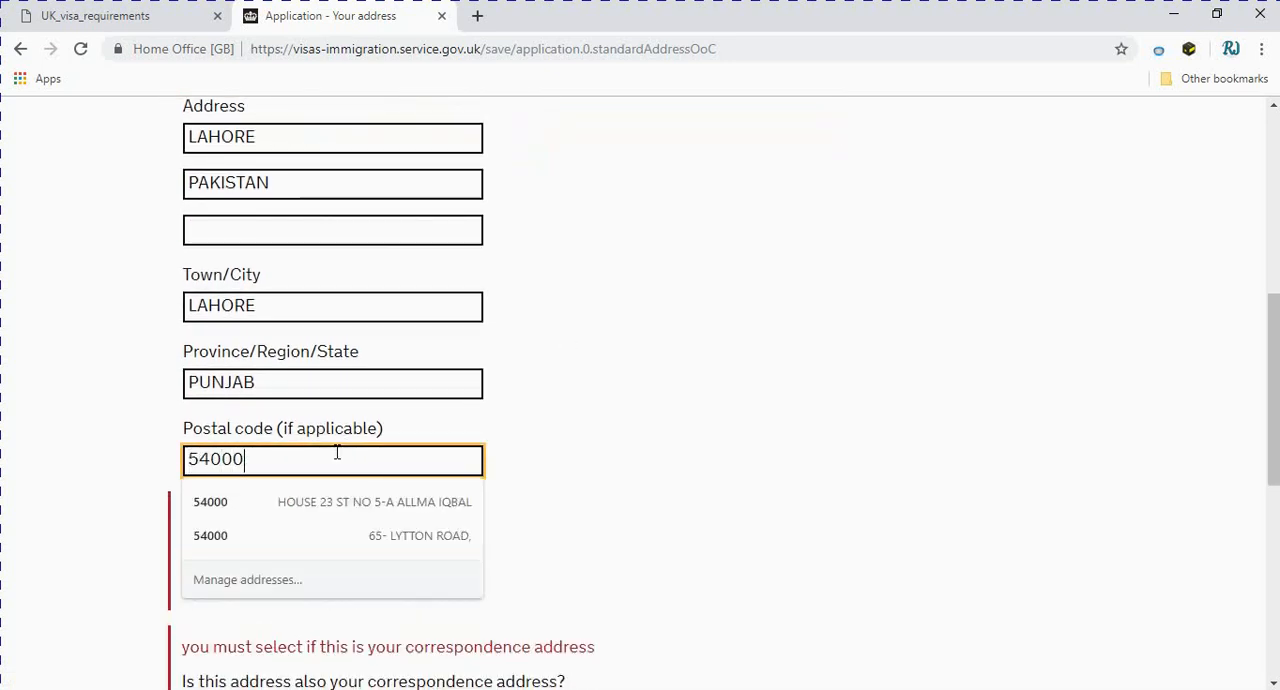
pyautogui.press('Escape')
# Fill in Pakistan as the address country using a saved address suggestion
pyautogui.scroll(-1, 520, 455)
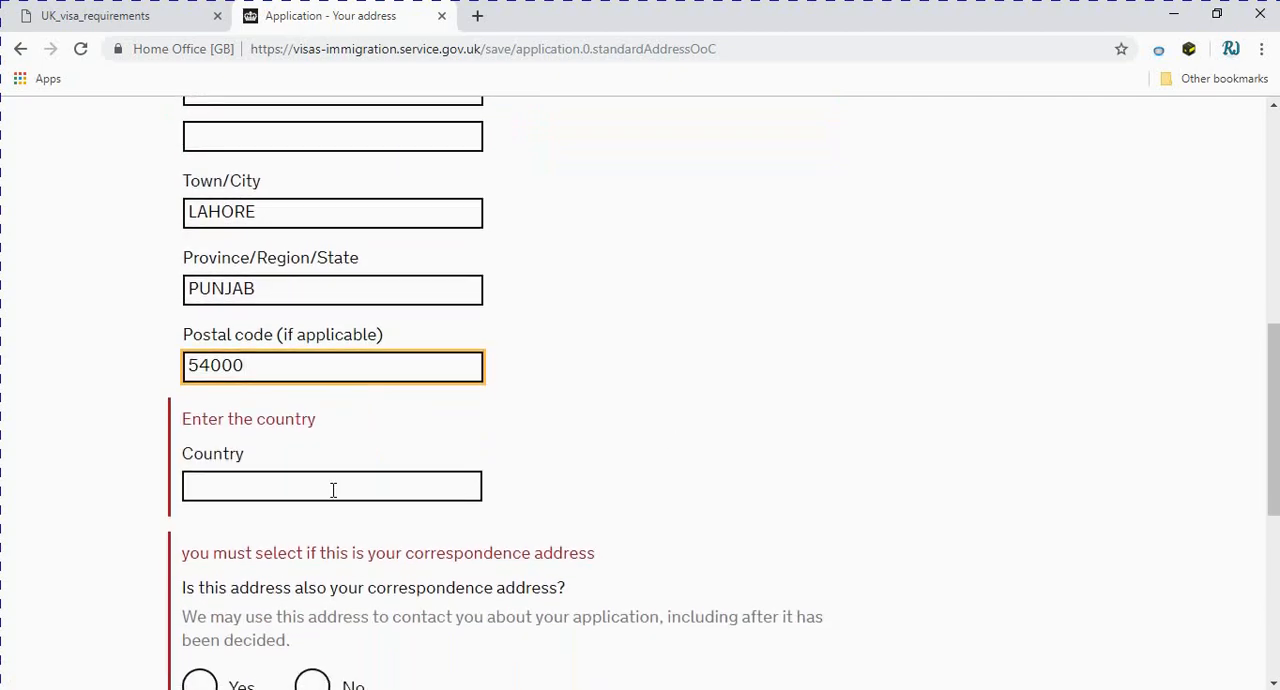
pyautogui.click(332, 488)
pyautogui.press('Down')
pyautogui.press('Return')
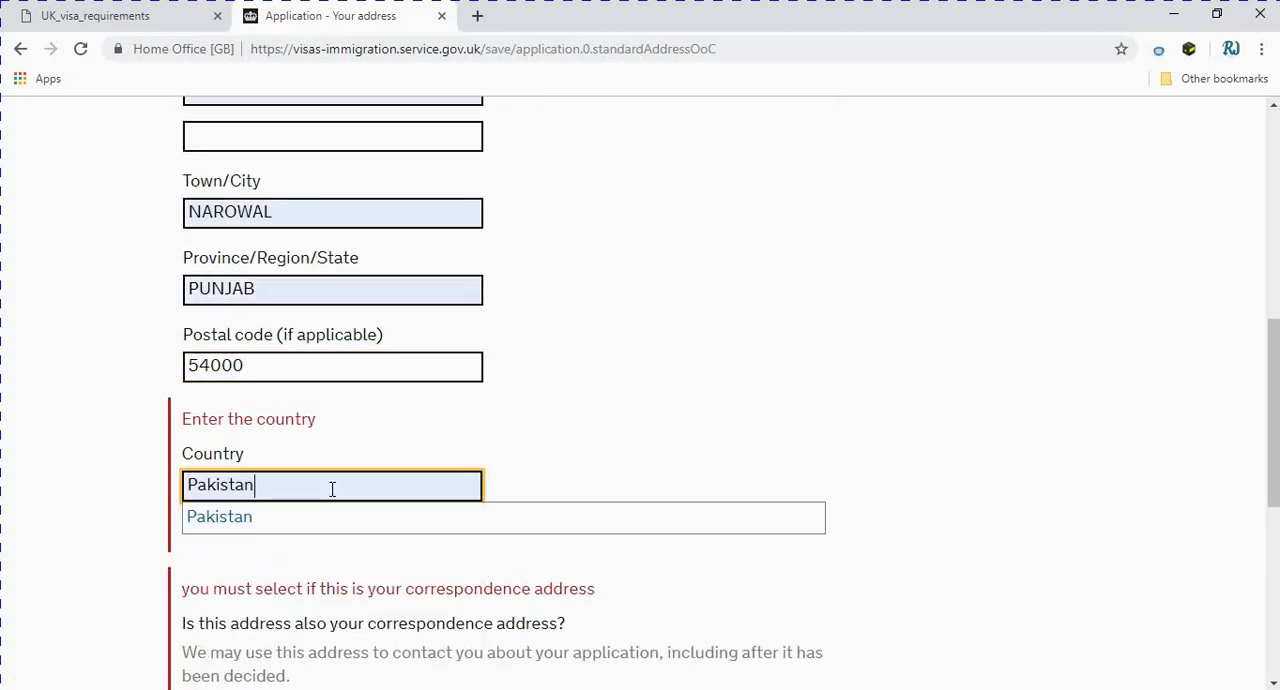
# Answer Yes to this address also being the correspondence address, and save the address details
pyautogui.scroll(-2, 416, 490)
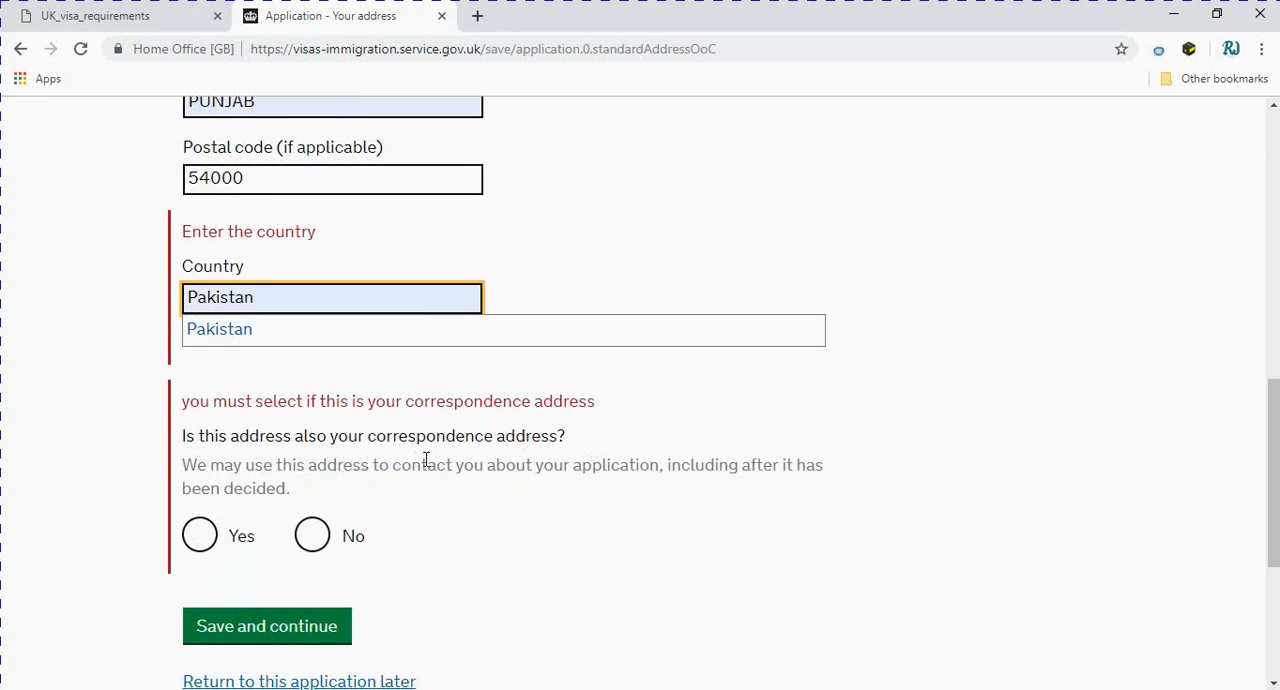
pyautogui.click(200, 535)
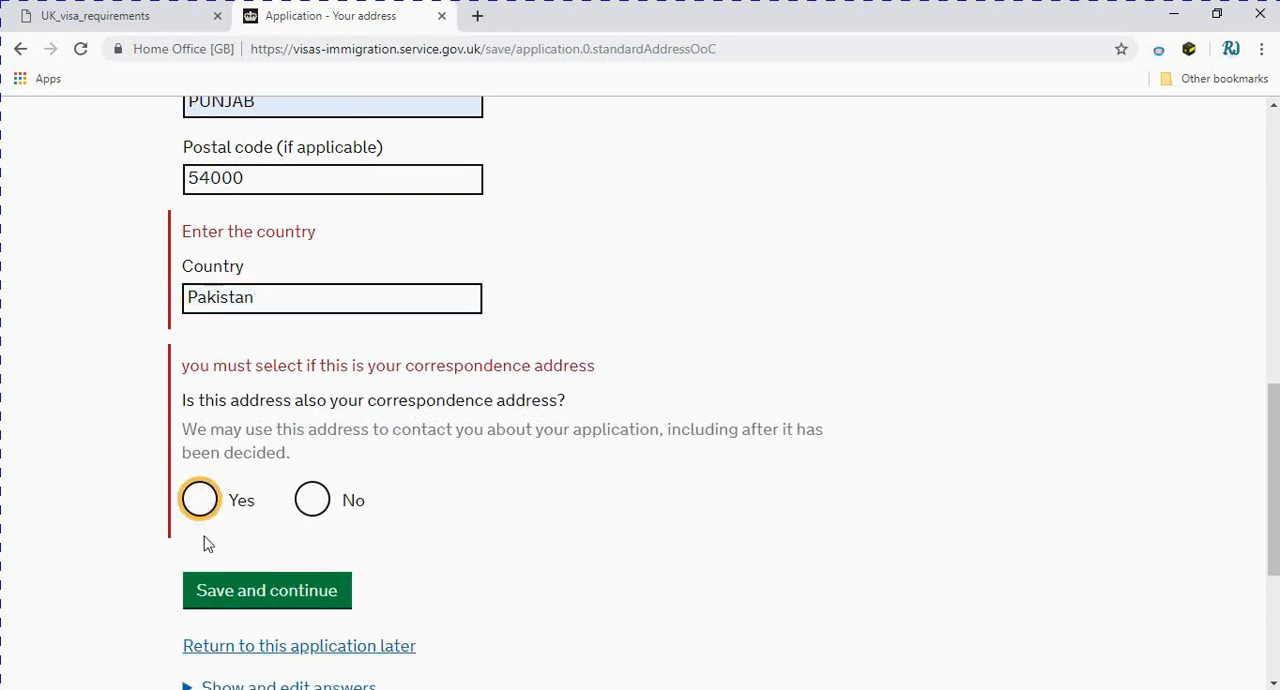
pyautogui.click(200, 500)
pyautogui.scroll(-2, 229, 559)
pyautogui.click(237, 400)
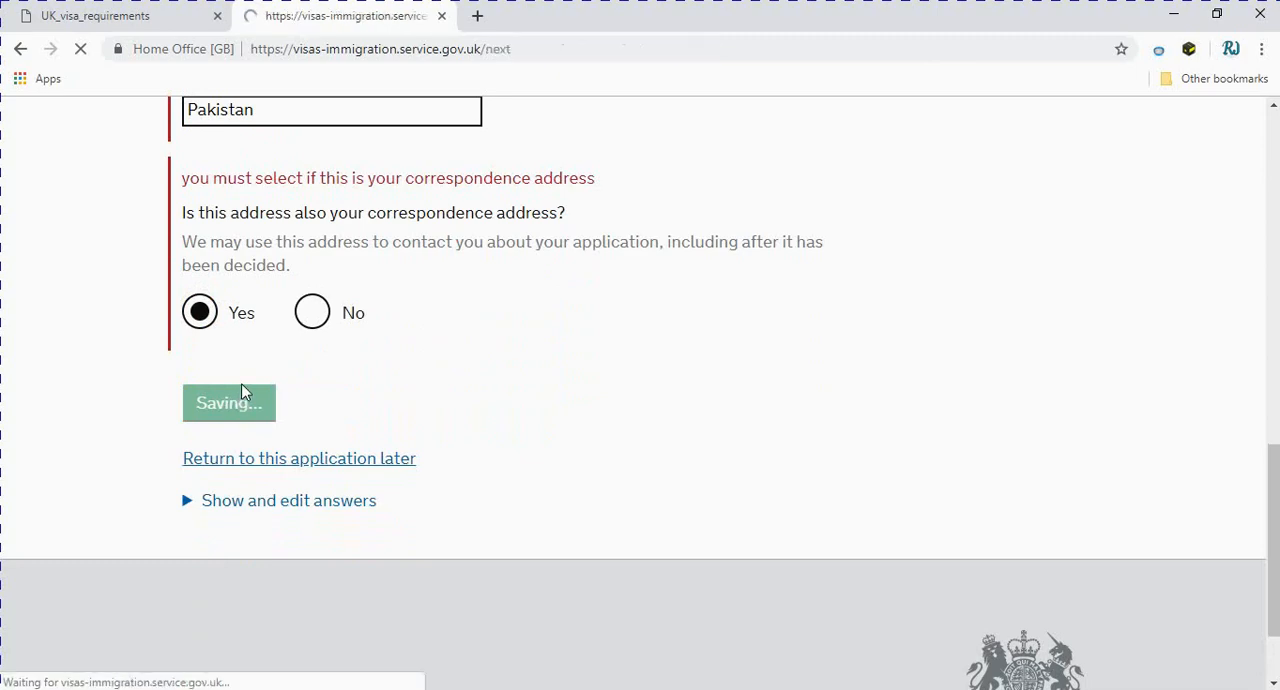
# Enter 15 years as the length of time lived at this address
pyautogui.scroll(-1, 245, 382)
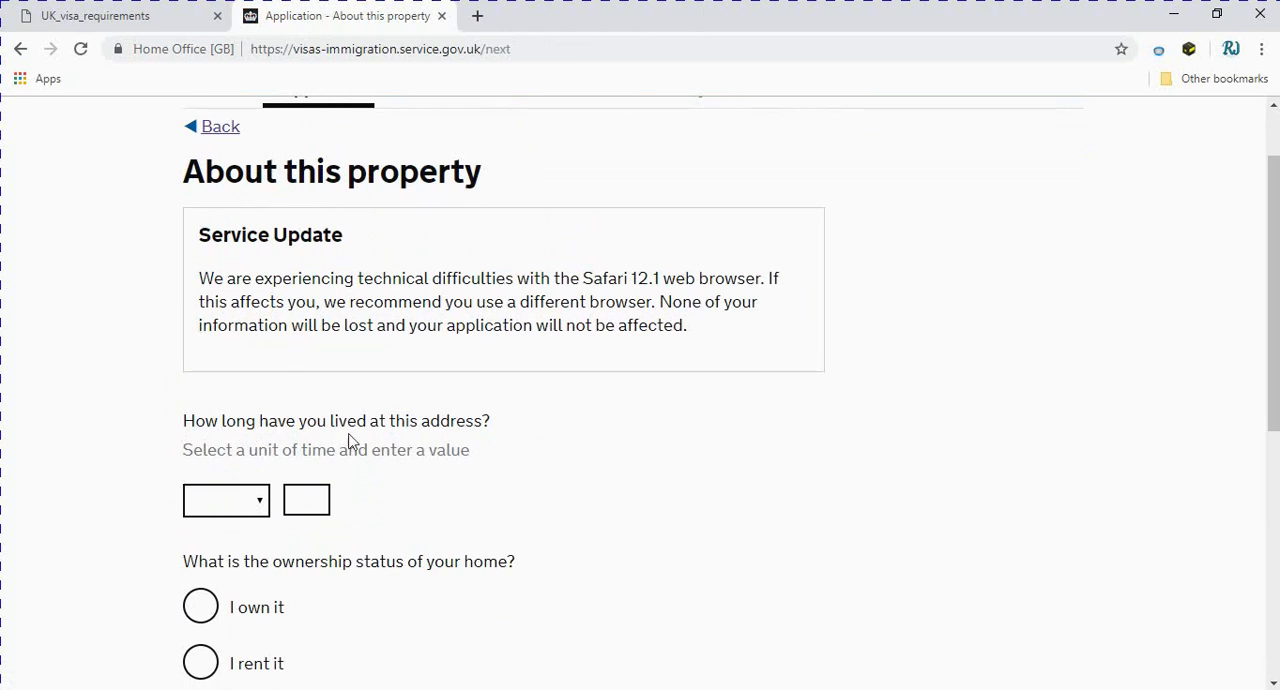
pyautogui.scroll(-1, 300, 480)
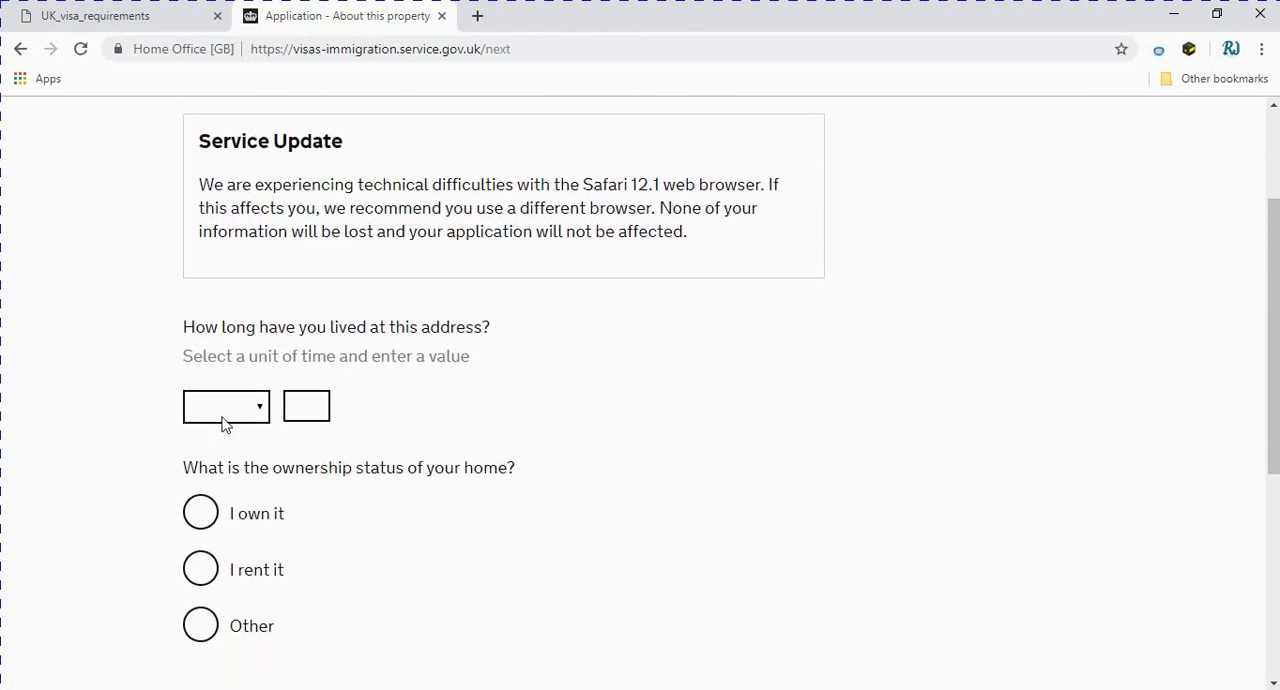
pyautogui.click(258, 410)
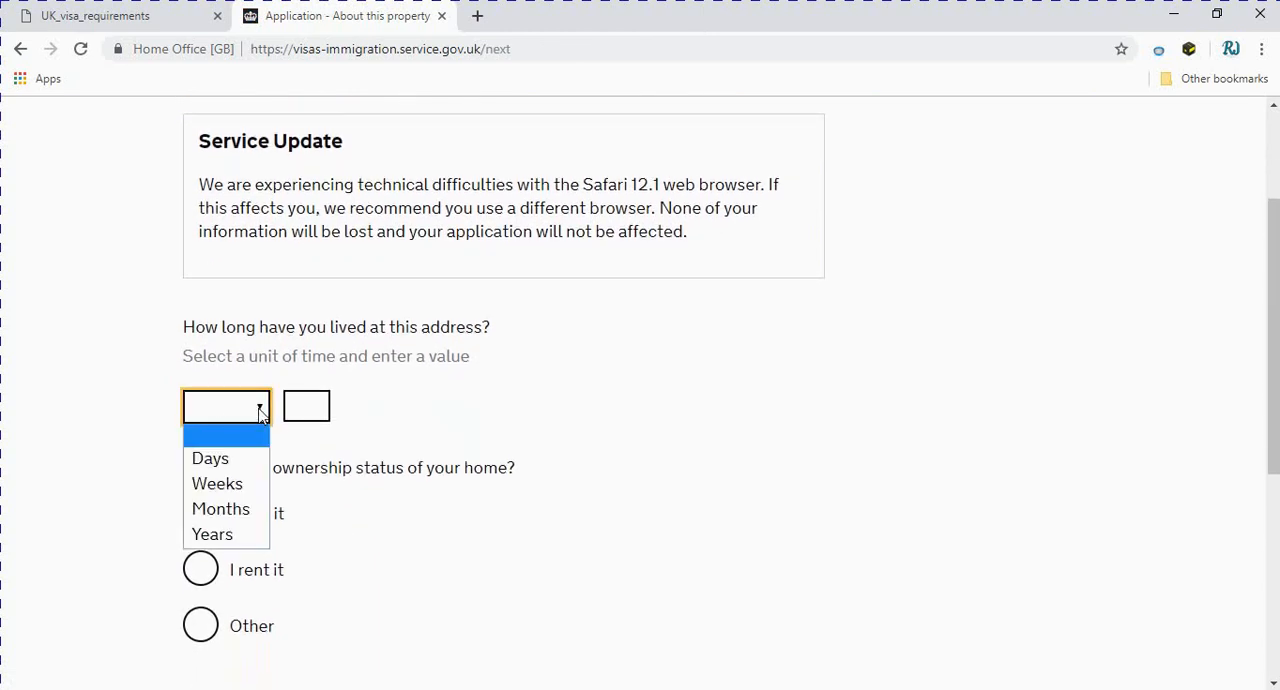
pyautogui.click(238, 537)
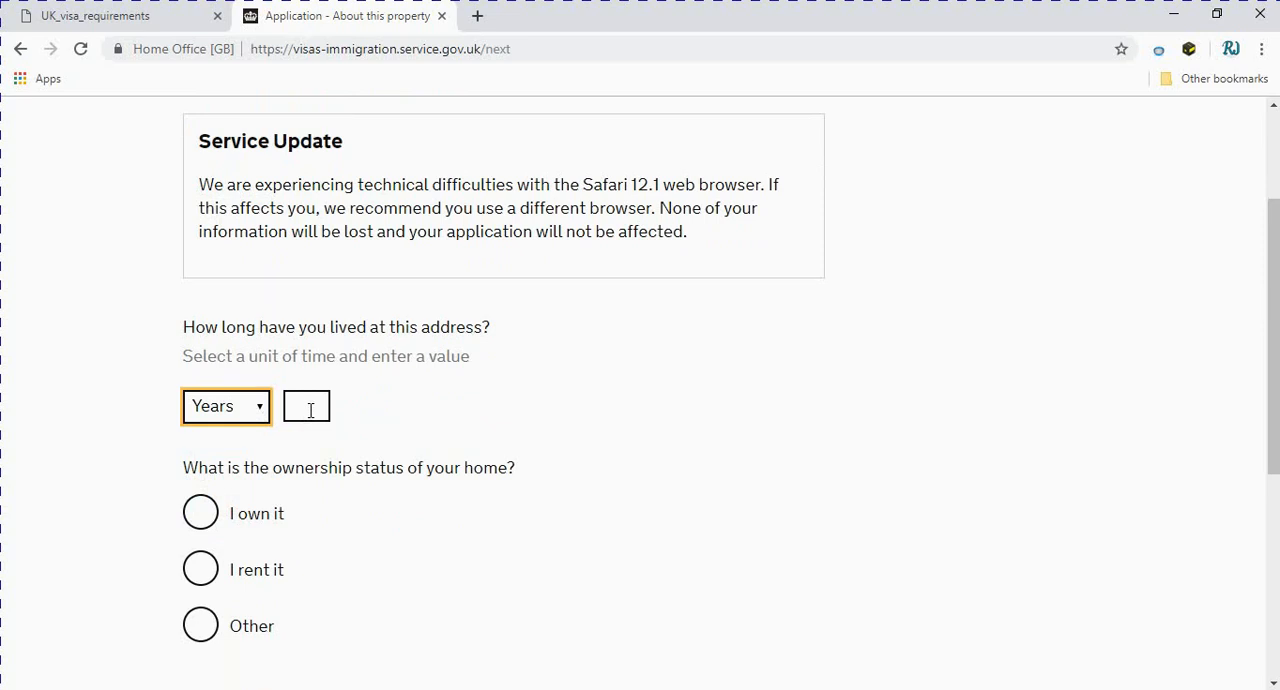
pyautogui.click(310, 410)
pyautogui.write('15')
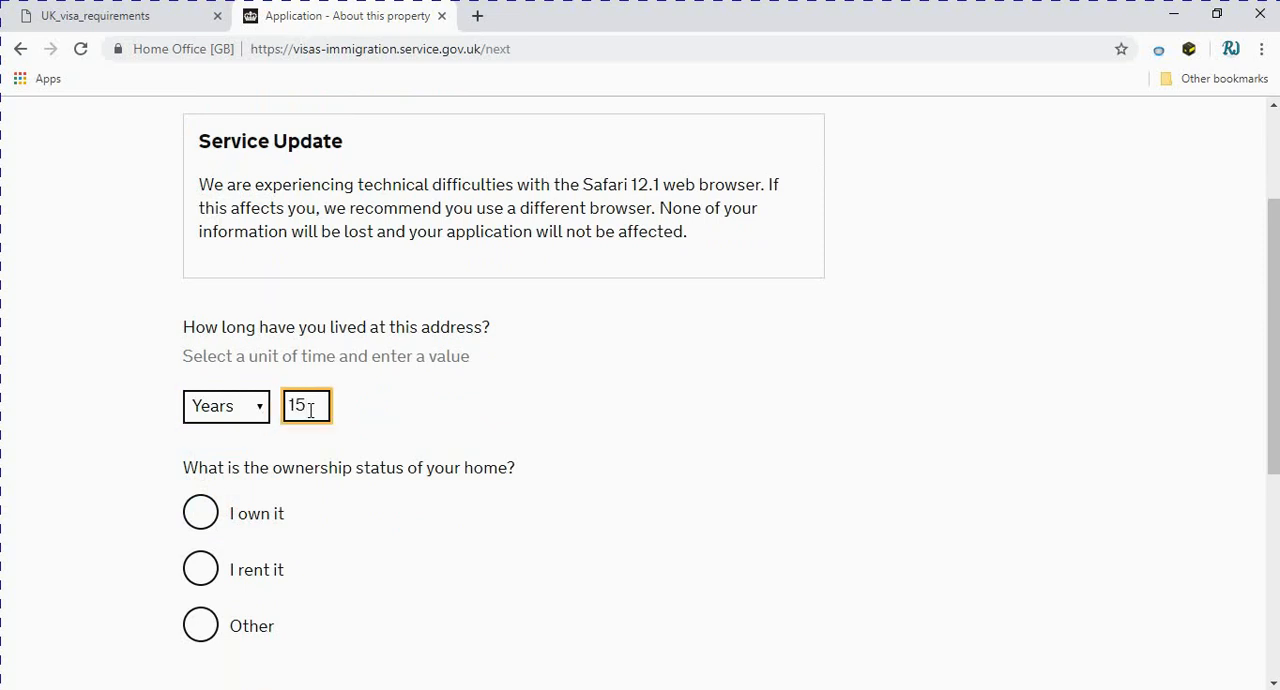
# Try the home ownership options, settle on "I own it", and try to save the property details
pyautogui.scroll(-2, 366, 429)
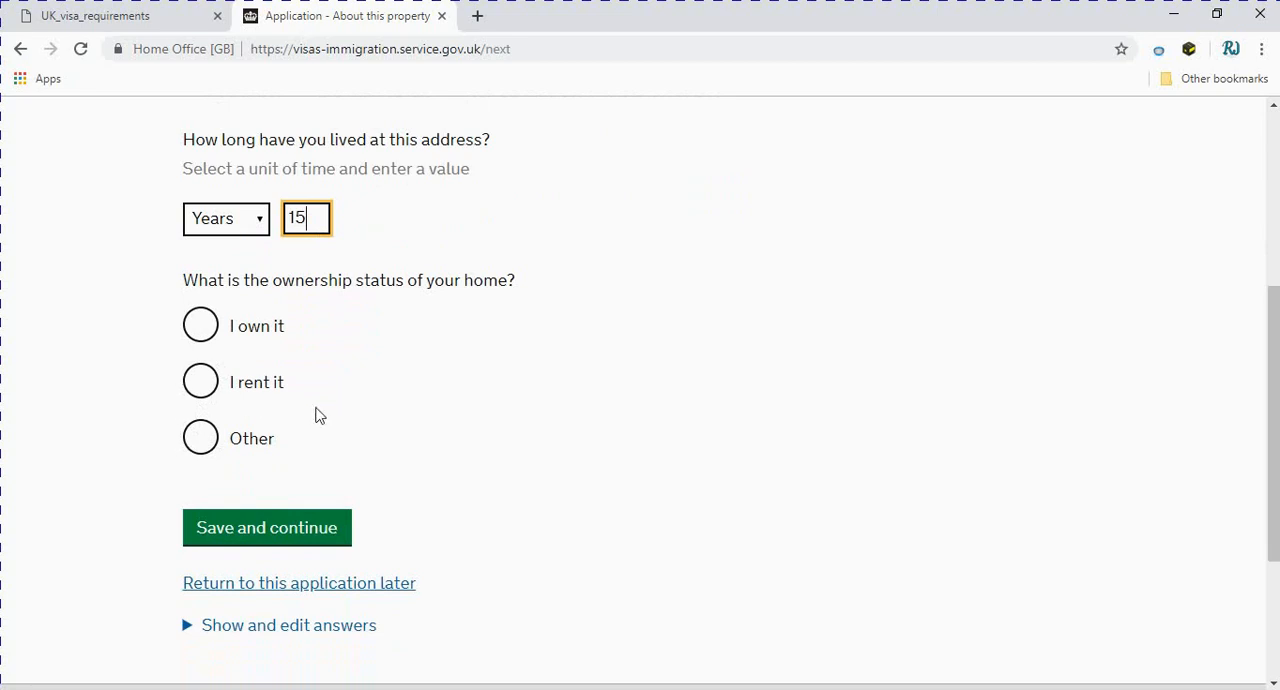
pyautogui.click(201, 338)
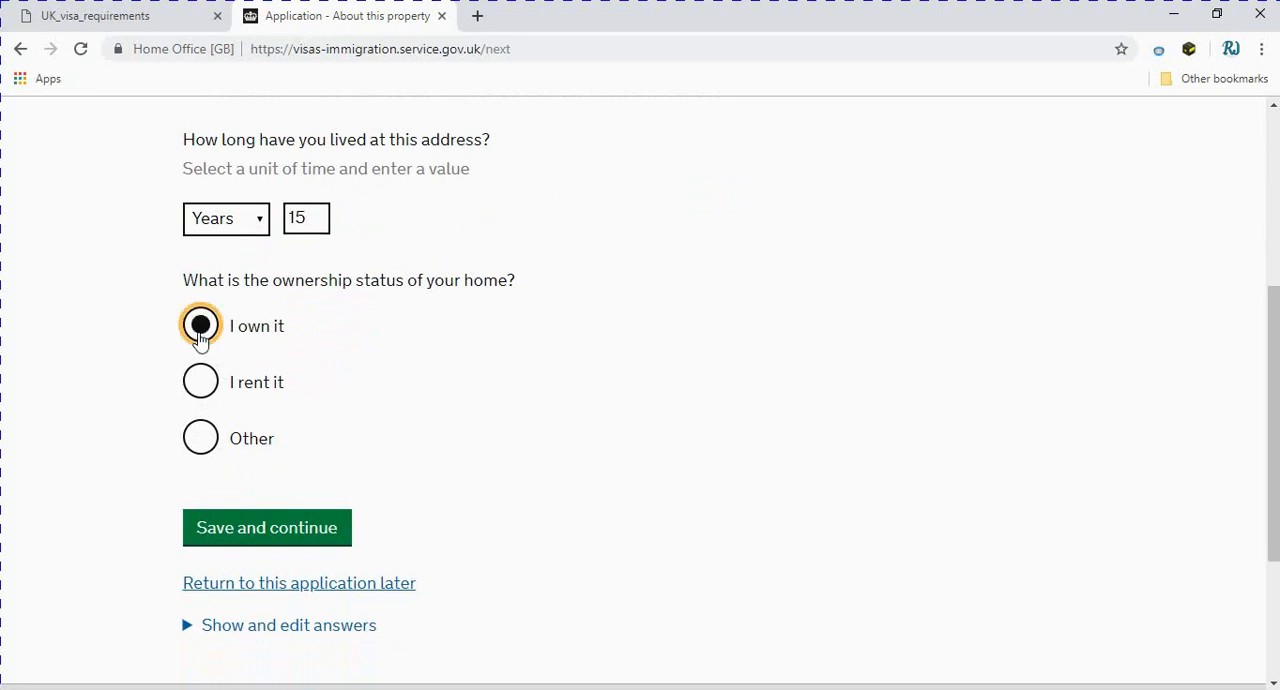
pyautogui.click(201, 390)
pyautogui.click(202, 450)
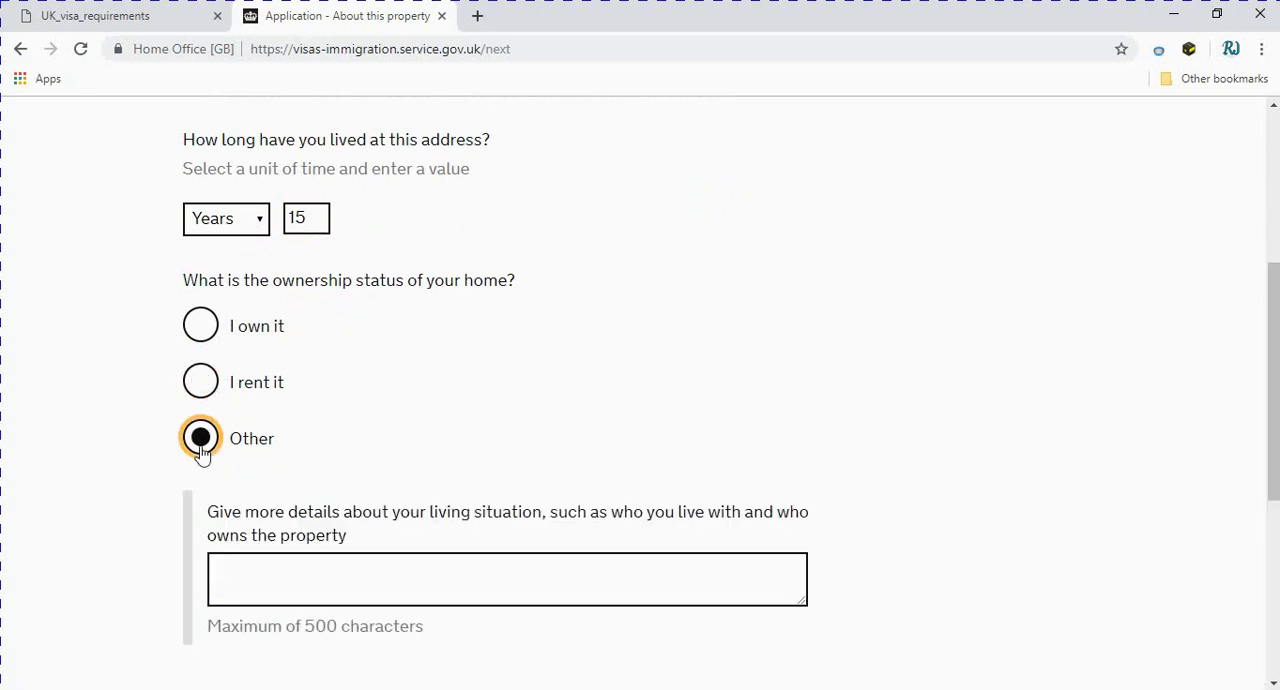
pyautogui.click(203, 326)
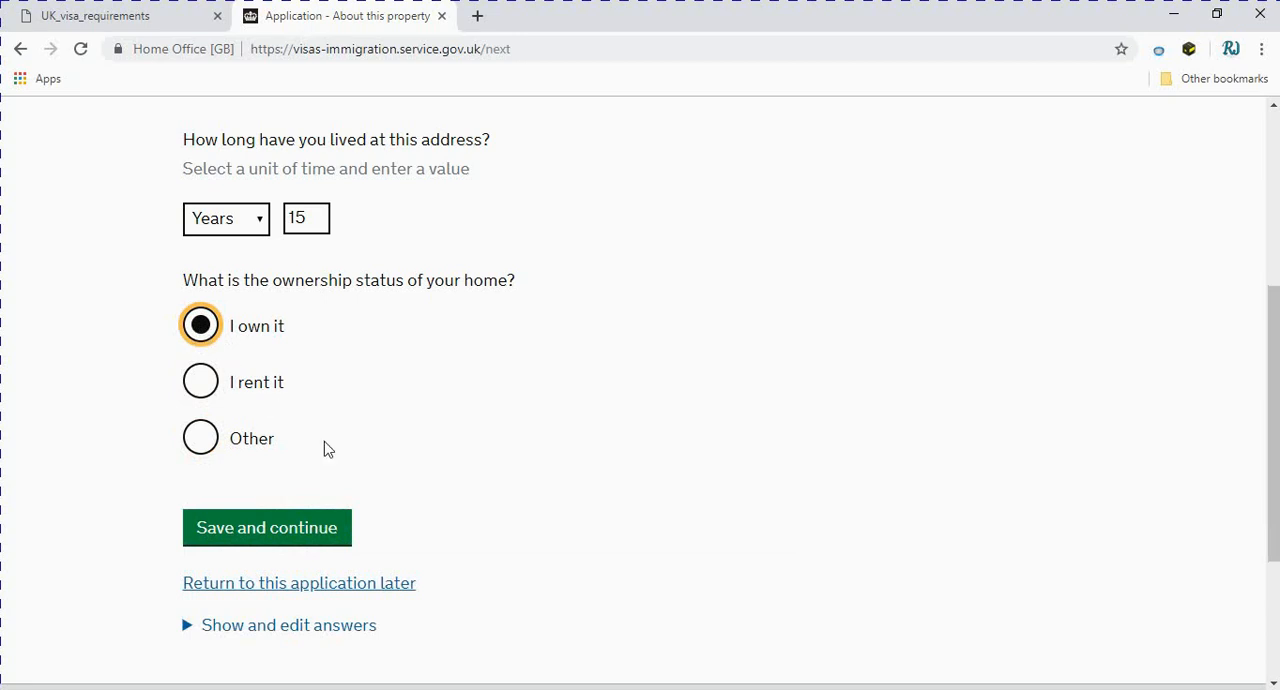
pyautogui.click(267, 533)
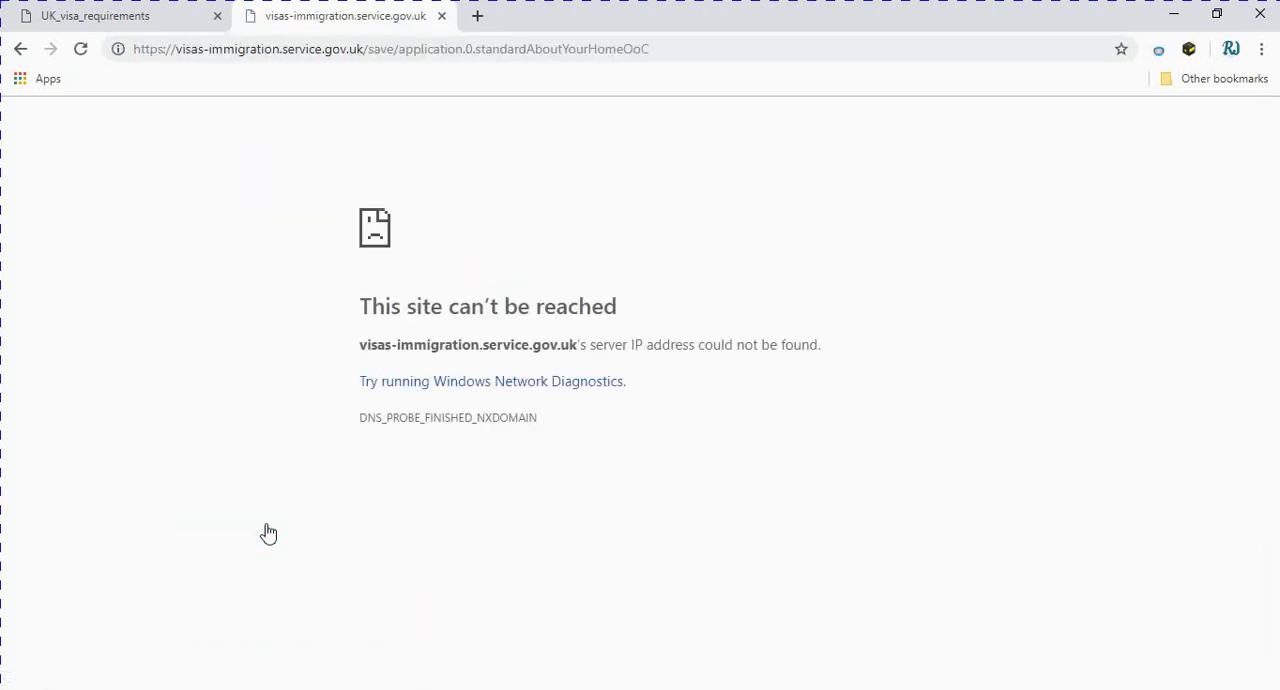
# Reload the unreachable page address and go back to the application
pyautogui.click(296, 57)
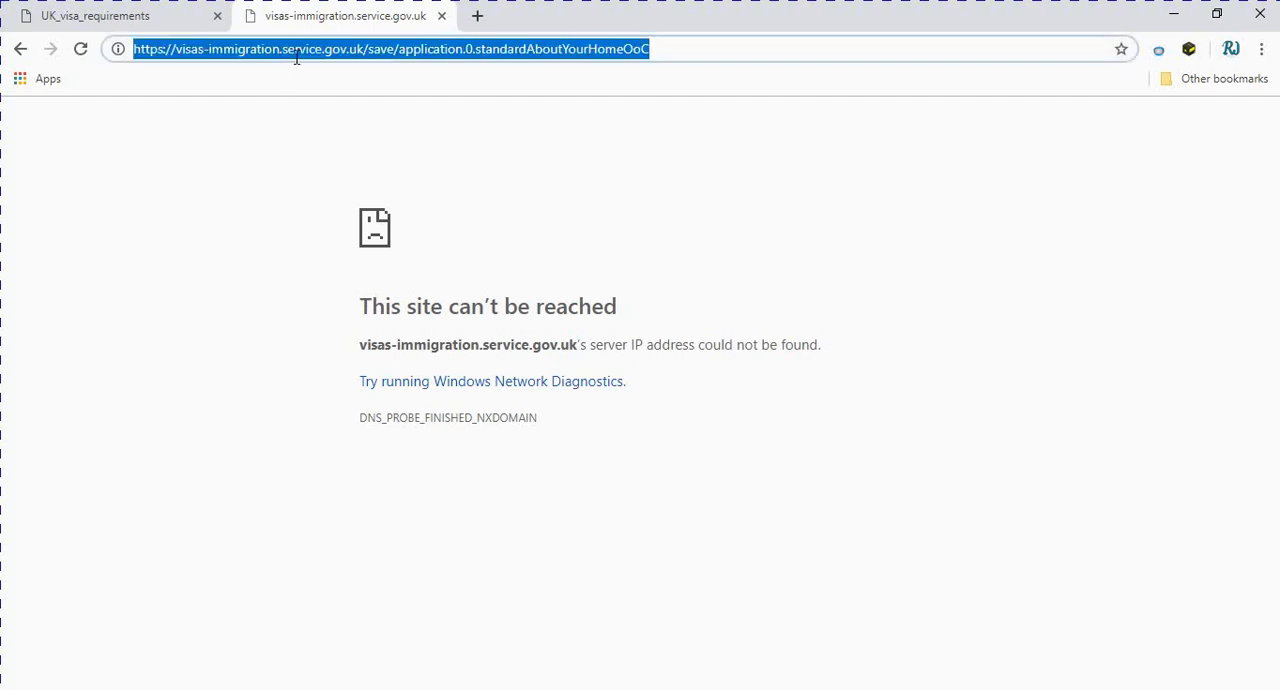
pyautogui.press('Return')
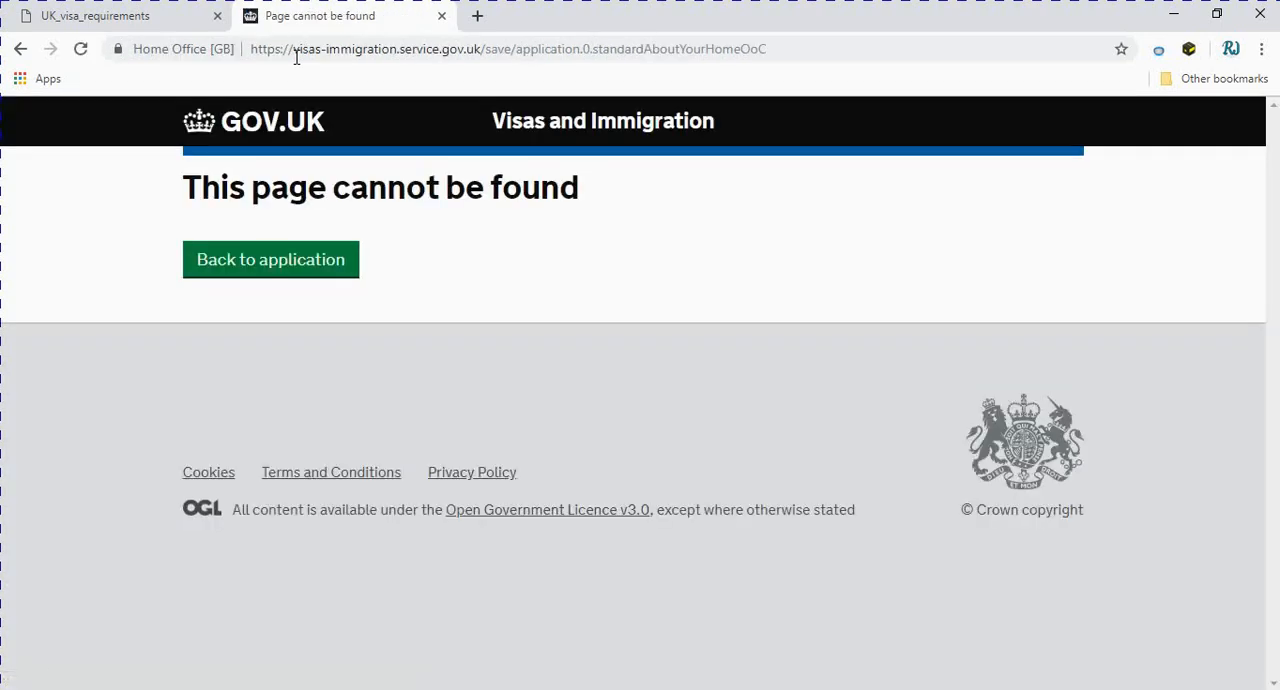
pyautogui.click(276, 261)
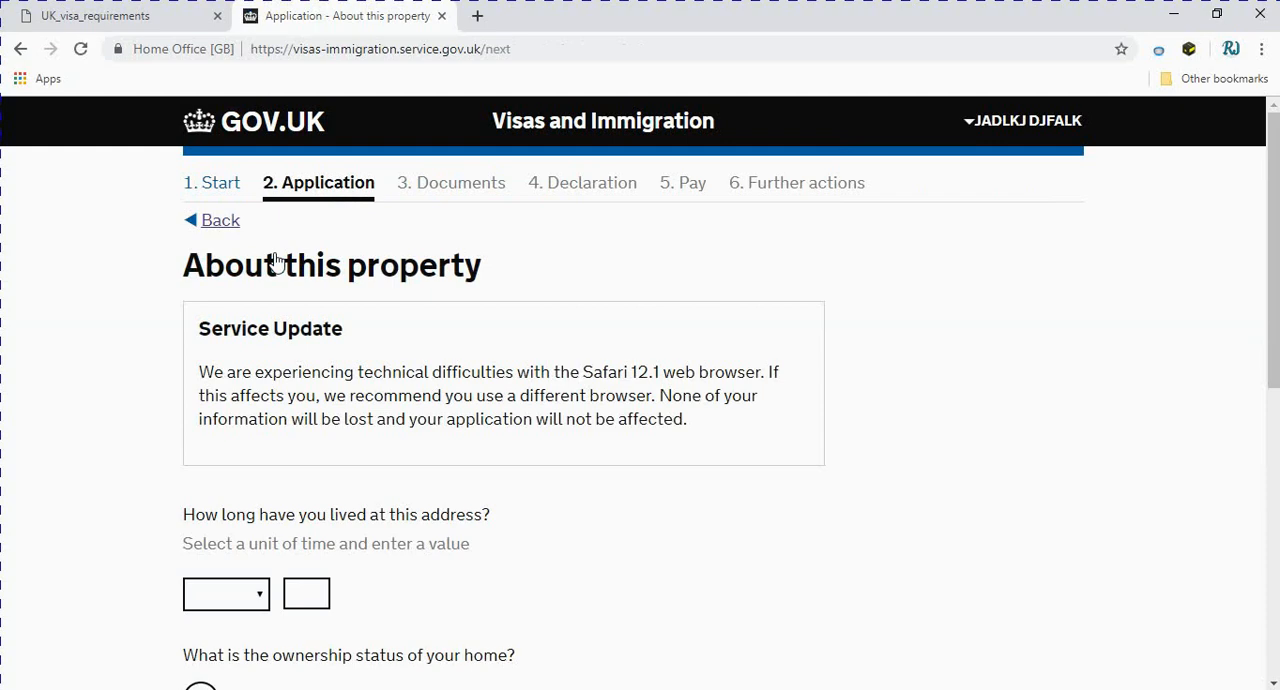
# Fill in the property details again with 15 years at this address and "I own it" as ownership status, and save them
pyautogui.scroll(-3, 234, 363)
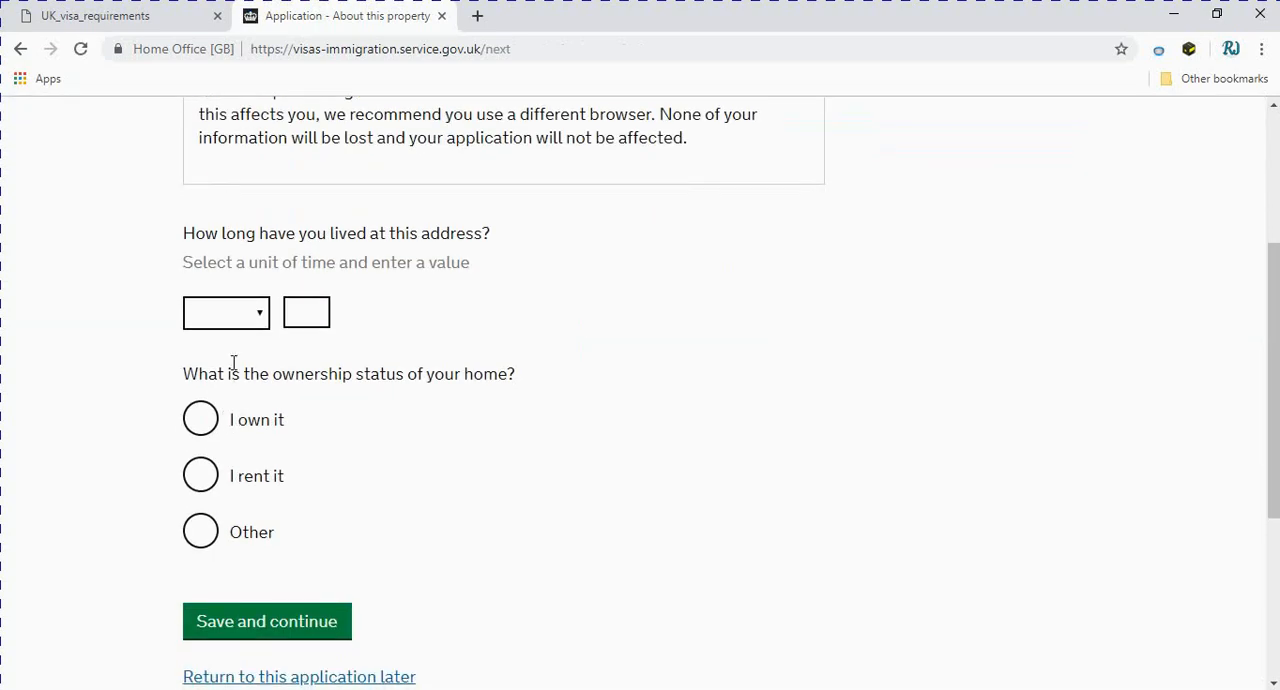
pyautogui.click(254, 313)
pyautogui.click(206, 440)
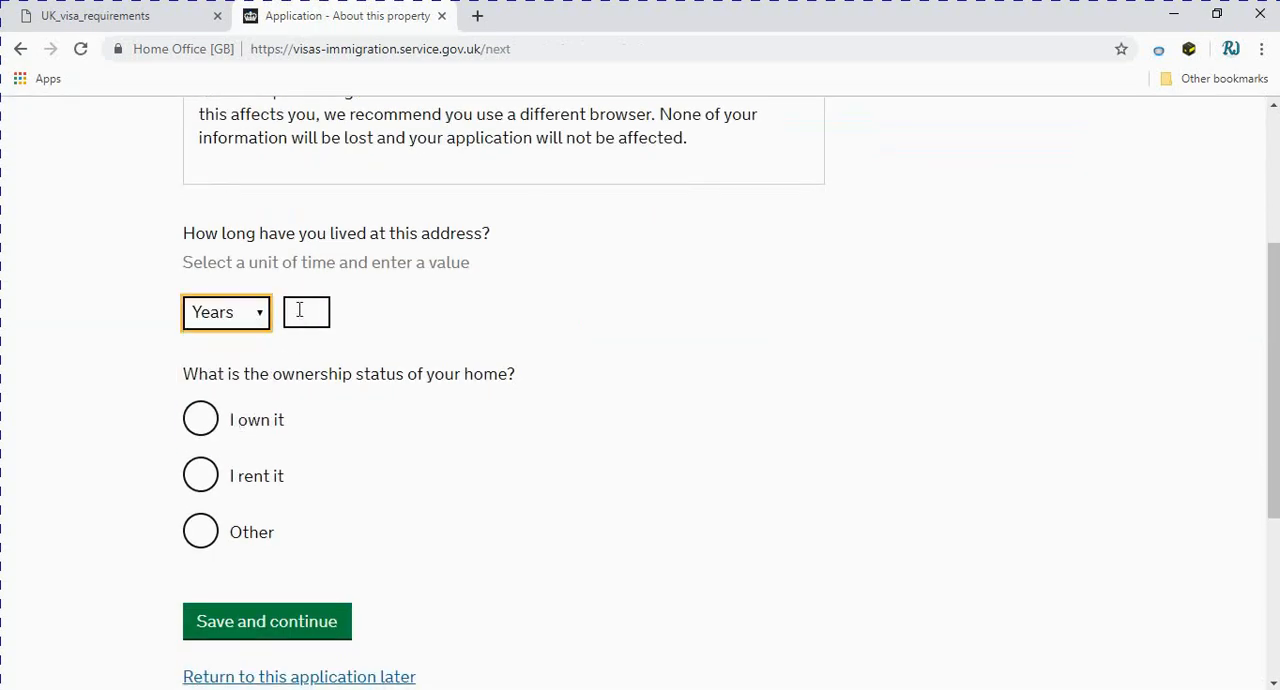
pyautogui.click(299, 311)
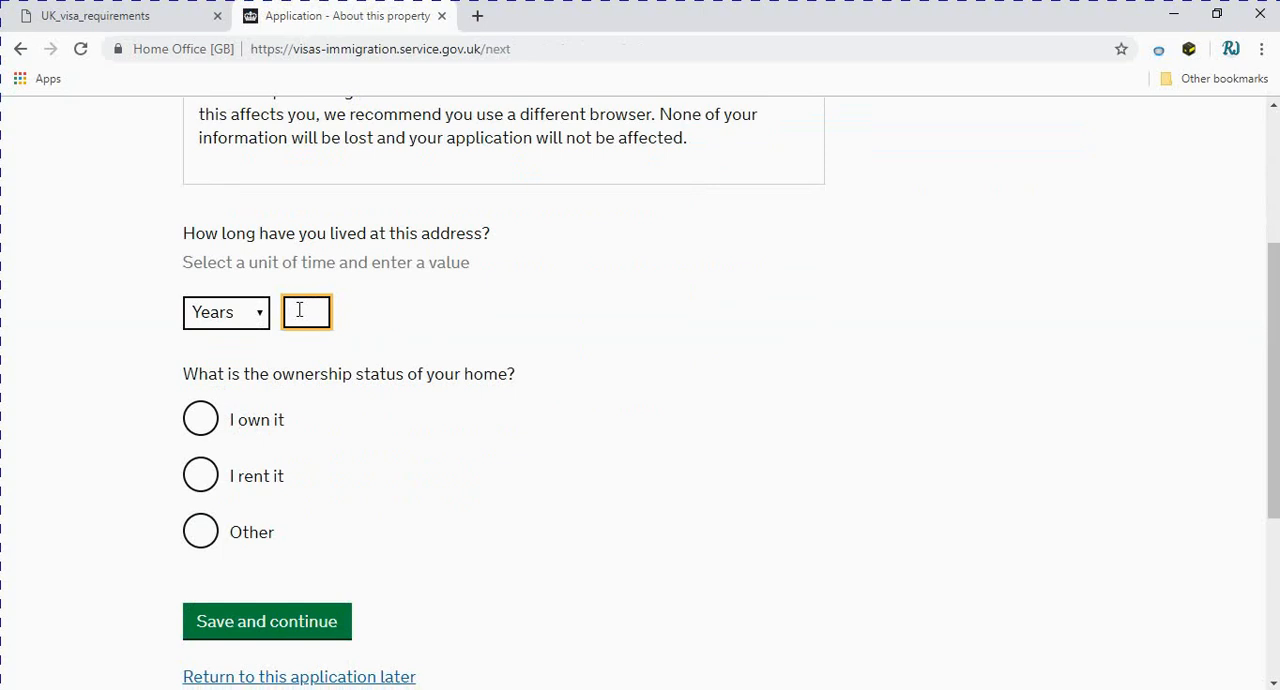
pyautogui.write('15')
pyautogui.click(198, 416)
pyautogui.click(244, 619)
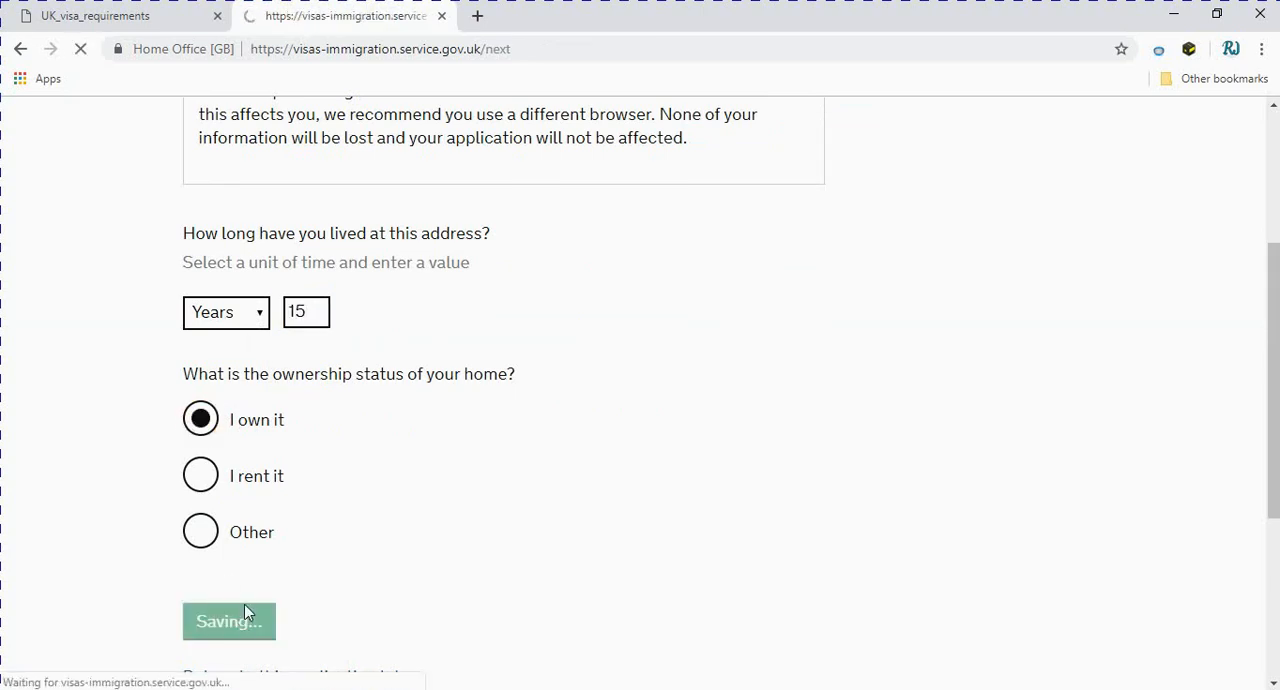
# Enter the applicant's passport number and fill in the issuing authority as GOVT, PAKISTAN from the saved suggestion
pyautogui.scroll(-2, 255, 590)
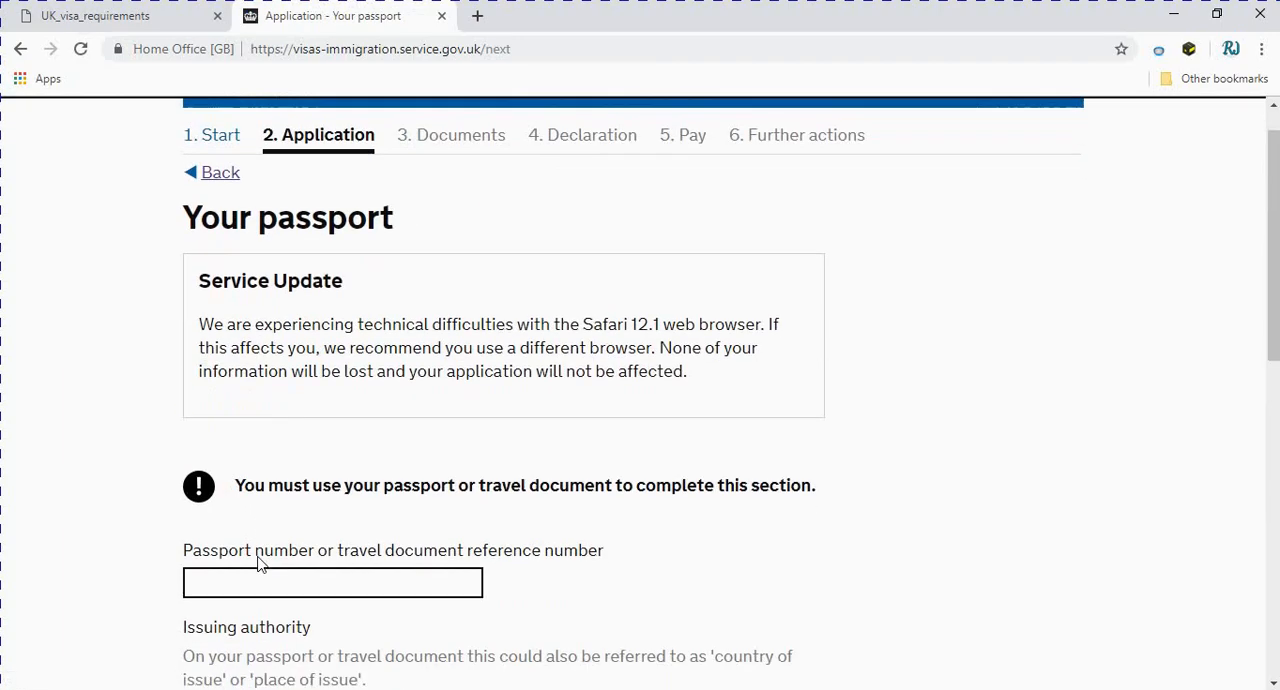
pyautogui.click(253, 446)
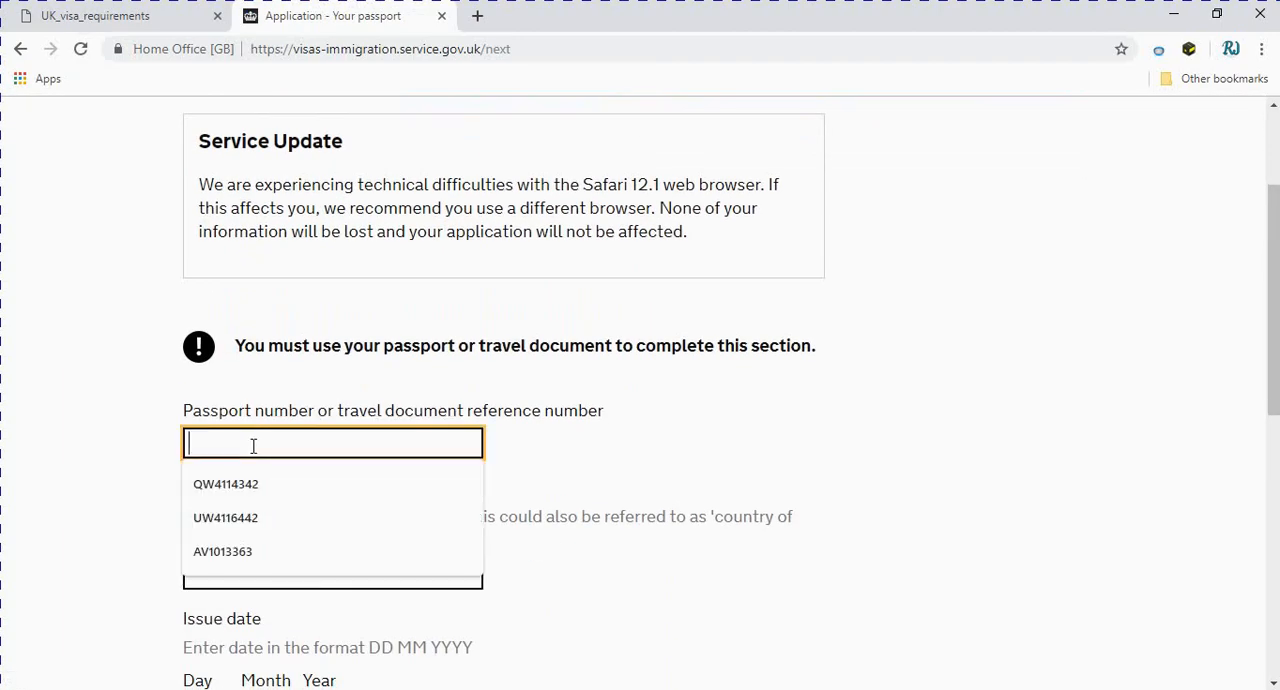
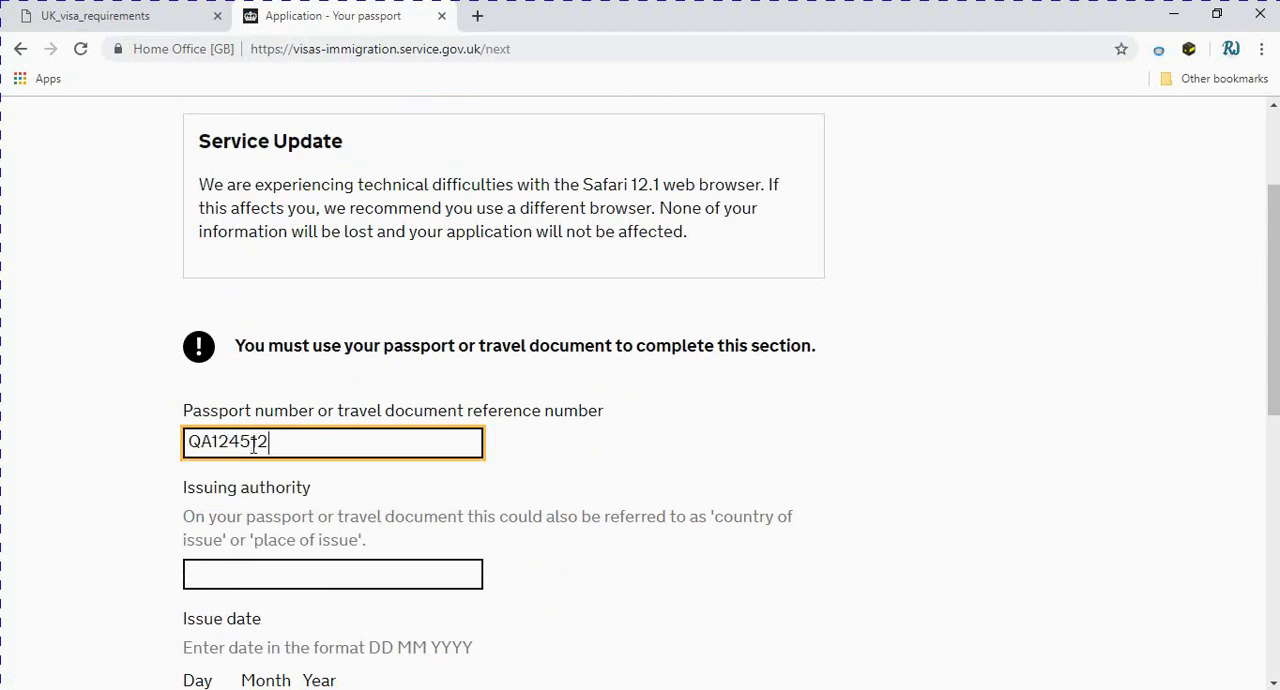
pyautogui.click(221, 566)
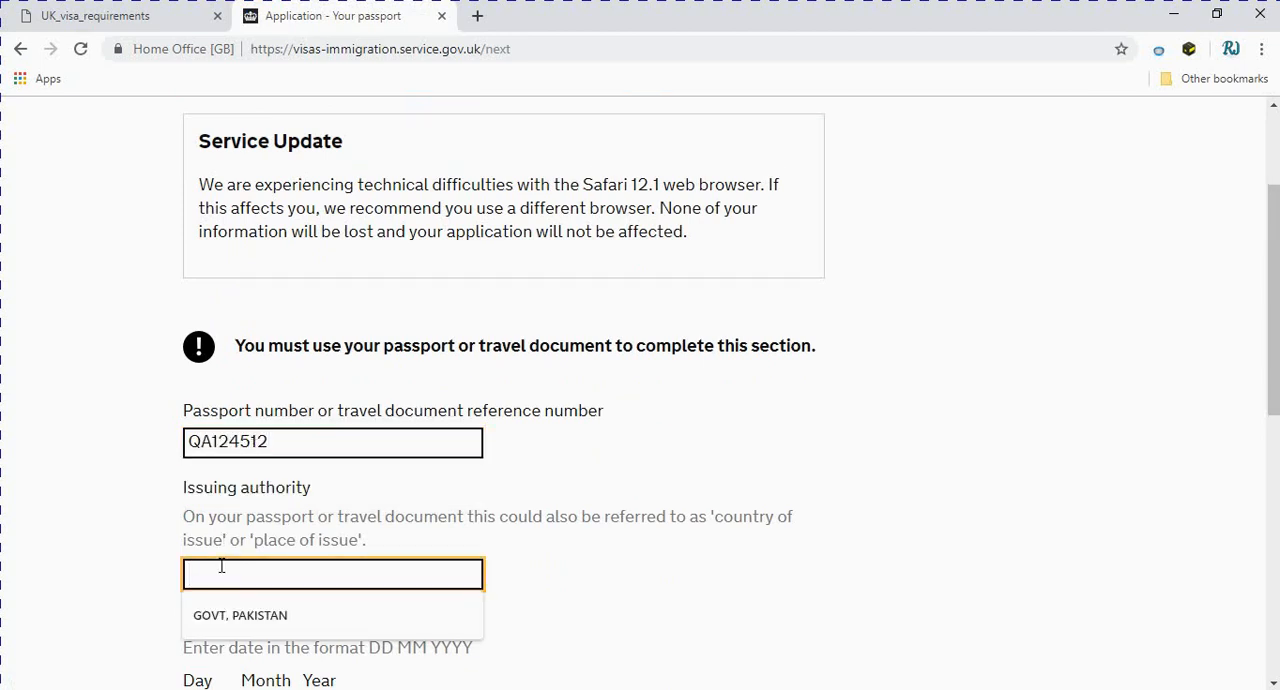
pyautogui.click(240, 615)
# Set the passport issue date to 12 12 2015
pyautogui.scroll(-2, 300, 600)
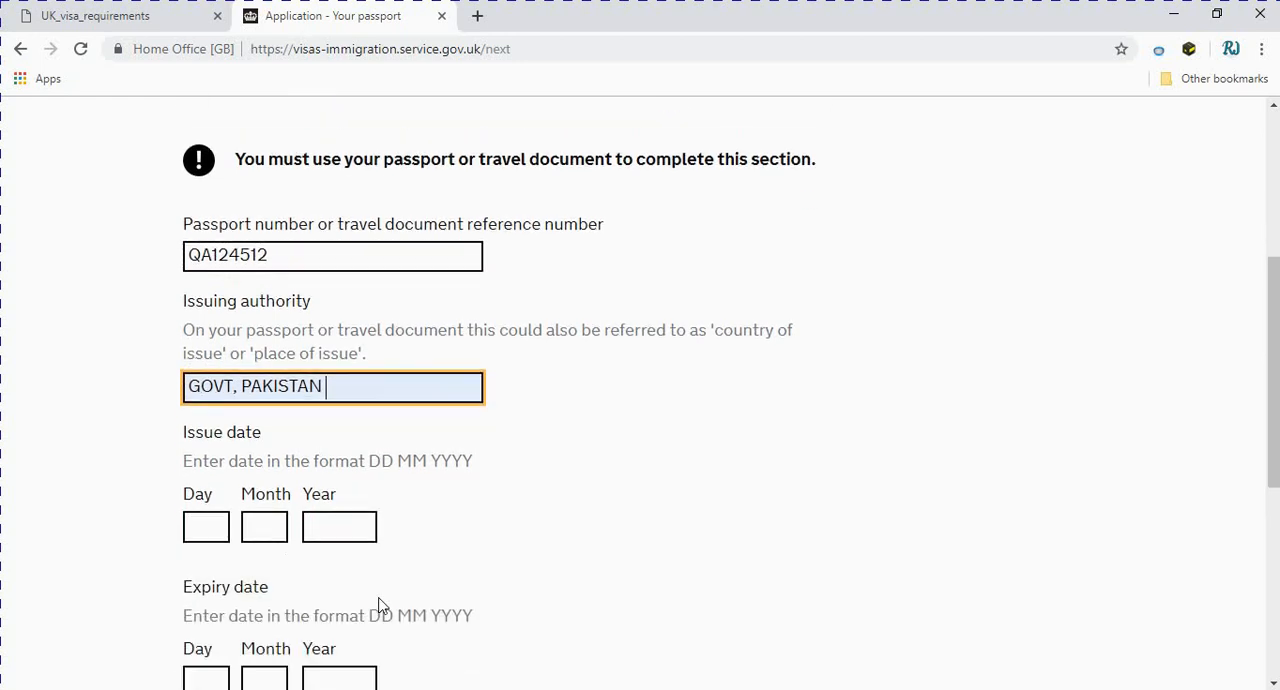
pyautogui.click(200, 527)
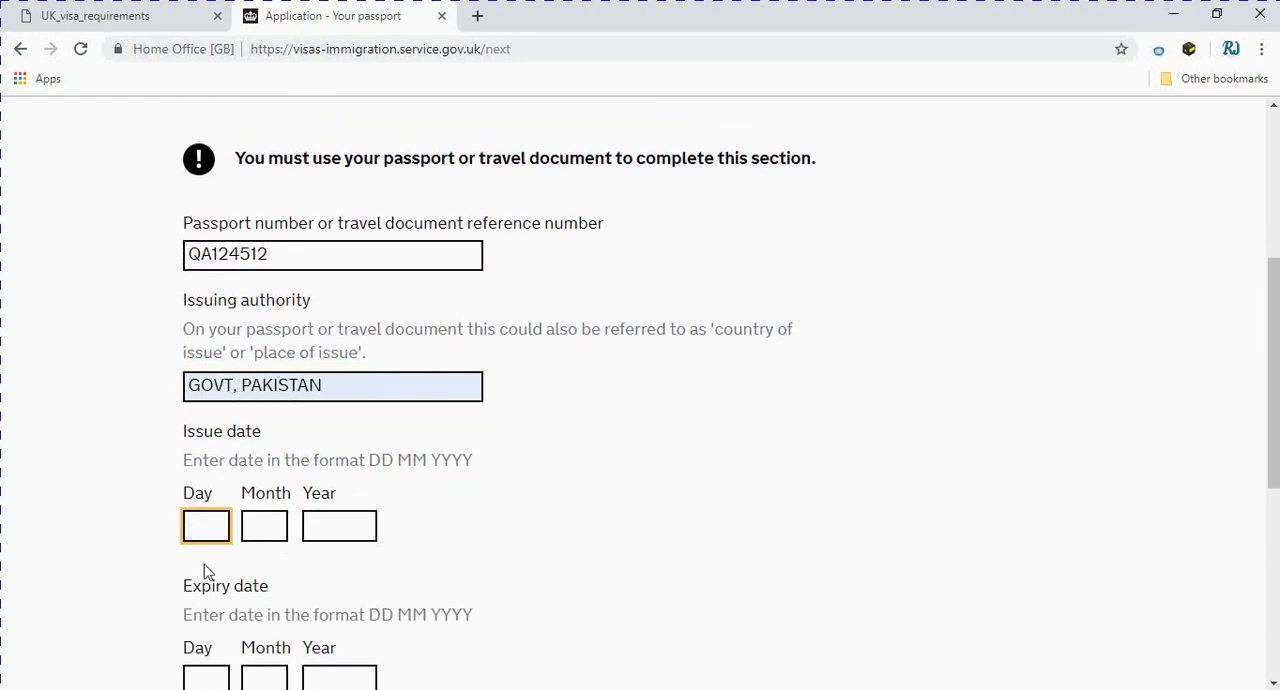
pyautogui.write('12')
pyautogui.click(269, 522)
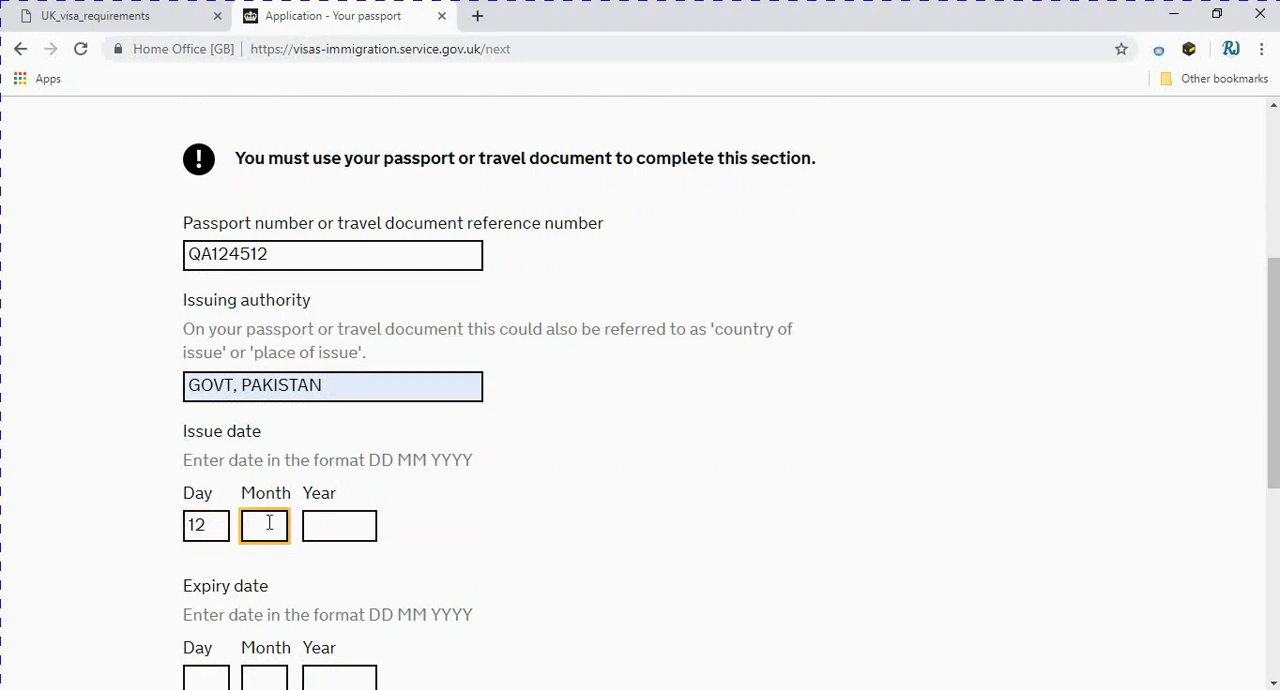
pyautogui.write('12')
pyautogui.click(330, 524)
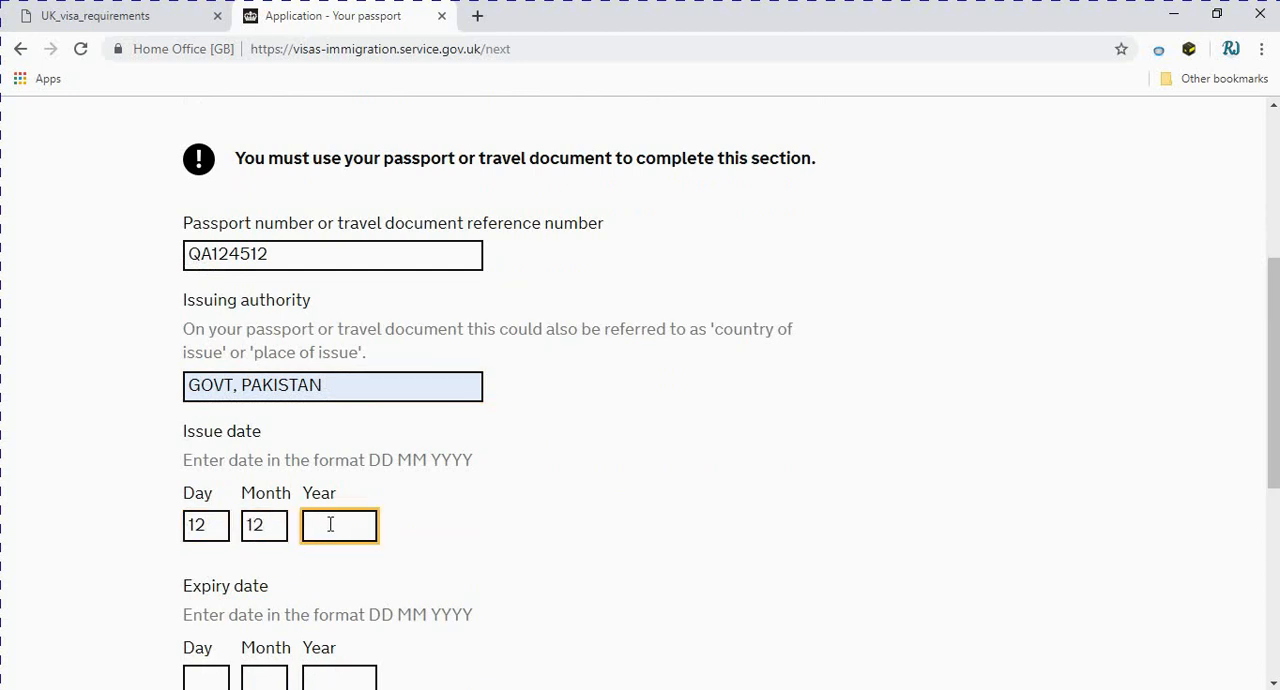
pyautogui.write('2015')
# Set the passport expiry date to 11 12 2020 and save the passport details
pyautogui.scroll(-2, 237, 512)
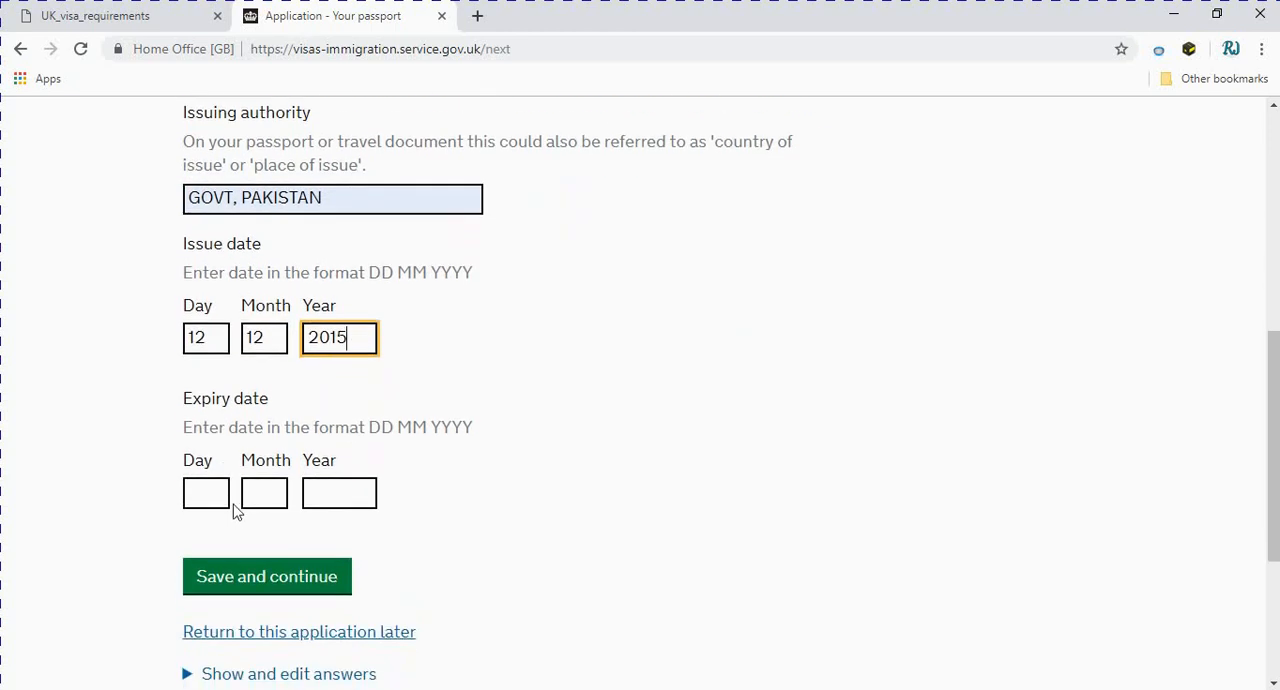
pyautogui.click(196, 491)
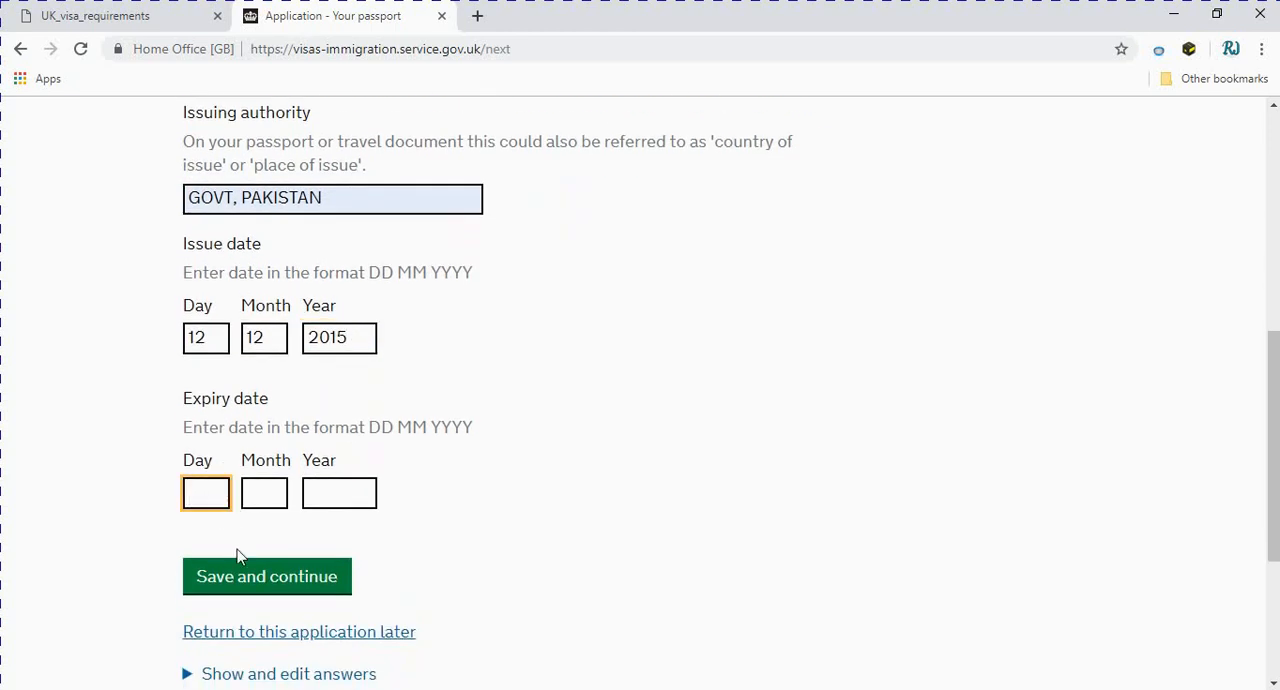
pyautogui.write('11')
pyautogui.click(271, 492)
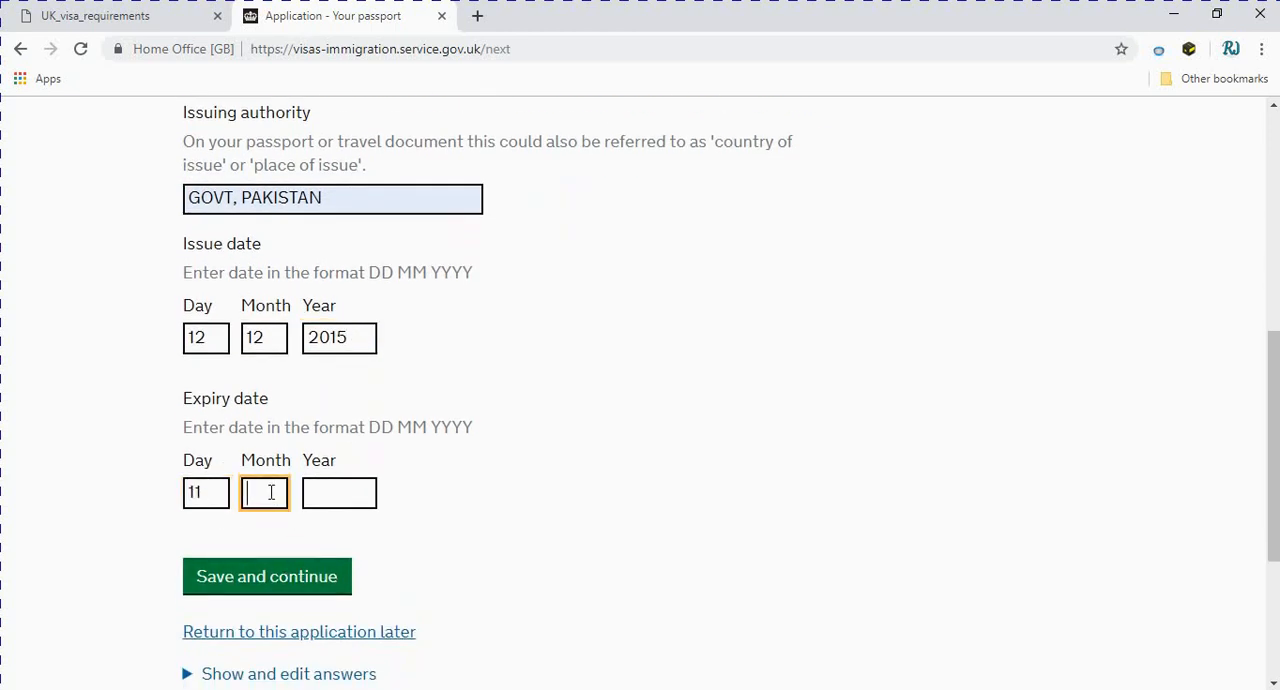
pyautogui.write('12')
pyautogui.click(330, 496)
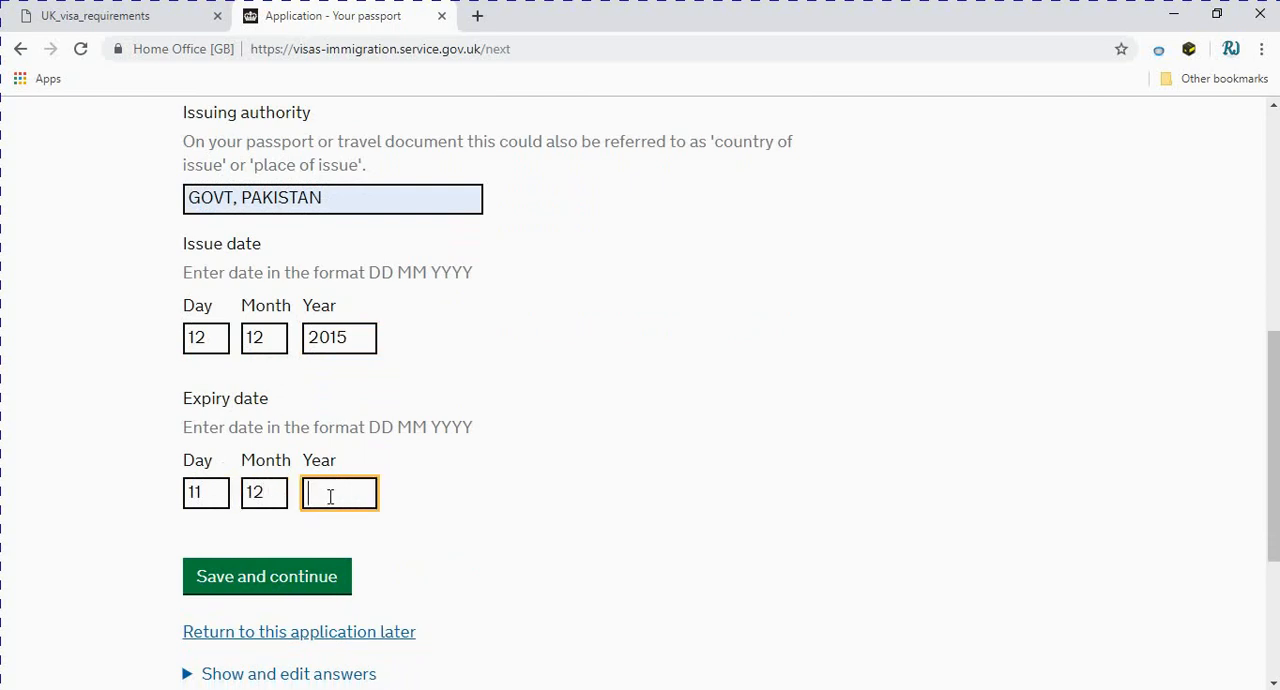
pyautogui.write('2020')
pyautogui.click(272, 580)
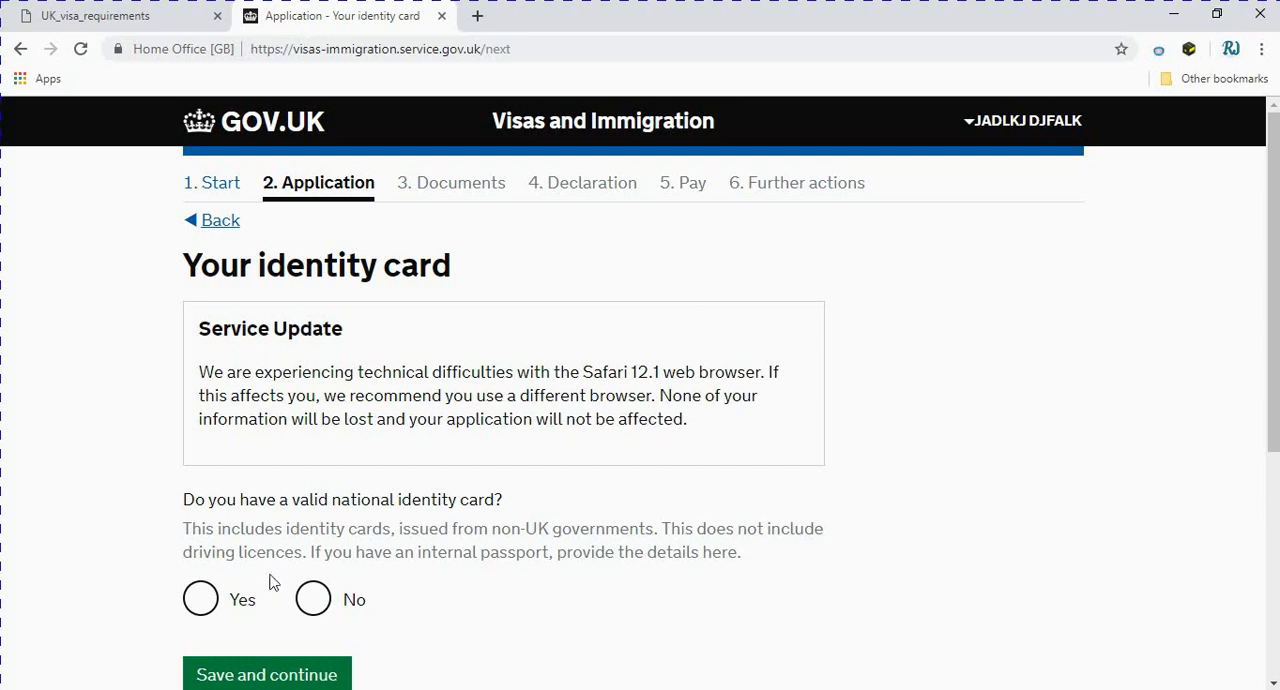
# Answer Yes to having a valid national identity card
pyautogui.scroll(-2, 275, 557)
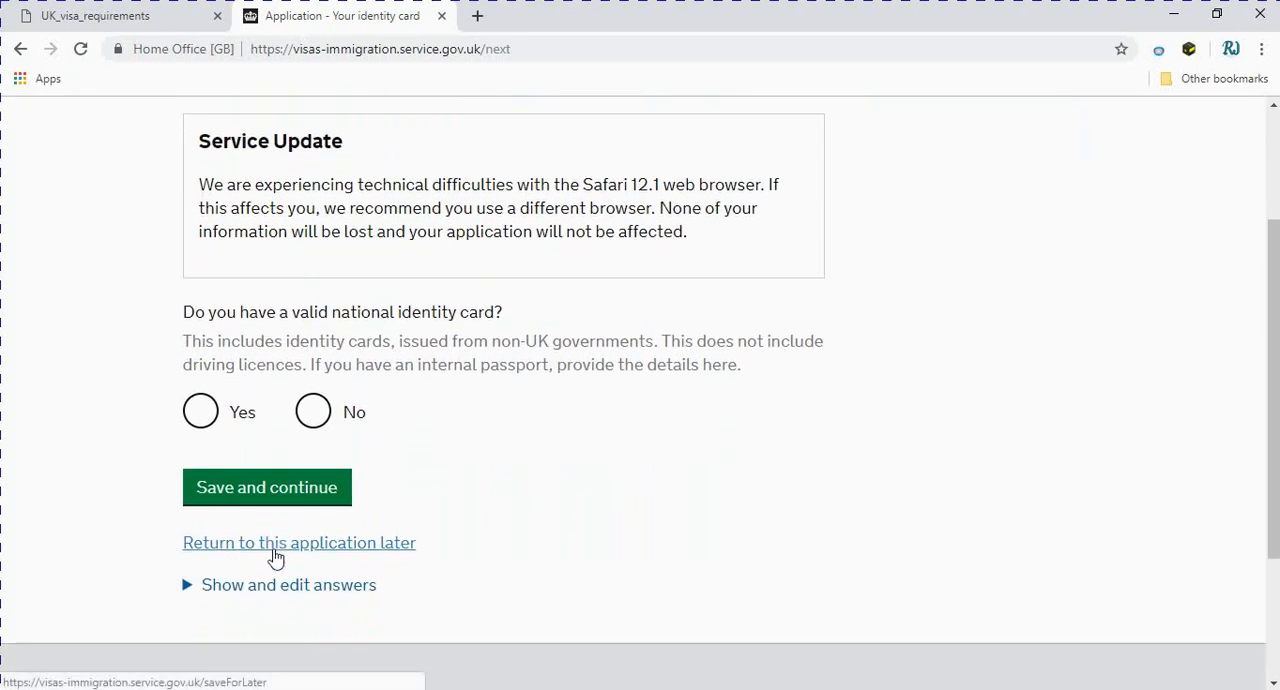
pyautogui.scroll(3, 262, 550)
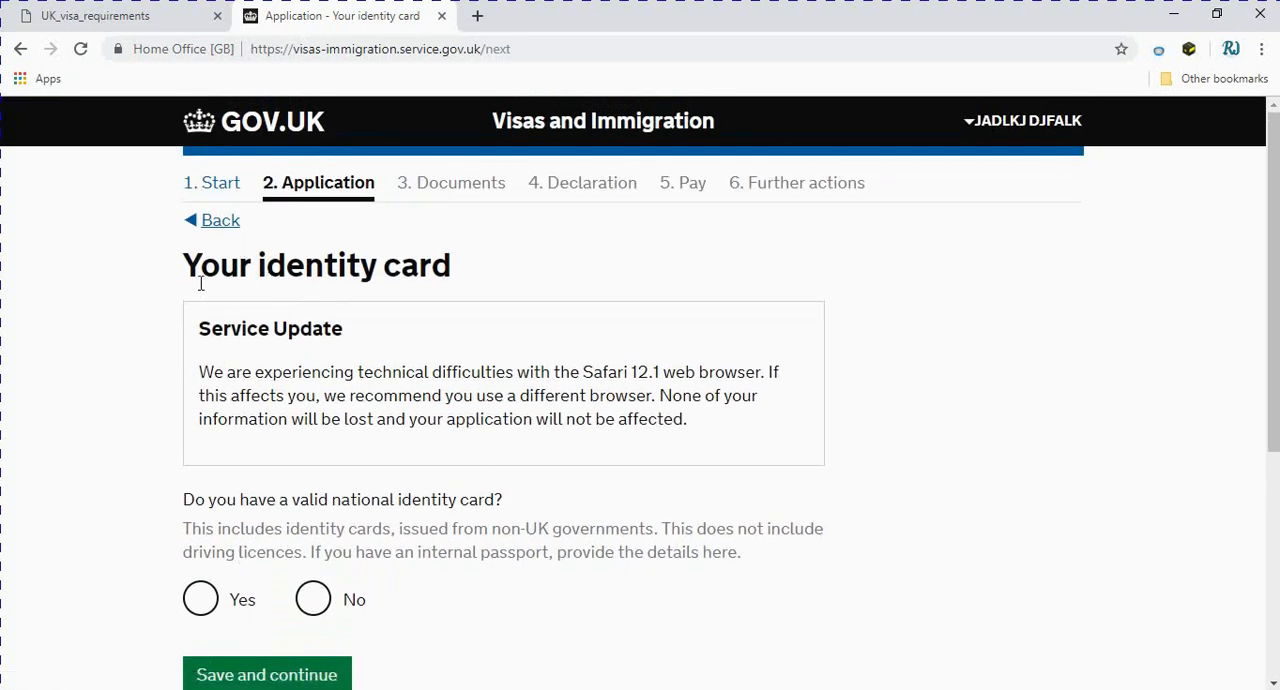
pyautogui.scroll(-2, 450, 334)
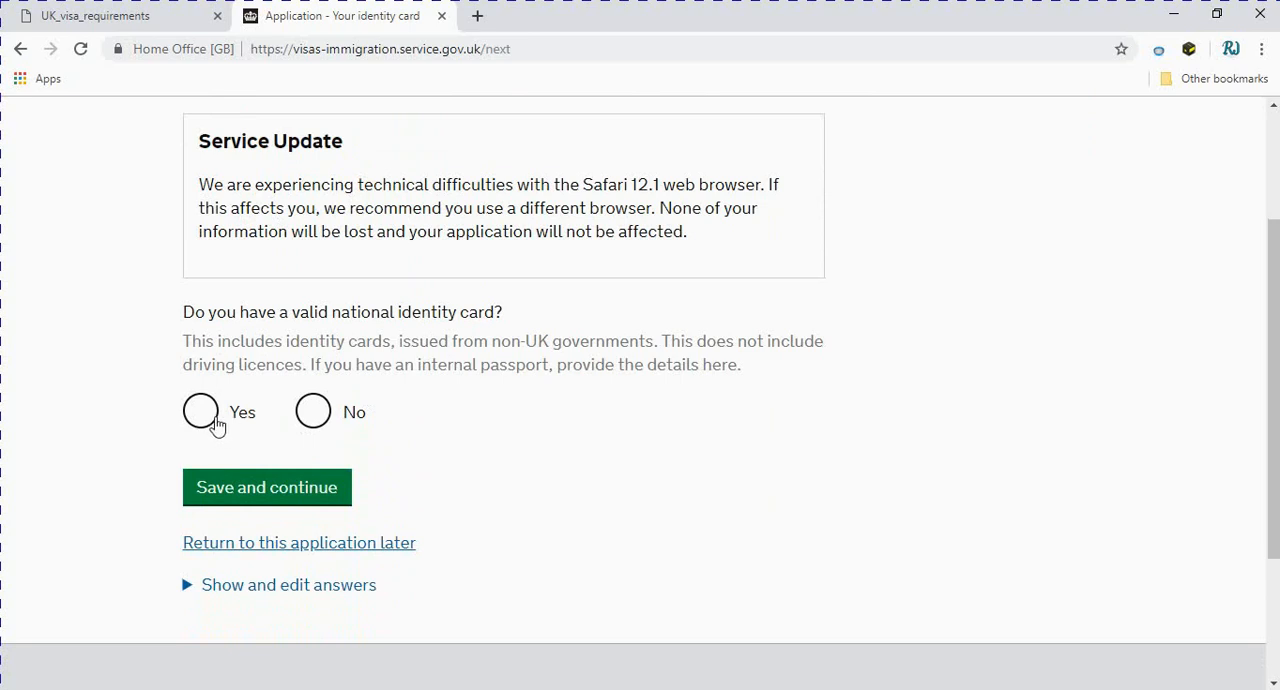
pyautogui.click(197, 420)
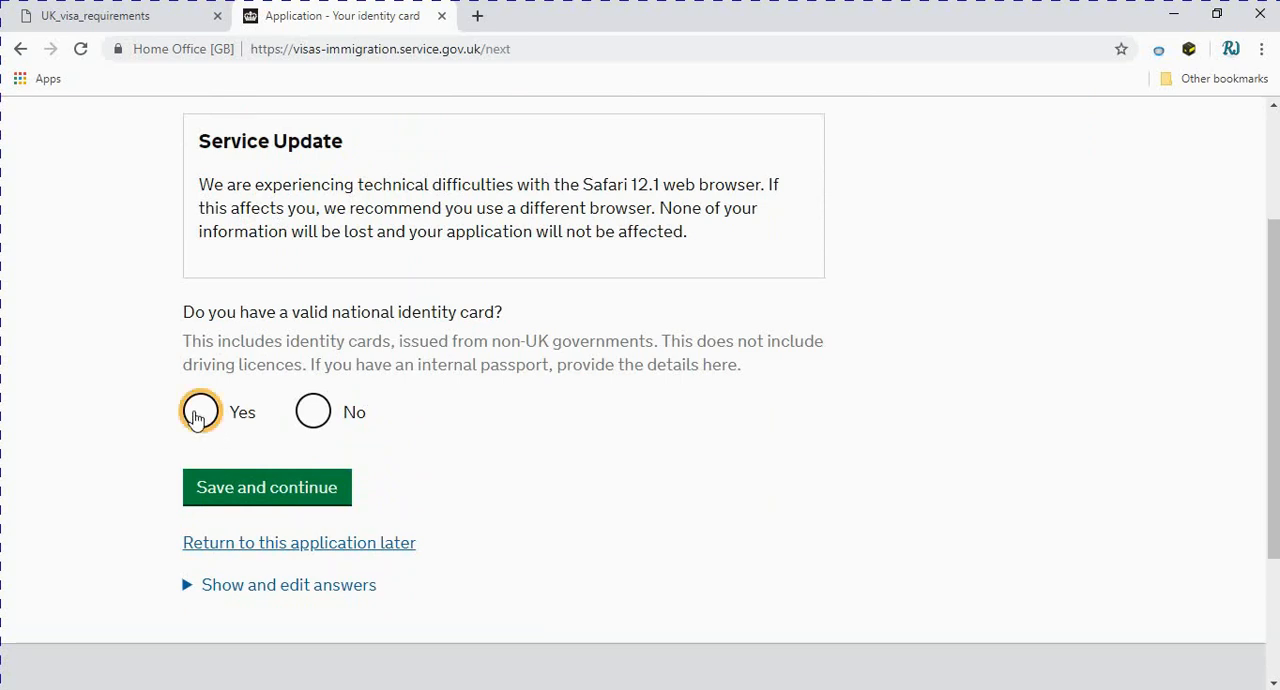
# Change the answer on having a valid national identity card to No and save it
pyautogui.click(312, 410)
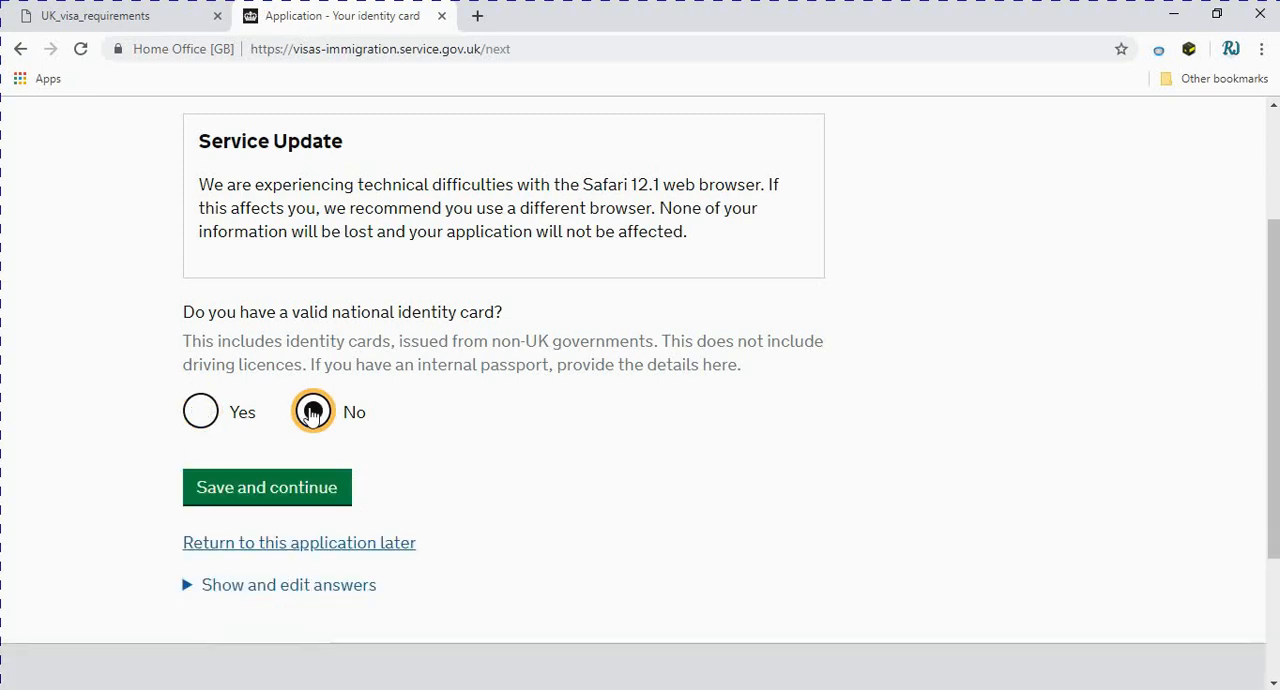
pyautogui.click(284, 492)
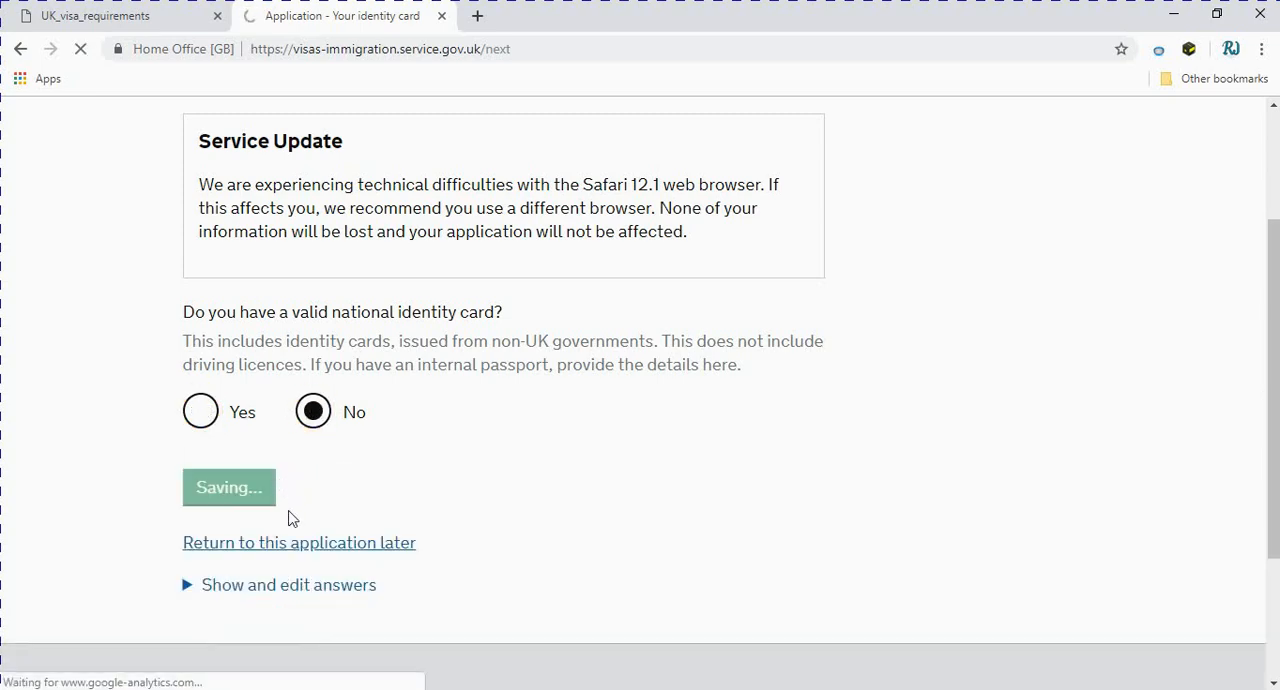
# Set both the country of nationality and the country of birth to Pakistan
pyautogui.scroll(-1, 292, 514)
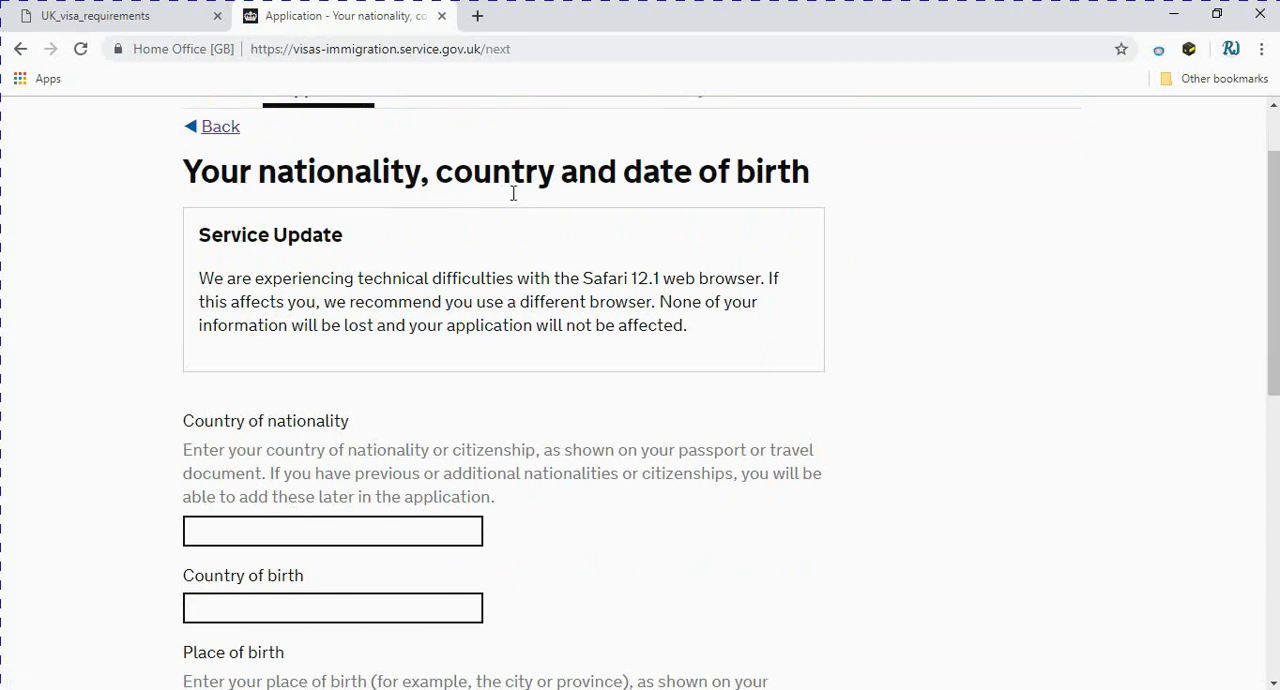
pyautogui.scroll(-1, 669, 254)
pyautogui.click(310, 432)
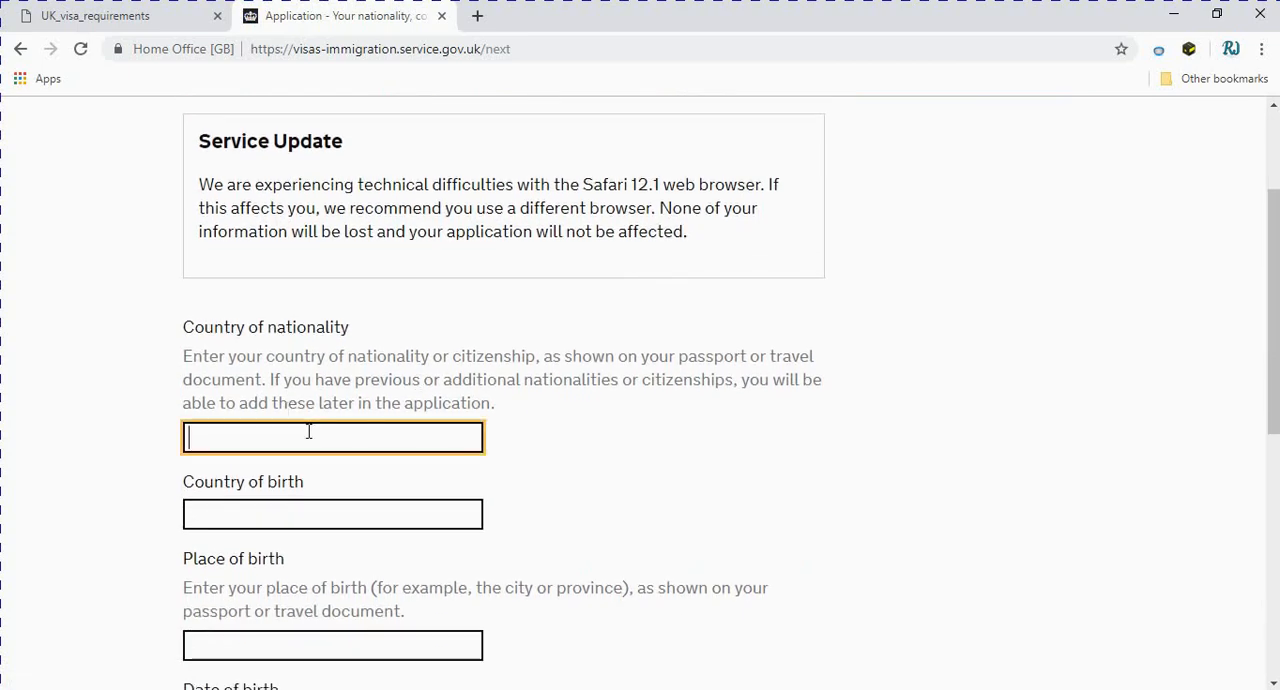
pyautogui.click(290, 476)
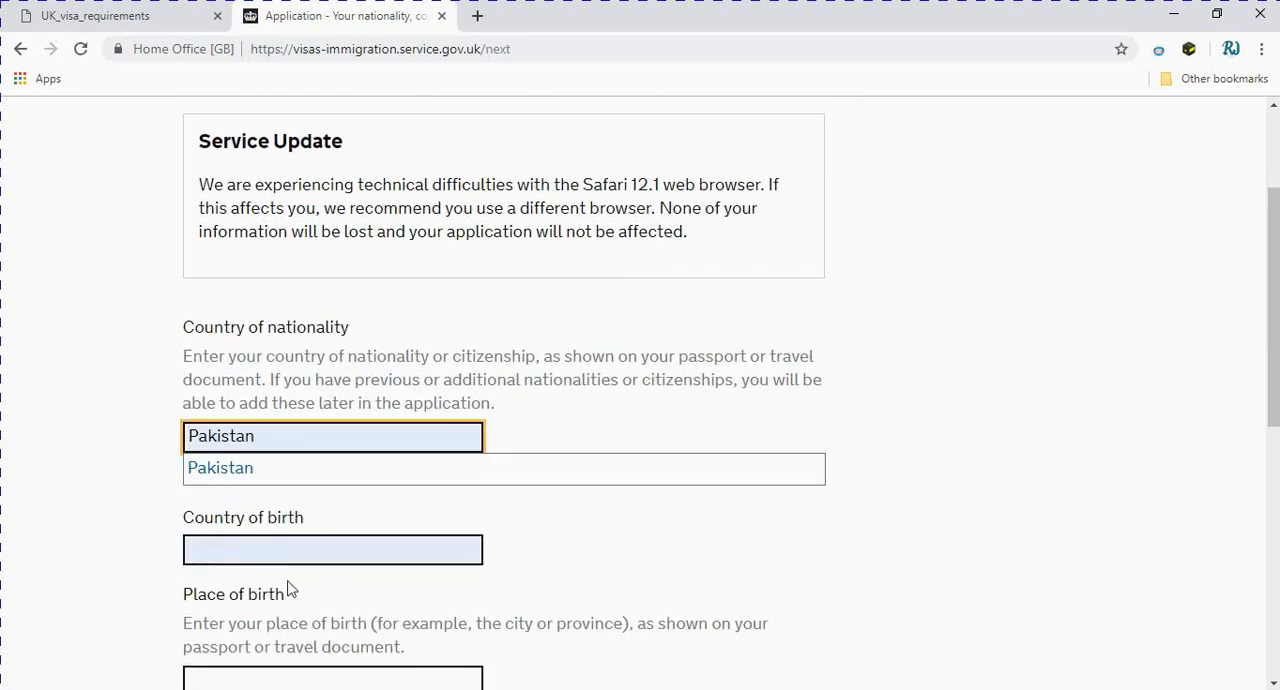
pyautogui.click(303, 516)
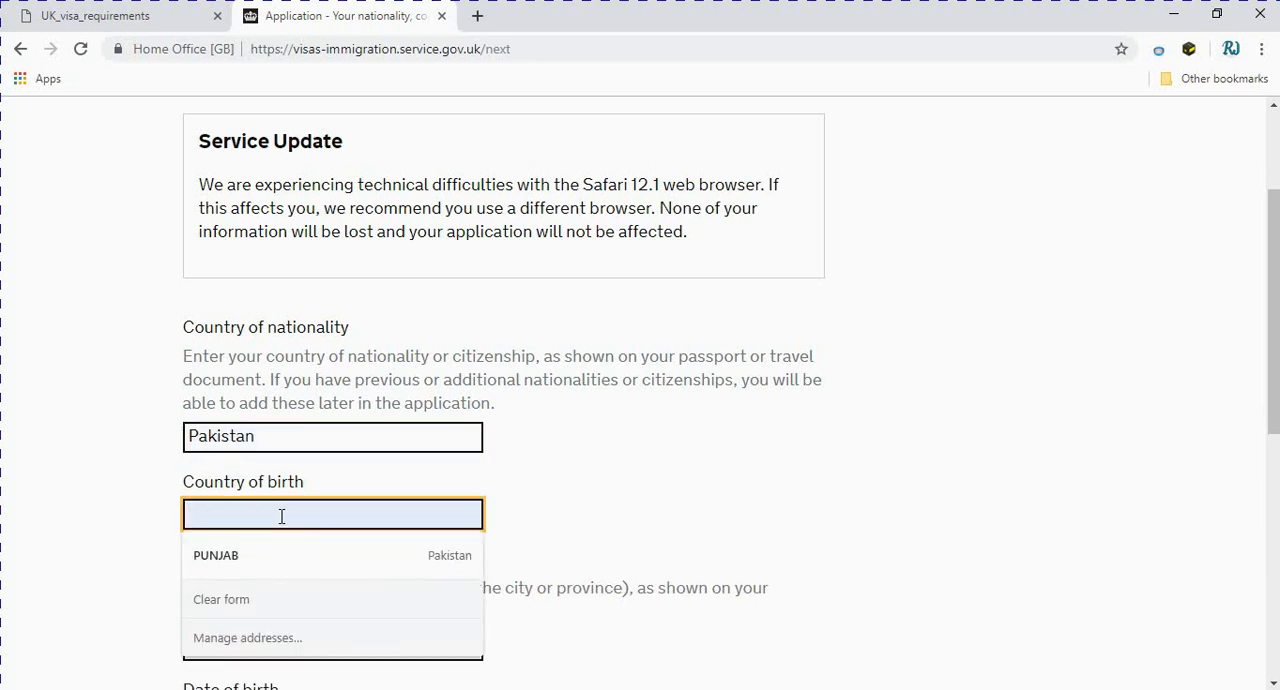
pyautogui.write('PAKISTAN')
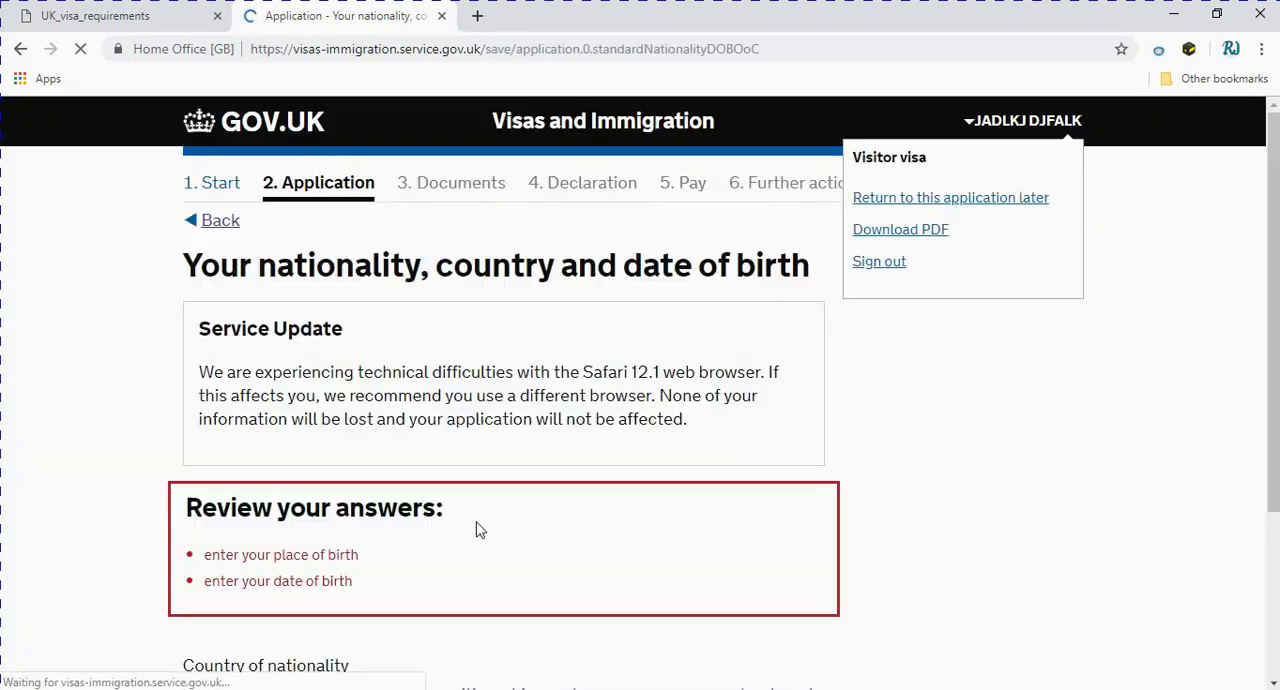
# Enter LAHORE as the place of birth and submit the page
pyautogui.scroll(-5, 330, 520)
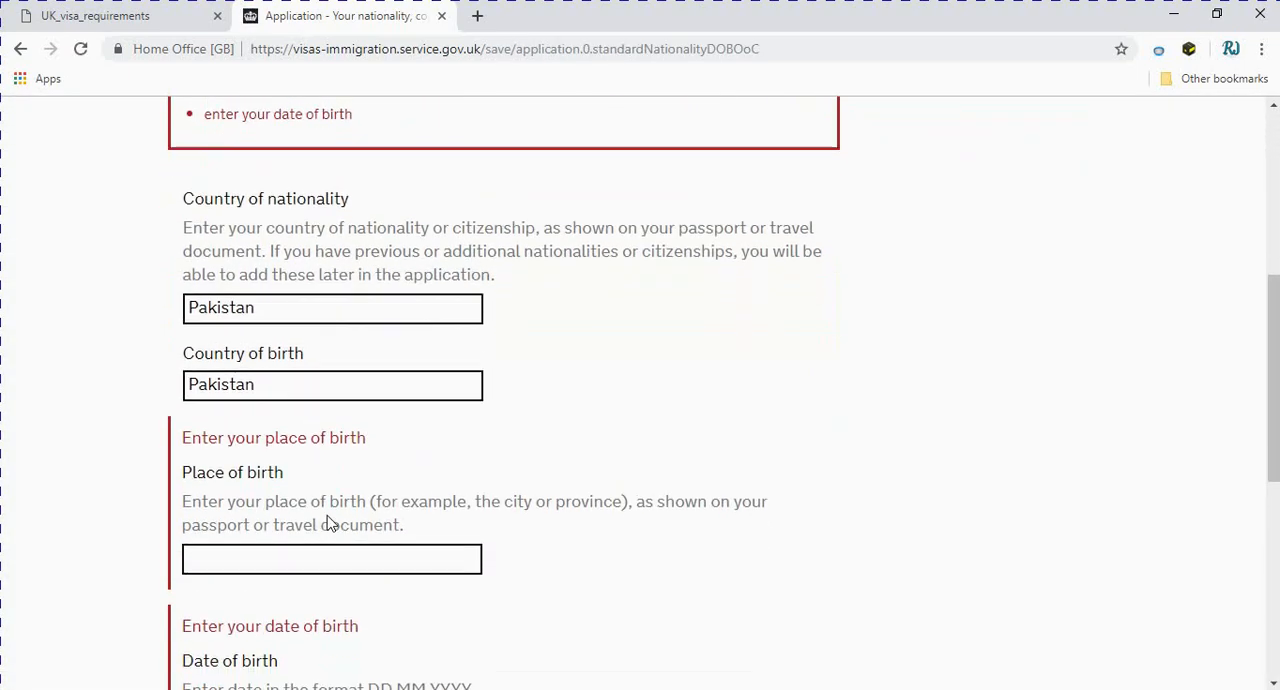
pyautogui.click(244, 363)
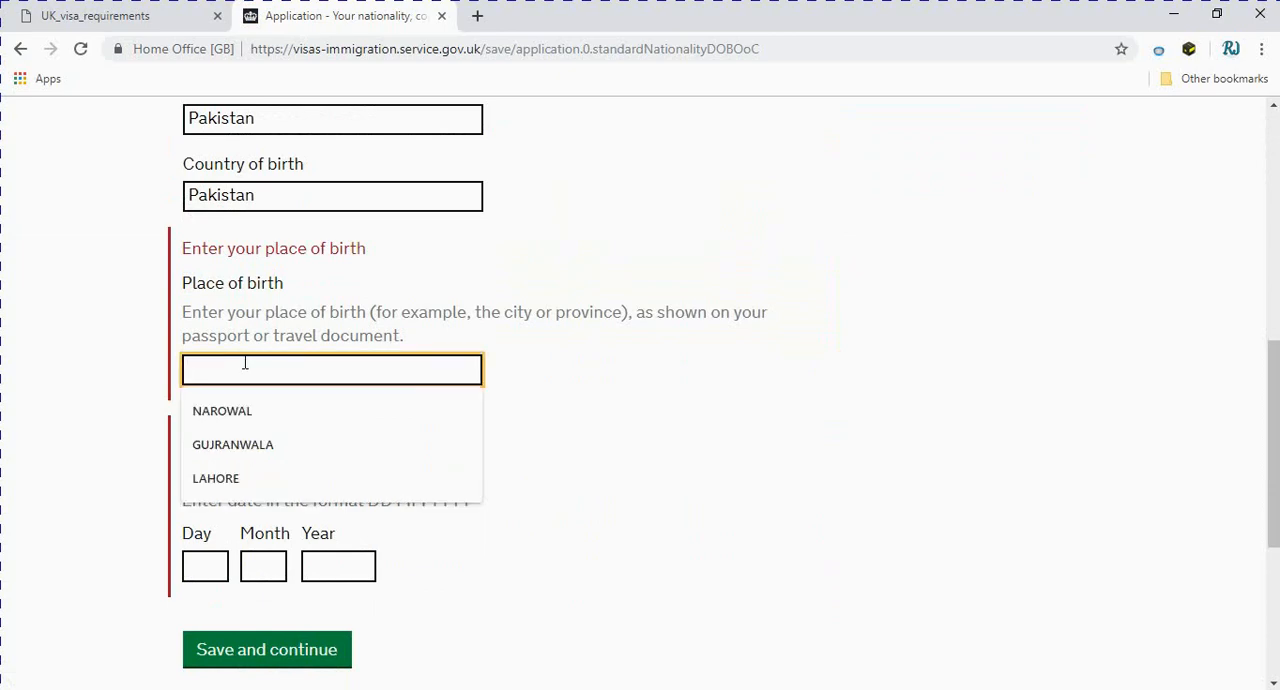
pyautogui.write('LAHORE')
pyautogui.press('Return')
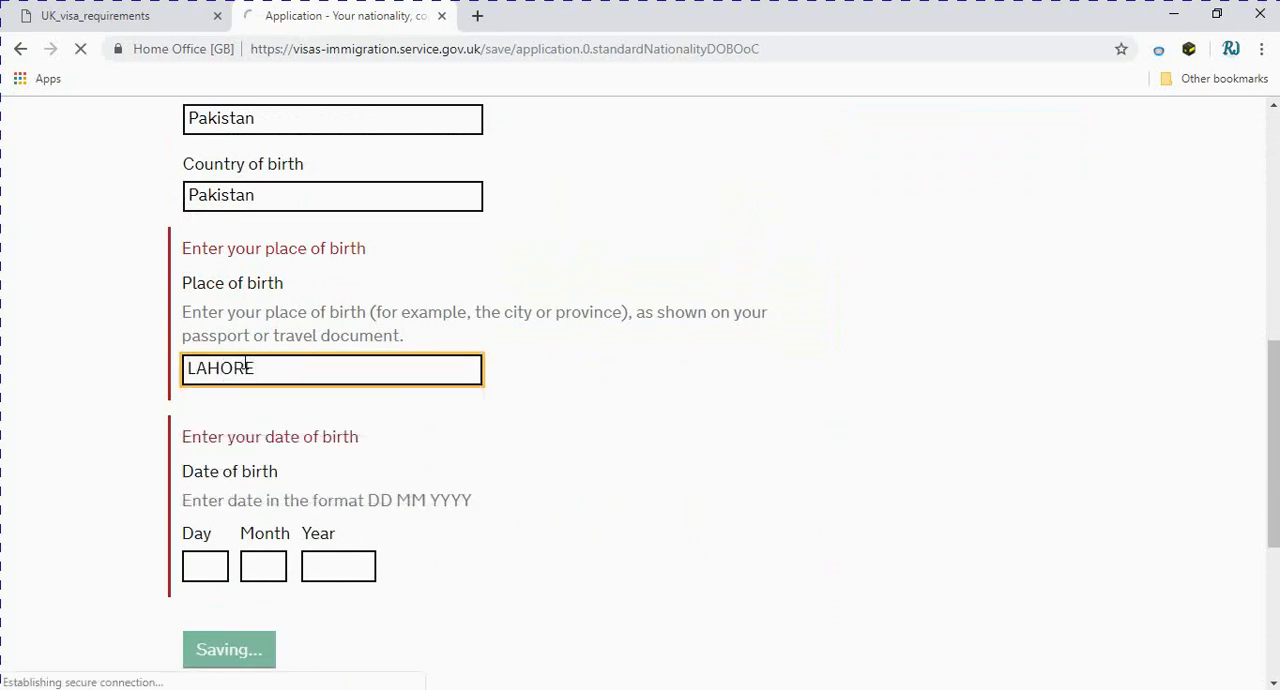
# Fill in the applicant's day, month and year of birth and save the nationality and birth details
pyautogui.scroll(-4, 500, 493)
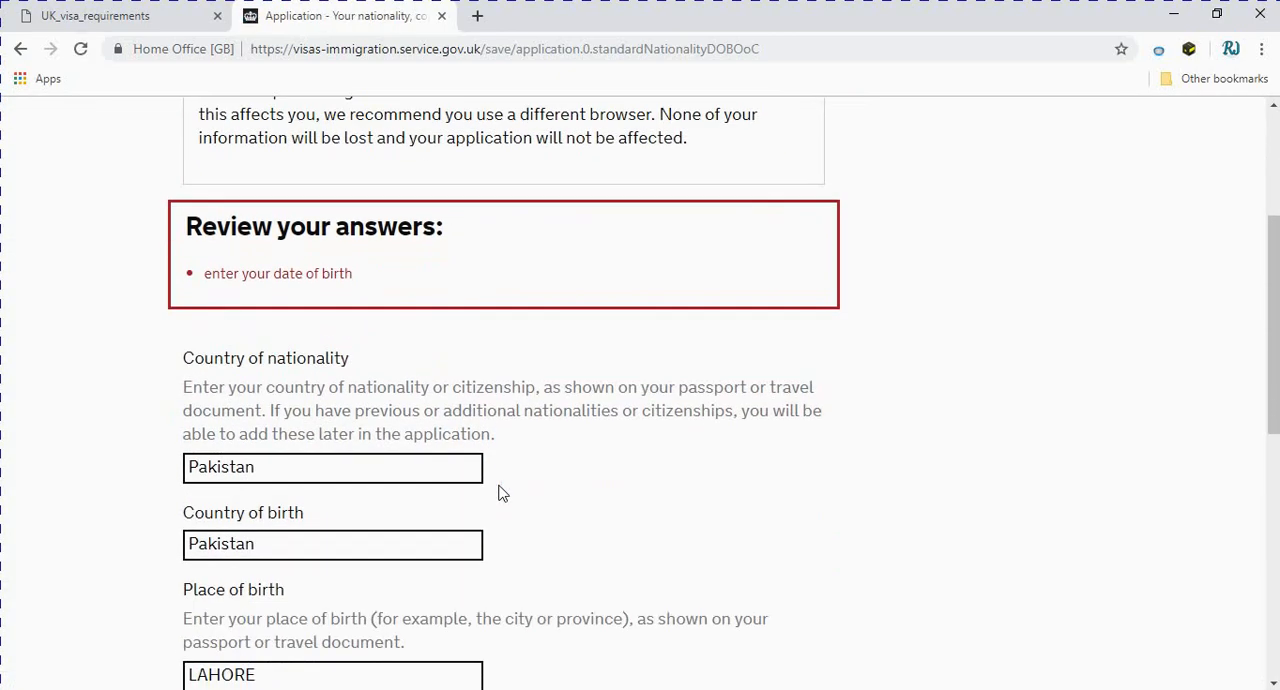
pyautogui.scroll(-3, 500, 493)
pyautogui.scroll(2, 500, 493)
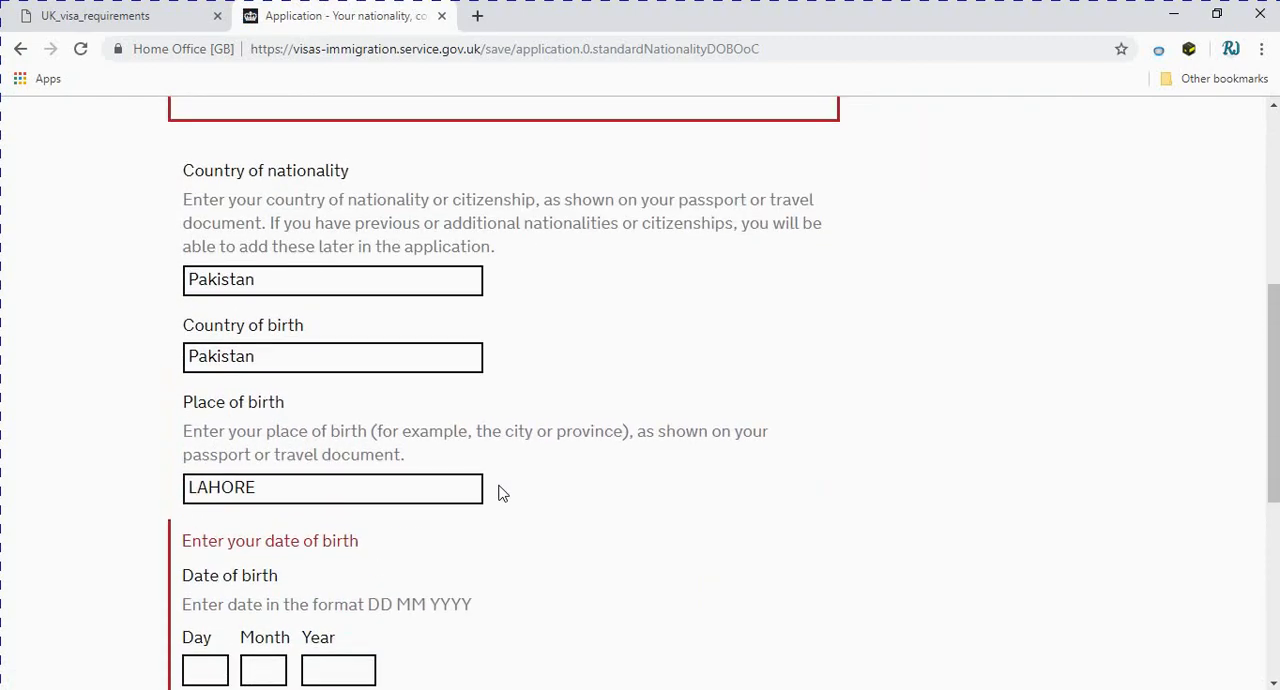
pyautogui.scroll(3, 493, 497)
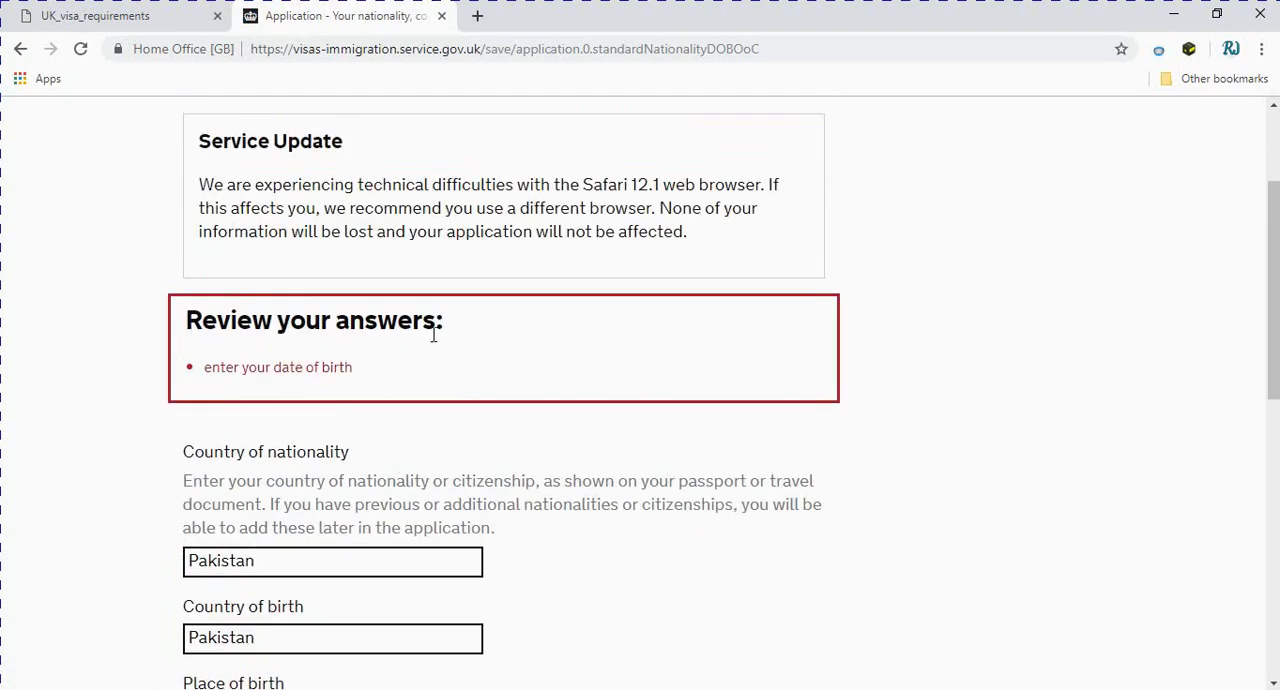
pyautogui.scroll(-4, 473, 400)
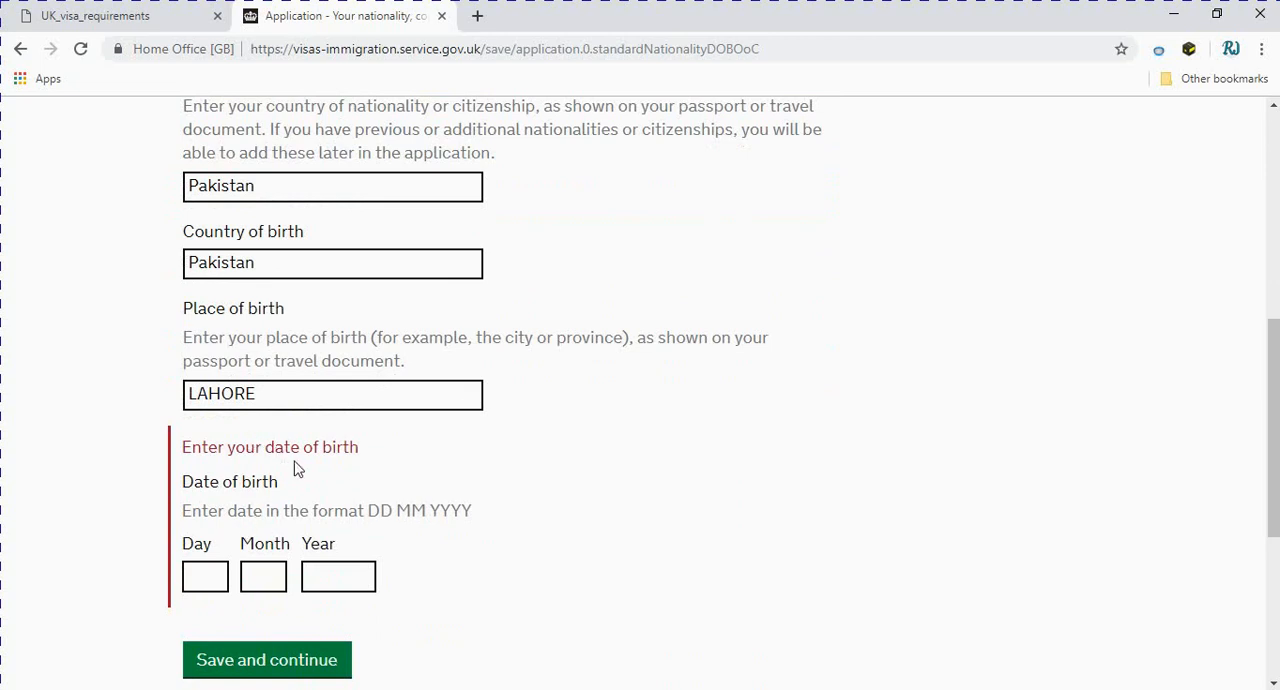
pyautogui.scroll(-1, 220, 558)
pyautogui.click(203, 486)
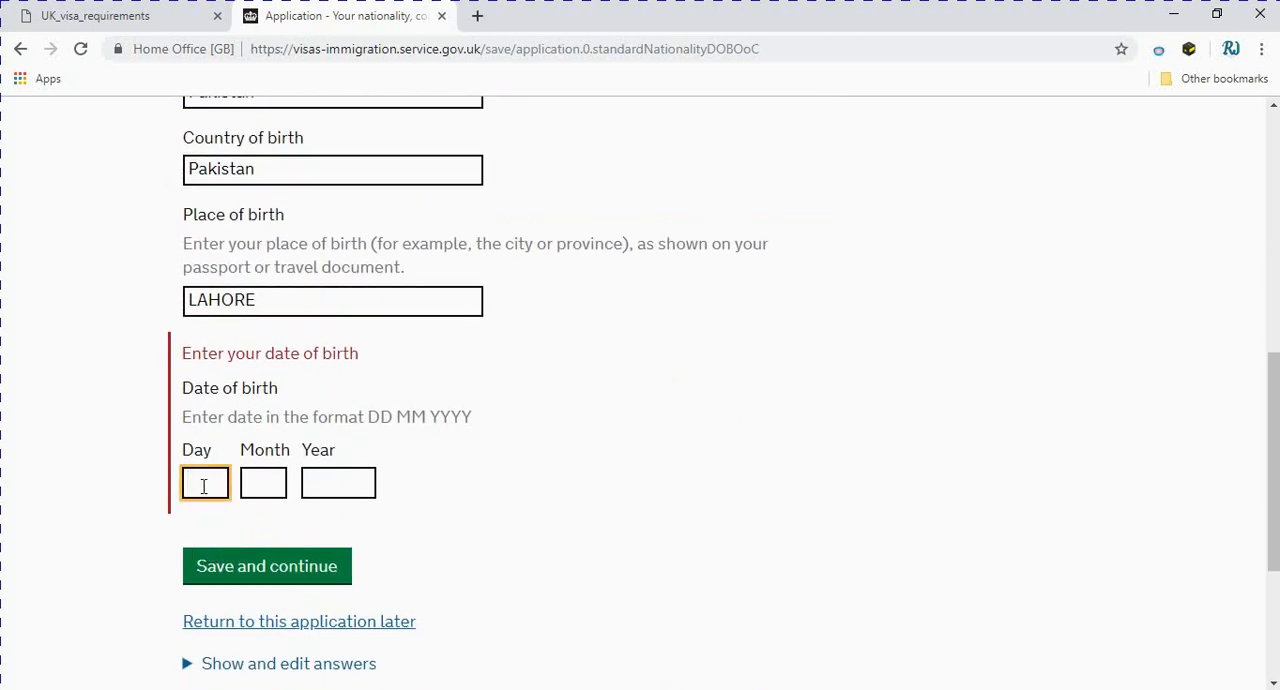
pyautogui.write('19')
pyautogui.click(274, 487)
pyautogui.write('12')
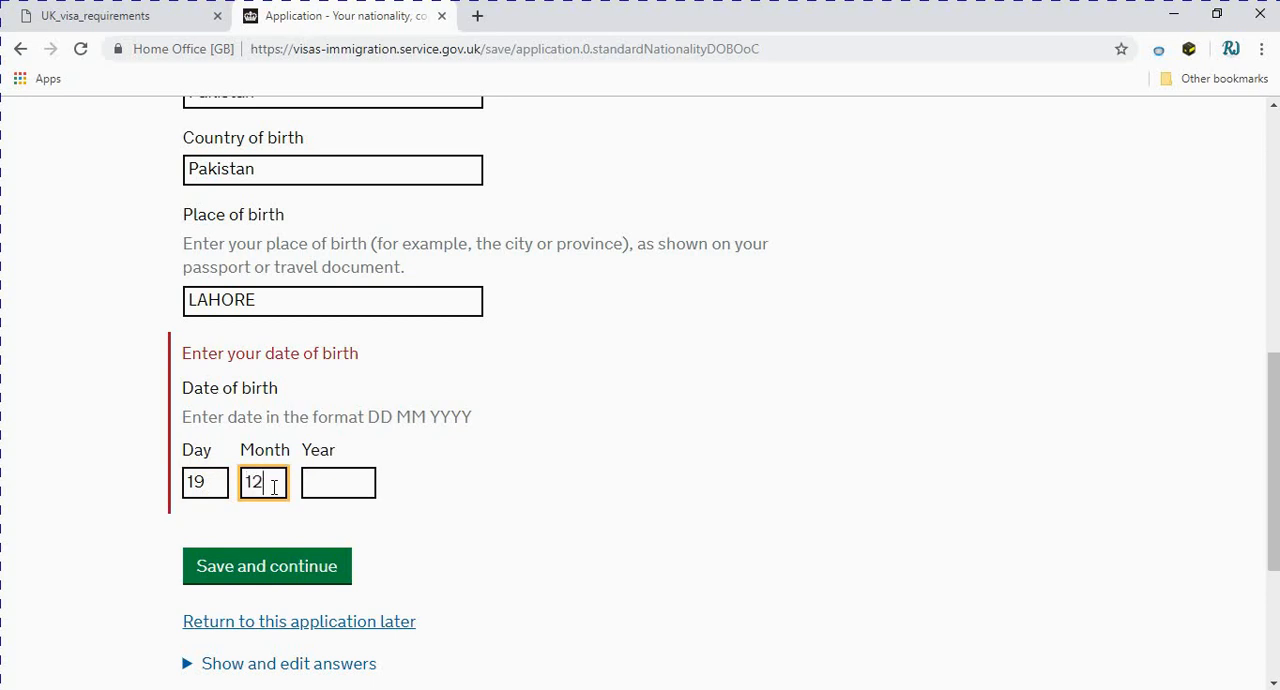
pyautogui.click(331, 490)
pyautogui.write('1995')
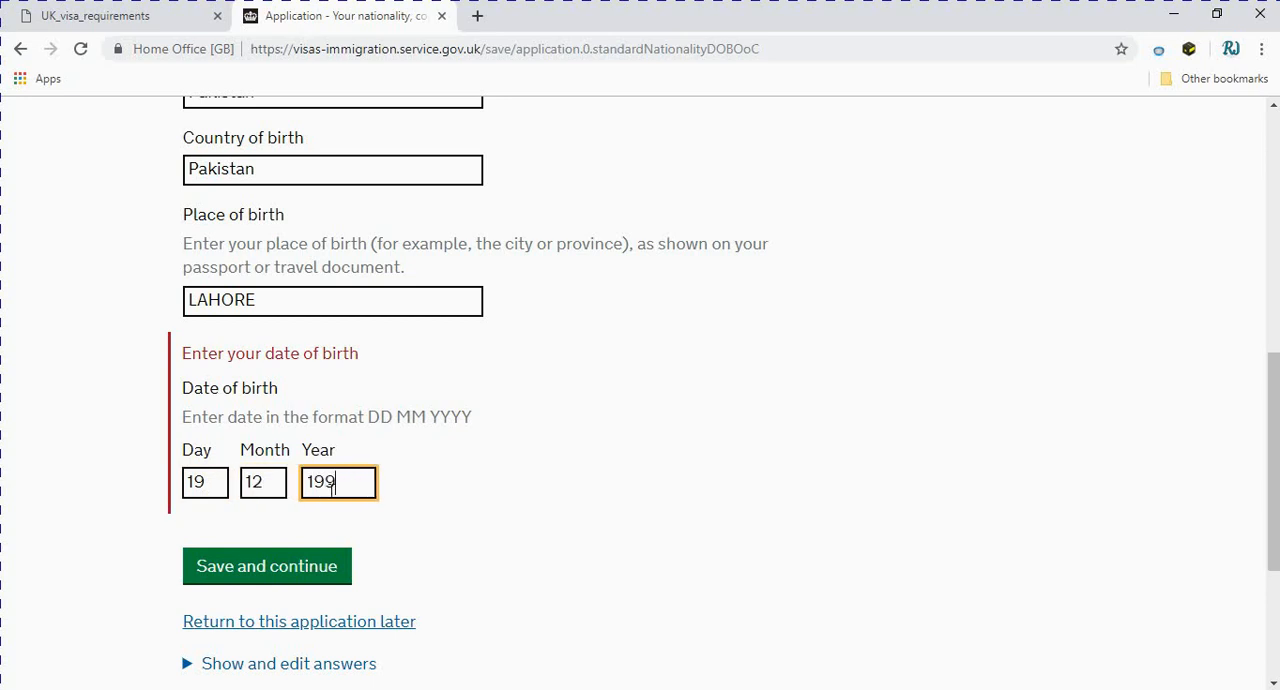
pyautogui.click(285, 569)
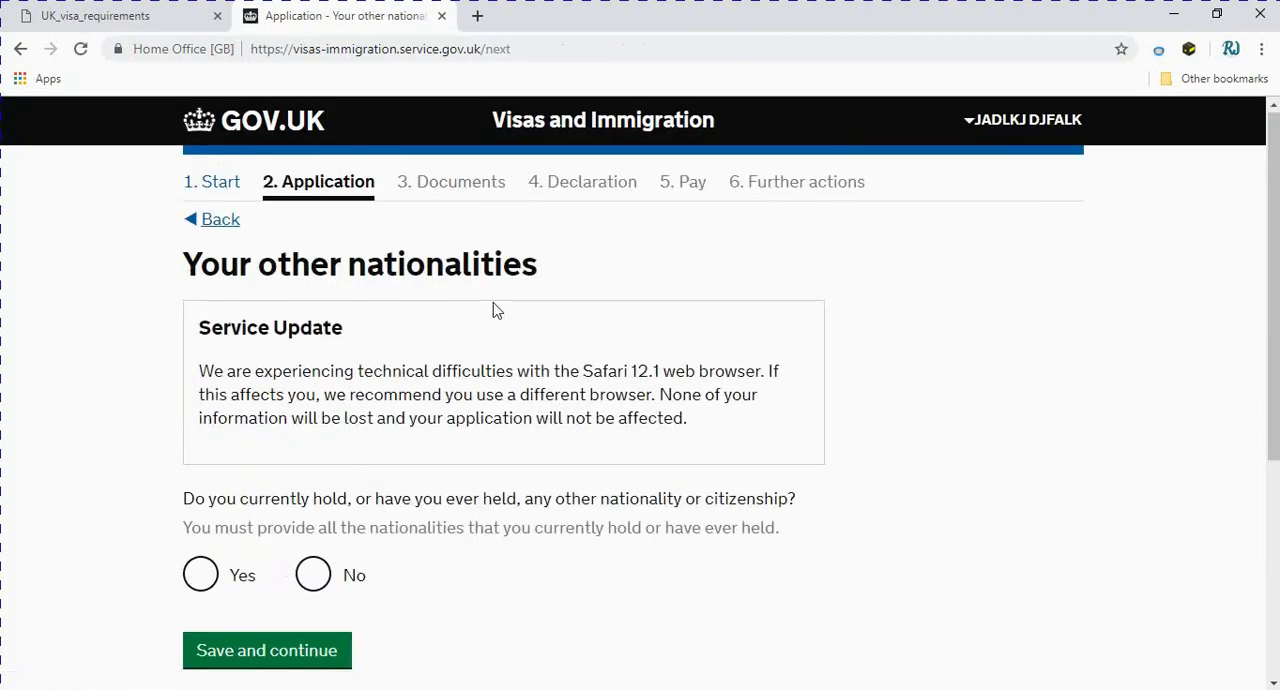
# Answer No to currently or ever holding any other nationality or citizenship and save the answer
pyautogui.scroll(-1, 493, 302)
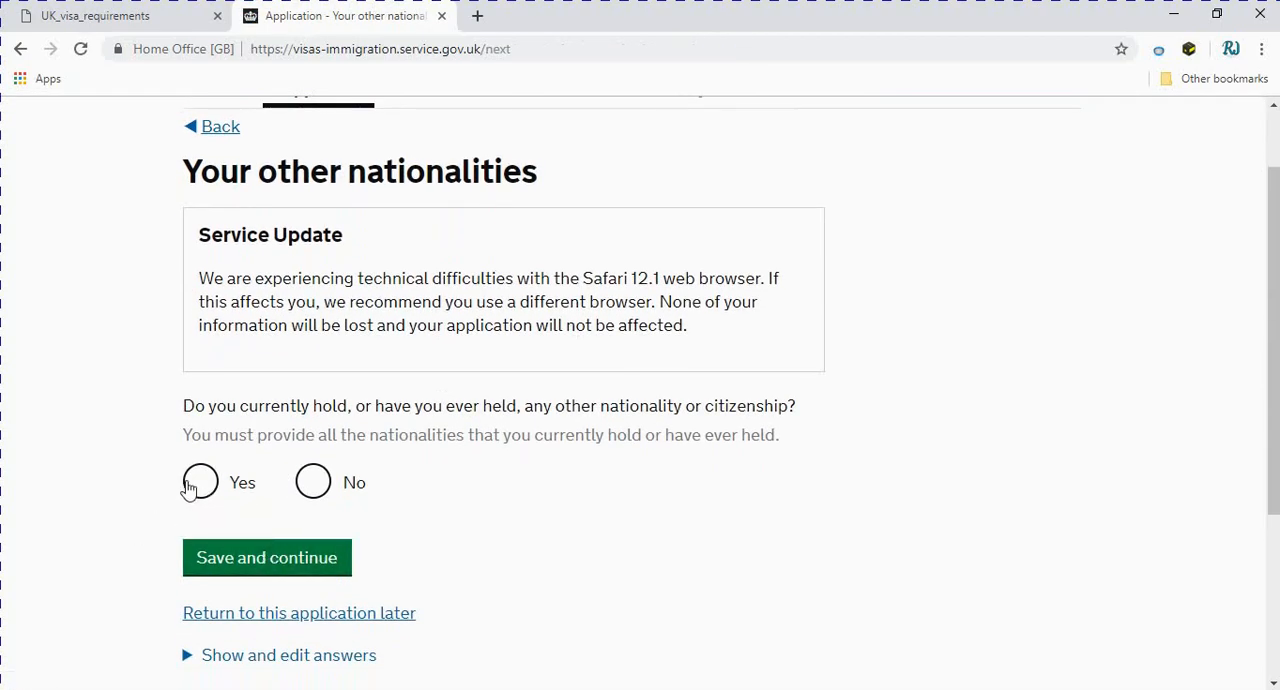
pyautogui.click(322, 490)
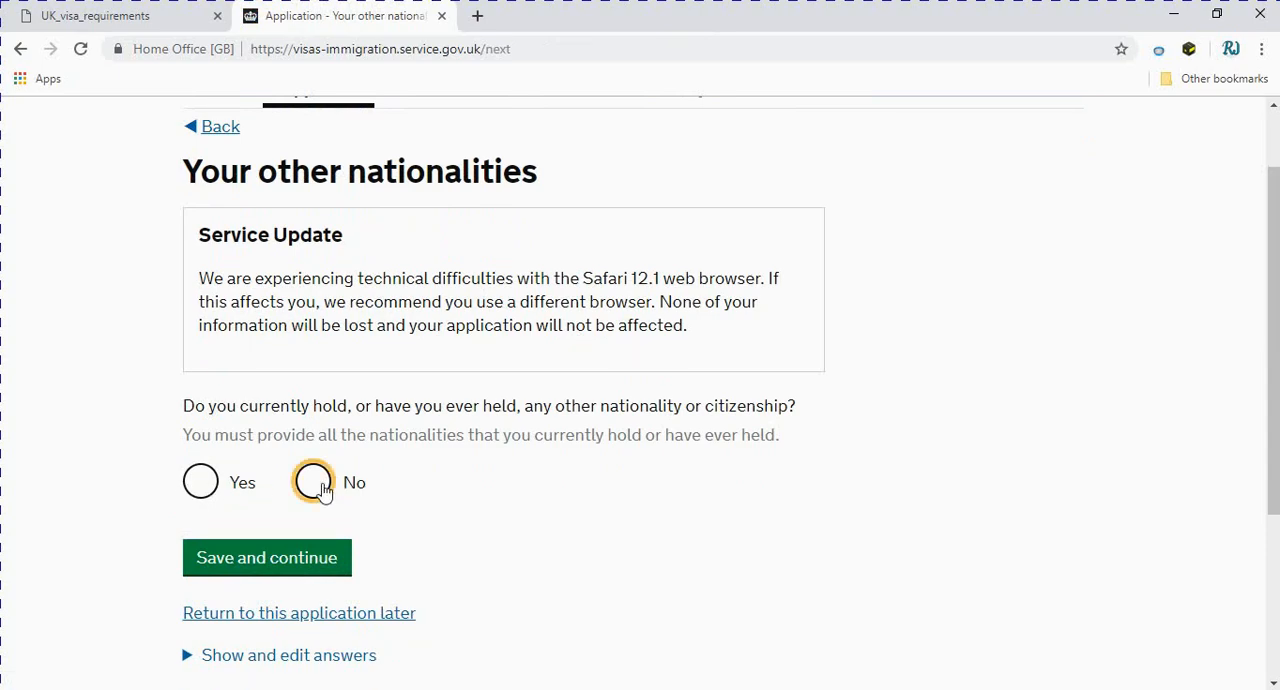
pyautogui.click(303, 572)
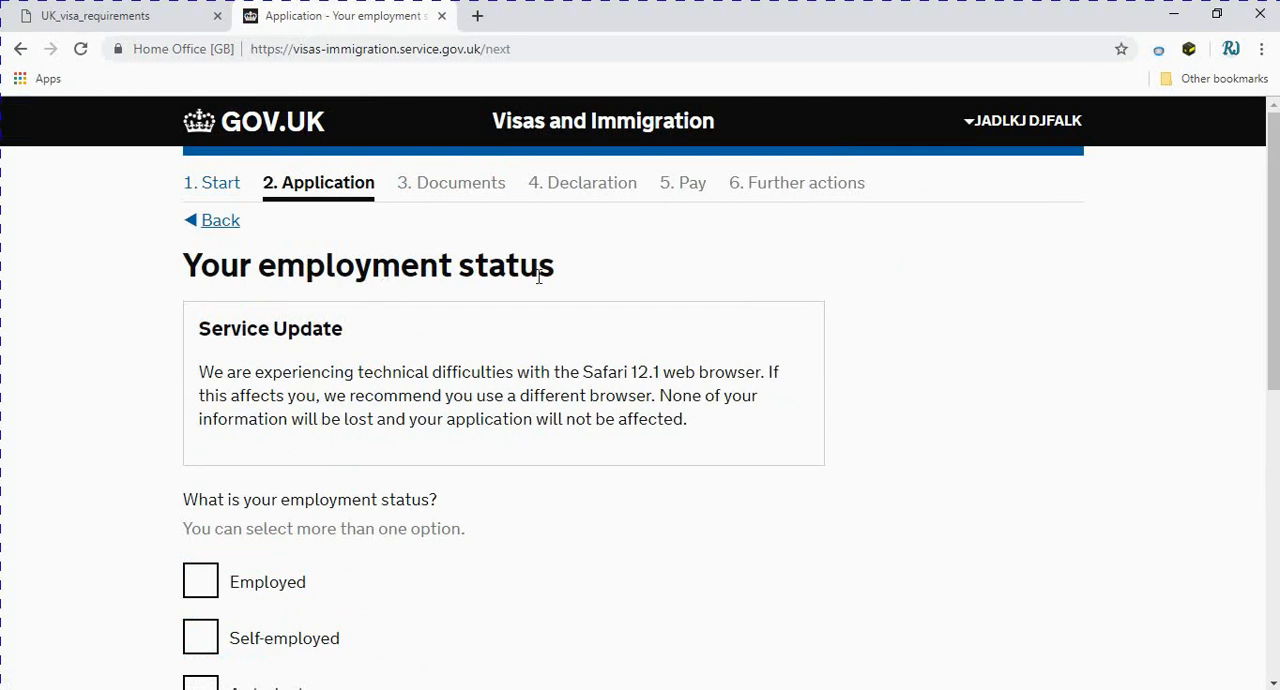
# Set the employment status to Unemployed only, leaving Self-employed unselected, and save it
pyautogui.scroll(-2, 565, 300)
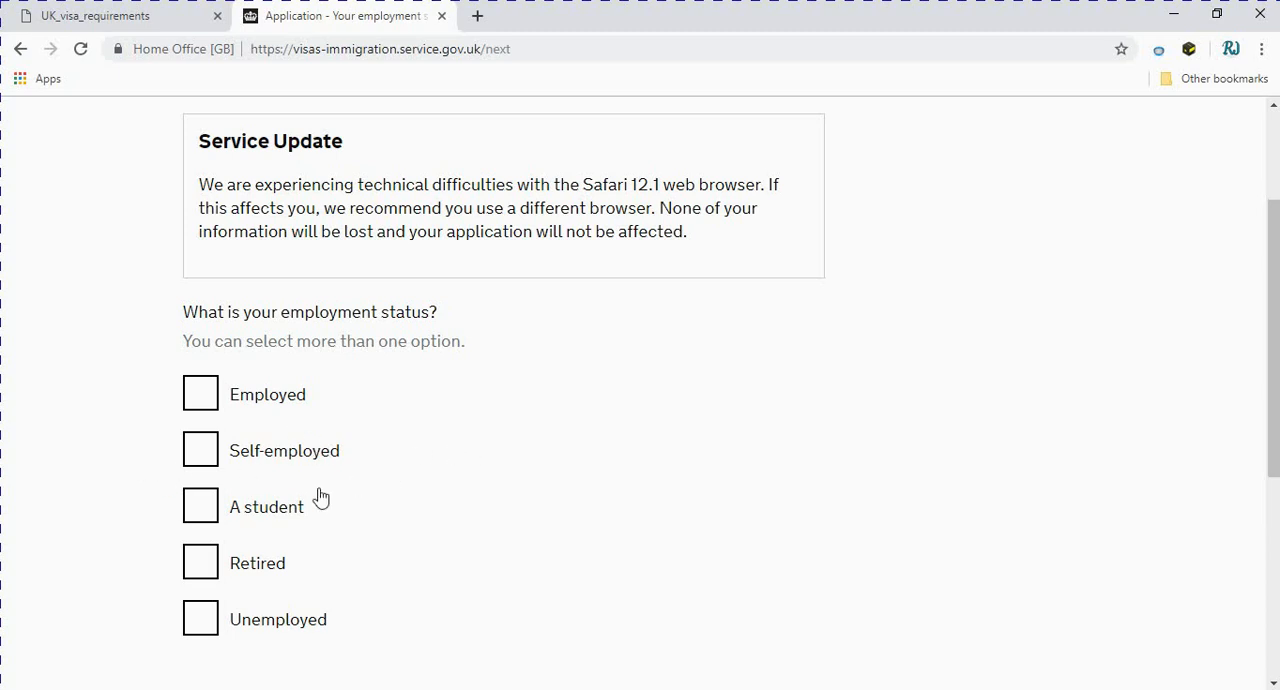
pyautogui.click(203, 452)
pyautogui.scroll(-2, 506, 523)
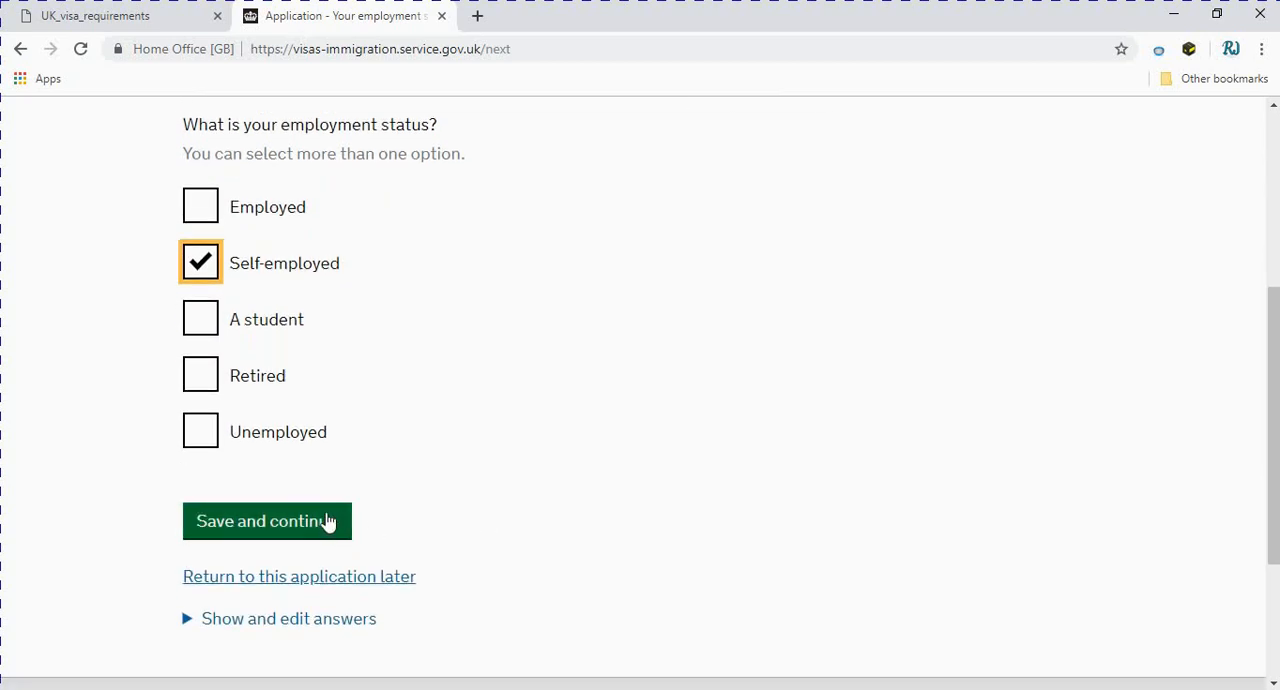
pyautogui.click(205, 440)
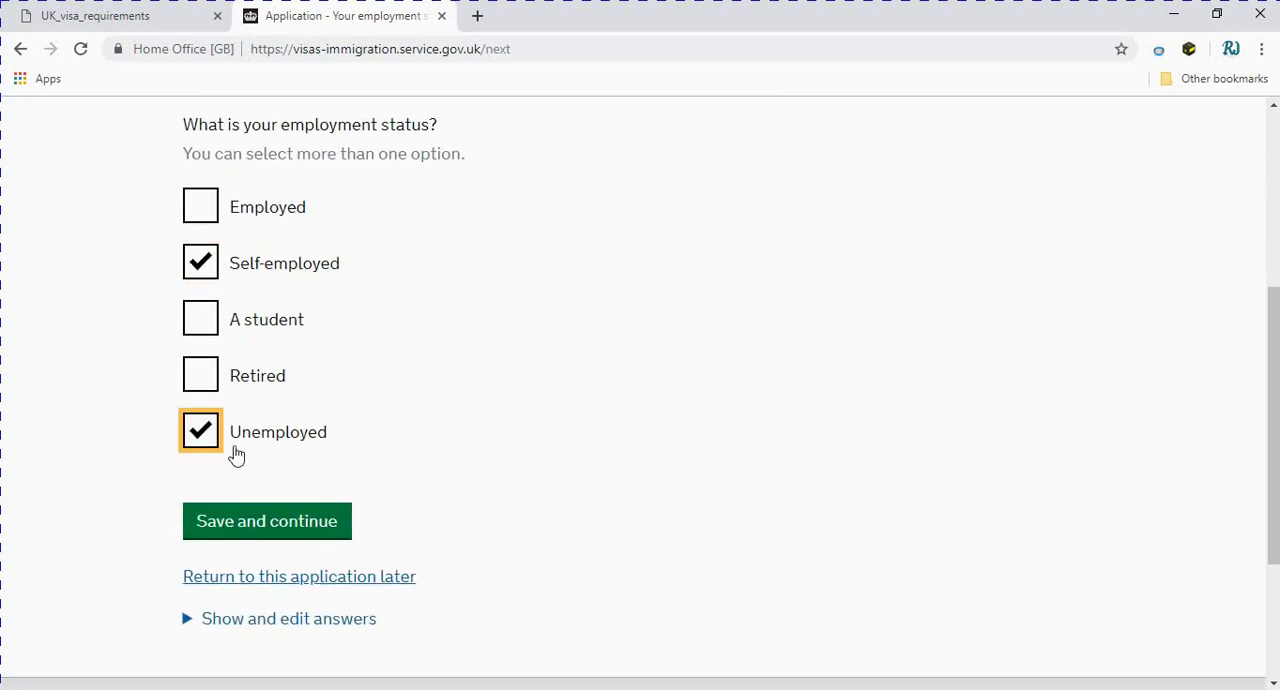
pyautogui.click(204, 272)
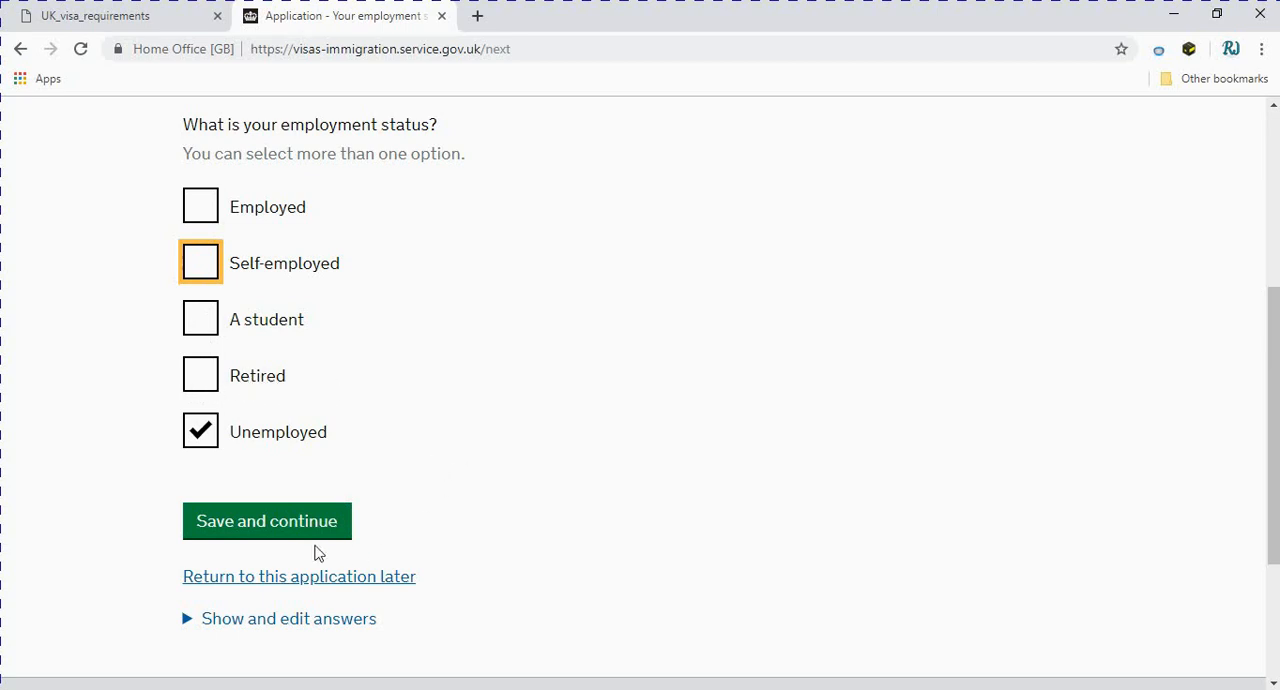
pyautogui.click(219, 529)
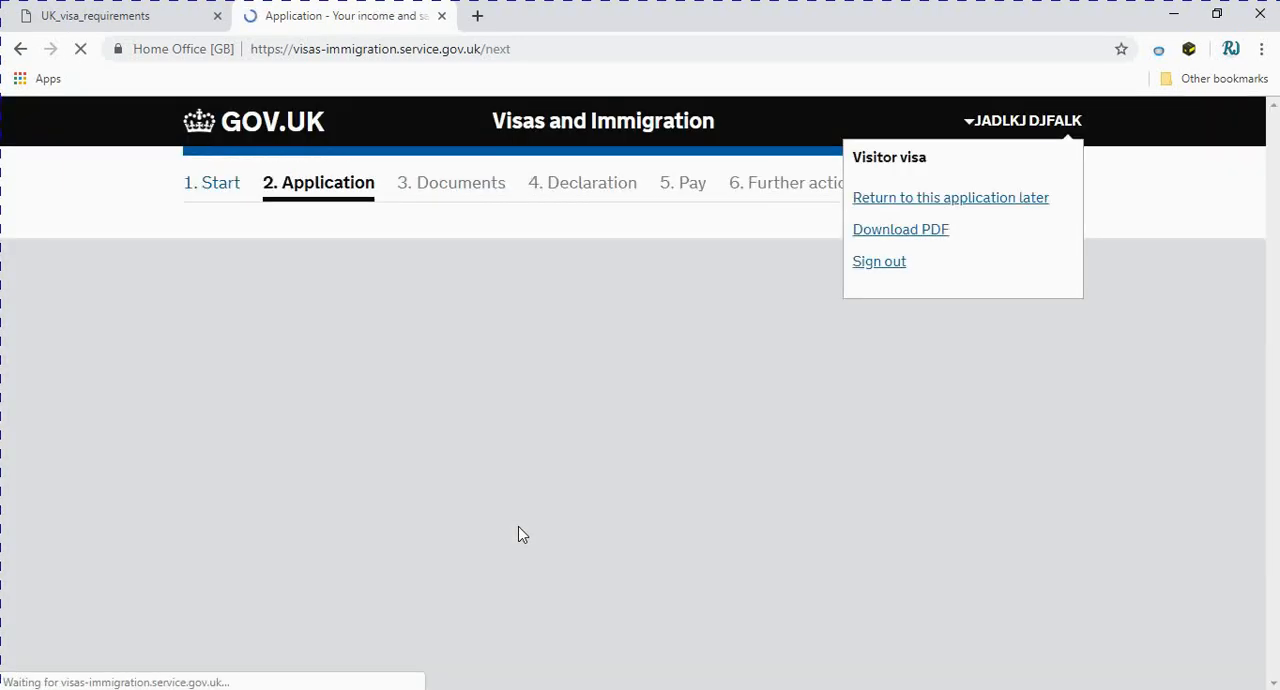
# Declare that the applicant does not have any other income or savings and save the answer
pyautogui.scroll(-3, 520, 525)
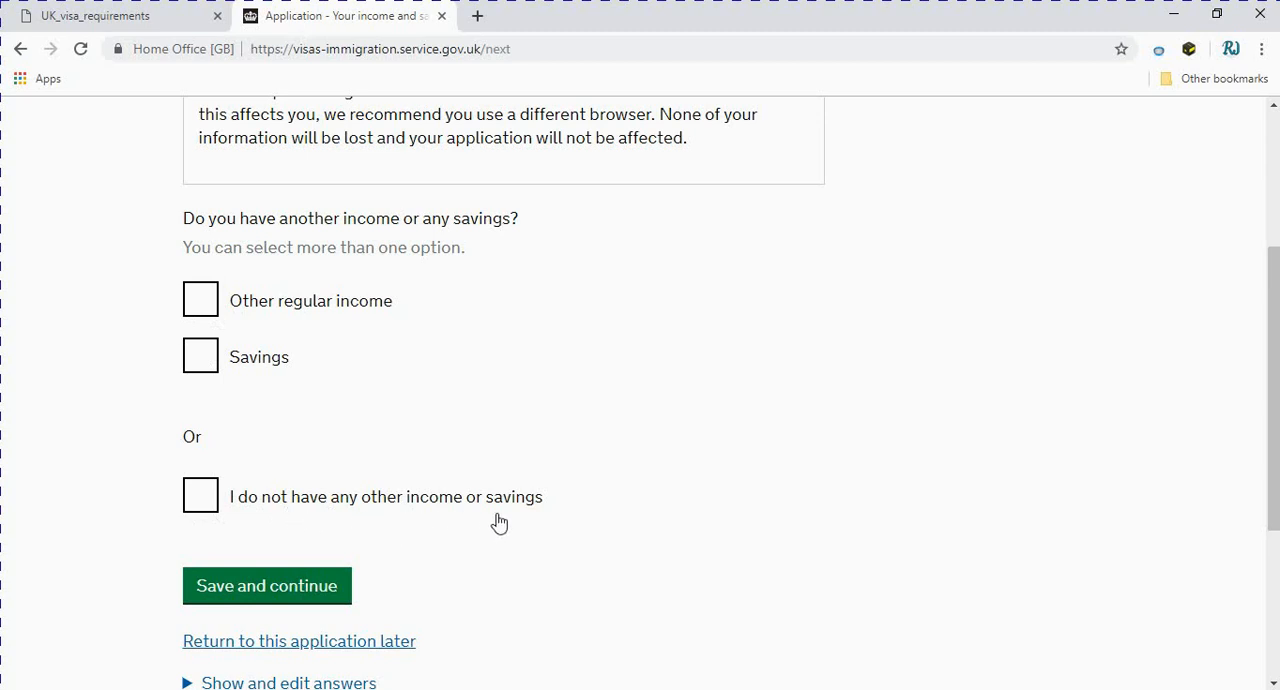
pyautogui.click(224, 514)
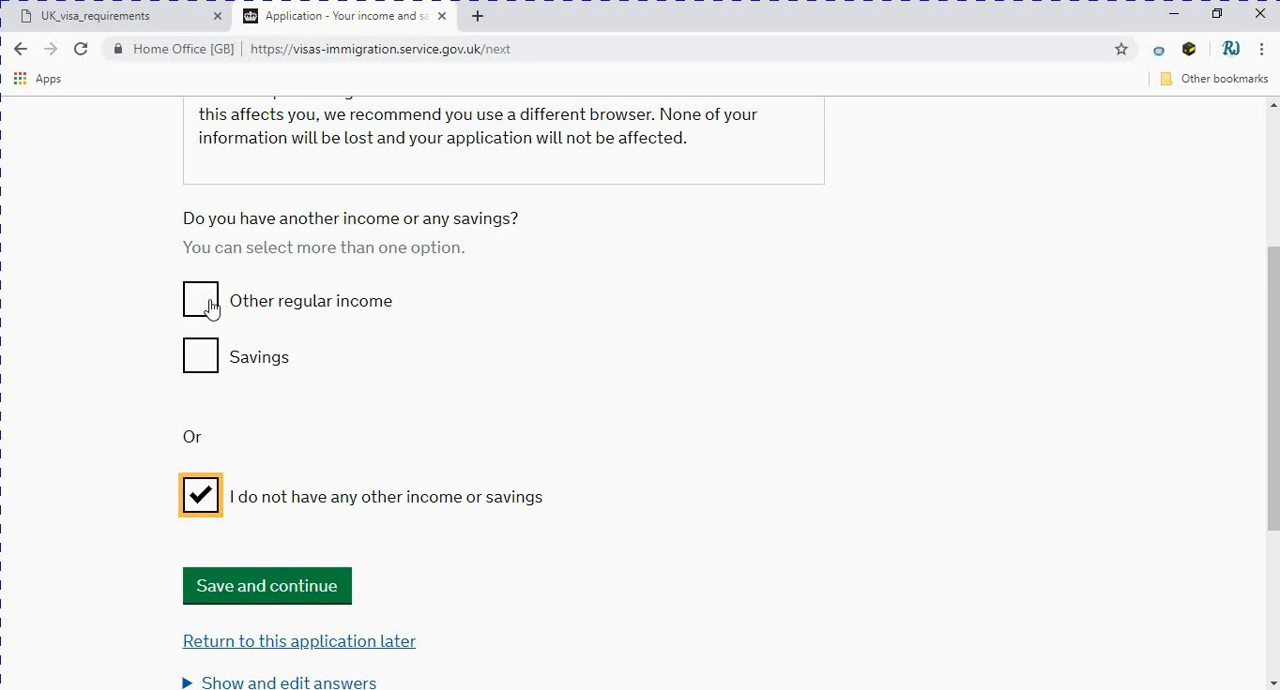
pyautogui.click(230, 586)
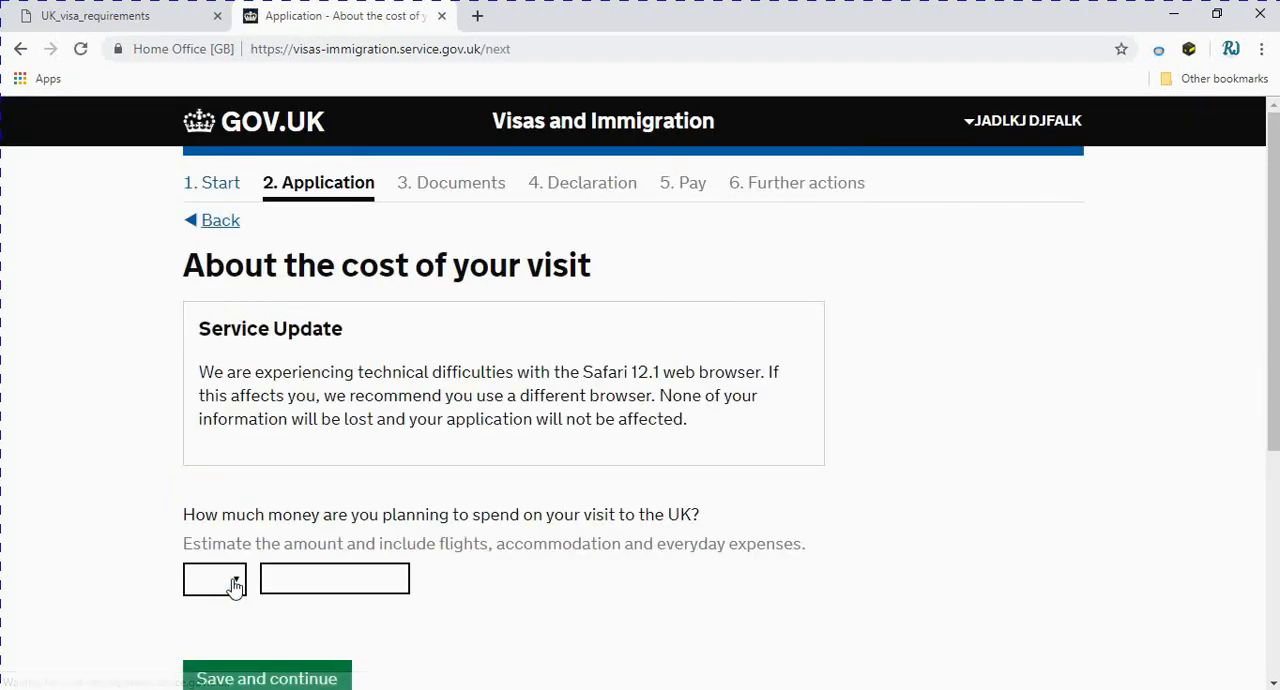
# Choose PKR as the currency for the money planned to be spent on the UK visit
pyautogui.scroll(-2, 233, 588)
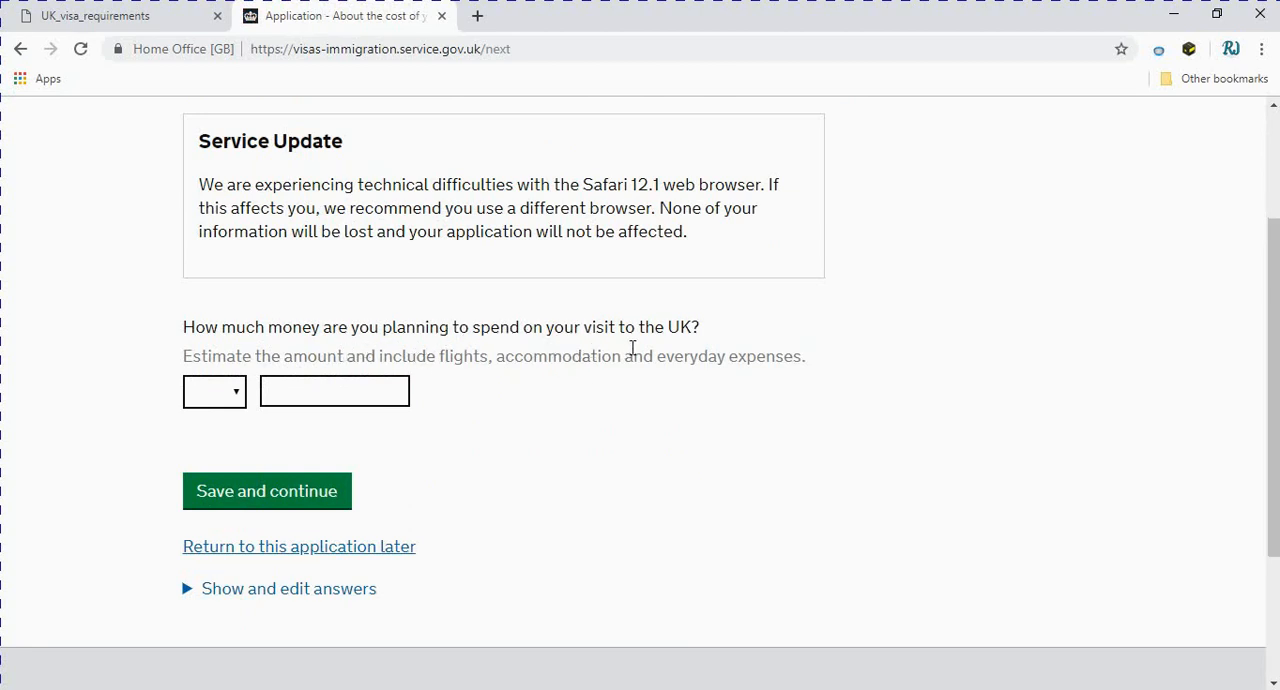
pyautogui.click(238, 390)
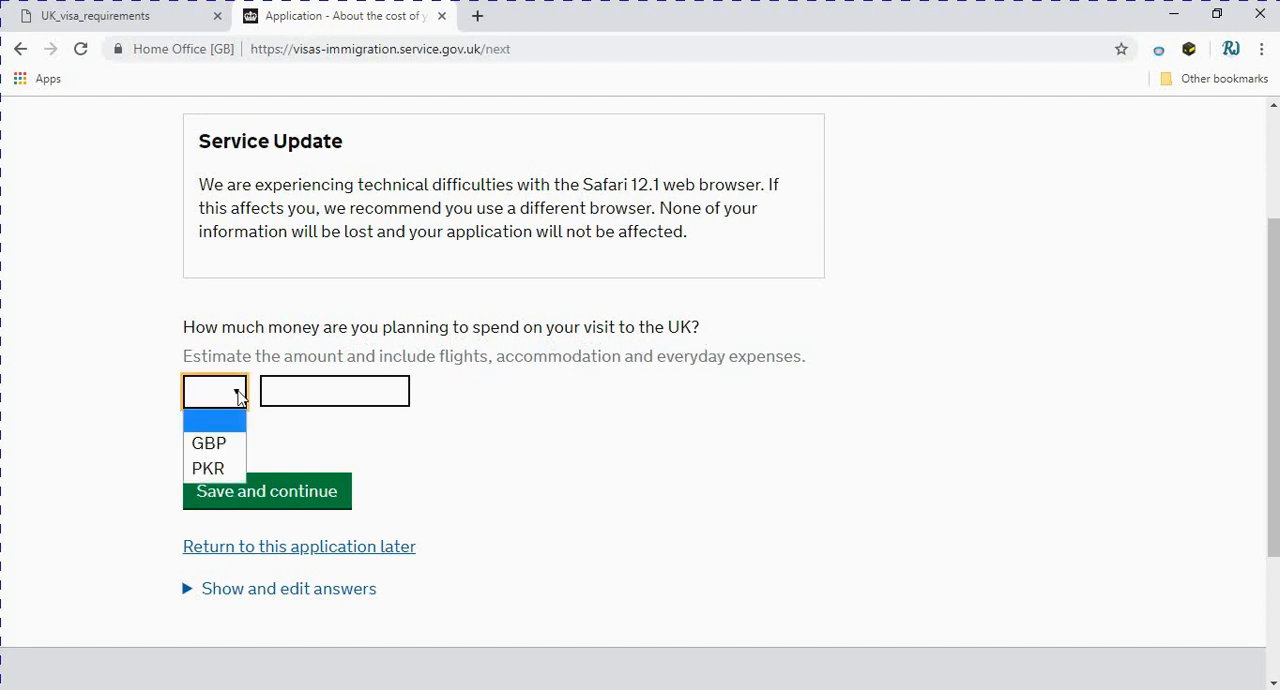
pyautogui.click(214, 467)
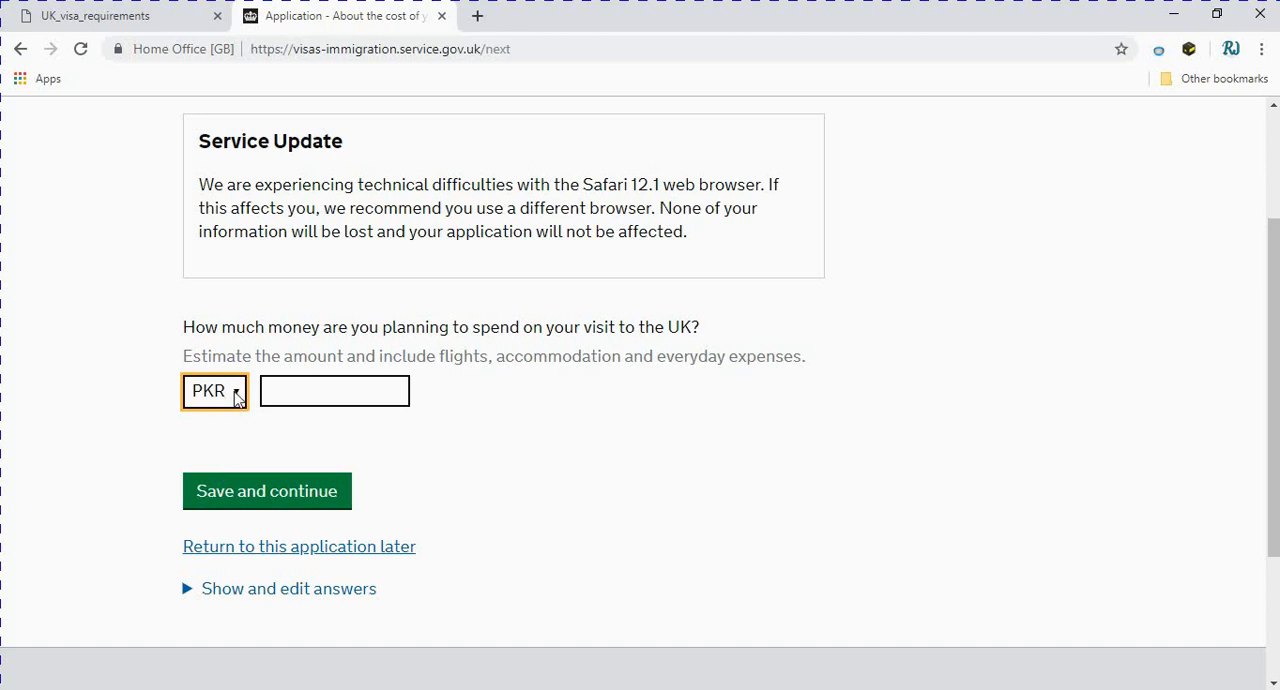
pyautogui.click(313, 391)
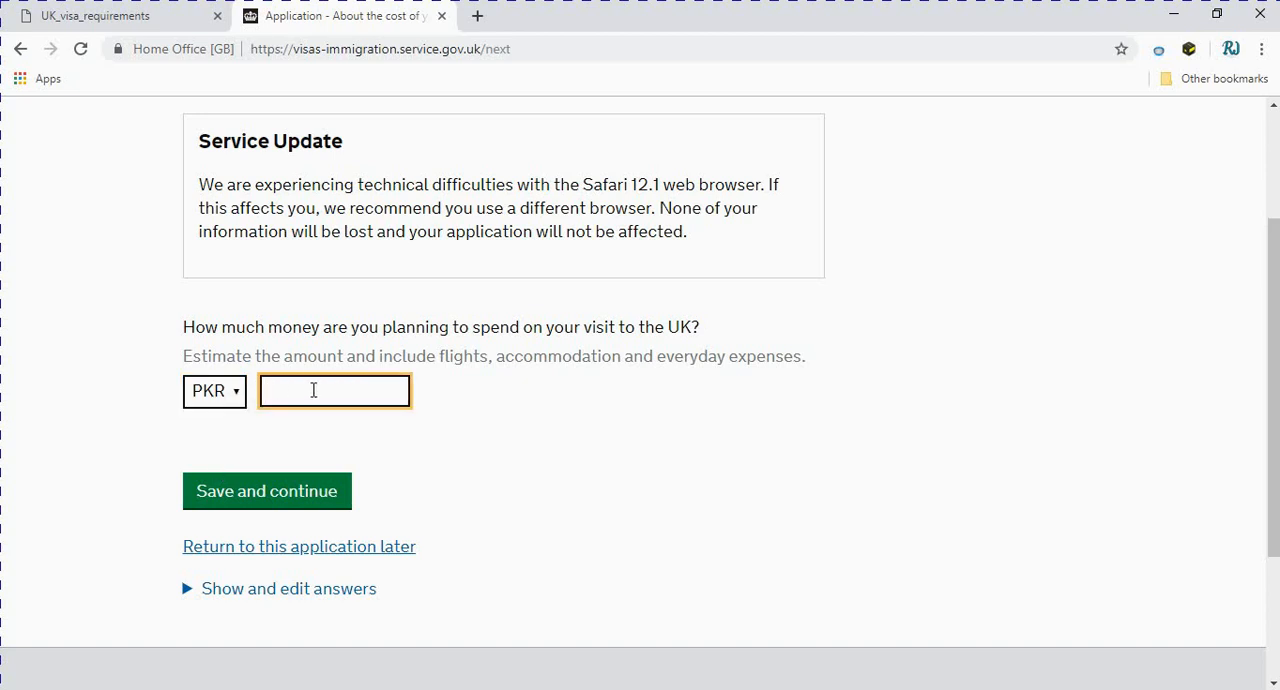
# Set the money planned to be spent on the UK visit to 4000 GBP and save the answer
pyautogui.click(238, 400)
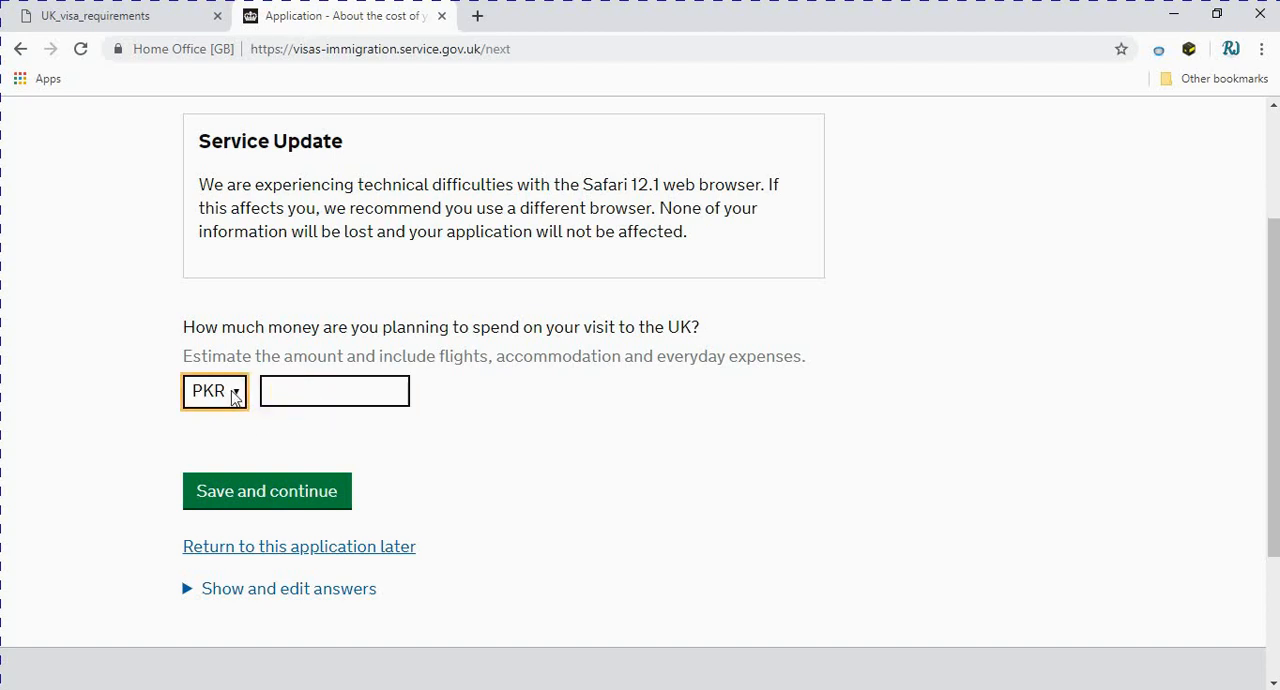
pyautogui.click(211, 451)
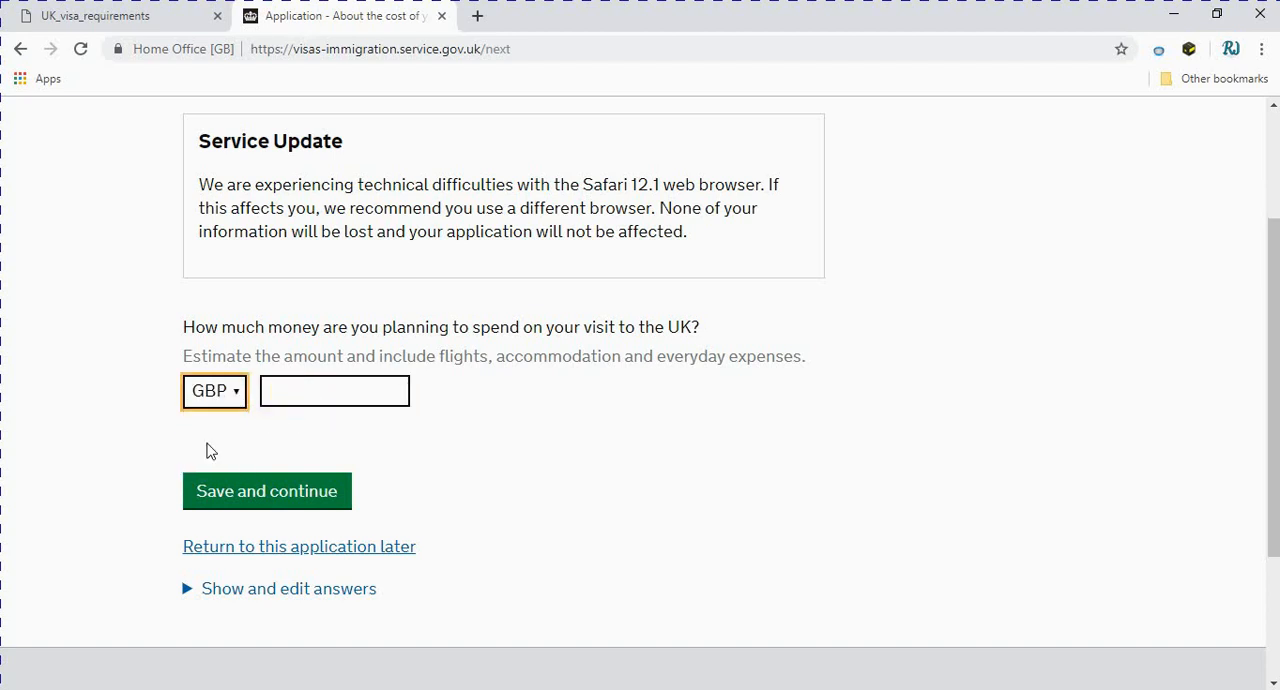
pyautogui.click(321, 393)
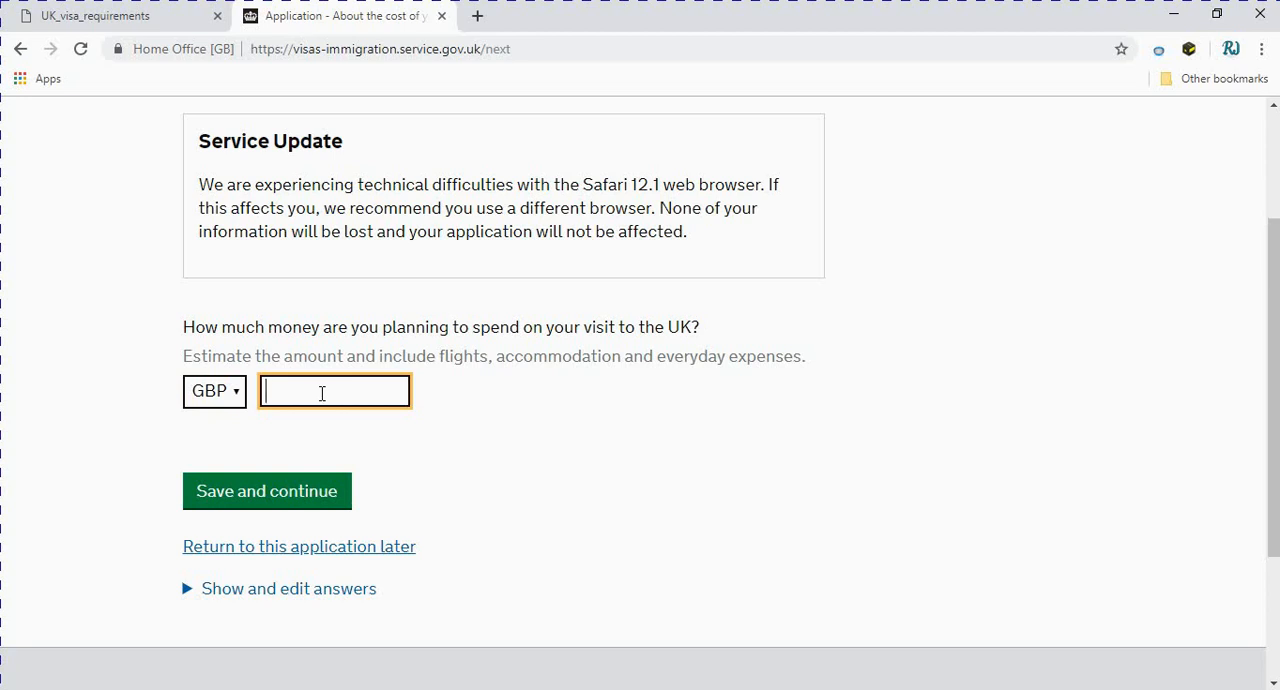
pyautogui.write('2000')
pyautogui.press('BackSpace')
pyautogui.press('BackSpace')
pyautogui.write('4000')
pyautogui.click(258, 500)
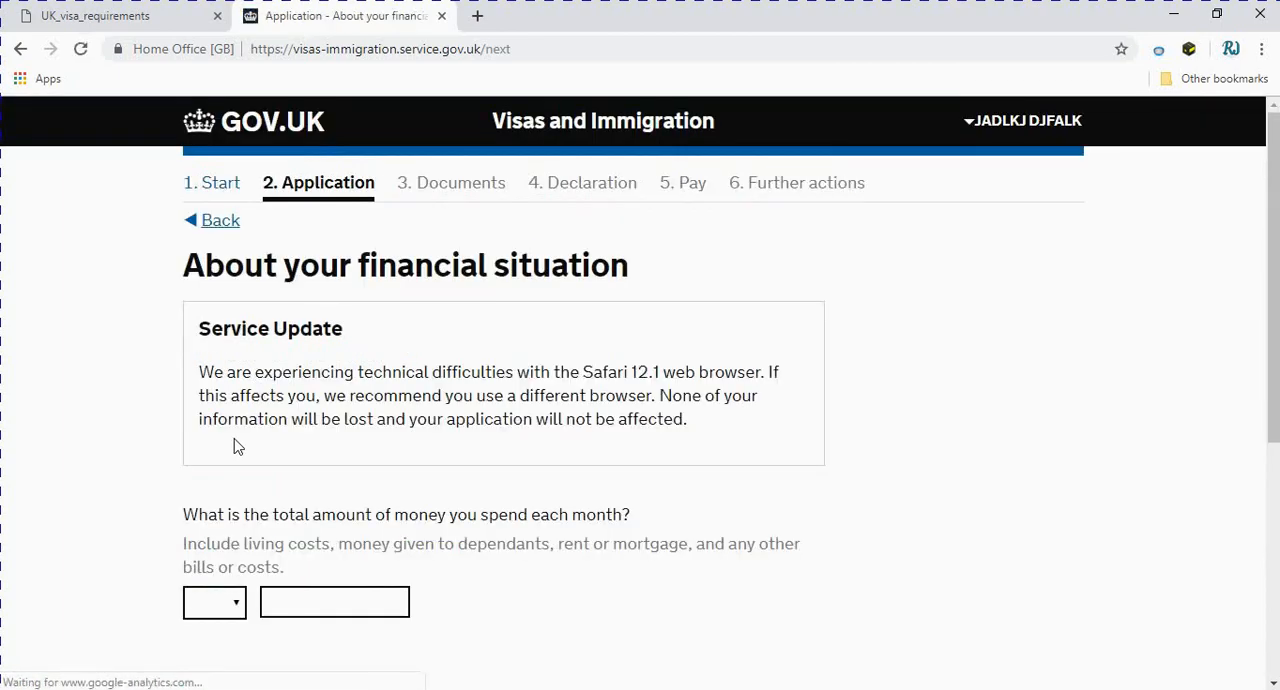
# Set the total amount of money spent each month to 3000 GBP and save the answer
pyautogui.scroll(-1, 234, 438)
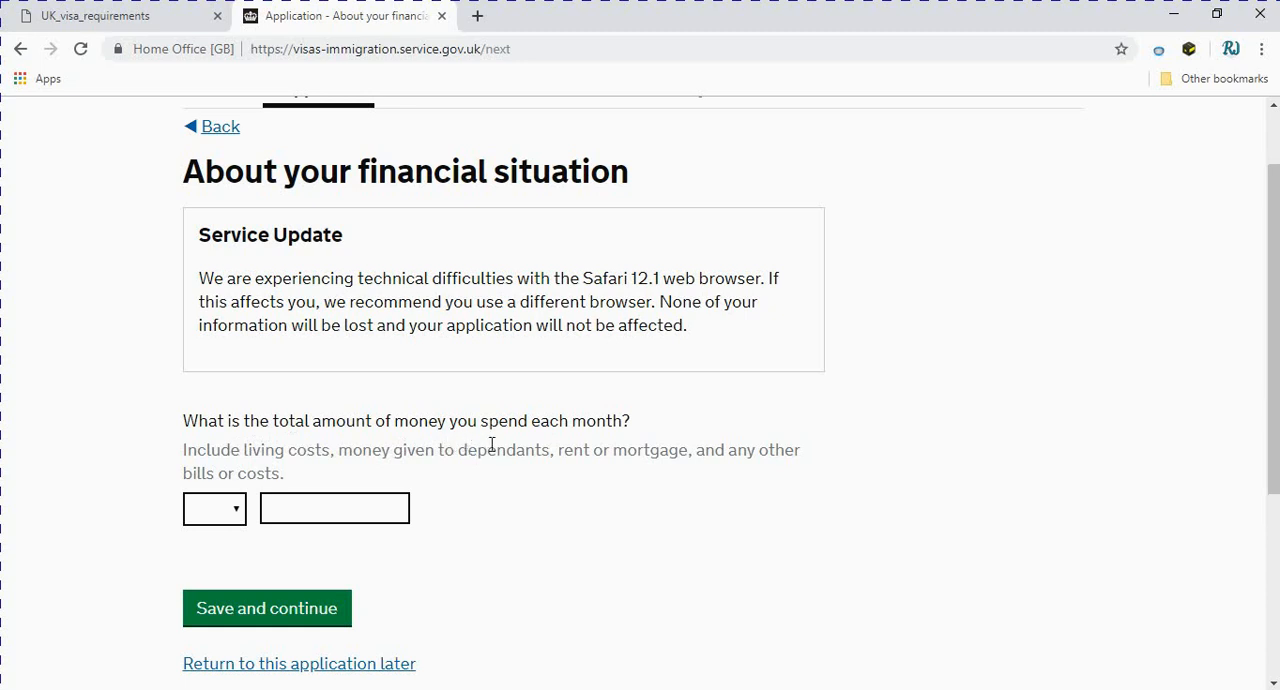
pyautogui.click(228, 508)
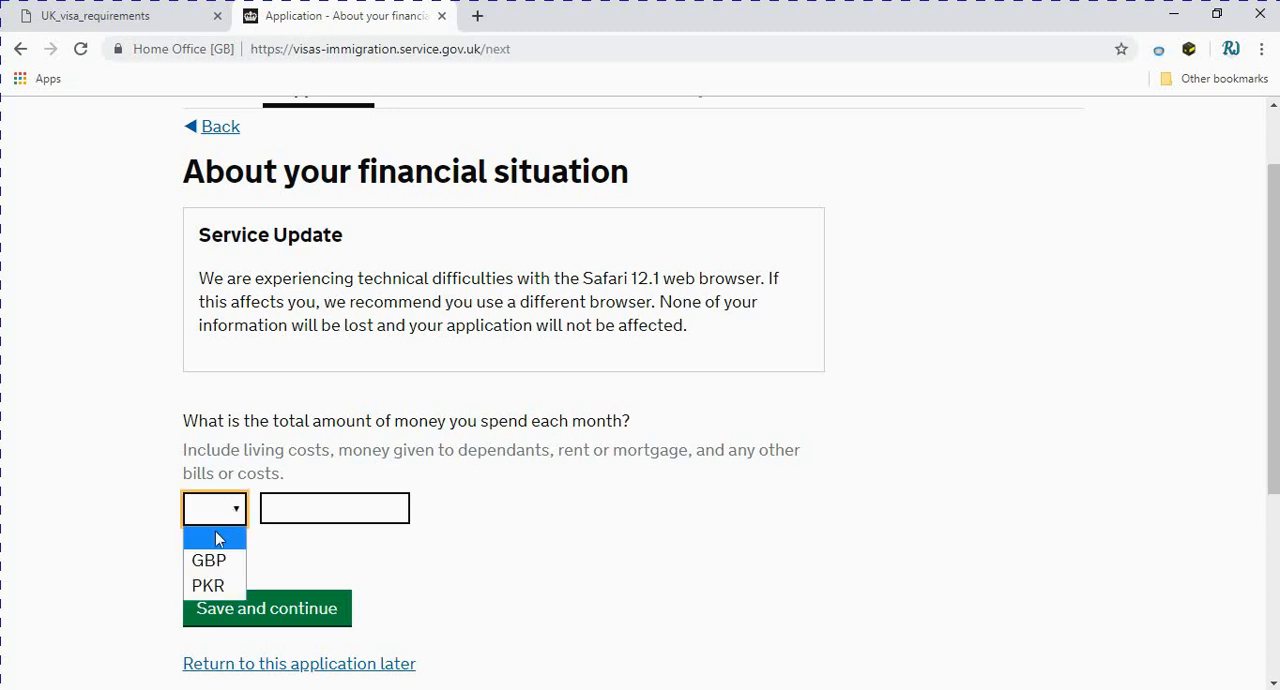
pyautogui.click(207, 586)
pyautogui.click(314, 512)
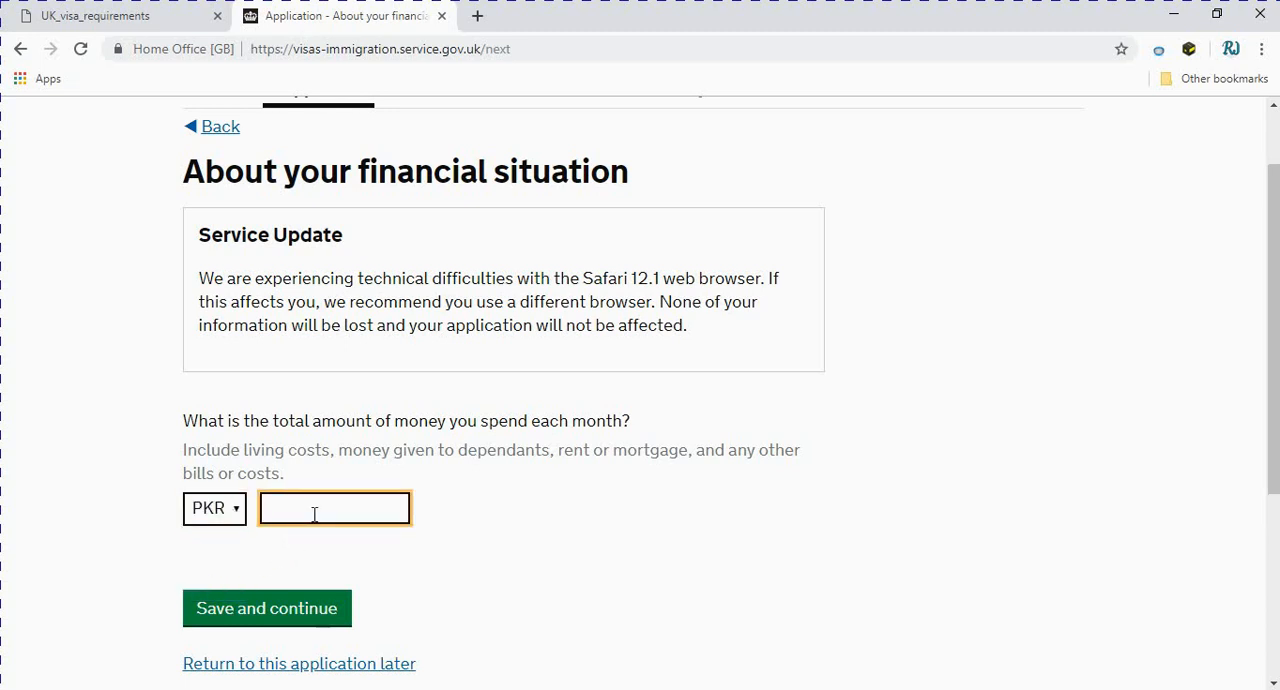
pyautogui.click(234, 512)
pyautogui.click(232, 563)
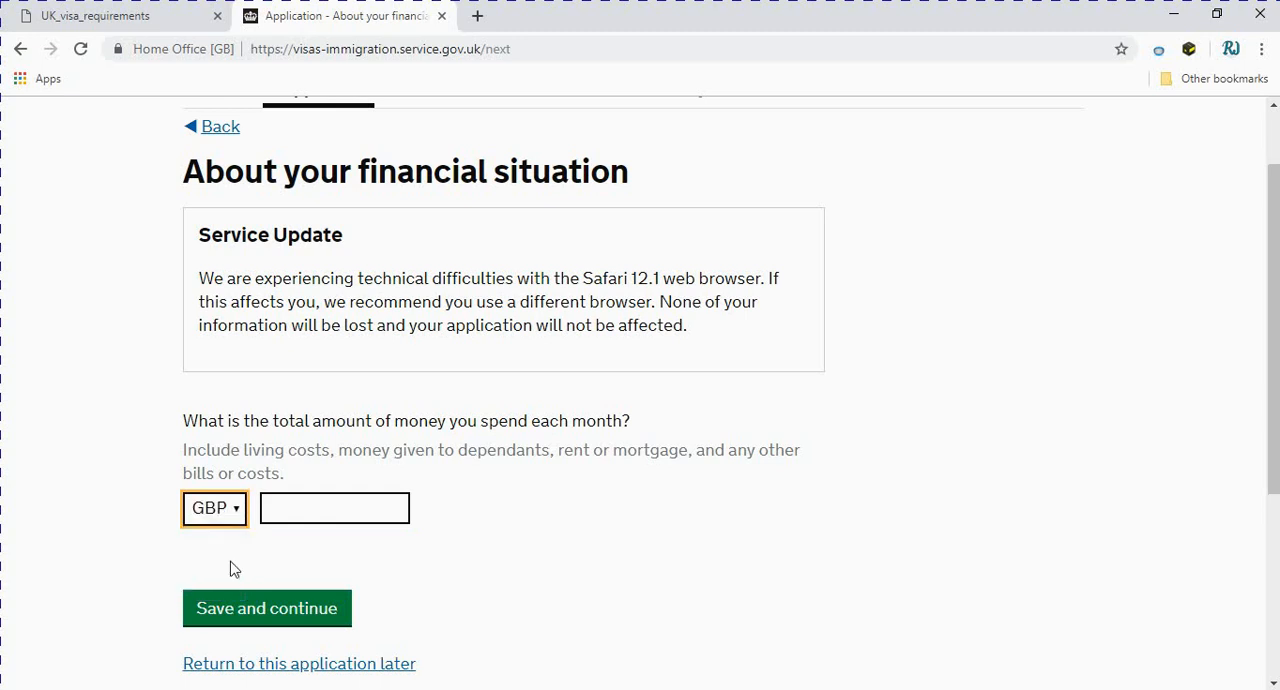
pyautogui.click(316, 508)
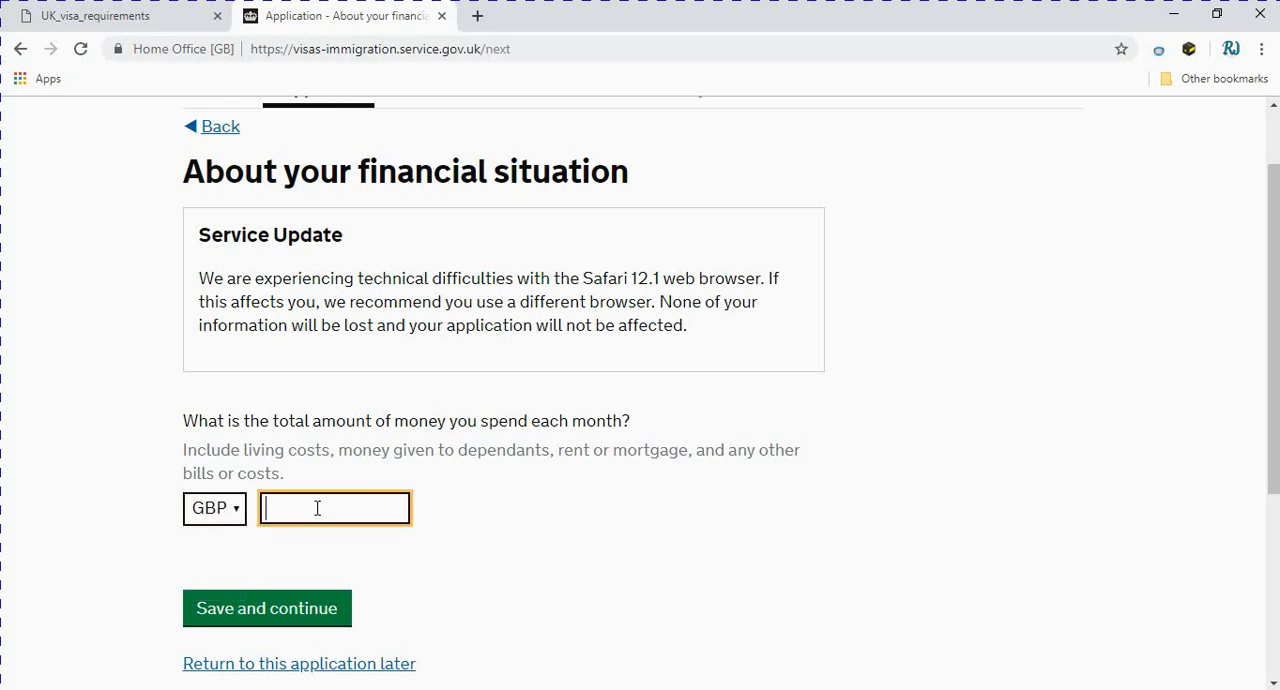
pyautogui.write('200')
pyautogui.write('3000')
pyautogui.scroll(-1, 386, 600)
pyautogui.click(250, 516)
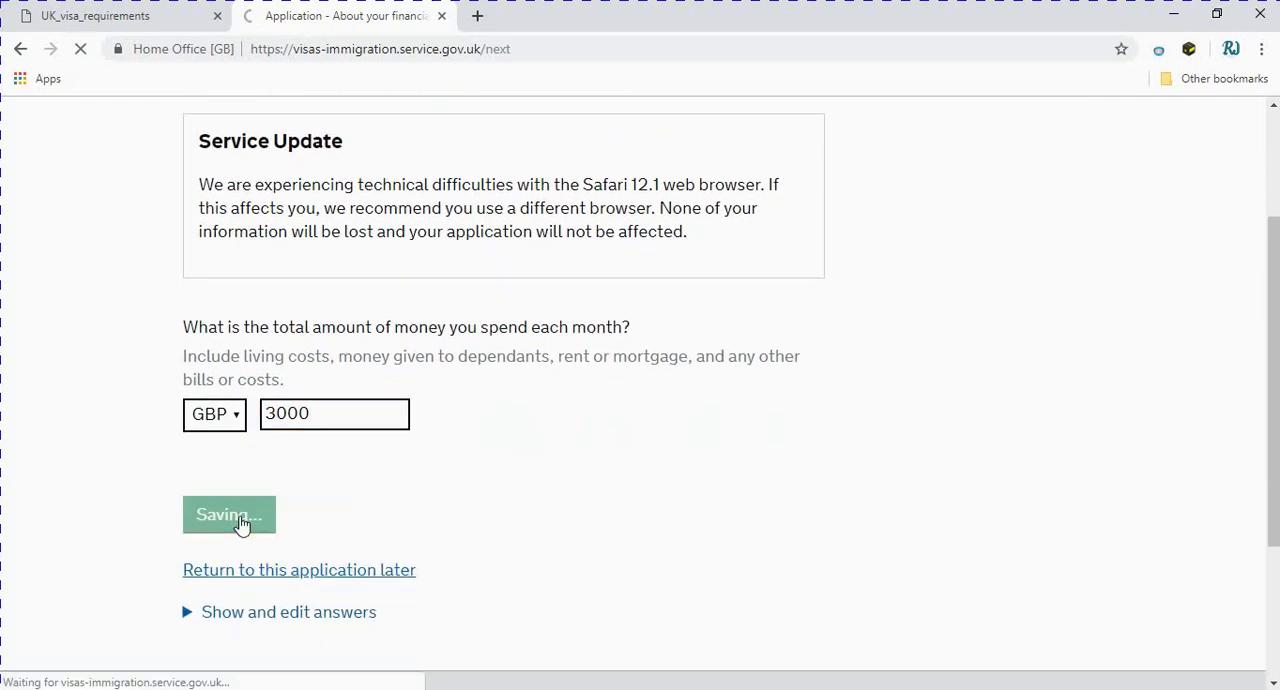
# Reopen the monthly spending answer from the list of saved answers, set it to 300 GBP and save it
pyautogui.scroll(-1, 360, 525)
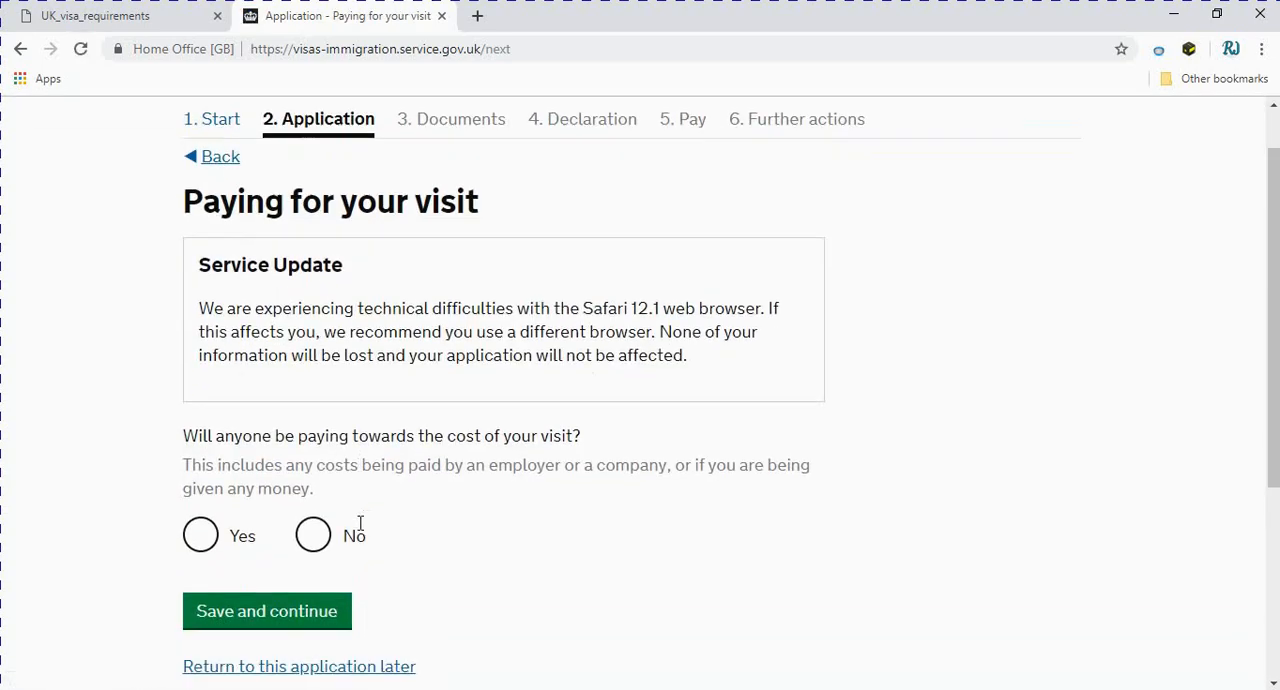
pyautogui.scroll(-3, 360, 525)
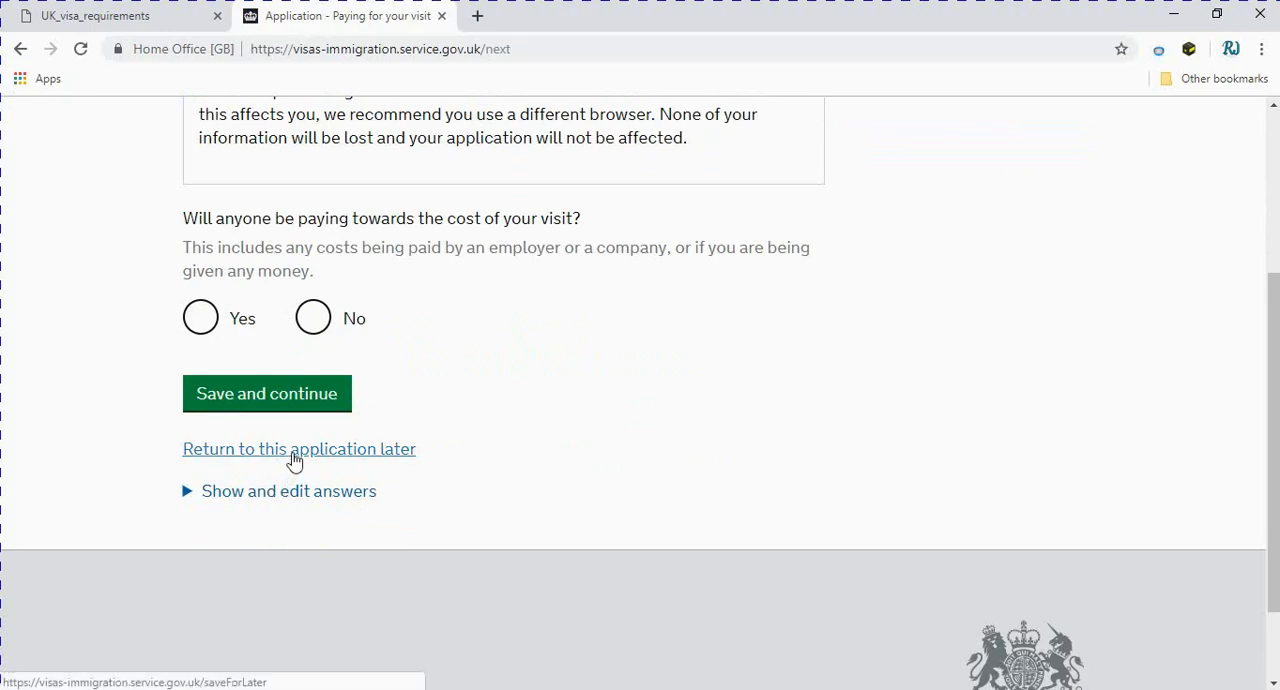
pyautogui.click(280, 494)
pyautogui.scroll(-1, 441, 553)
pyautogui.scroll(-15, 441, 553)
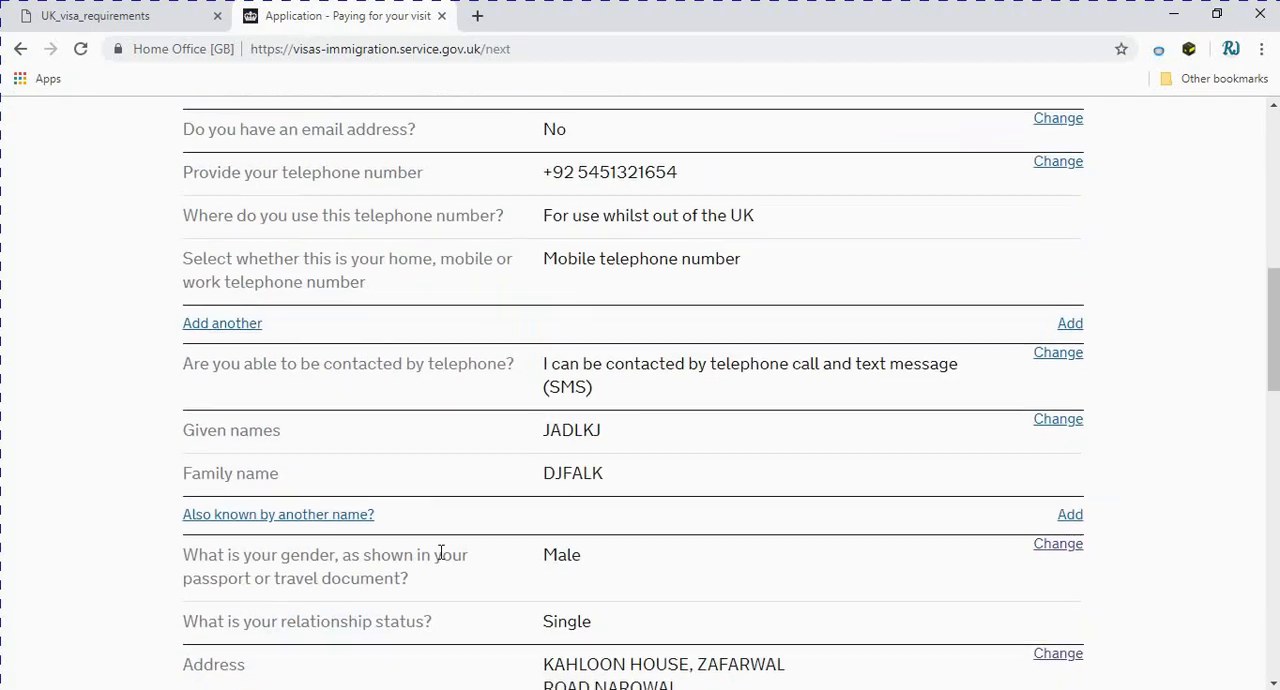
pyautogui.scroll(-7, 441, 553)
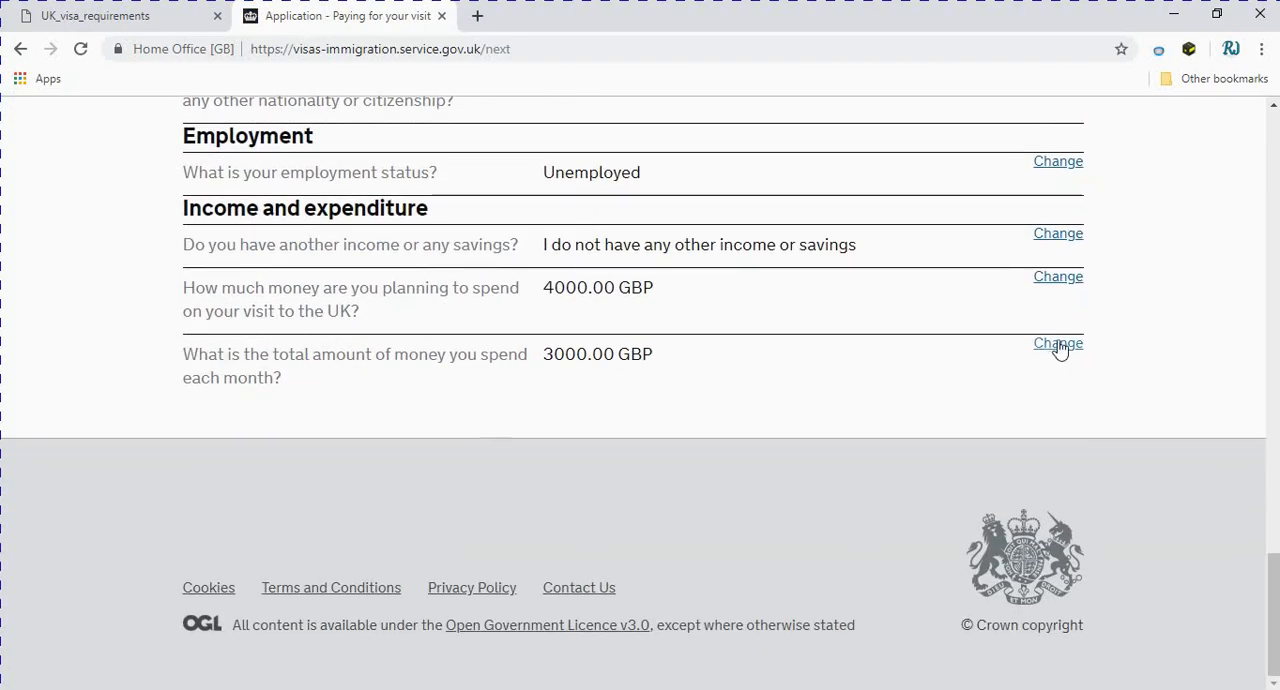
pyautogui.click(1060, 345)
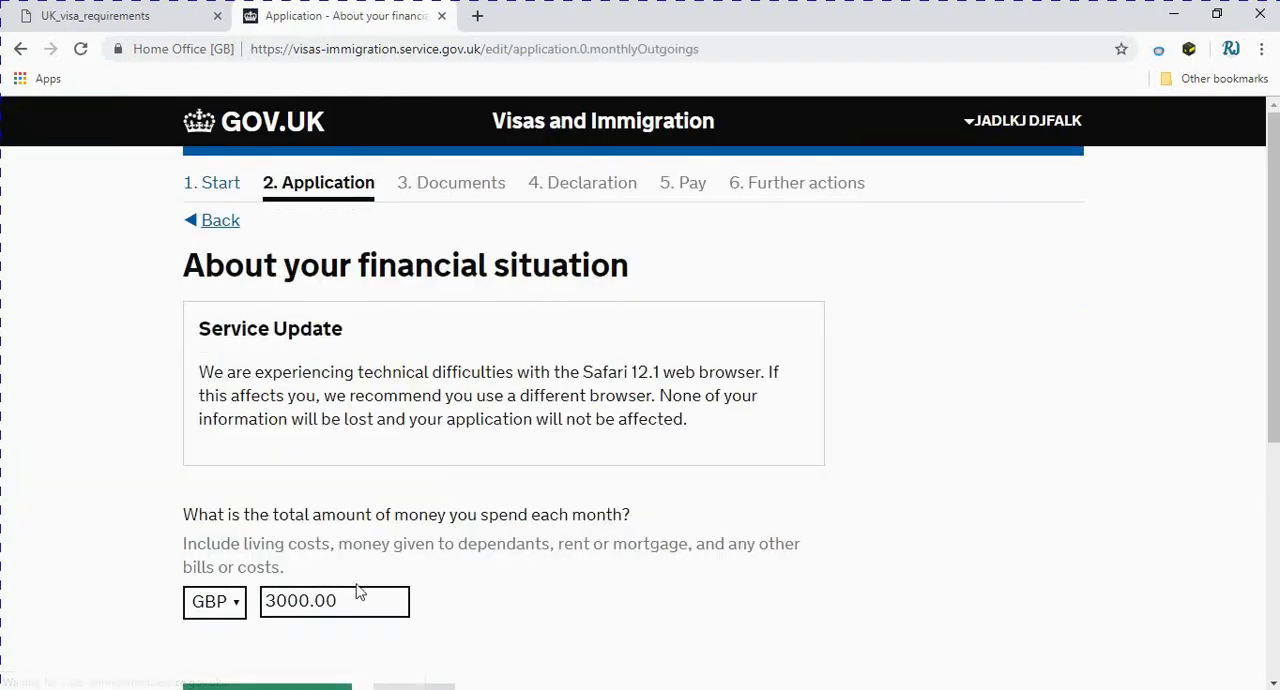
pyautogui.moveTo(363, 600); pyautogui.dragTo(228, 605)
pyautogui.write('300')
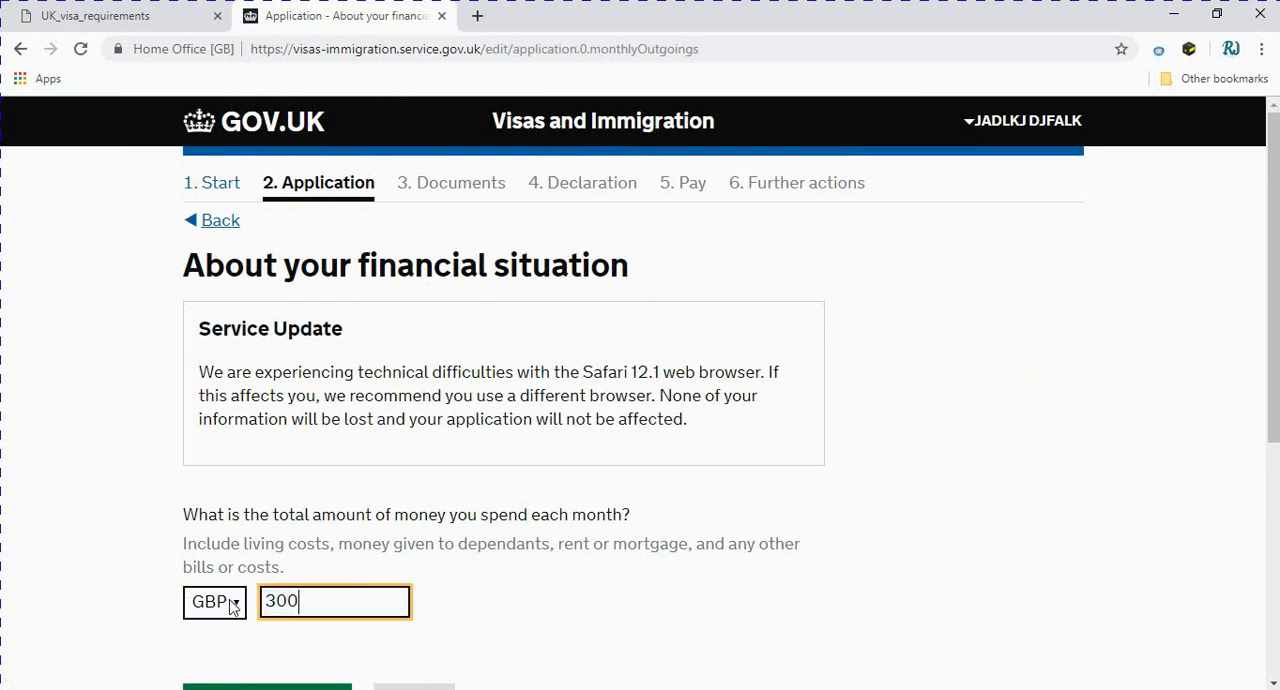
pyautogui.scroll(-2, 232, 604)
pyautogui.click(235, 525)
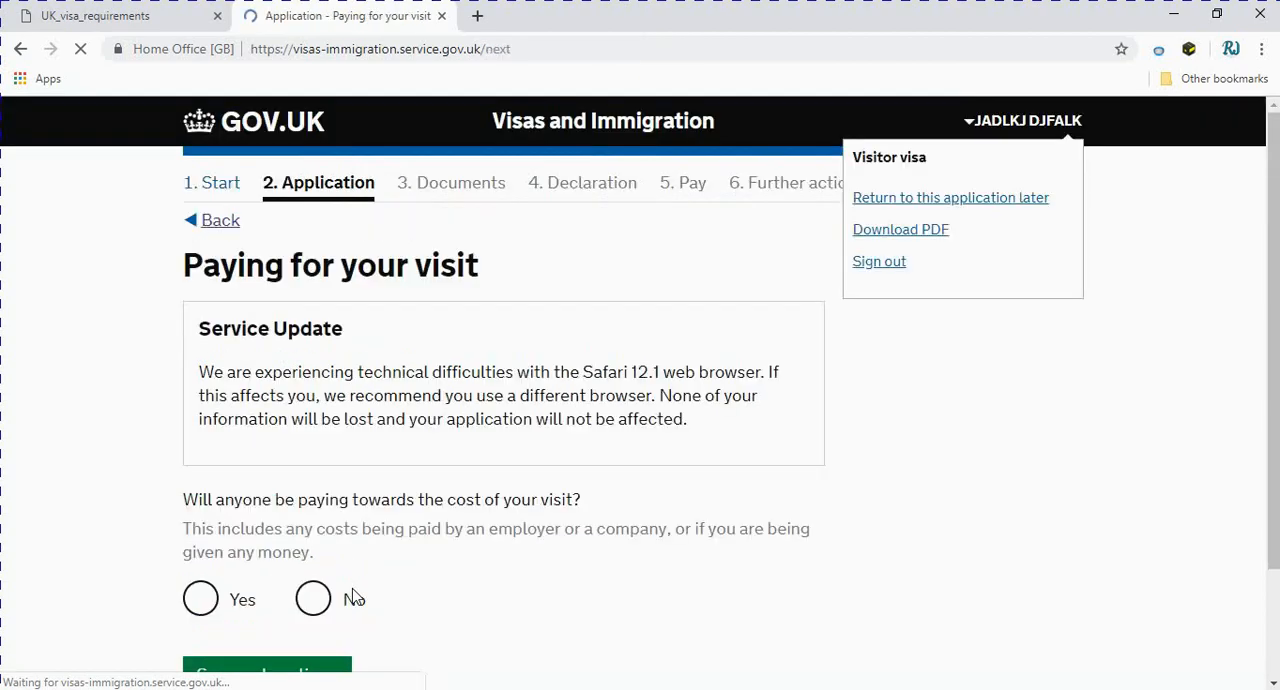
# Read the service update notice and the question about anyone paying towards the cost of the visit
pyautogui.scroll(-2, 357, 594)
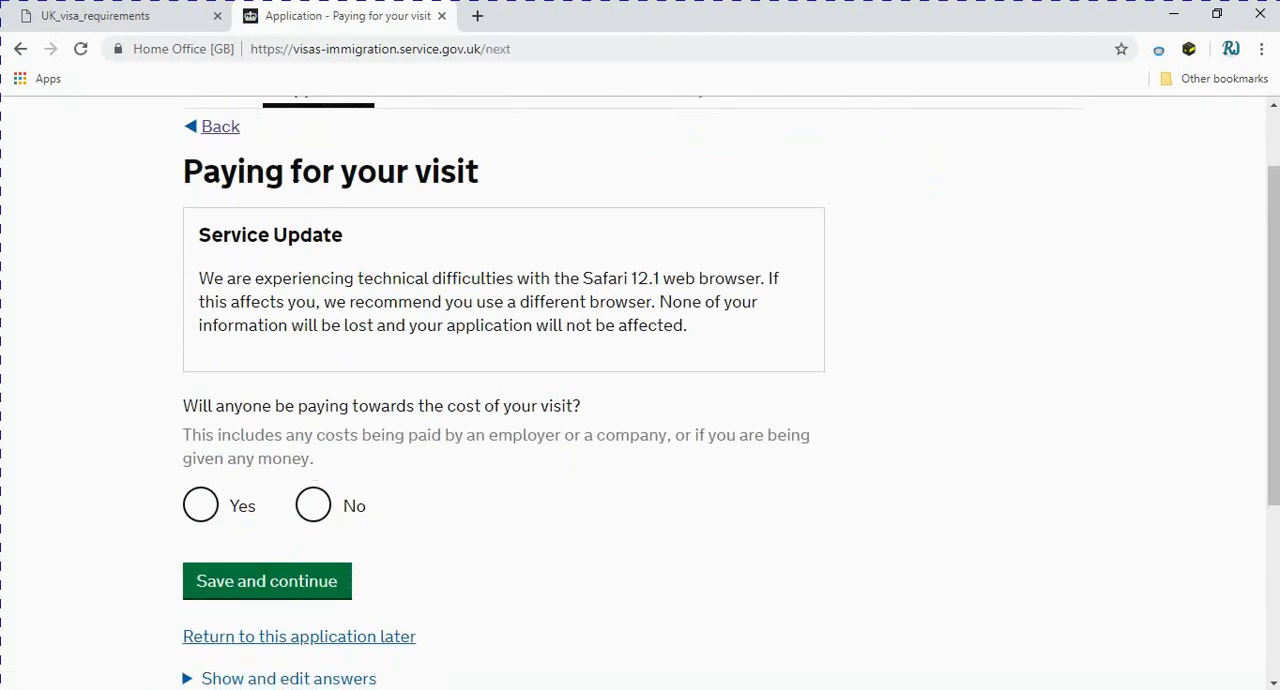
pyautogui.scroll(-2, 143, 630)
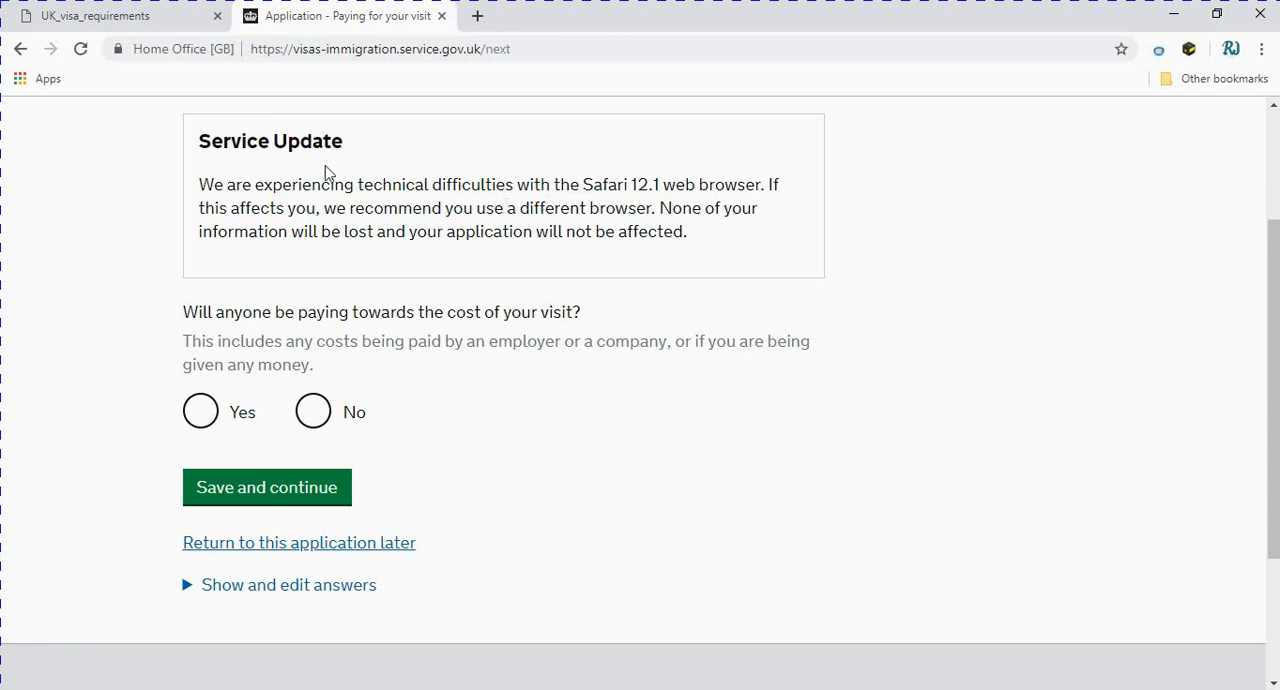
pyautogui.scroll(-1, 329, 180)
pyautogui.scroll(2, 329, 180)
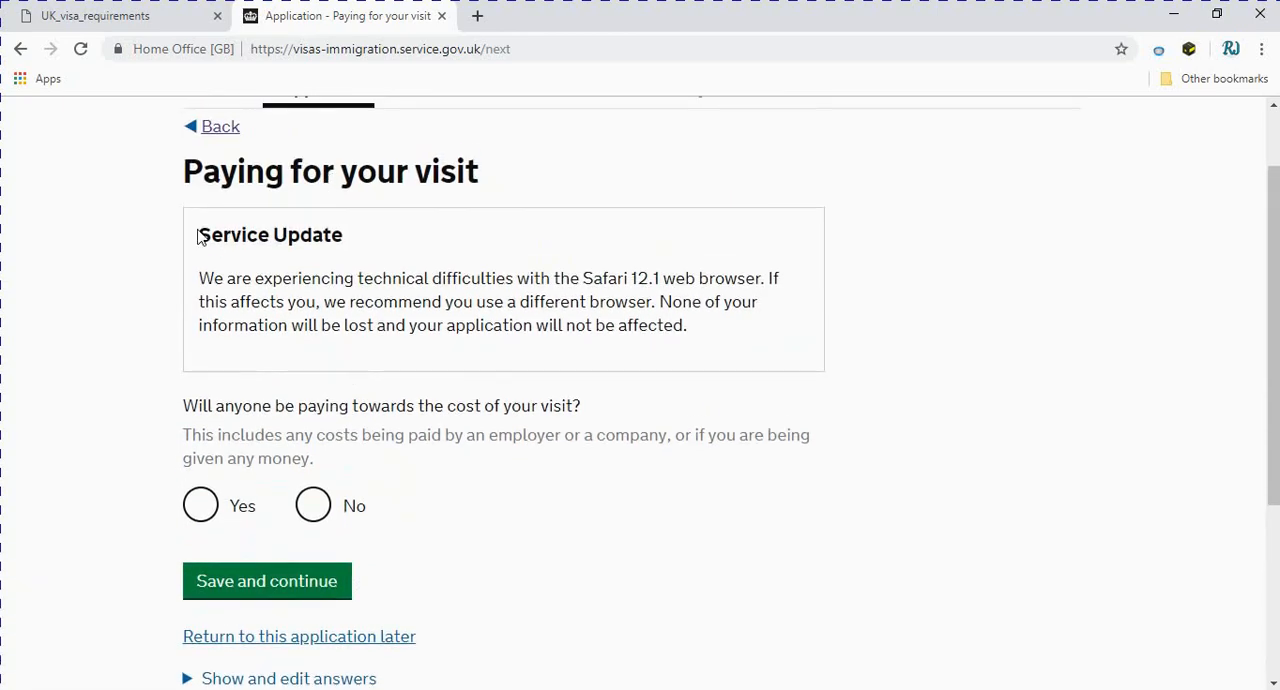
pyautogui.moveTo(200, 236); pyautogui.dragTo(376, 256)
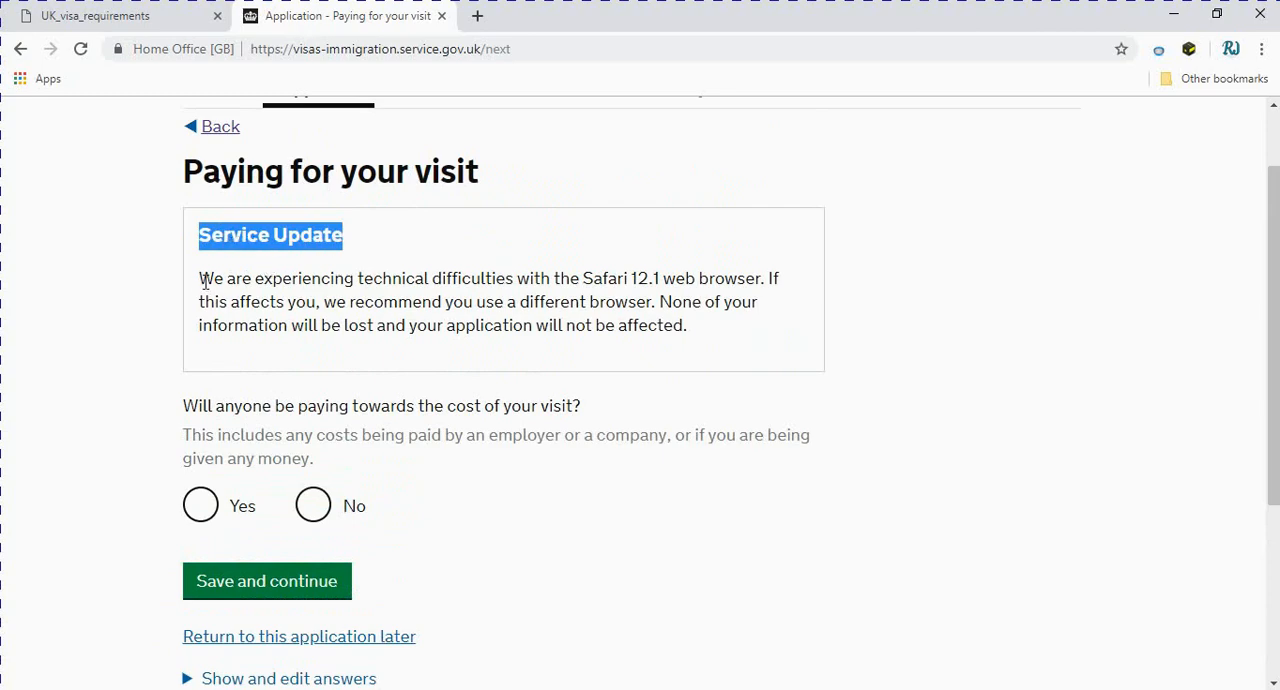
pyautogui.moveTo(204, 283); pyautogui.dragTo(706, 353)
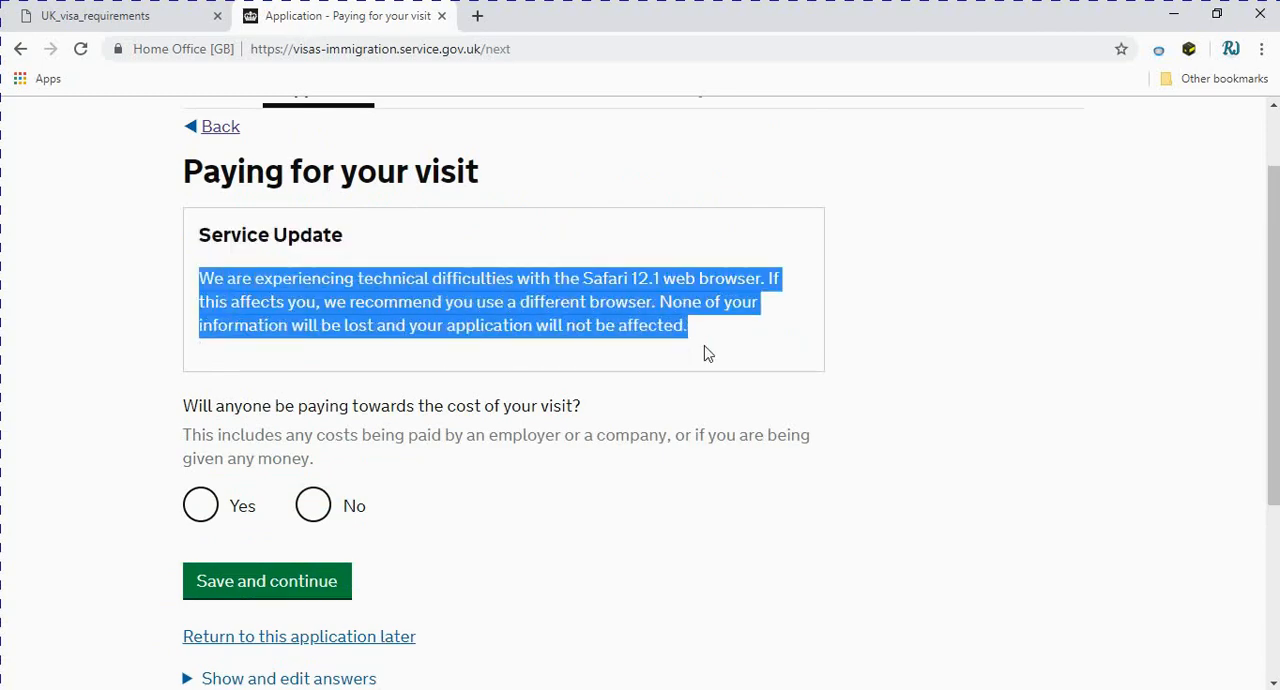
pyautogui.moveTo(166, 410); pyautogui.dragTo(486, 466)
pyautogui.click(181, 410)
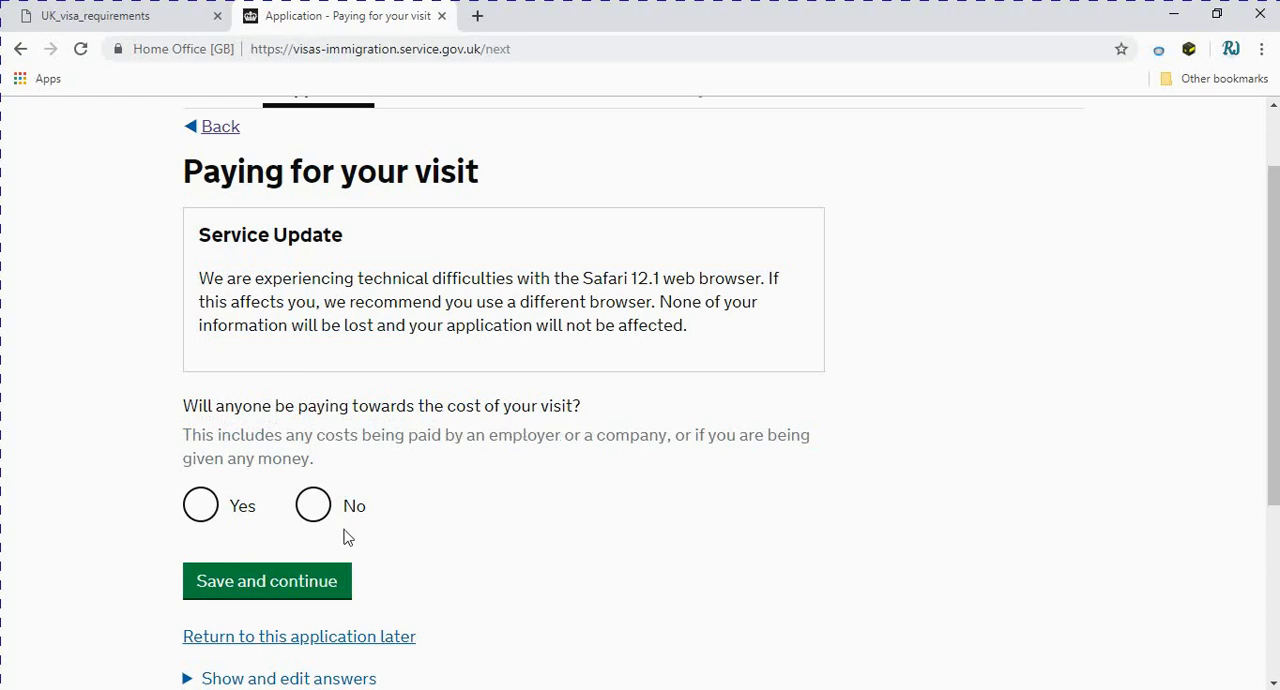
# Answer No to anyone paying towards the cost of the visit and save the answer
pyautogui.click(313, 505)
pyautogui.scroll(-1, 290, 530)
pyautogui.click(266, 500)
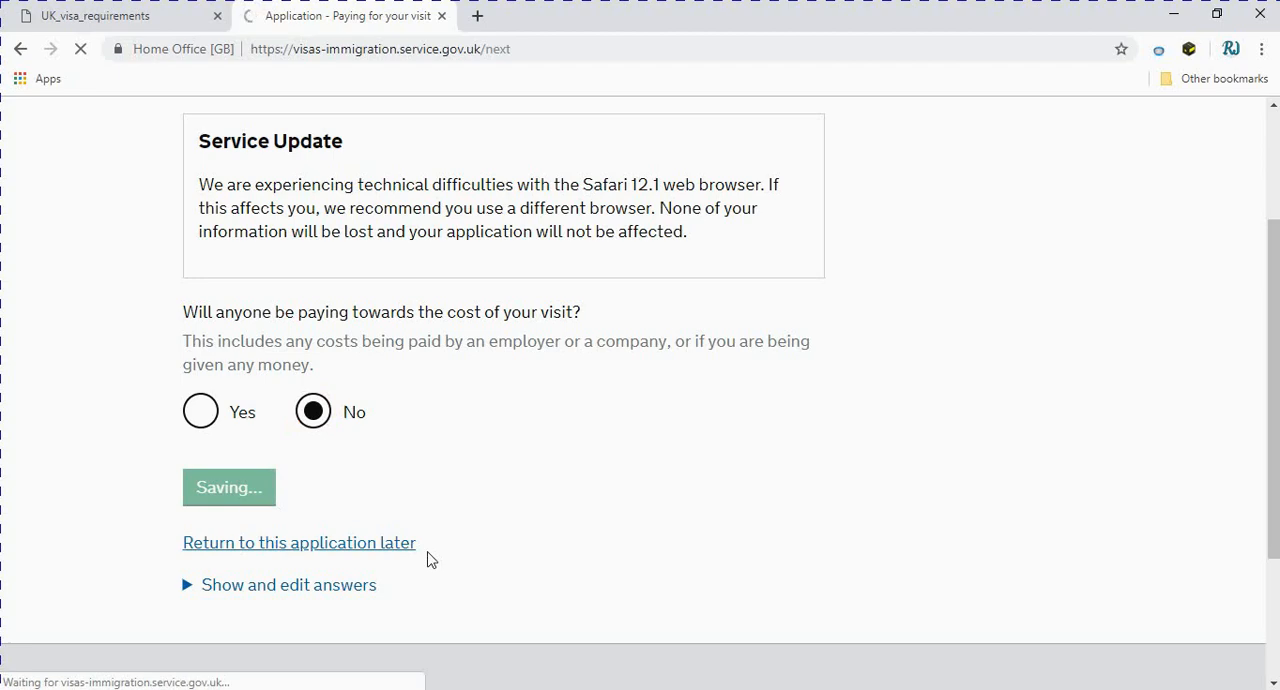
# Enter 20 06 2019 as the date planned for arriving in the UK
pyautogui.scroll(-1, 430, 551)
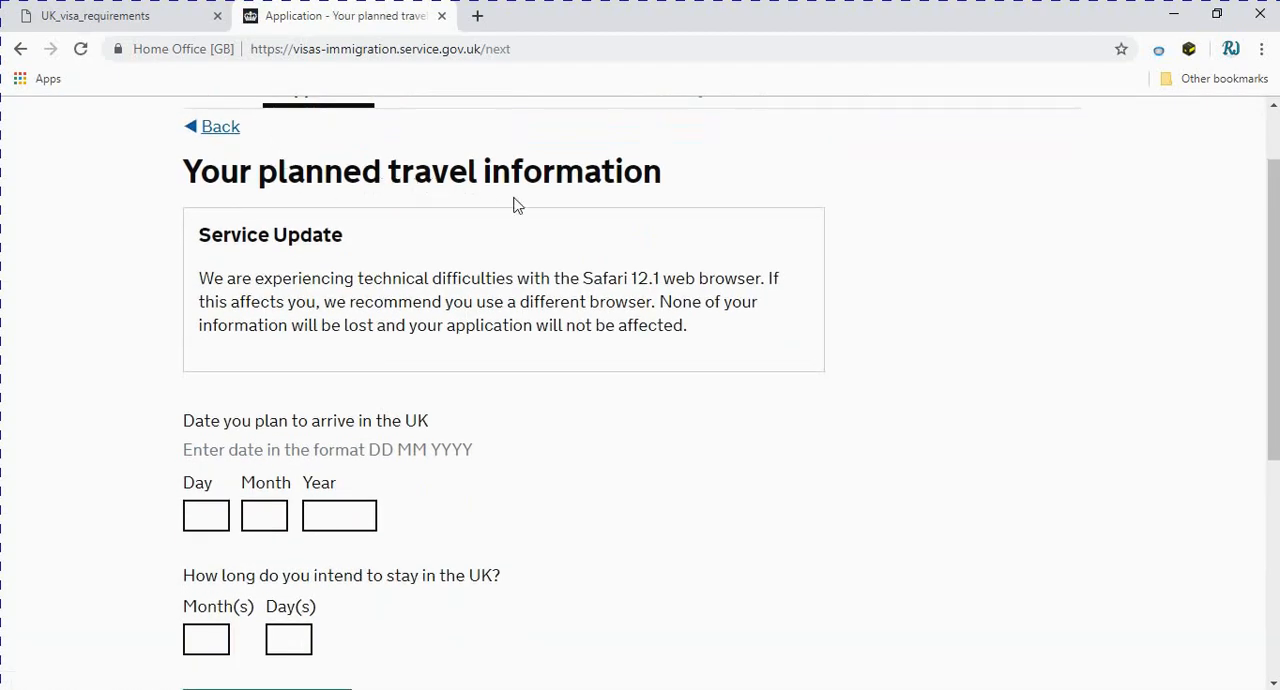
pyautogui.scroll(-1, 524, 466)
pyautogui.click(207, 418)
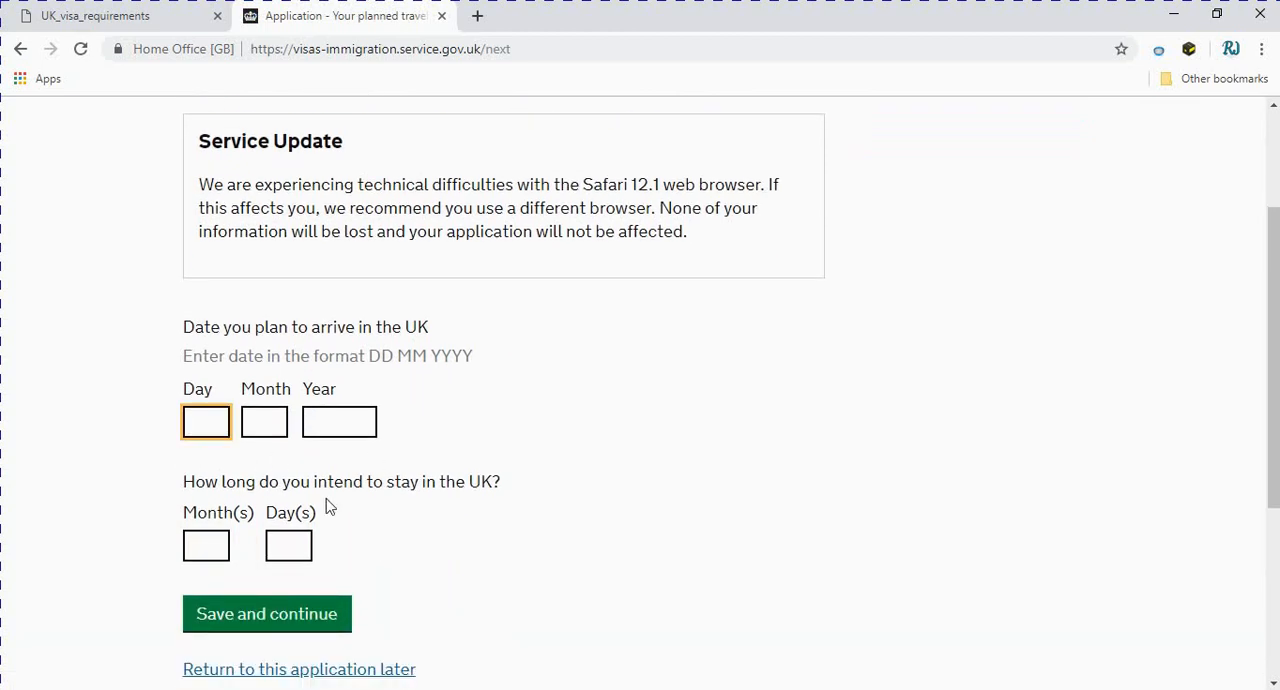
pyautogui.write('20')
pyautogui.click(273, 424)
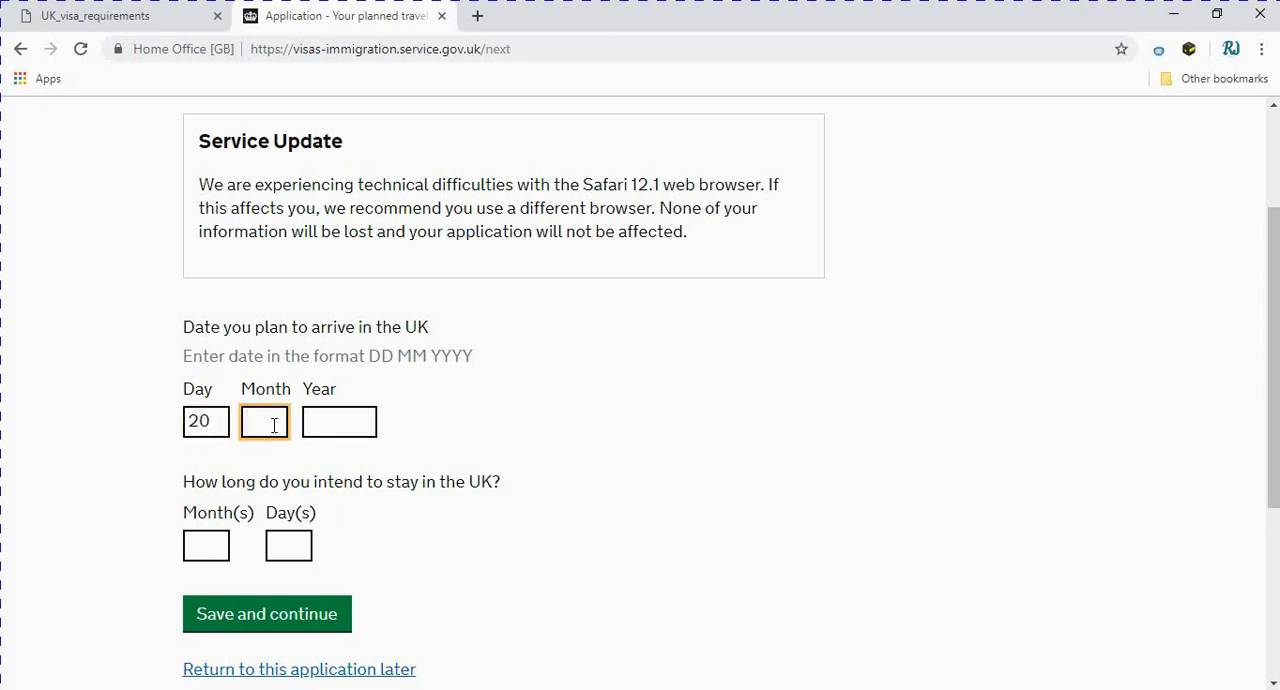
pyautogui.write('06')
pyautogui.click(355, 423)
pyautogui.write('2019')
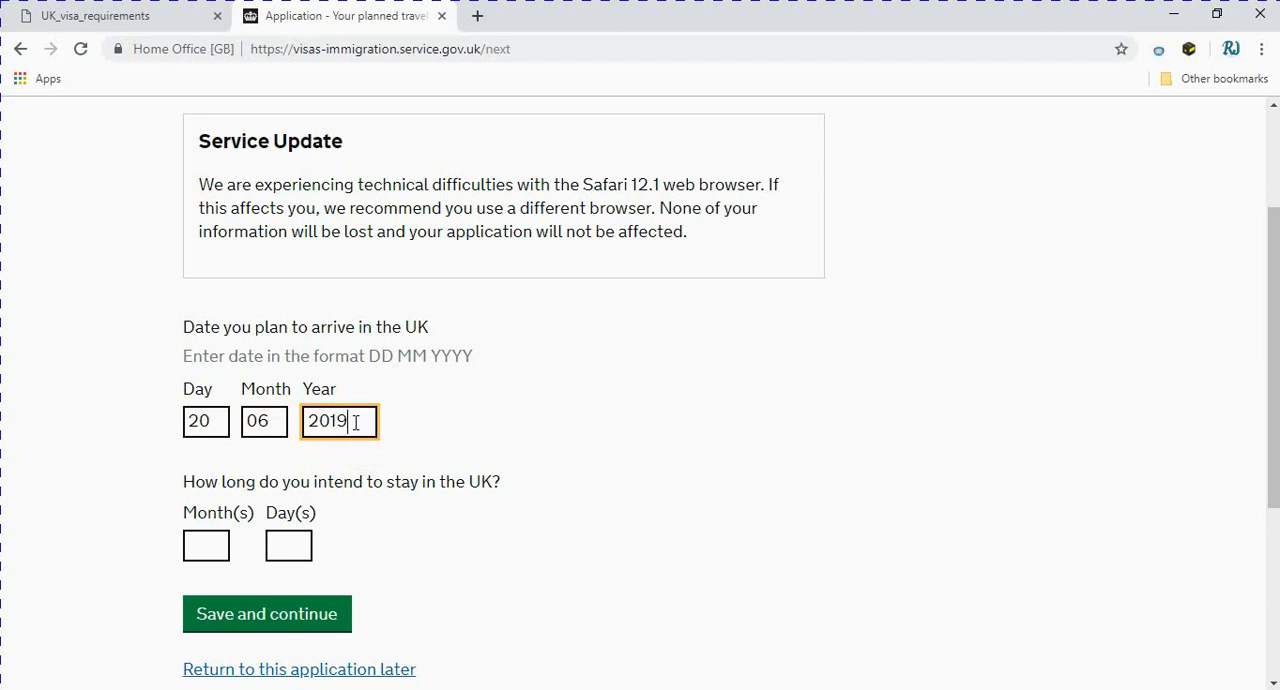
# Set the intended length of stay in the UK to 0 months and 10 days and save the travel information
pyautogui.click(211, 546)
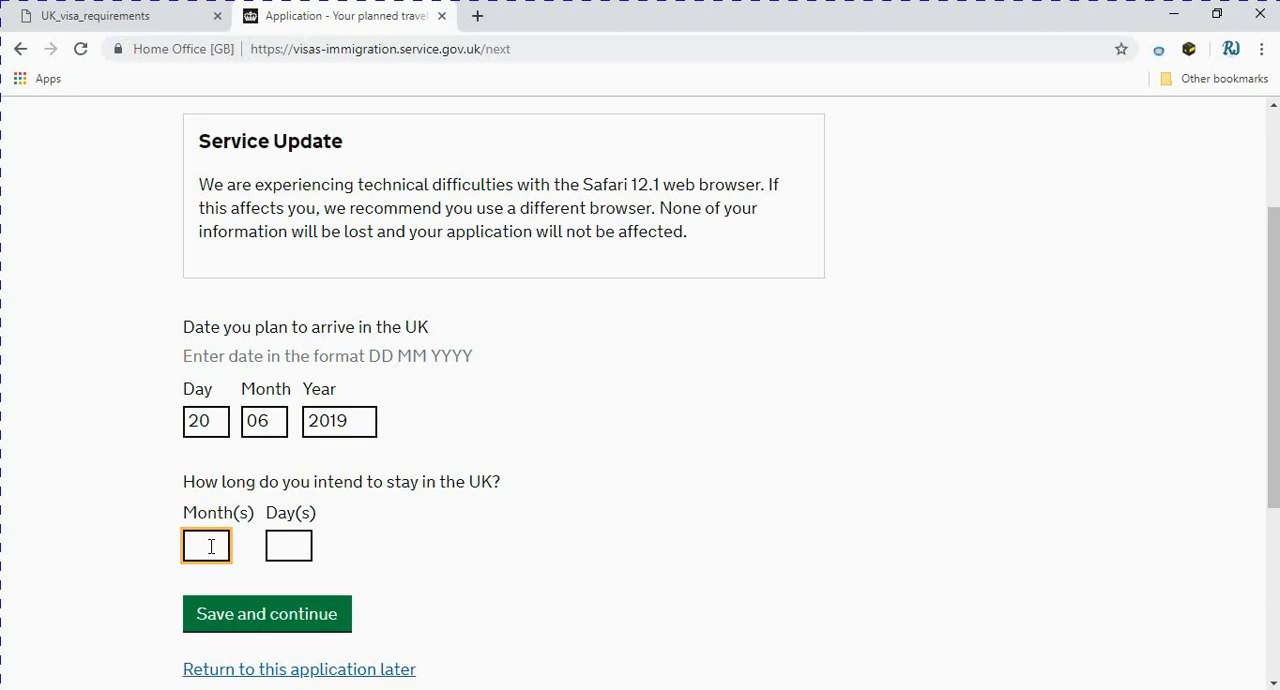
pyautogui.scroll(-1, 366, 620)
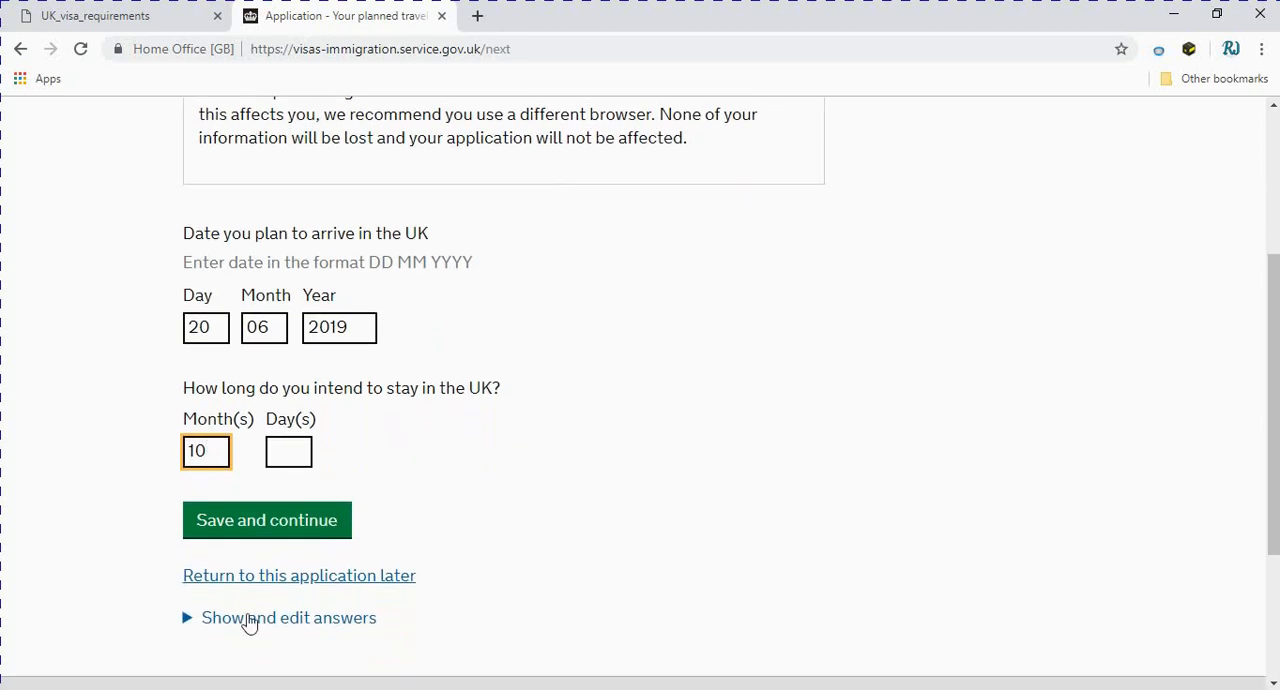
pyautogui.moveTo(211, 450); pyautogui.dragTo(126, 451)
pyautogui.write('0')
pyautogui.click(300, 452)
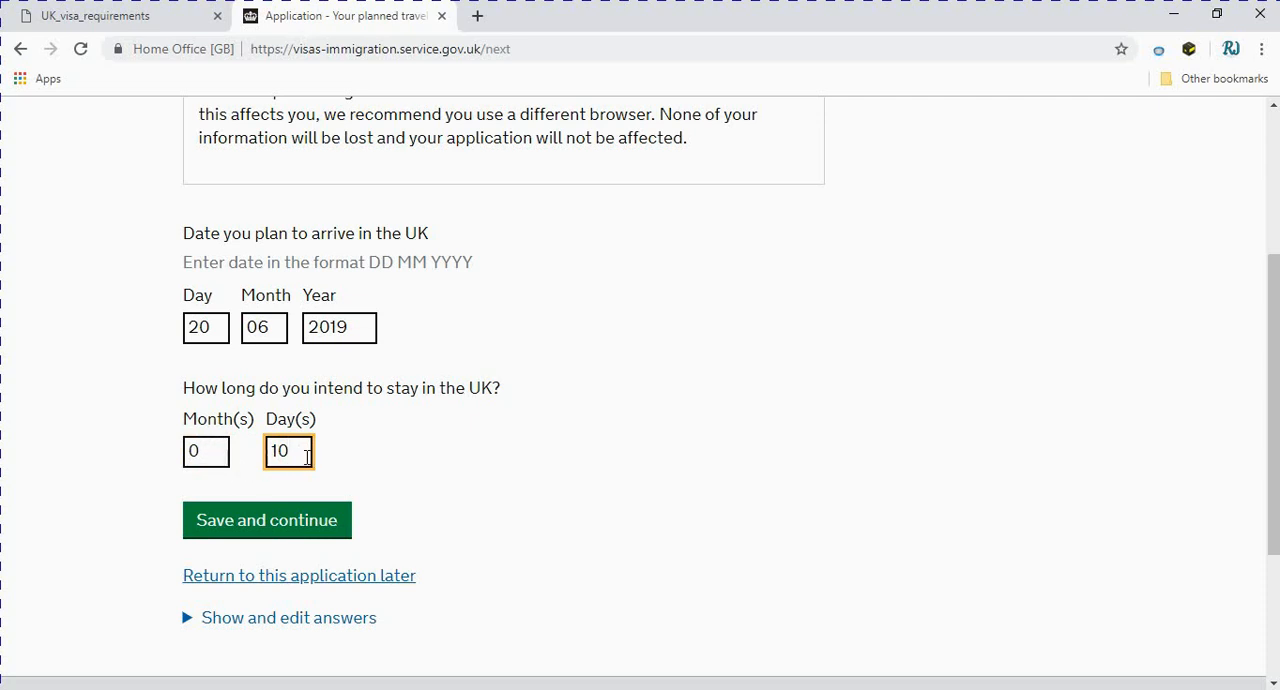
pyautogui.click(204, 455)
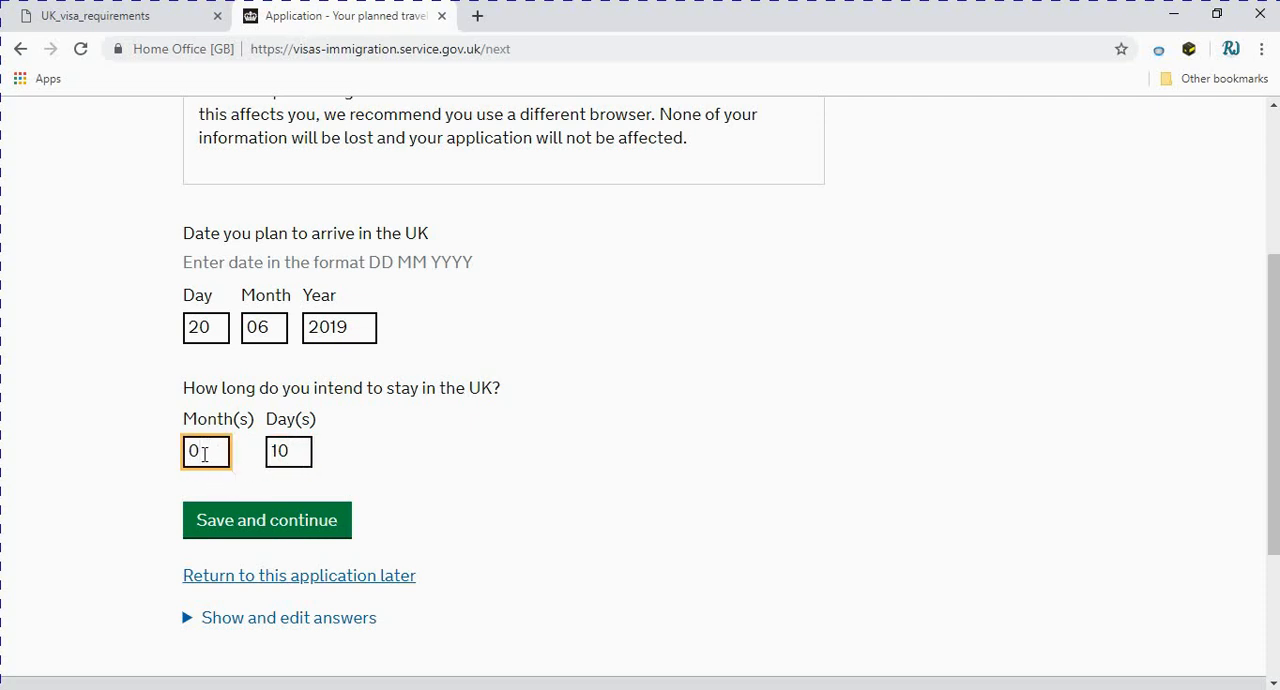
pyautogui.click(278, 522)
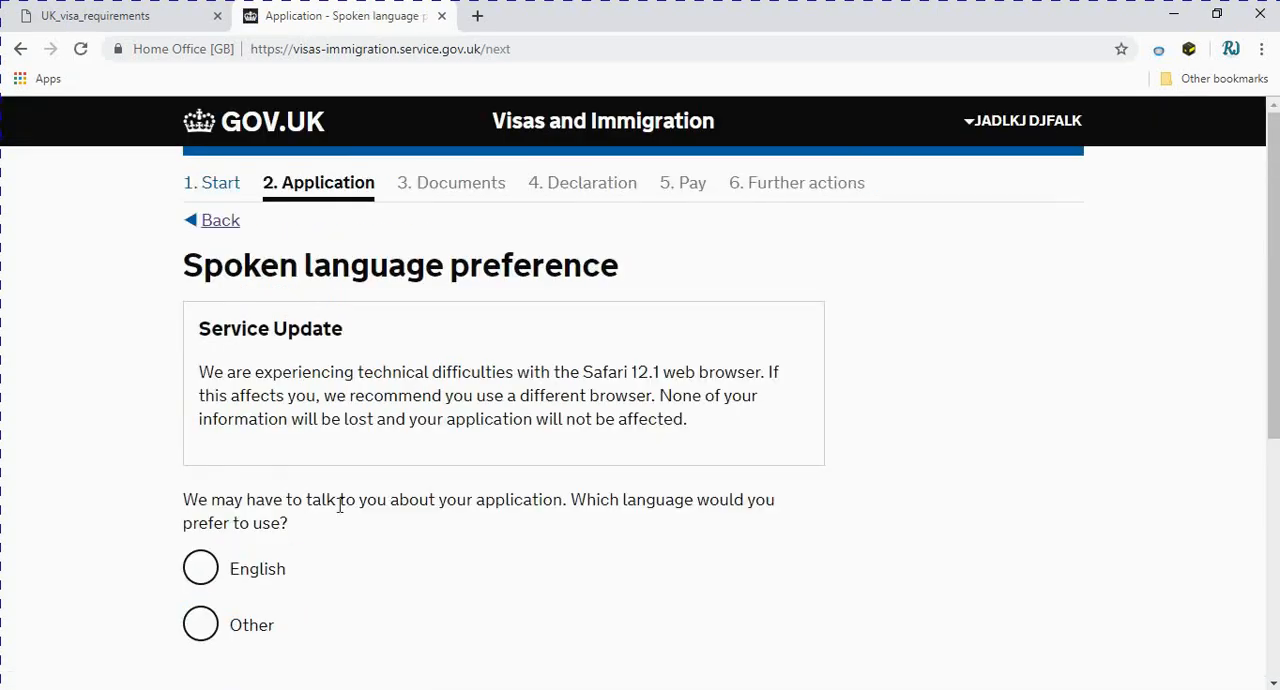
# Choose English as the preferred spoken language for talking about the application and save the answer
pyautogui.scroll(-2, 338, 502)
pyautogui.scroll(1, 339, 504)
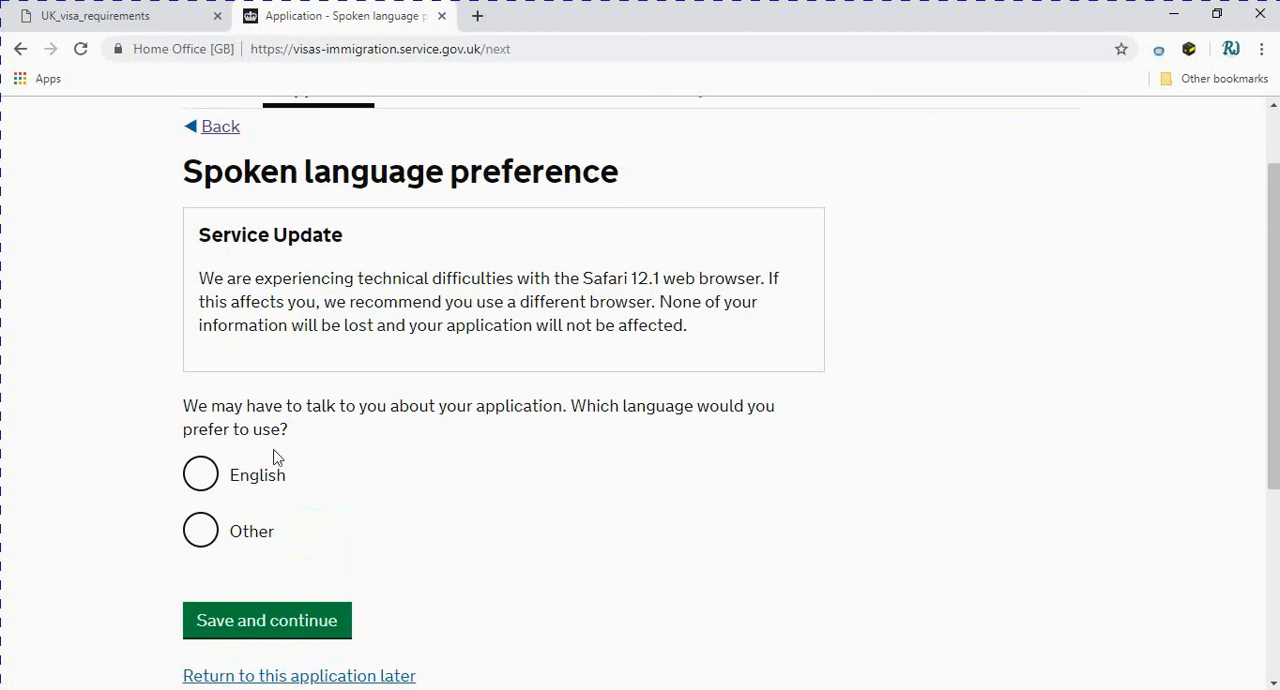
pyautogui.click(201, 476)
pyautogui.scroll(-1, 374, 554)
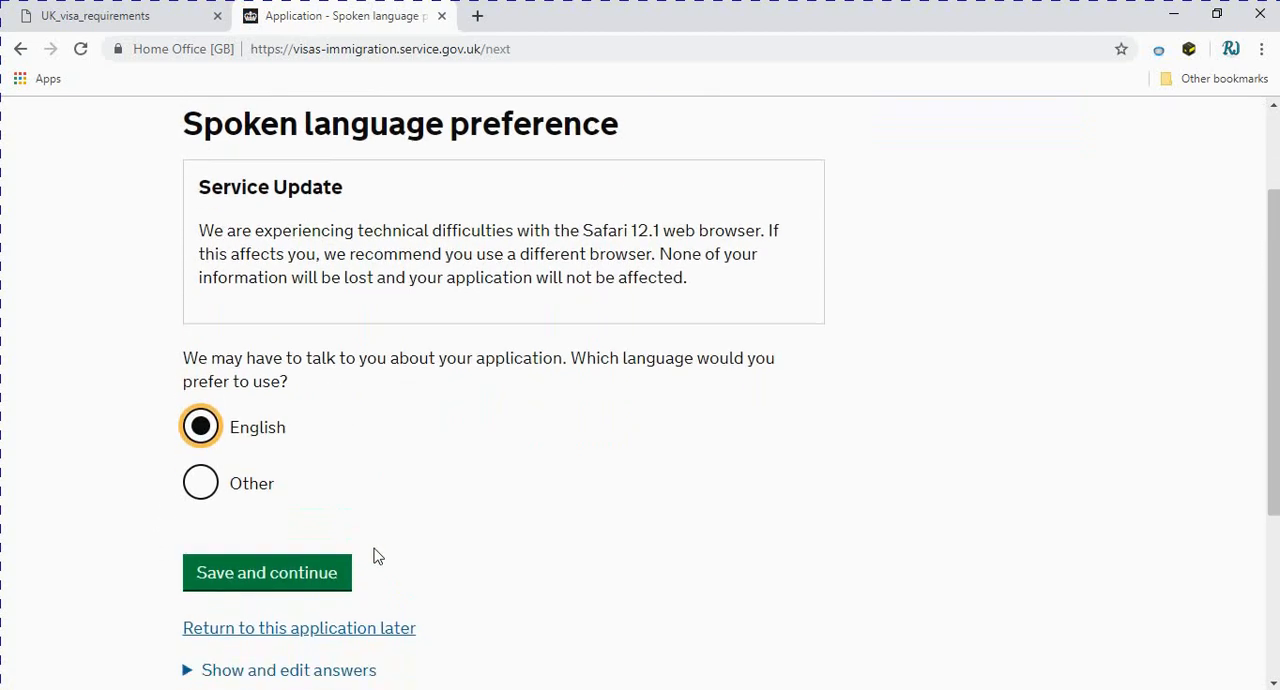
pyautogui.click(279, 531)
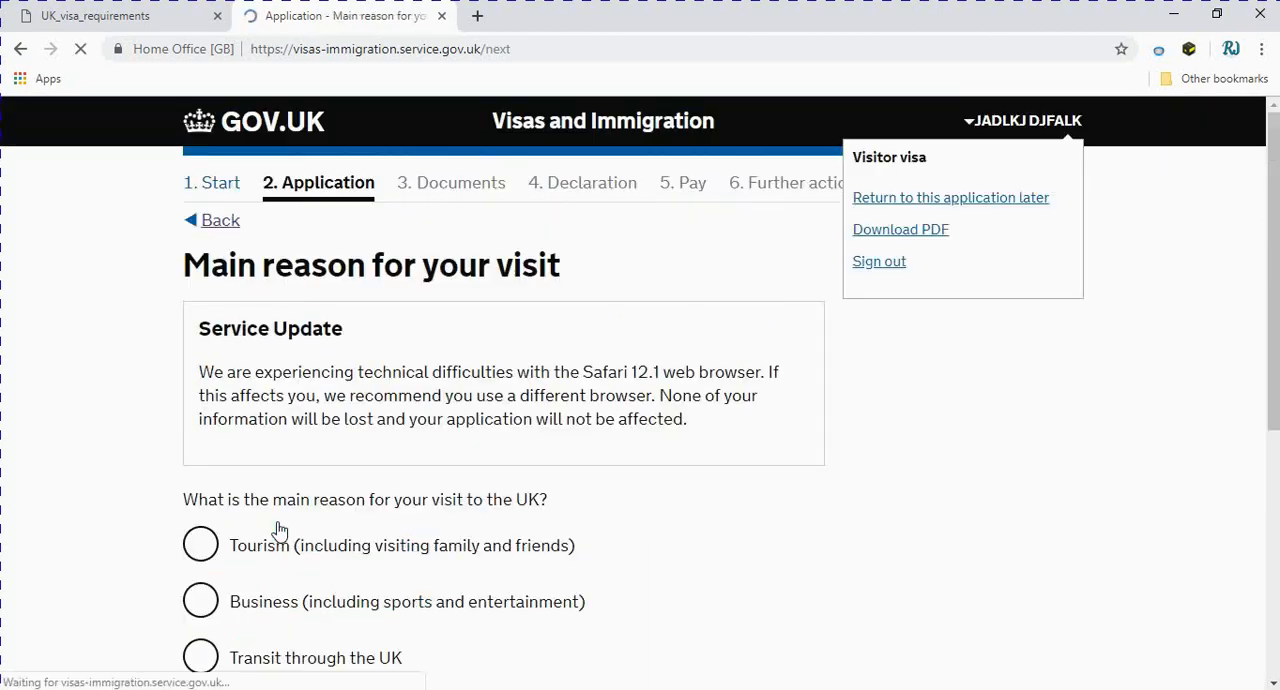
pyautogui.scroll(-1, 350, 508)
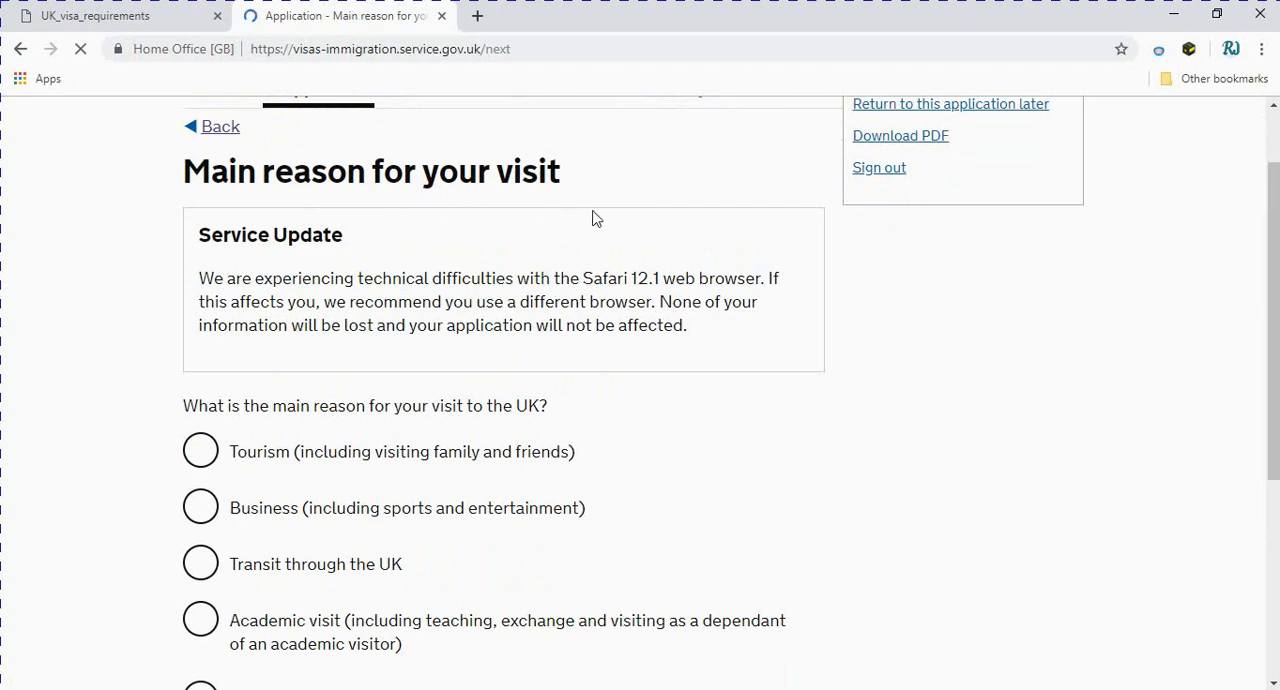
# Choose Tourism (including visiting family and friends) as the main reason for the UK visit and save the answer
pyautogui.scroll(-1, 293, 445)
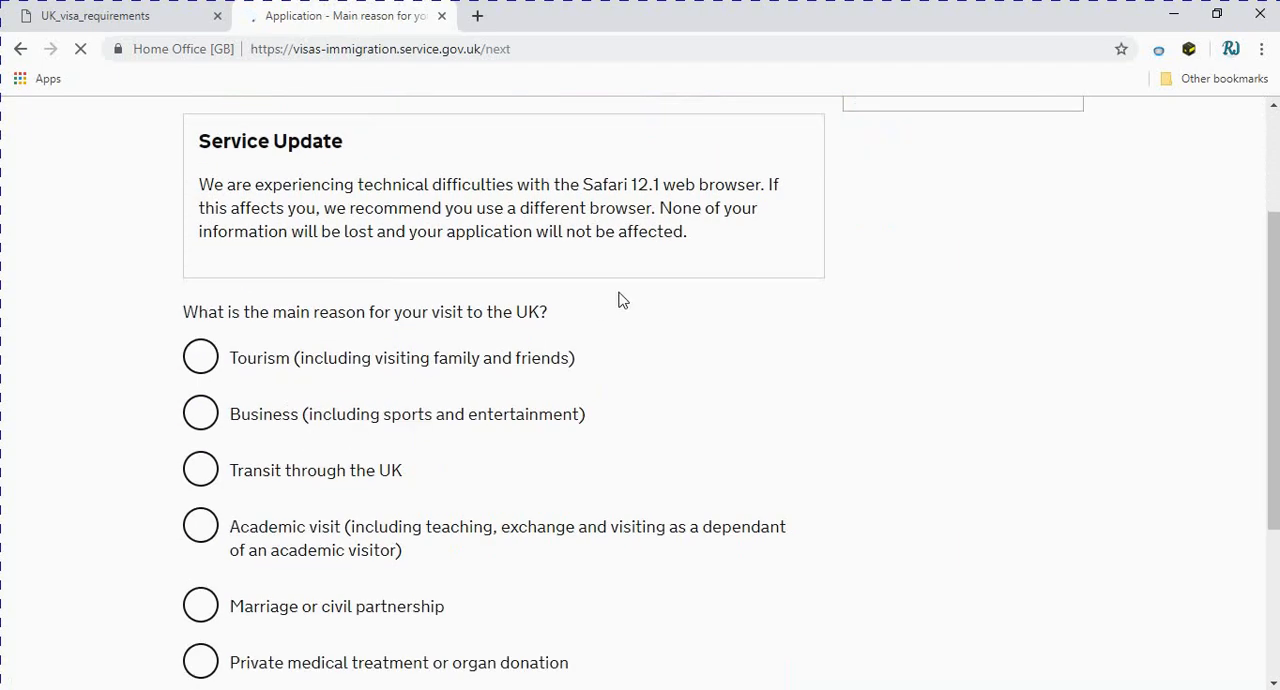
pyautogui.scroll(1, 497, 522)
pyautogui.scroll(-3, 470, 587)
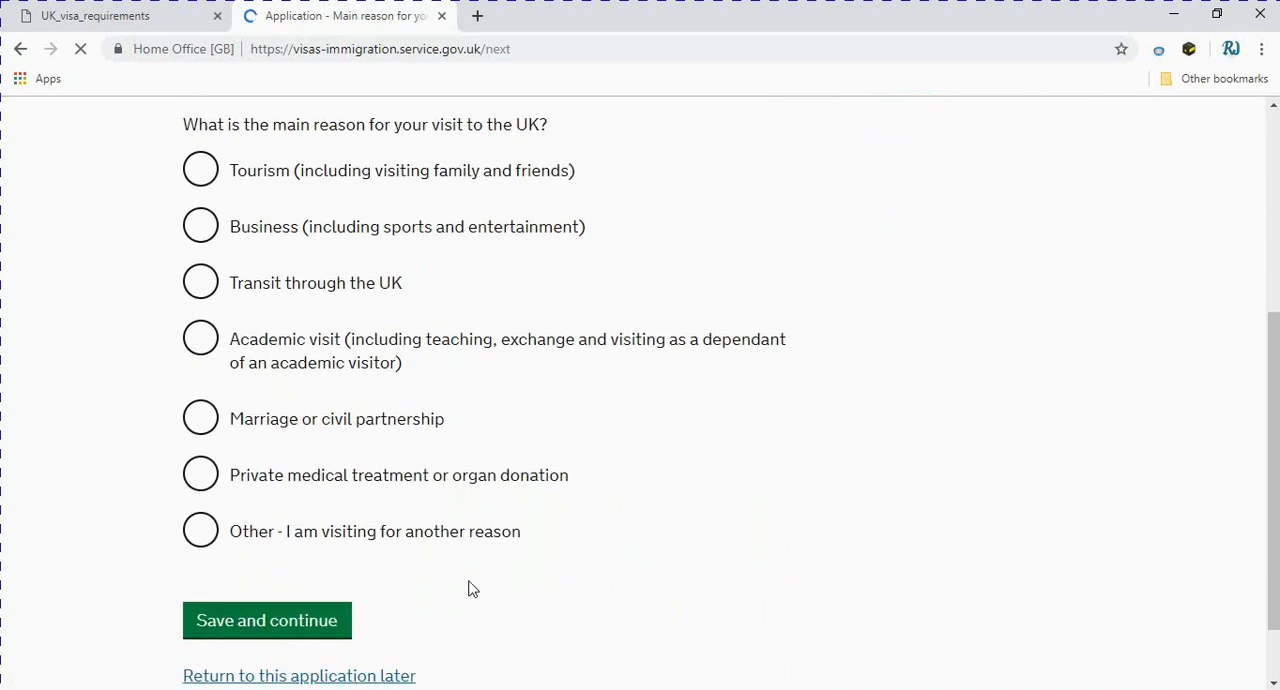
pyautogui.scroll(2, 472, 589)
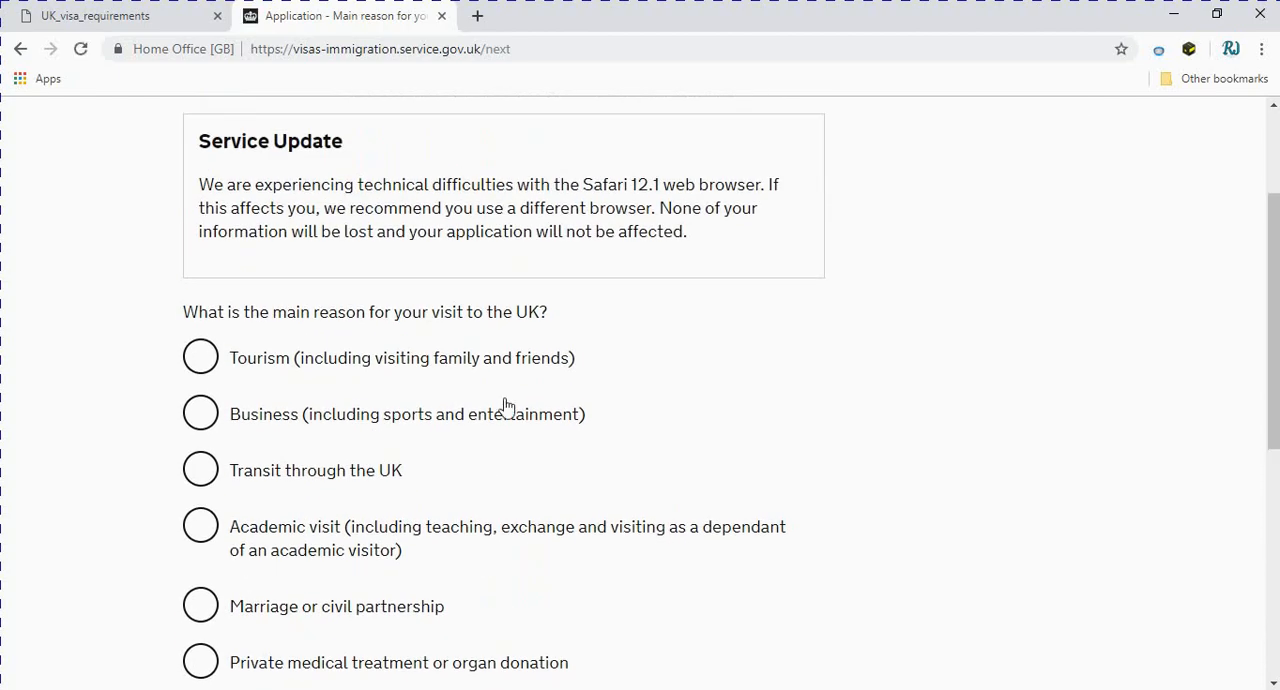
pyautogui.click(204, 362)
pyautogui.scroll(-1, 555, 588)
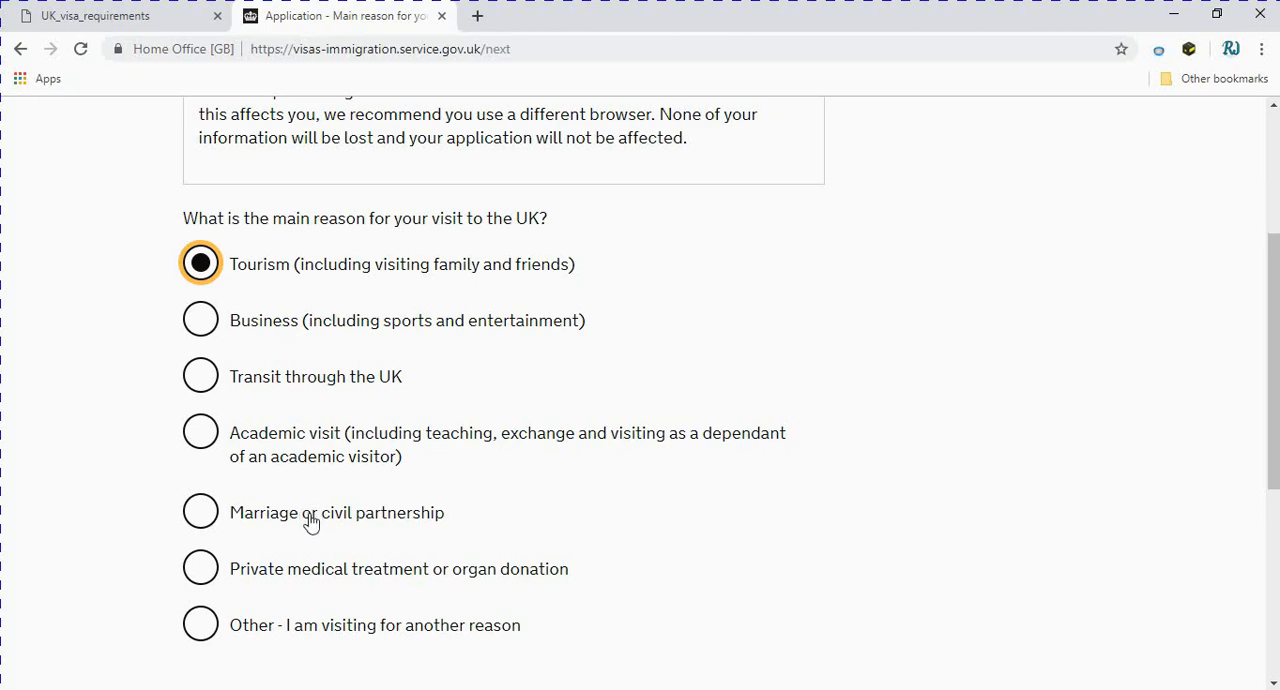
pyautogui.scroll(-2, 310, 525)
pyautogui.scroll(1, 266, 408)
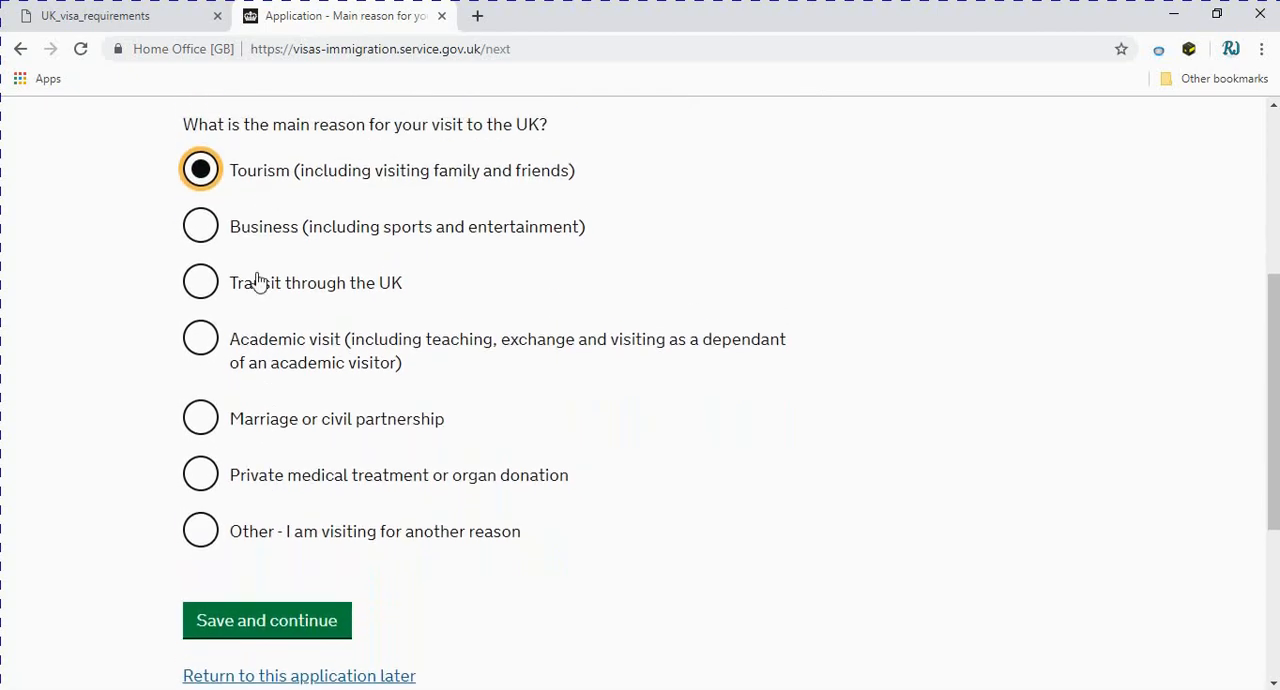
pyautogui.click(203, 548)
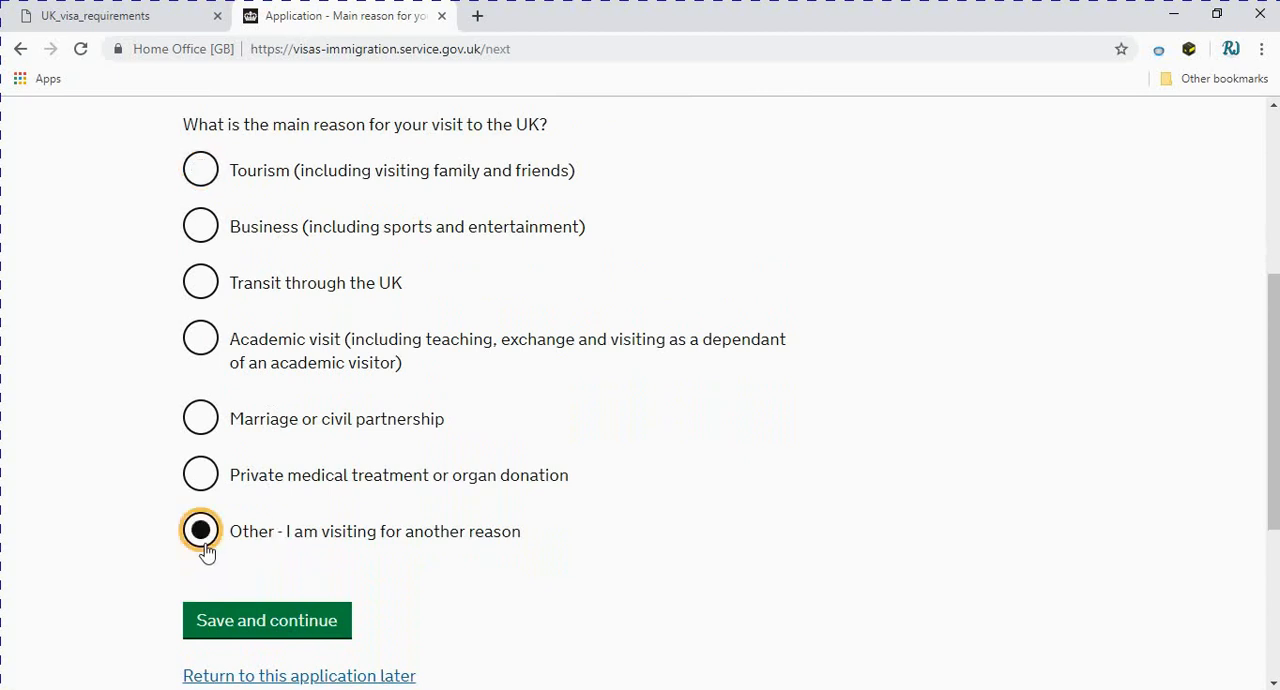
pyautogui.click(200, 175)
pyautogui.scroll(-1, 370, 635)
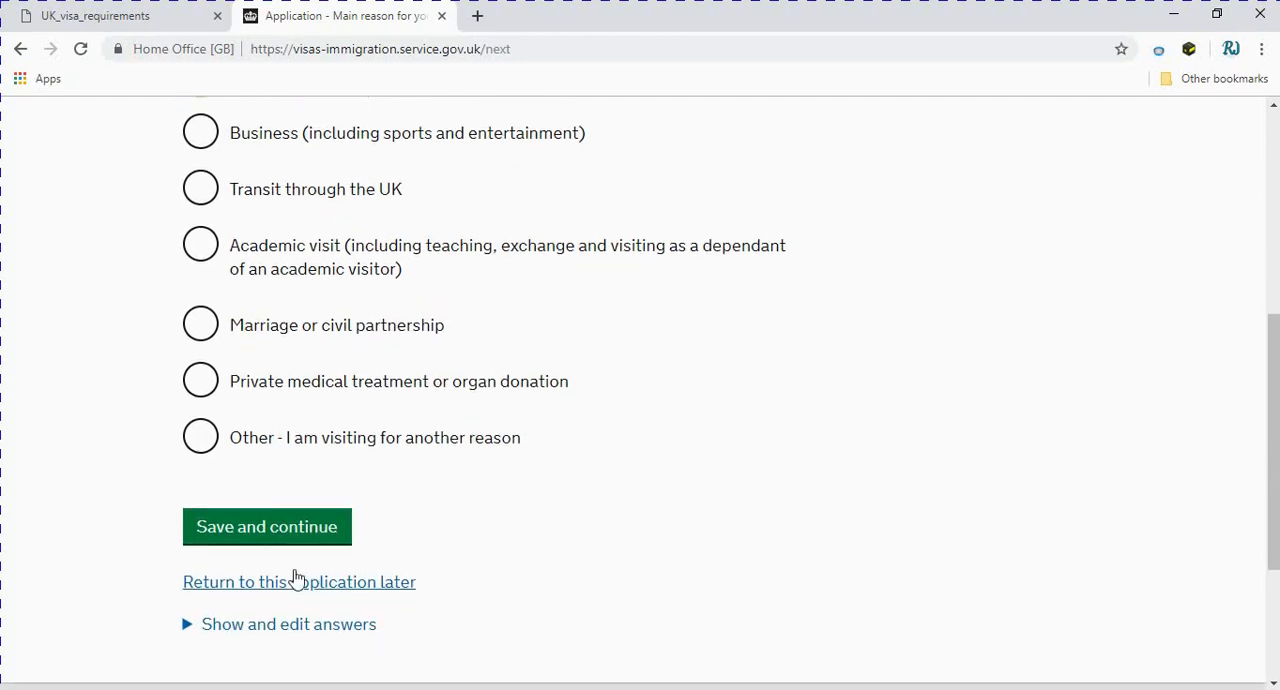
pyautogui.click(294, 530)
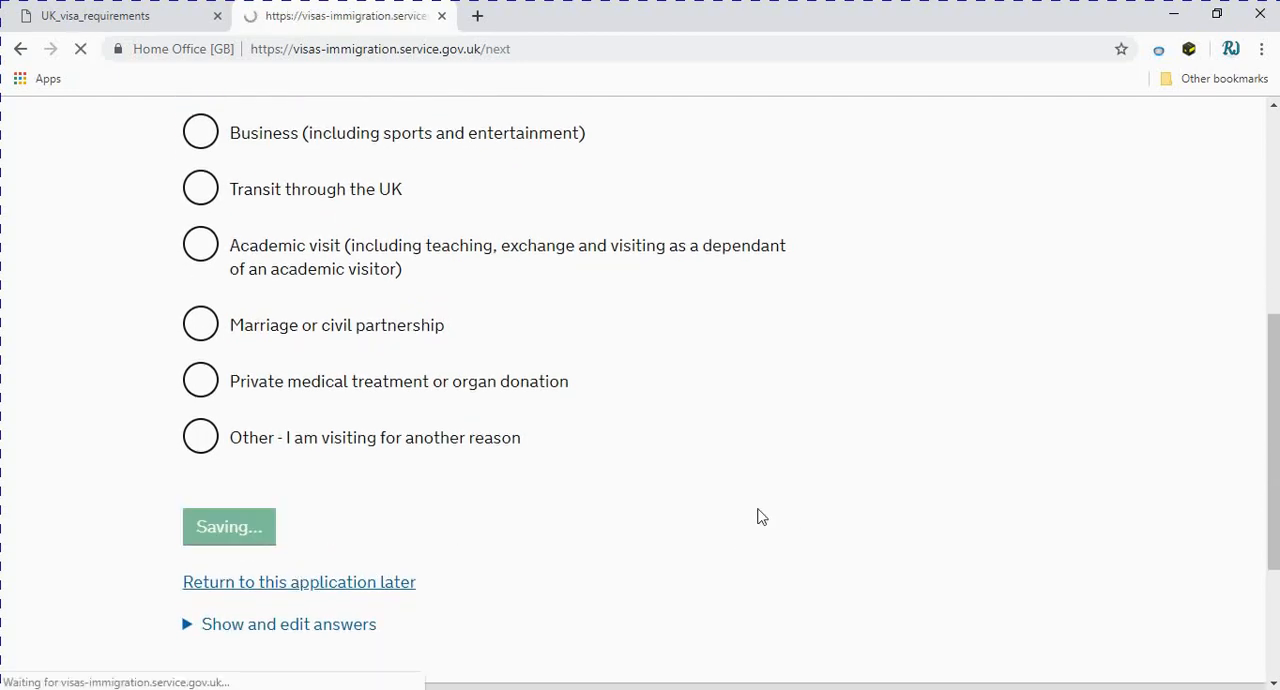
# Choose Tourist as the main reason for the holiday visit and save the answer
pyautogui.scroll(-1, 643, 574)
pyautogui.scroll(-1, 643, 574)
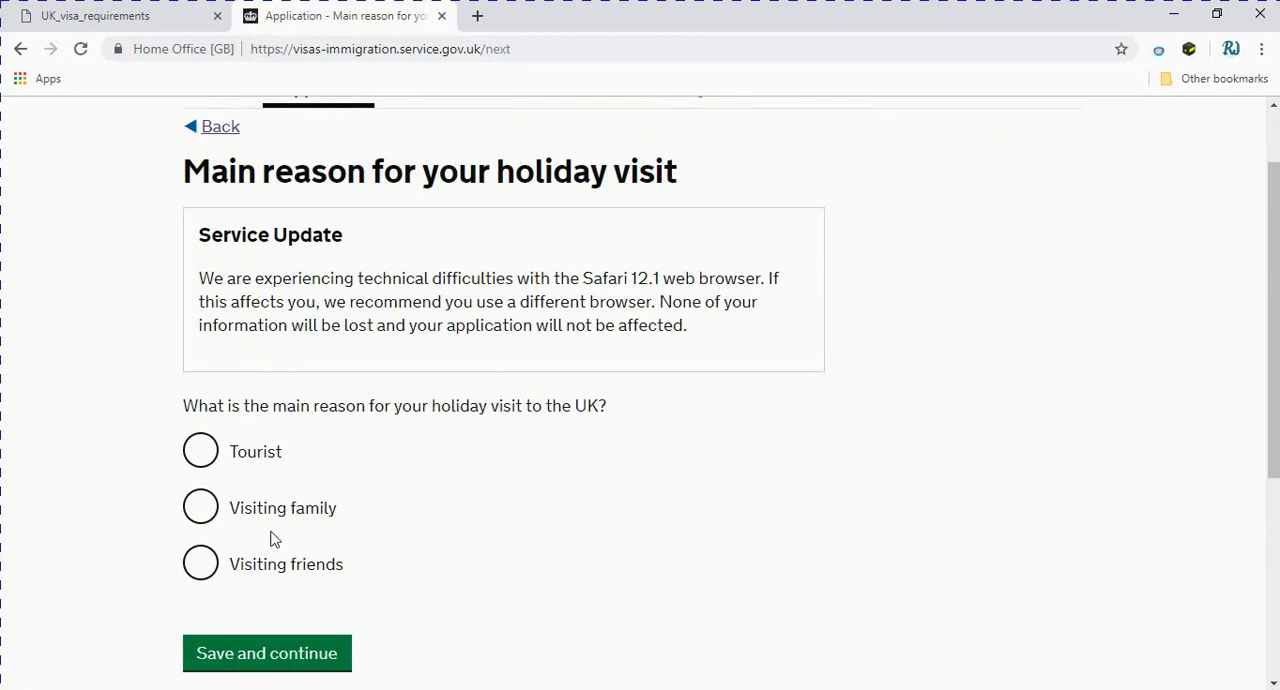
pyautogui.click(202, 451)
pyautogui.scroll(-1, 470, 484)
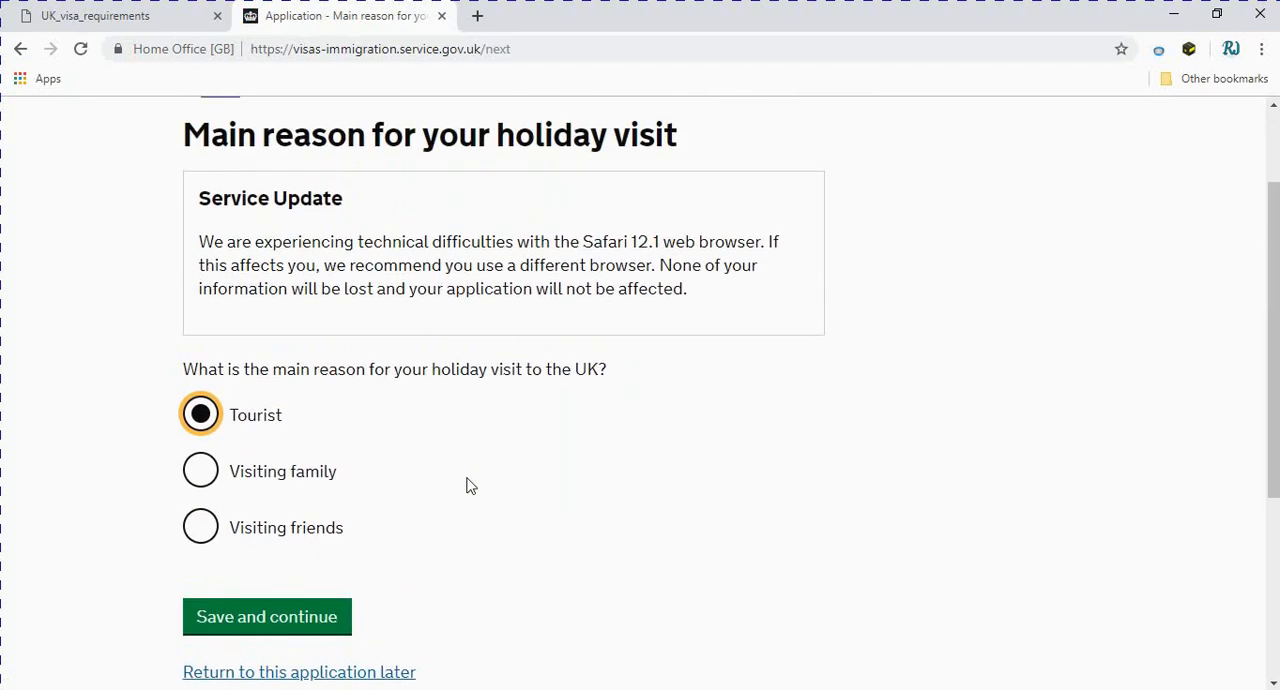
pyautogui.scroll(3, 470, 485)
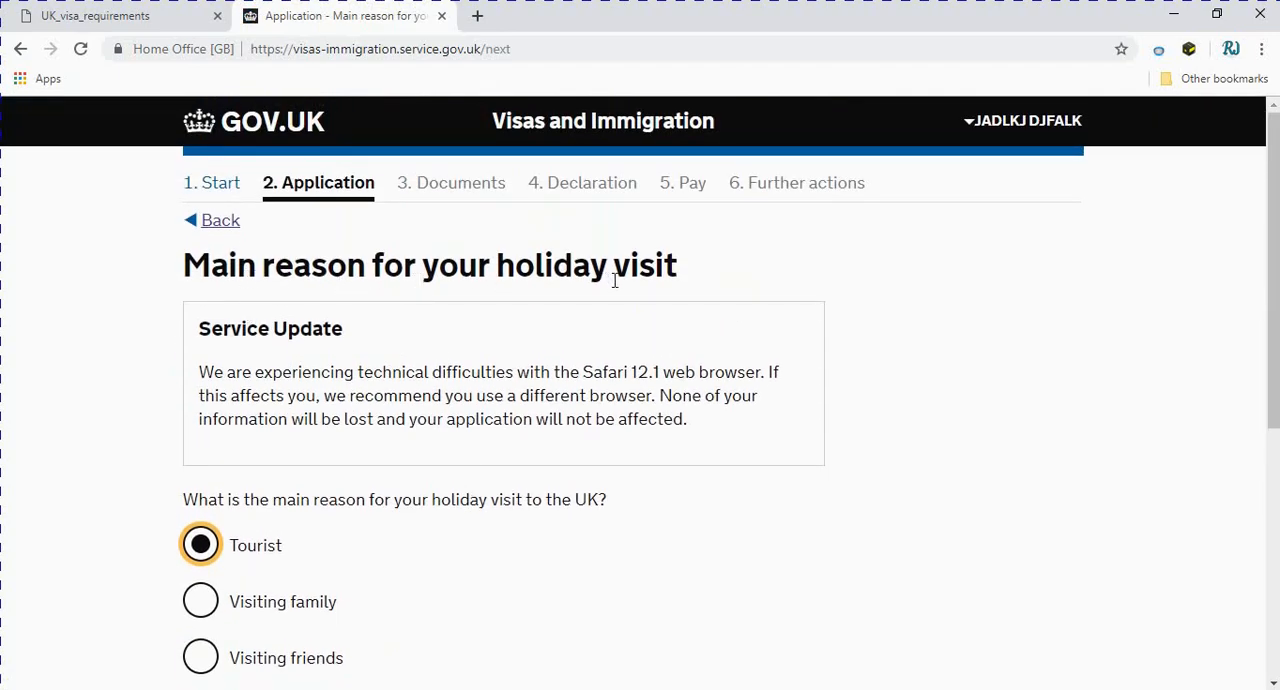
pyautogui.scroll(-3, 697, 323)
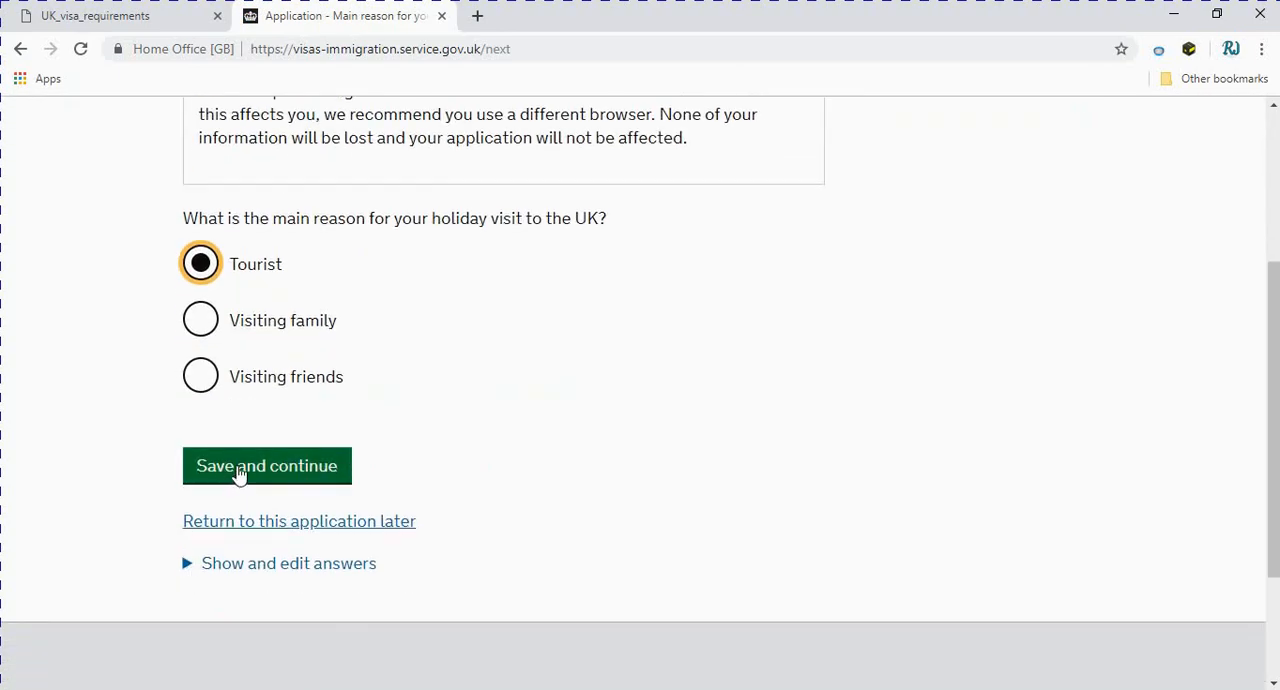
pyautogui.click(239, 476)
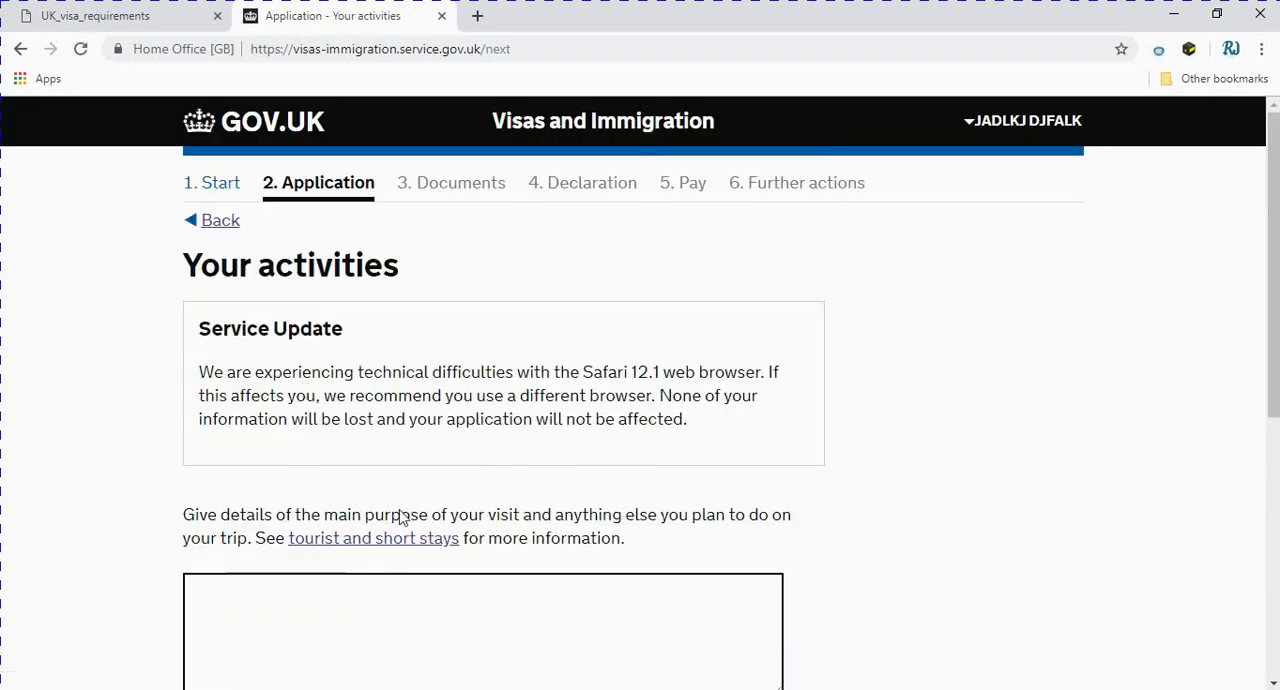
# Enter HAVE A GOOD HOLIDAYS as the details of the visit's main purpose and planned activities
pyautogui.scroll(-2, 400, 514)
pyautogui.scroll(2, 400, 517)
pyautogui.scroll(-2, 360, 460)
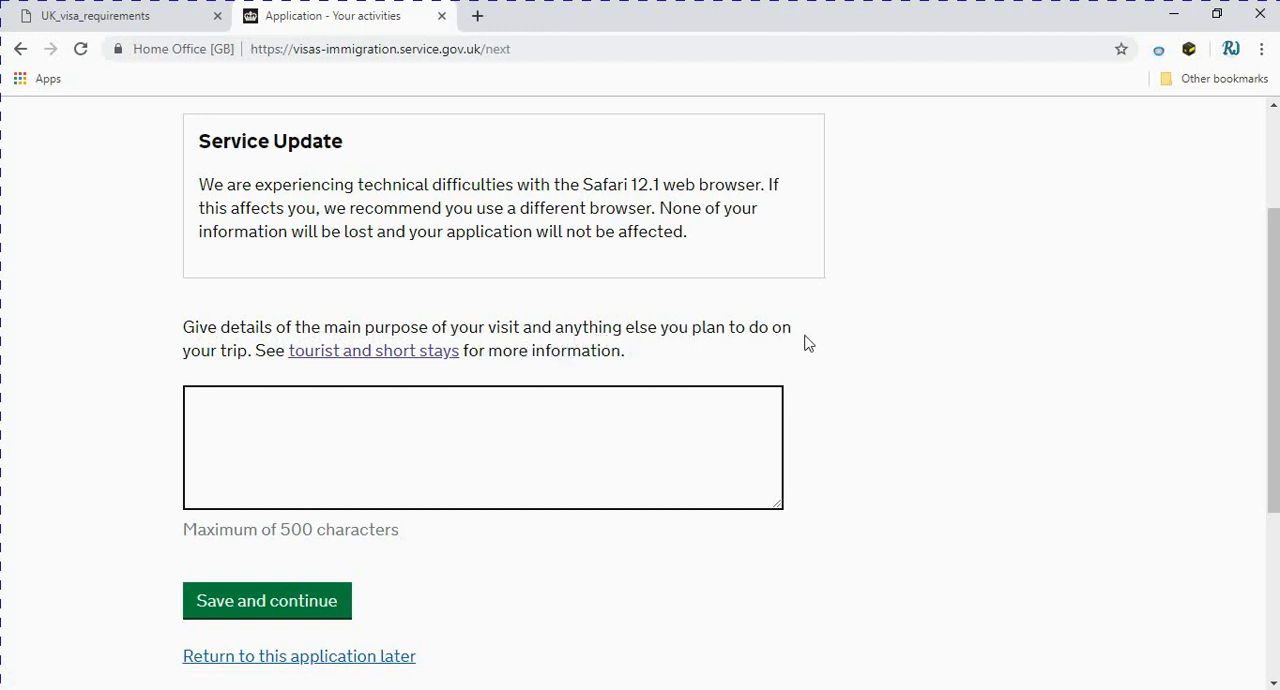
pyautogui.click(346, 437)
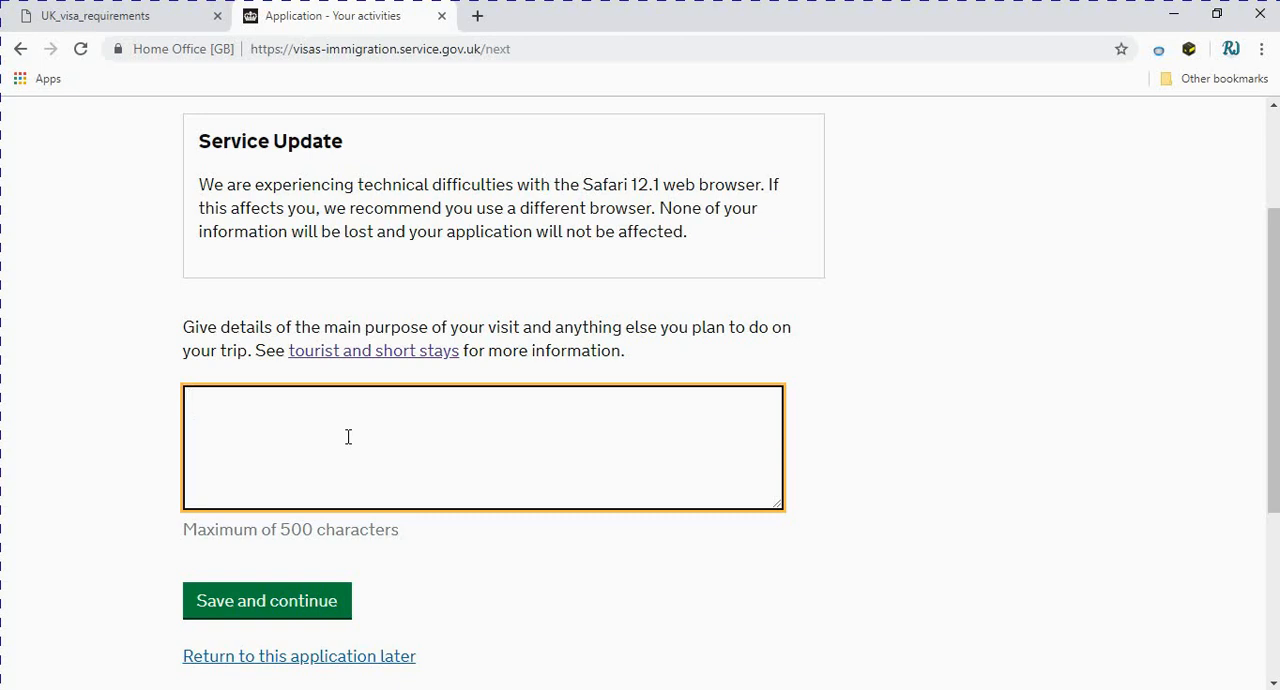
pyautogui.write('HAVE A')
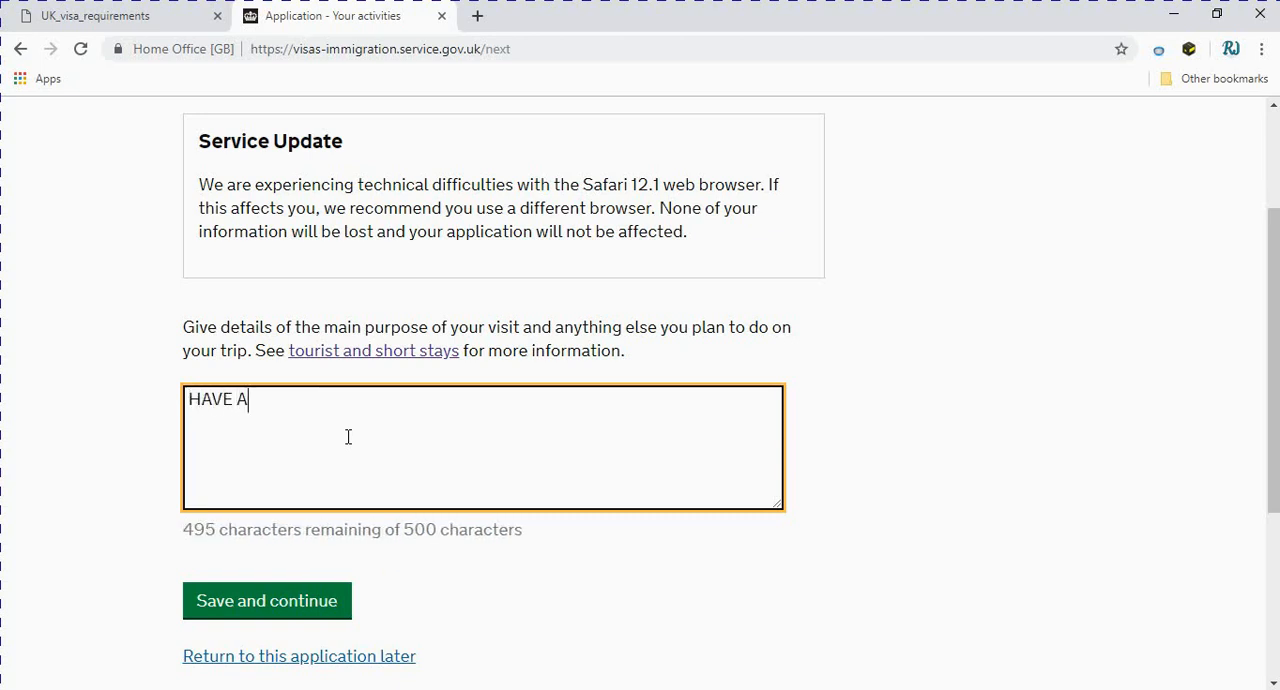
pyautogui.write(' GOOD ')
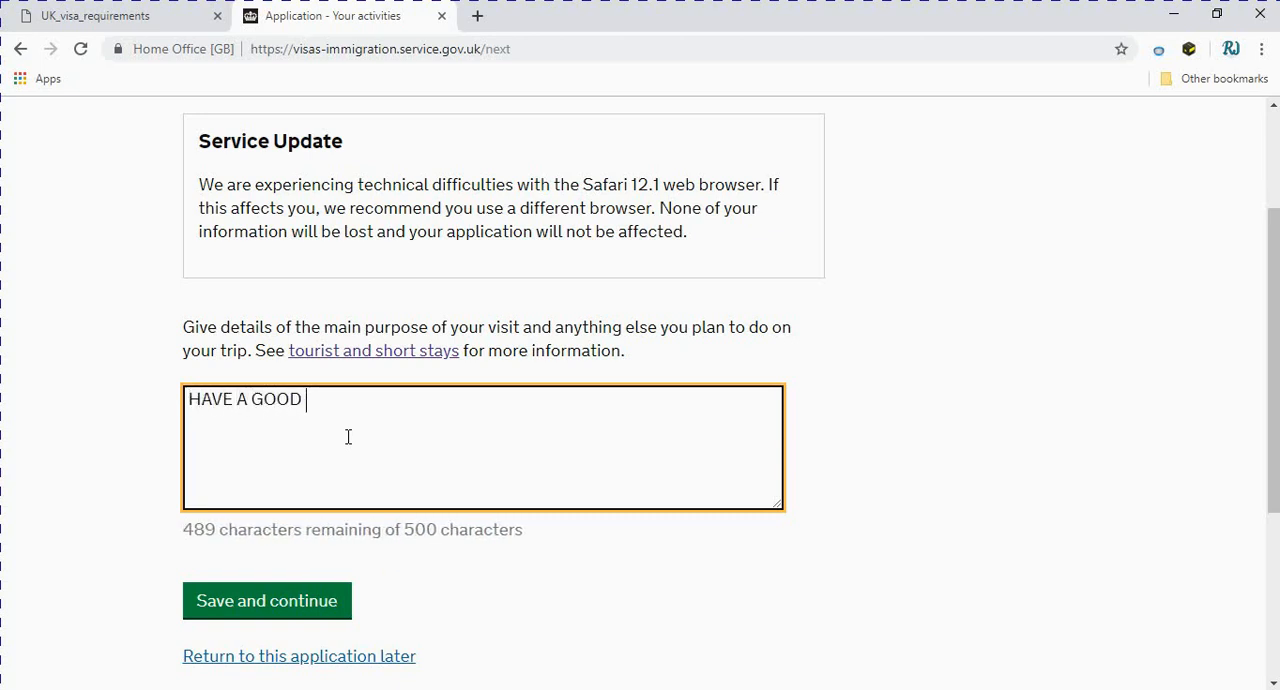
pyautogui.write('HOLIDAYS')
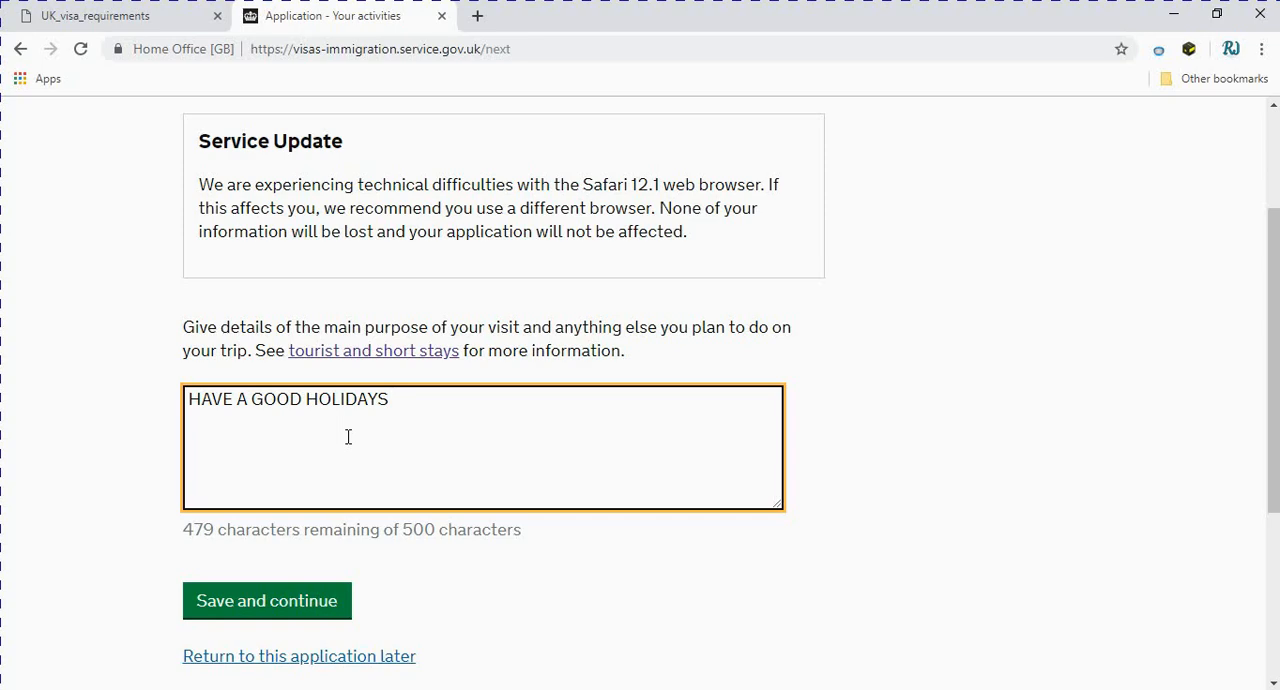
# Save the entered details of the visit's main purpose and planned activities
pyautogui.scroll(2, 348, 437)
pyautogui.scroll(-2, 370, 476)
pyautogui.click(268, 603)
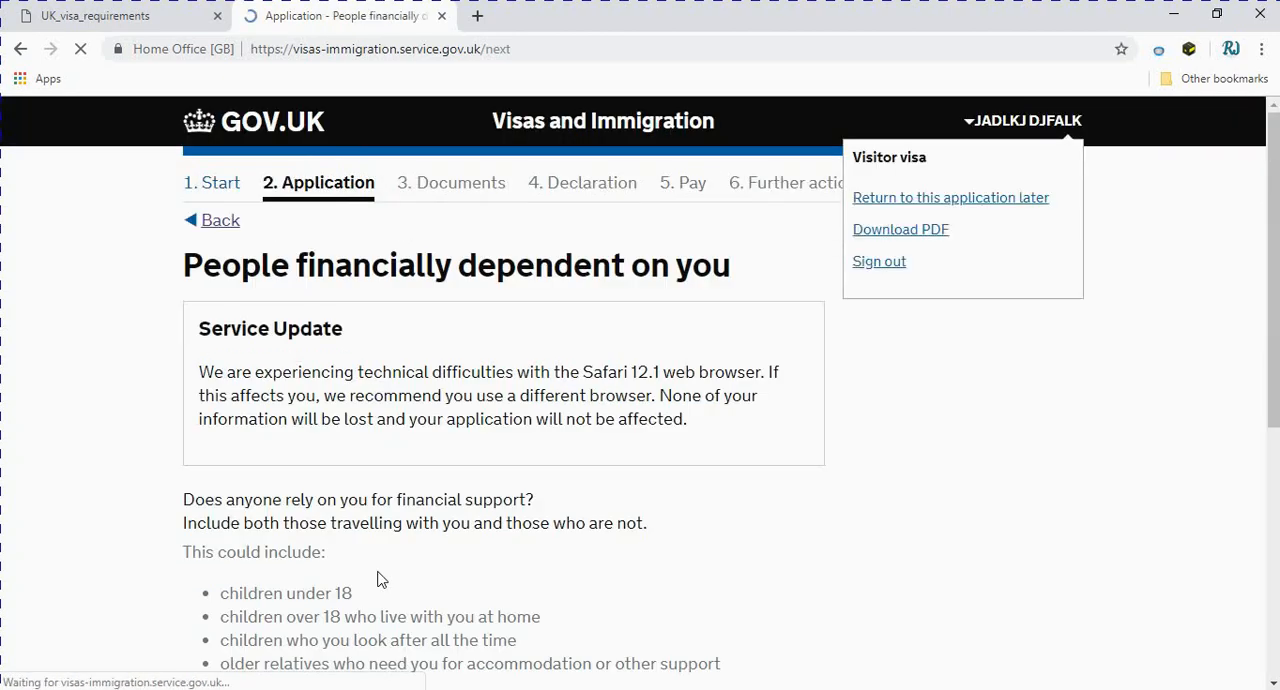
# Answer No to whether anyone relies on you for financial support and save the answer
pyautogui.scroll(-2, 395, 582)
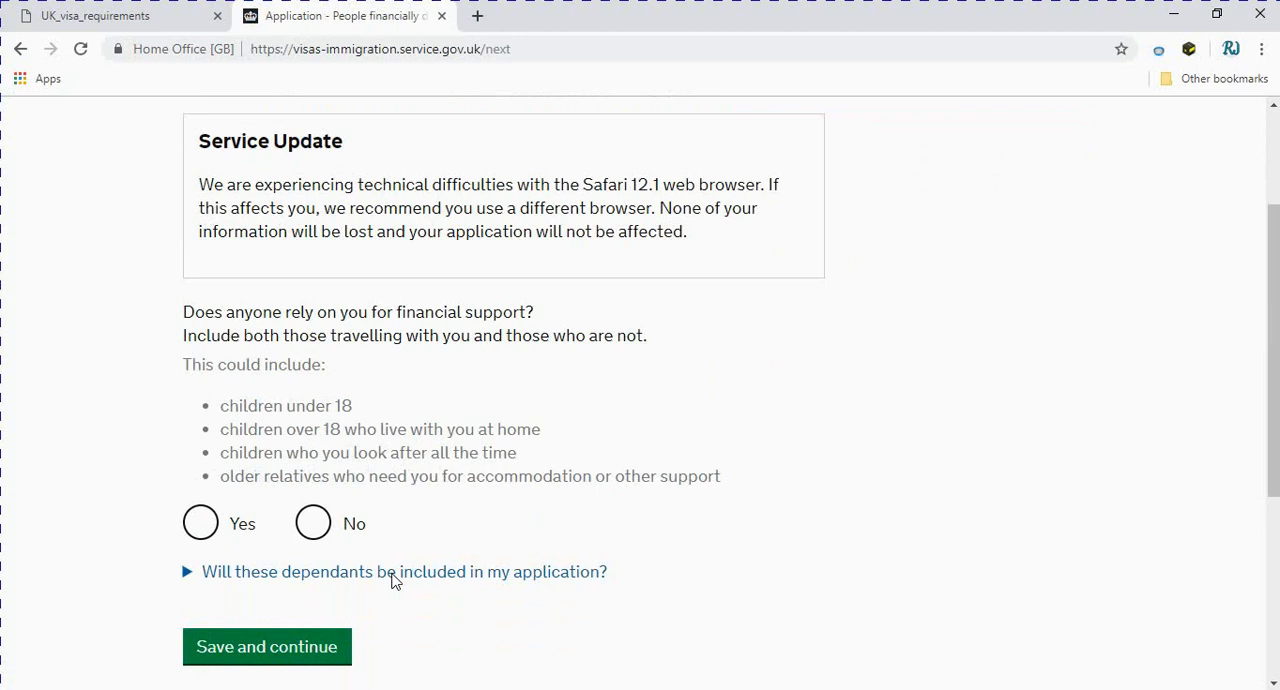
pyautogui.scroll(1, 393, 582)
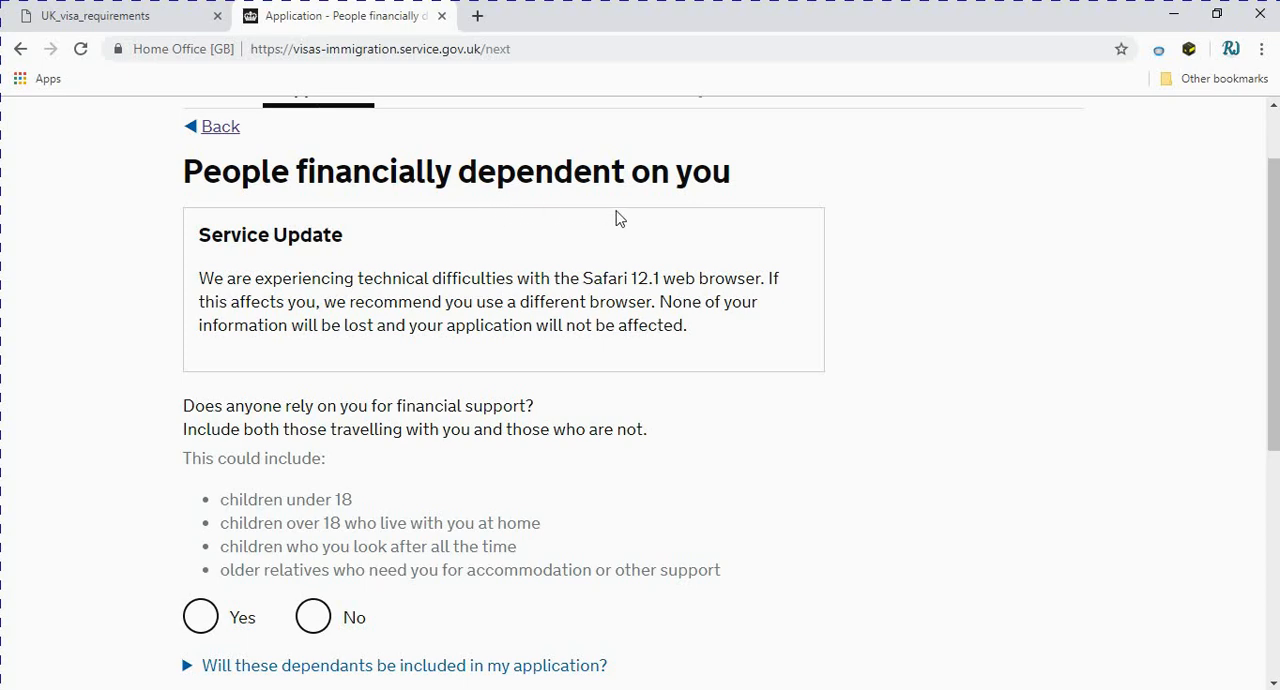
pyautogui.scroll(-2, 706, 217)
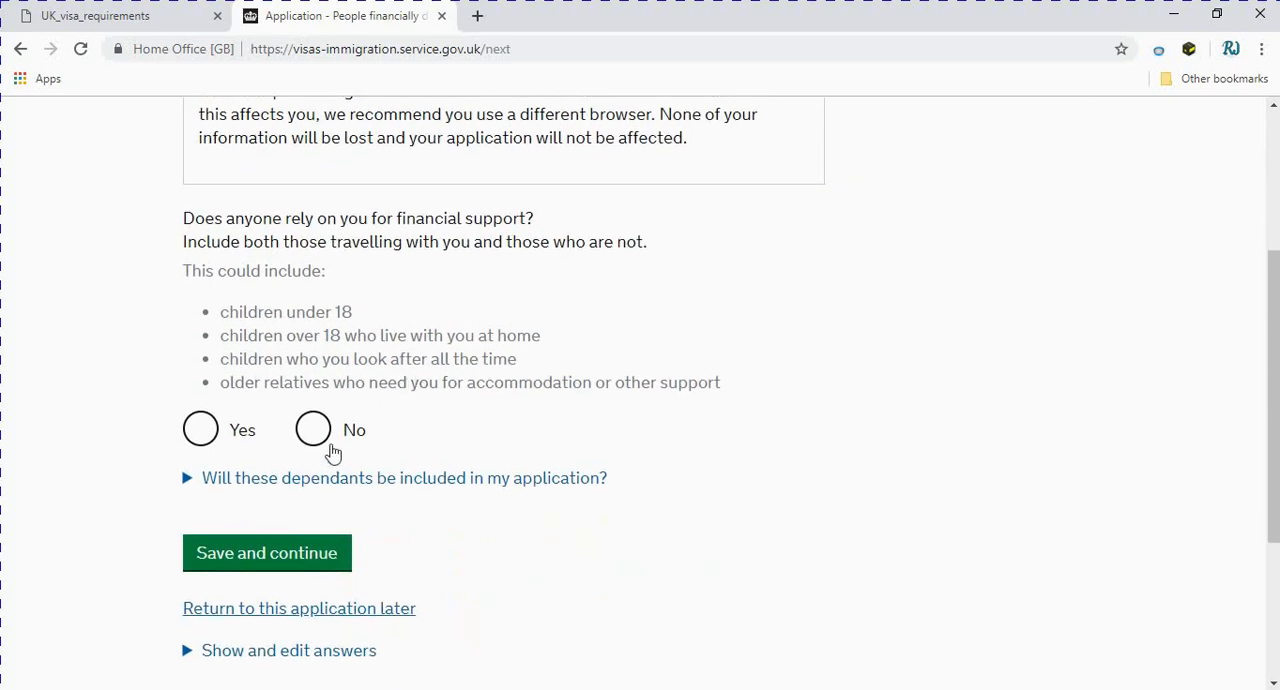
pyautogui.click(313, 430)
pyautogui.click(252, 555)
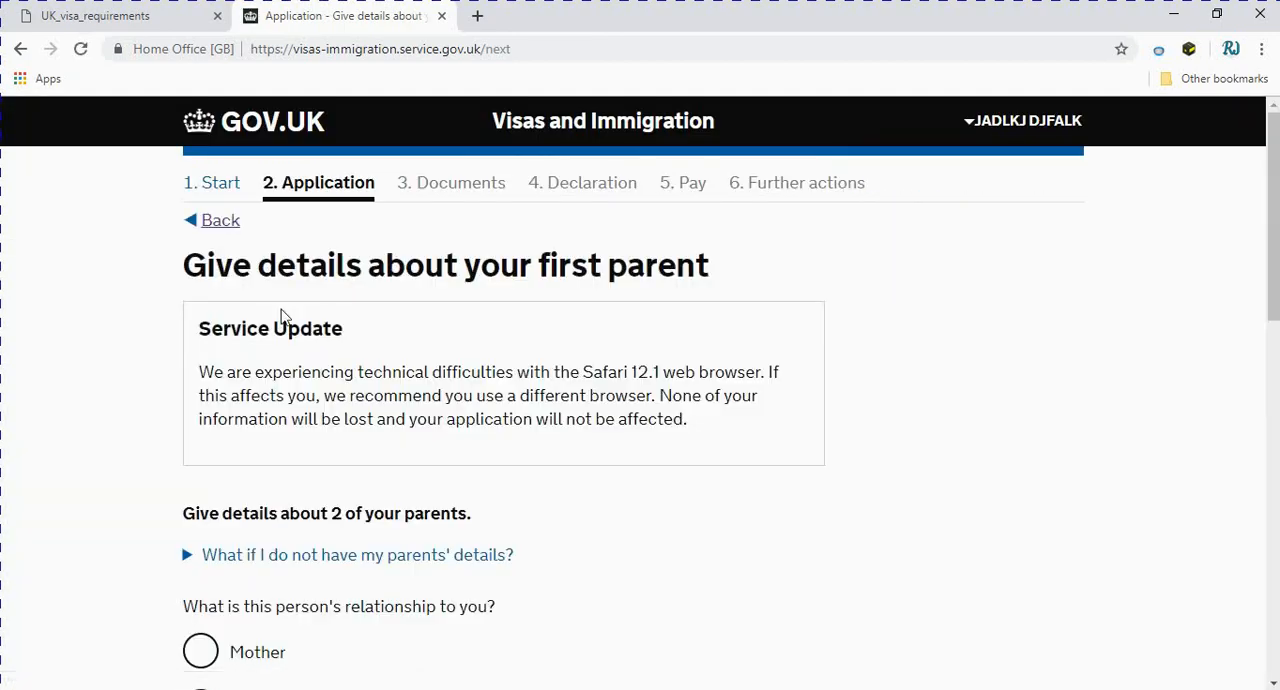
# Examine the first parent's details form, choosing No for always having had the same nationality to reveal its follow-up question
pyautogui.scroll(-2, 668, 329)
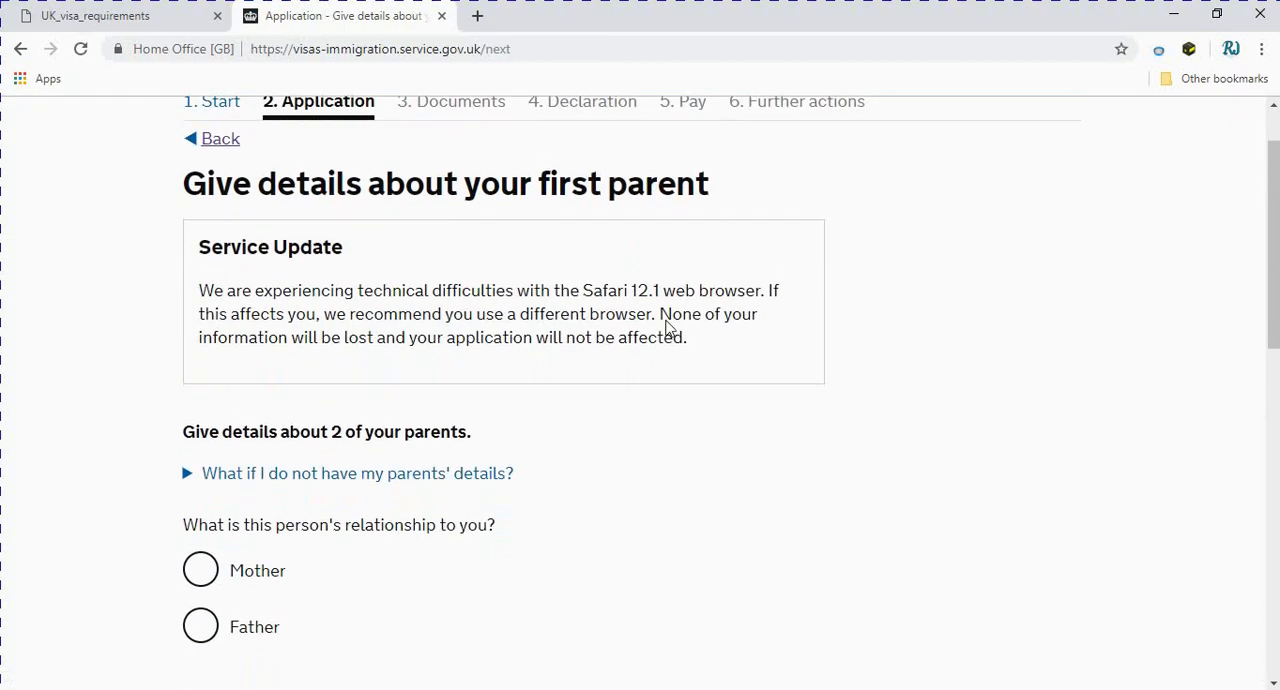
pyautogui.scroll(-1, 668, 329)
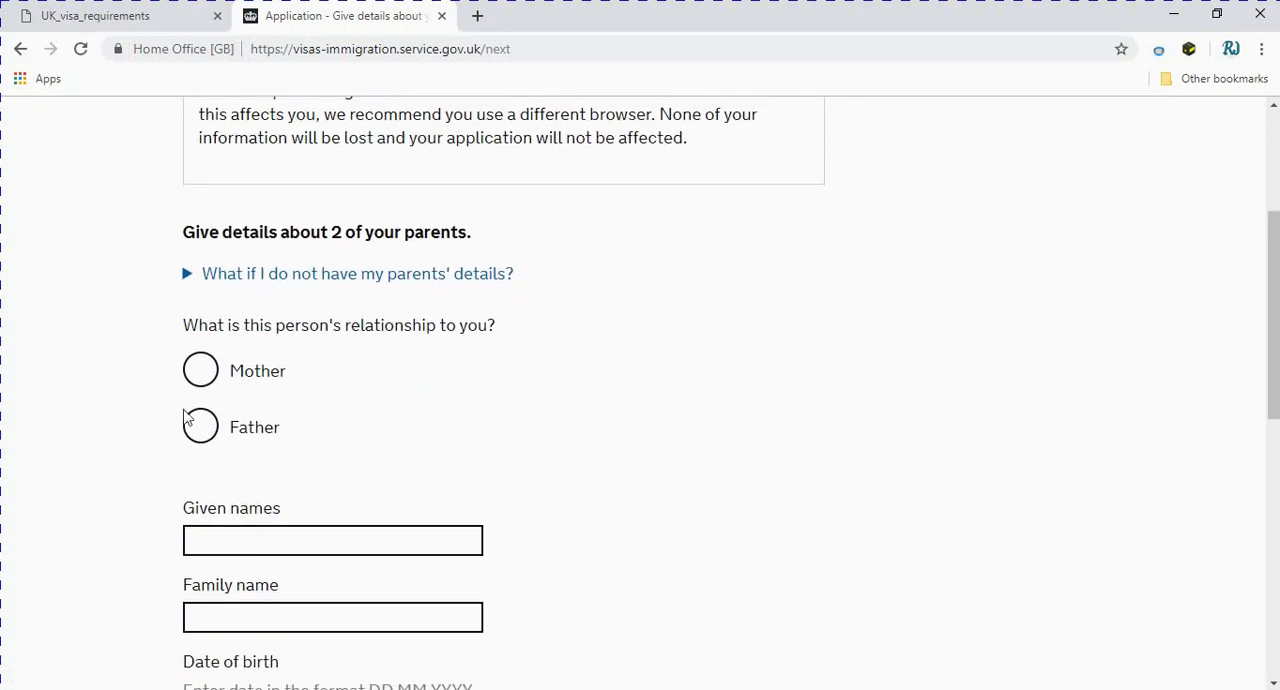
pyautogui.scroll(-2, 225, 440)
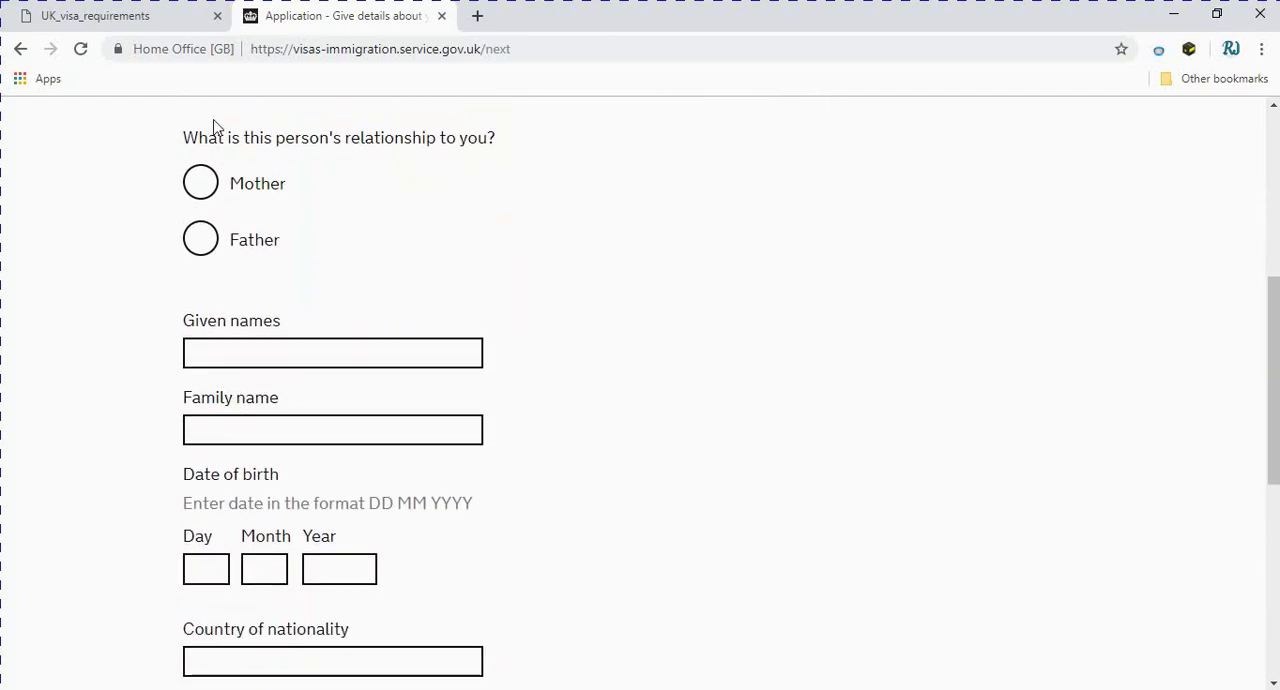
pyautogui.scroll(-2, 226, 266)
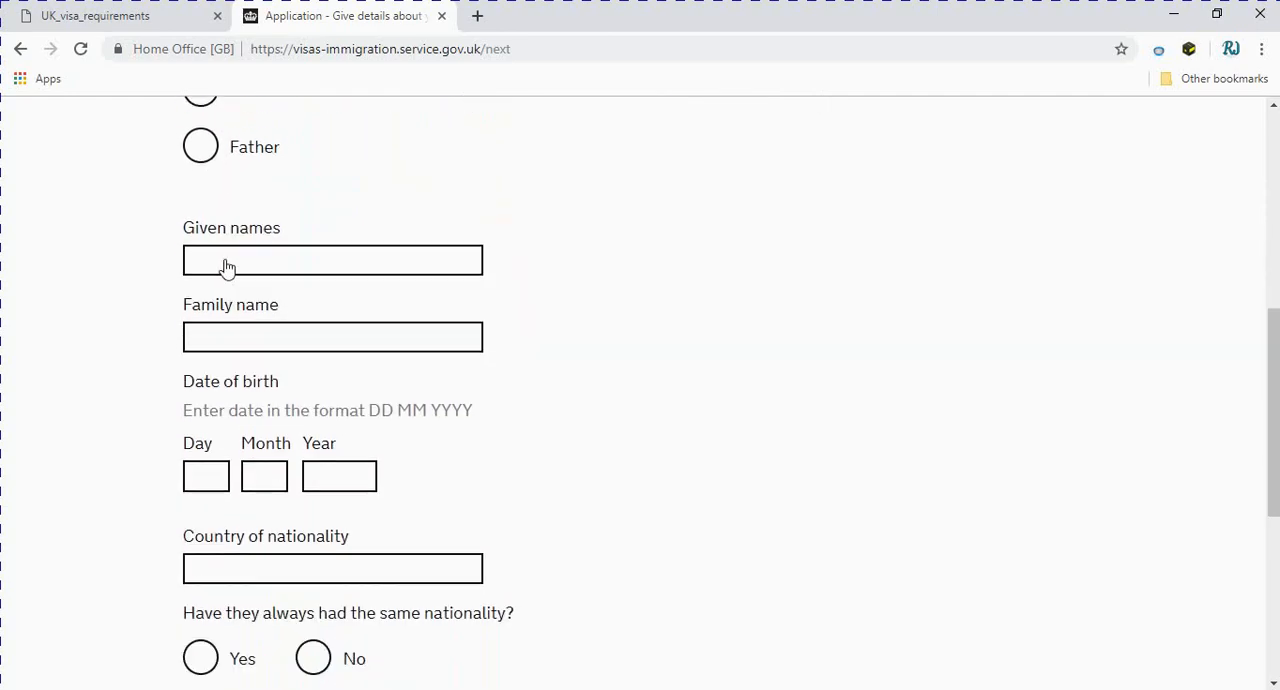
pyautogui.scroll(-2, 226, 268)
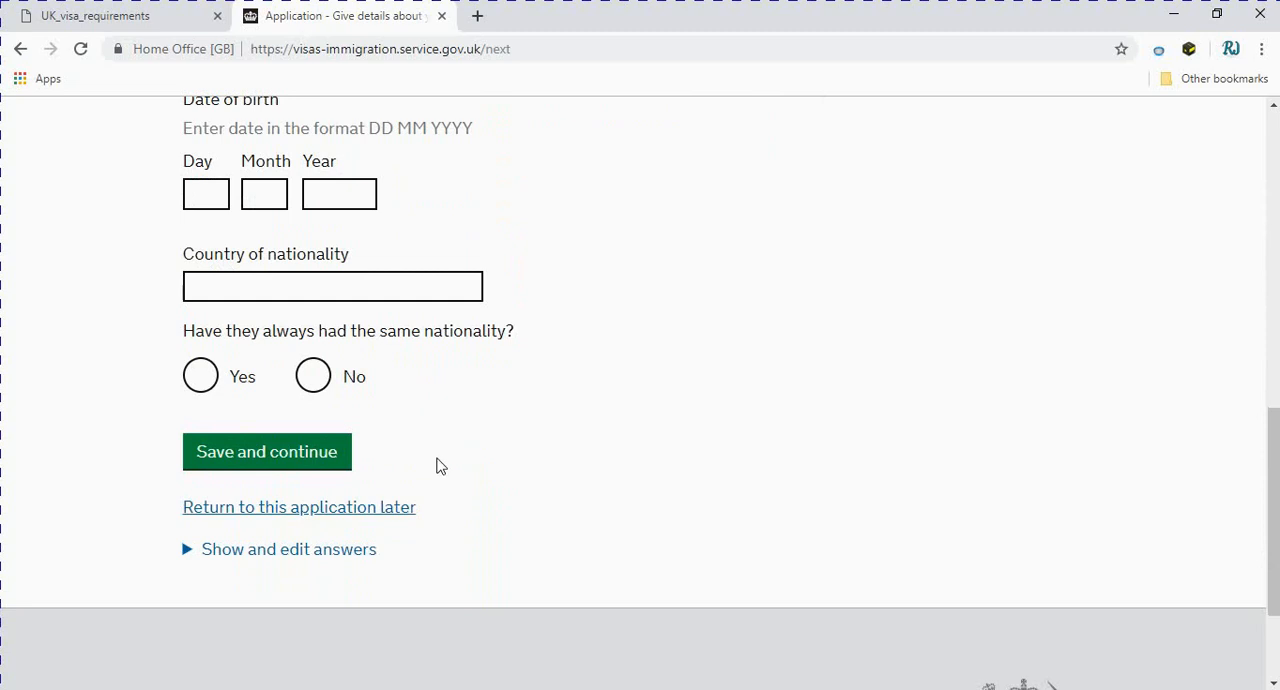
pyautogui.click(312, 377)
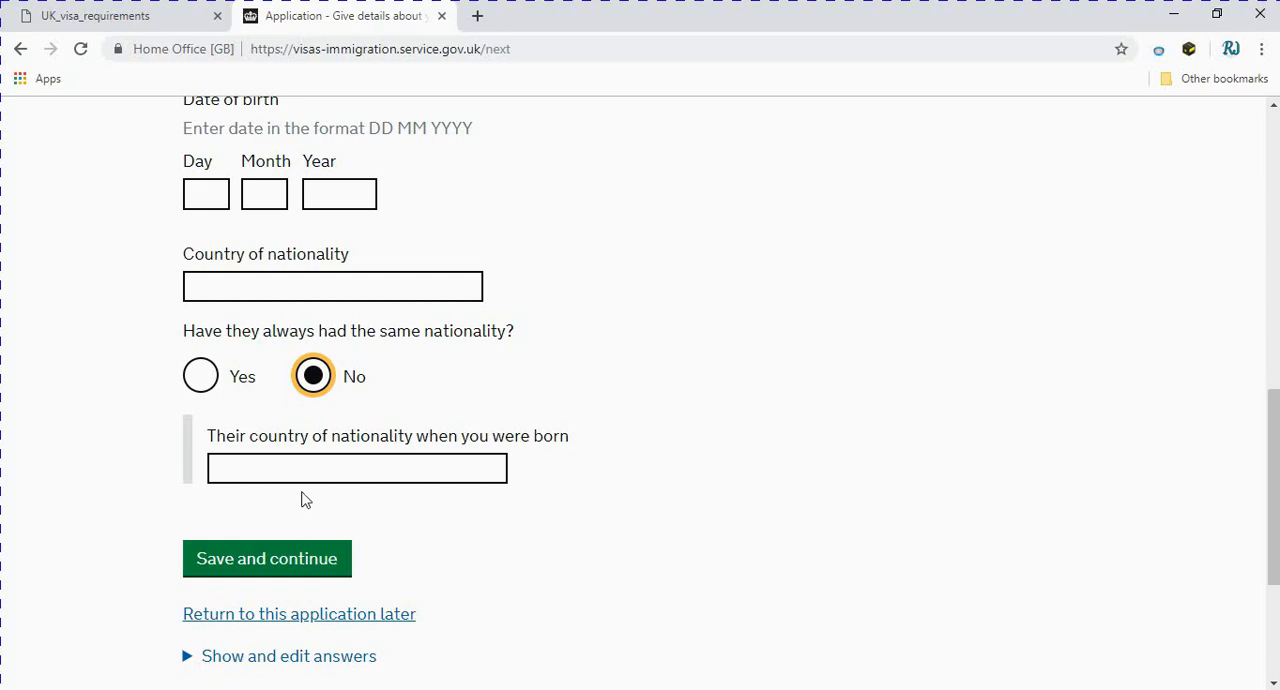
pyautogui.scroll(3, 302, 500)
pyautogui.scroll(-2, 305, 502)
pyautogui.scroll(6, 305, 502)
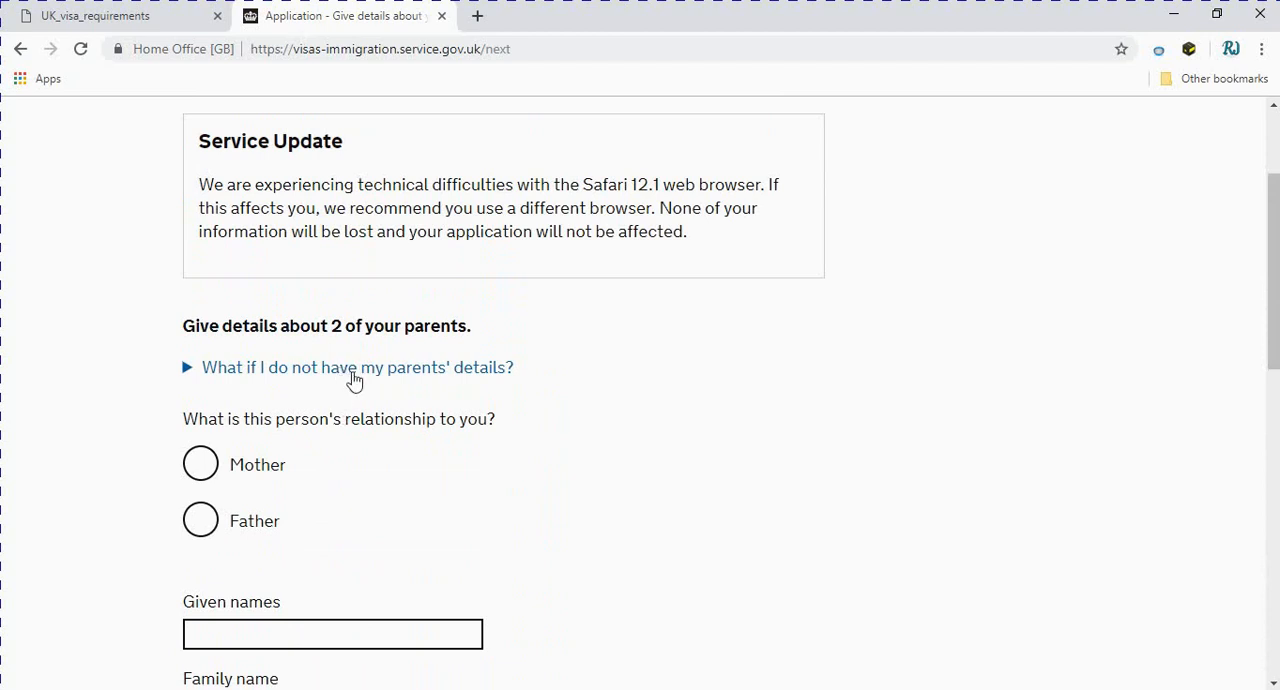
# Declare that you do not have your parents' details and save the answer
pyautogui.click(352, 372)
pyautogui.click(227, 440)
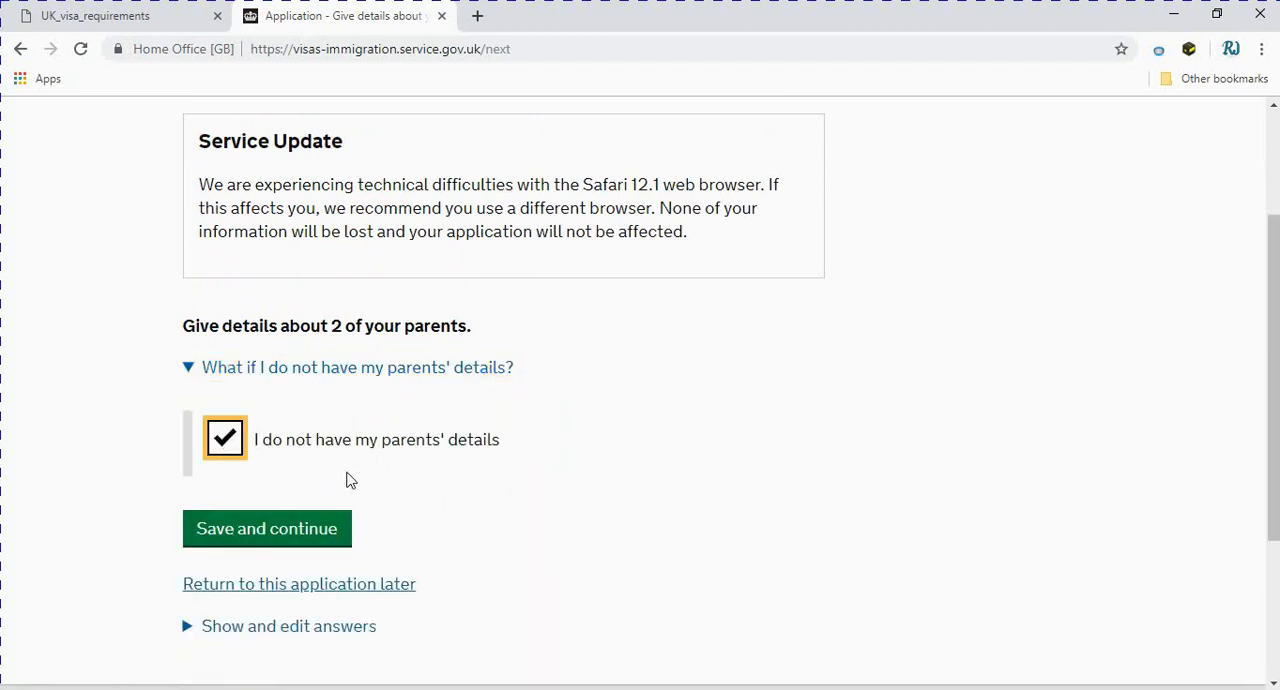
pyautogui.scroll(-3, 517, 476)
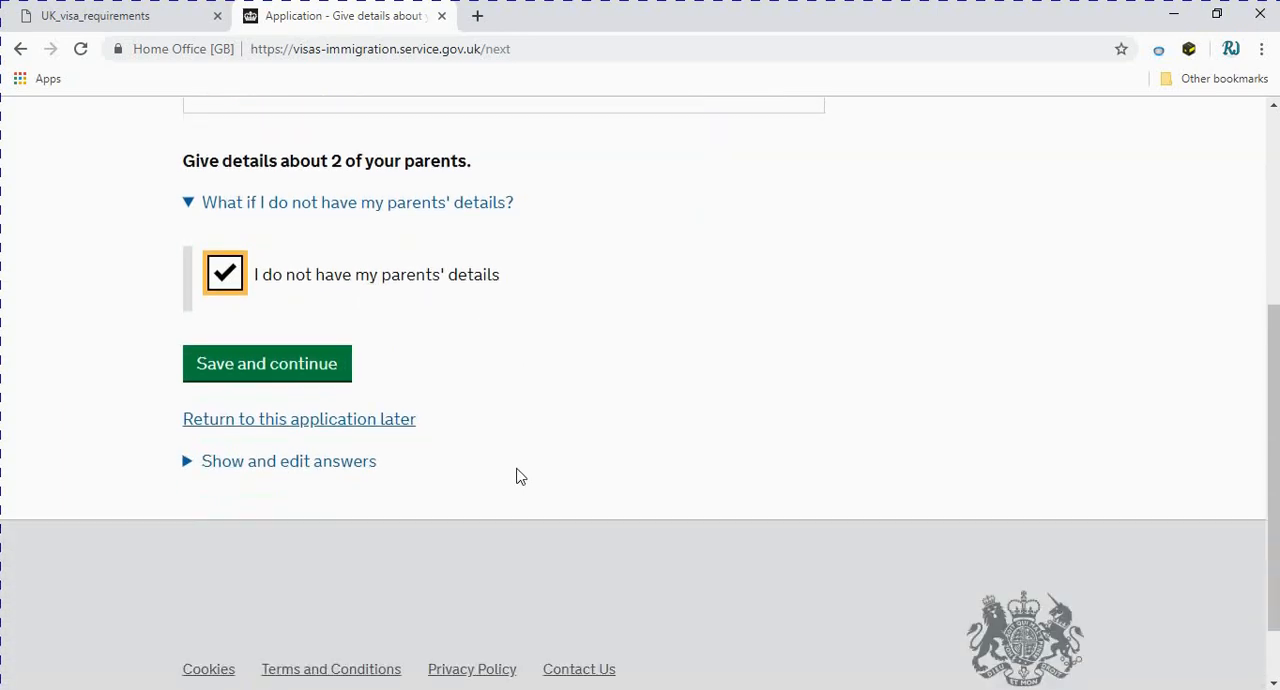
pyautogui.click(229, 283)
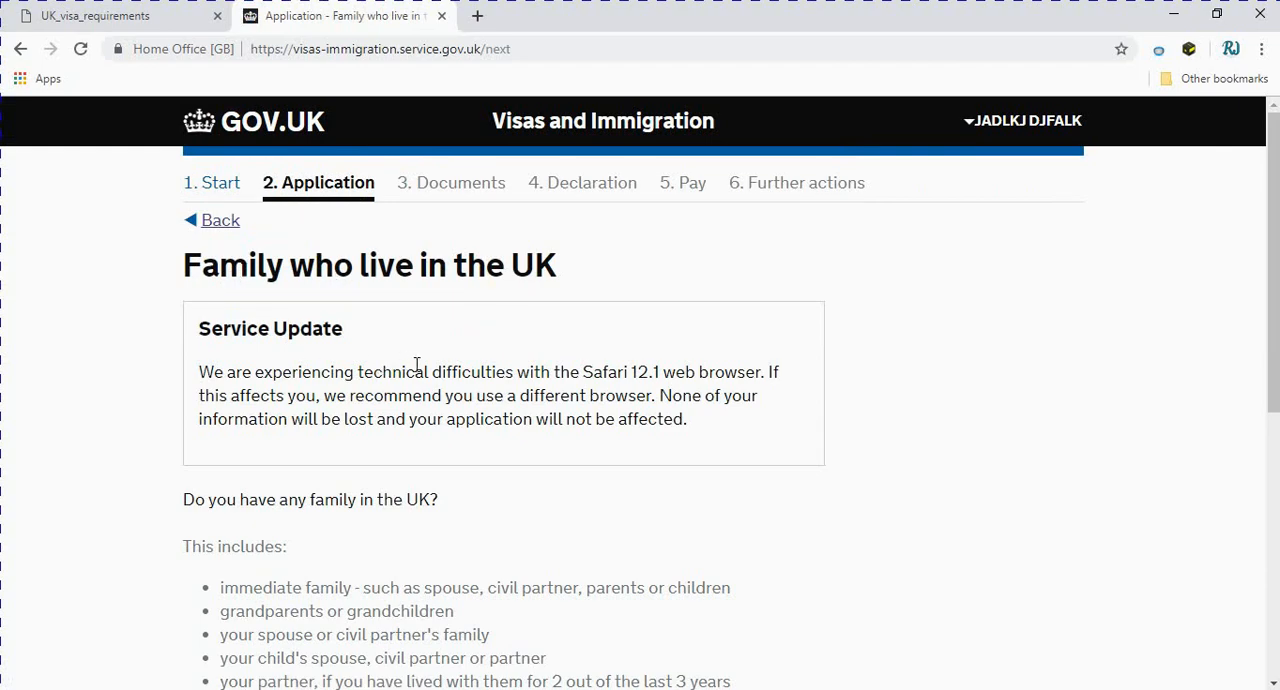
# Answer No to having any family in the UK and save the answer
pyautogui.scroll(-5, 430, 380)
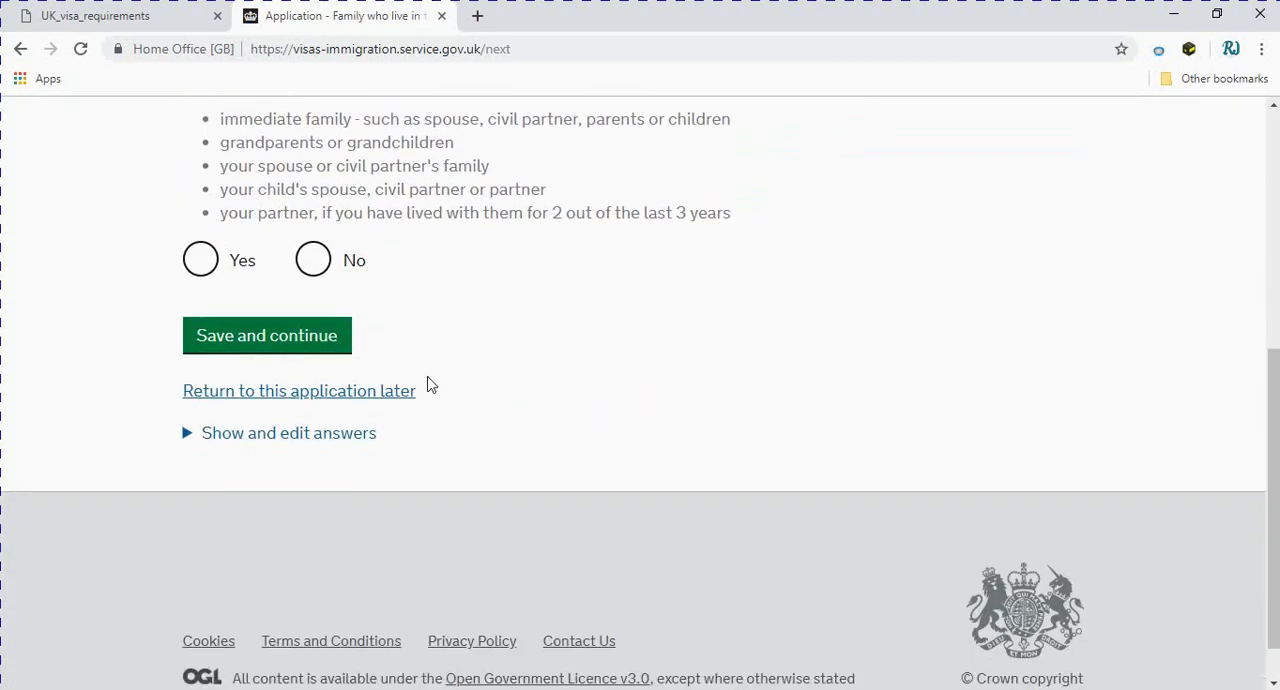
pyautogui.scroll(2, 430, 380)
pyautogui.scroll(3, 430, 383)
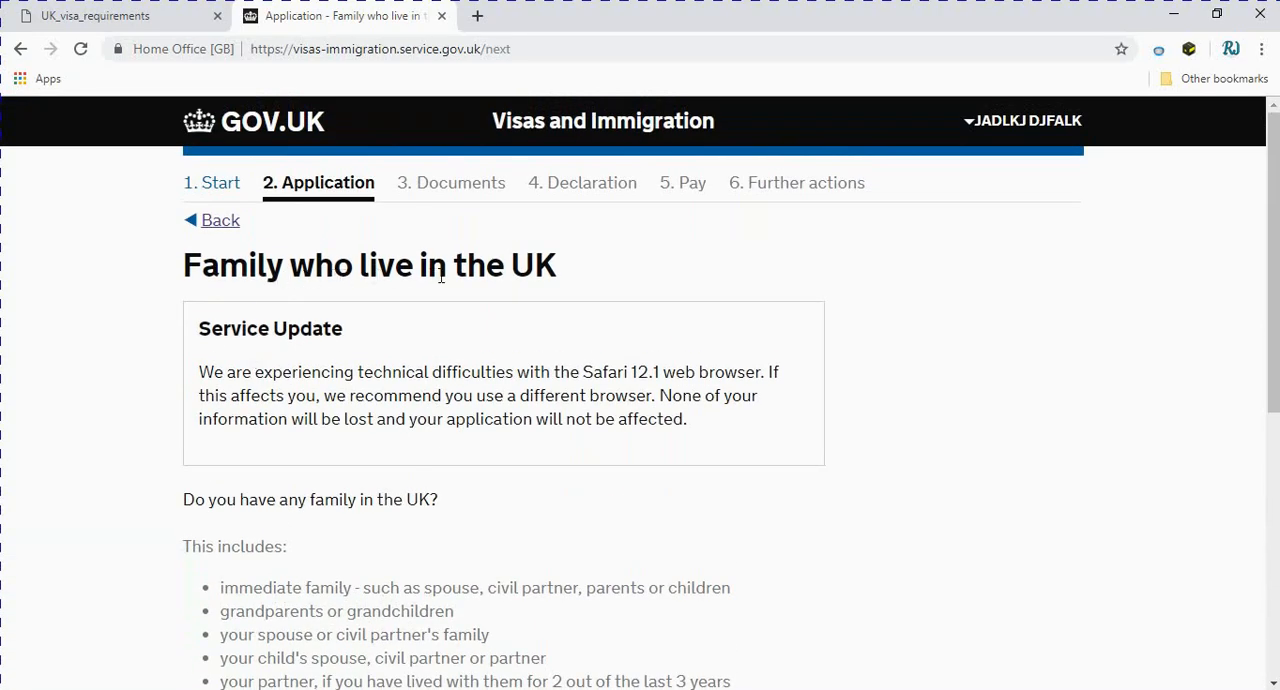
pyautogui.scroll(-3, 545, 273)
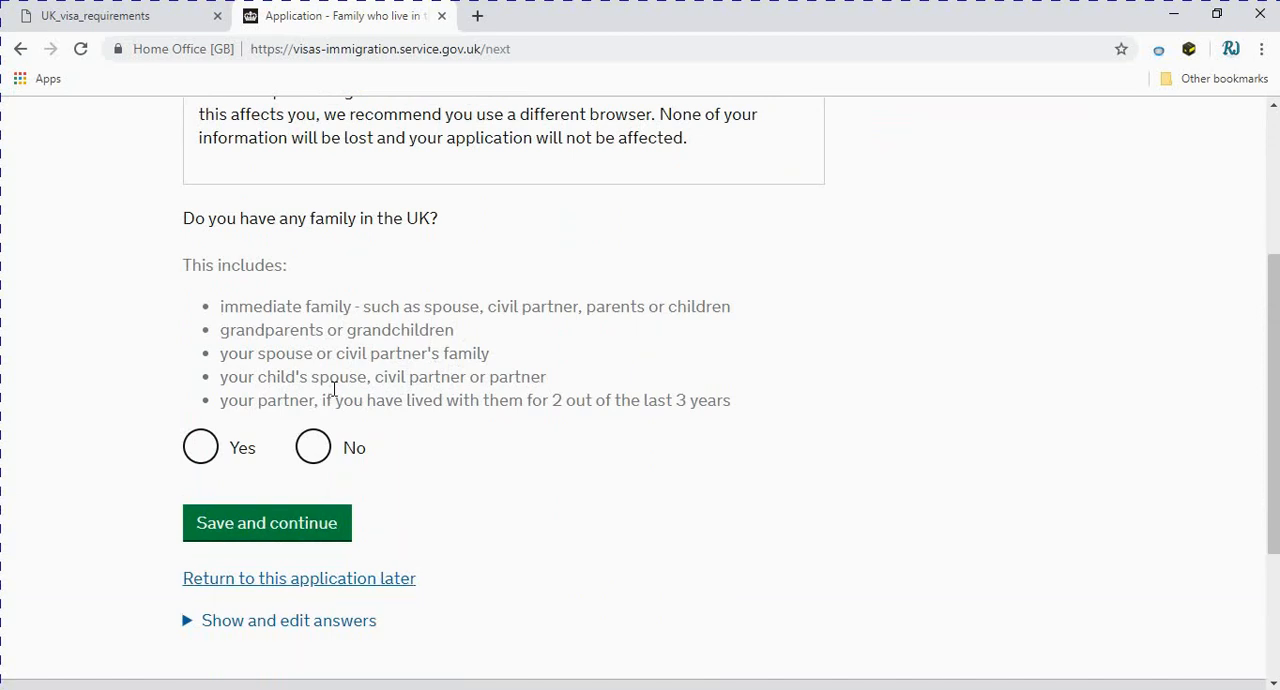
pyautogui.click(202, 458)
pyautogui.click(308, 450)
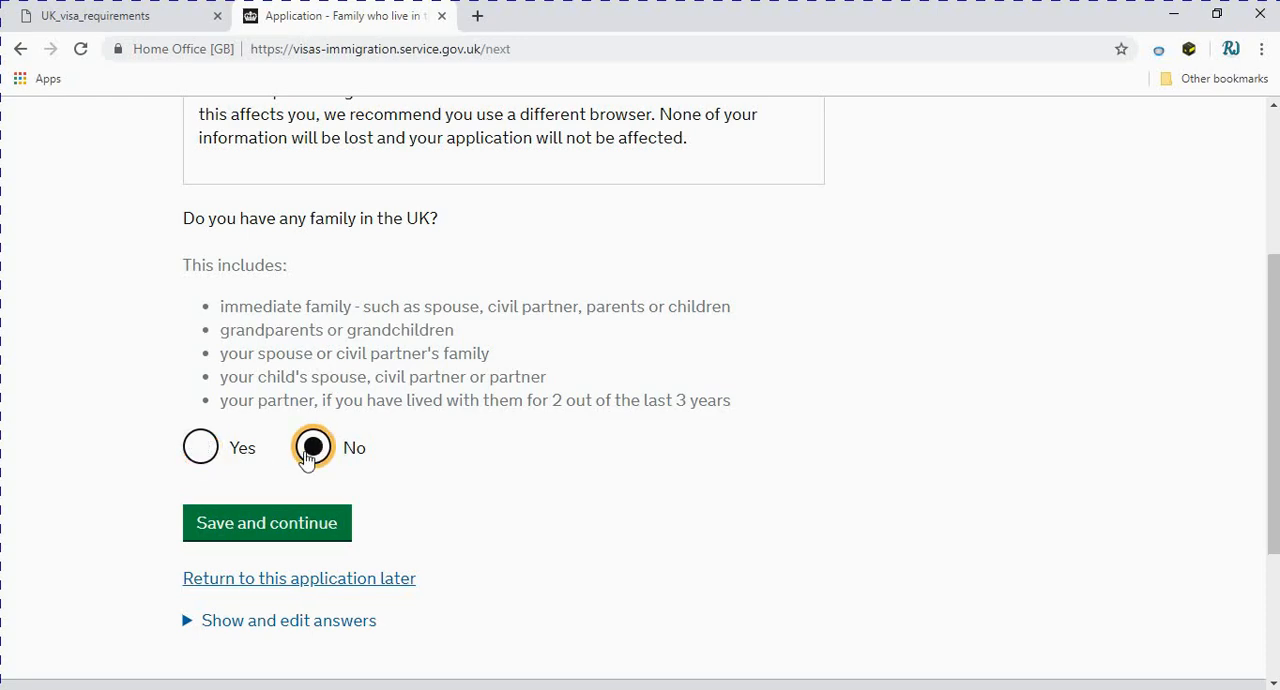
pyautogui.click(278, 531)
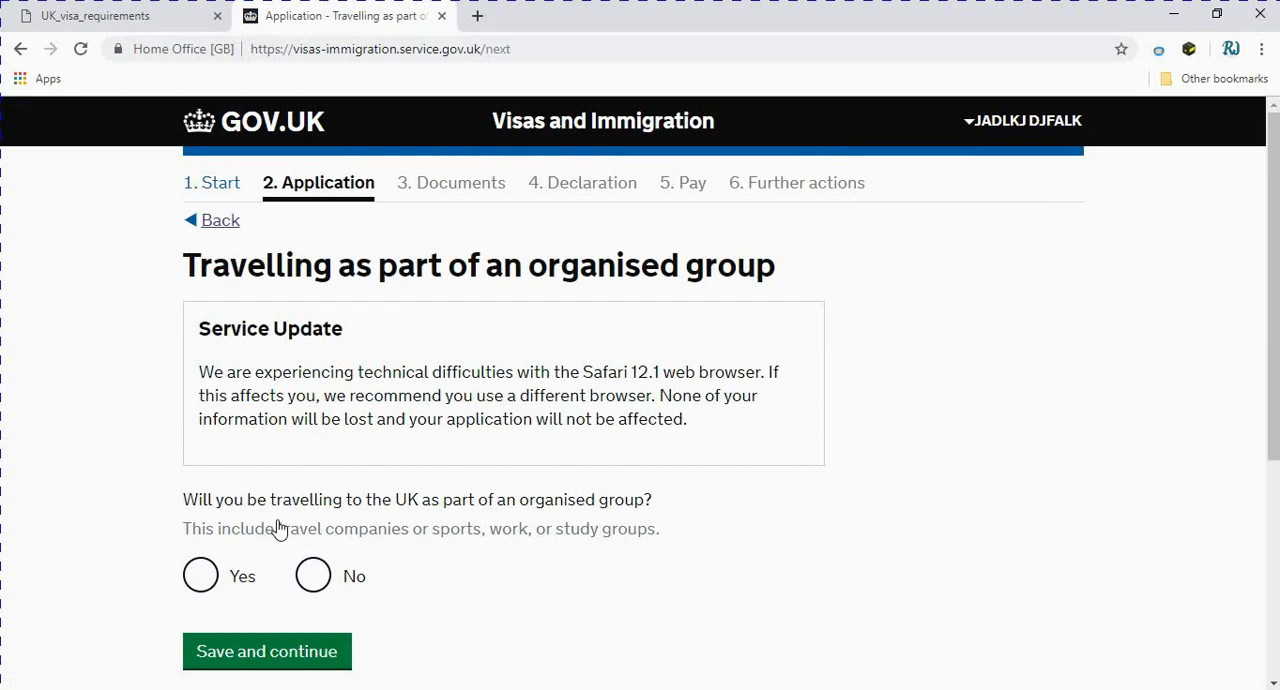
# Answer No to travelling to the UK as part of an organised group and save the answer
pyautogui.scroll(-1, 255, 410)
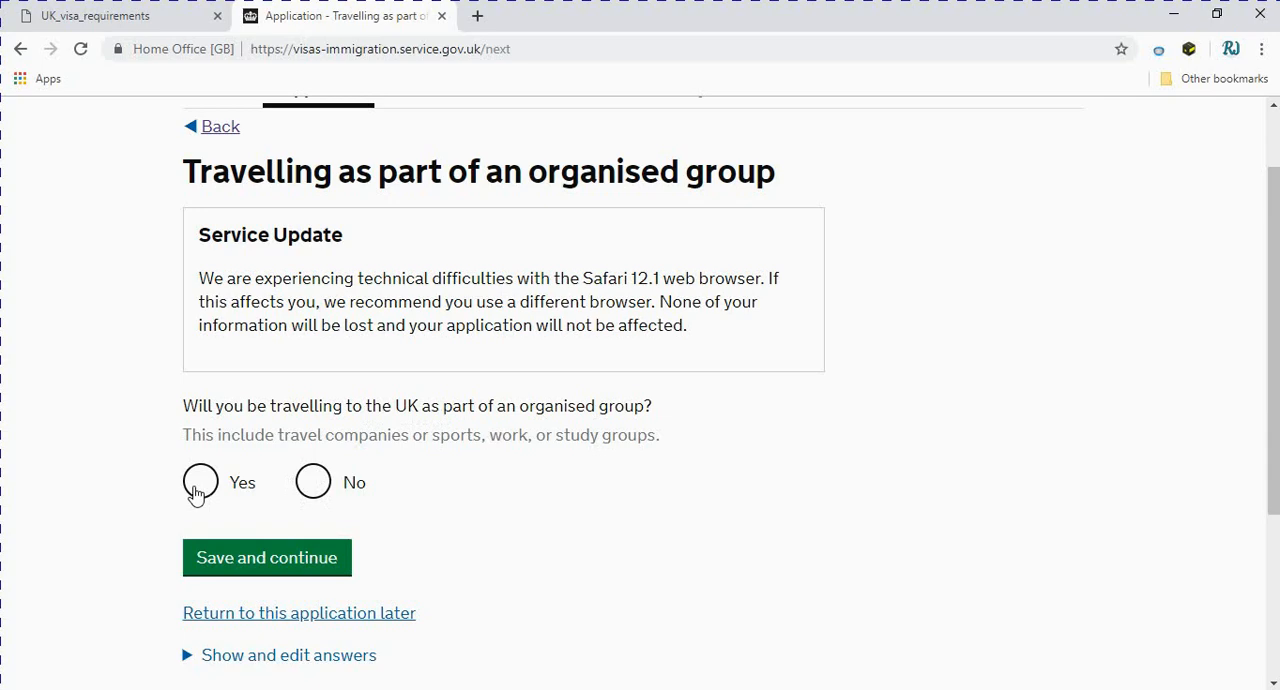
pyautogui.click(312, 494)
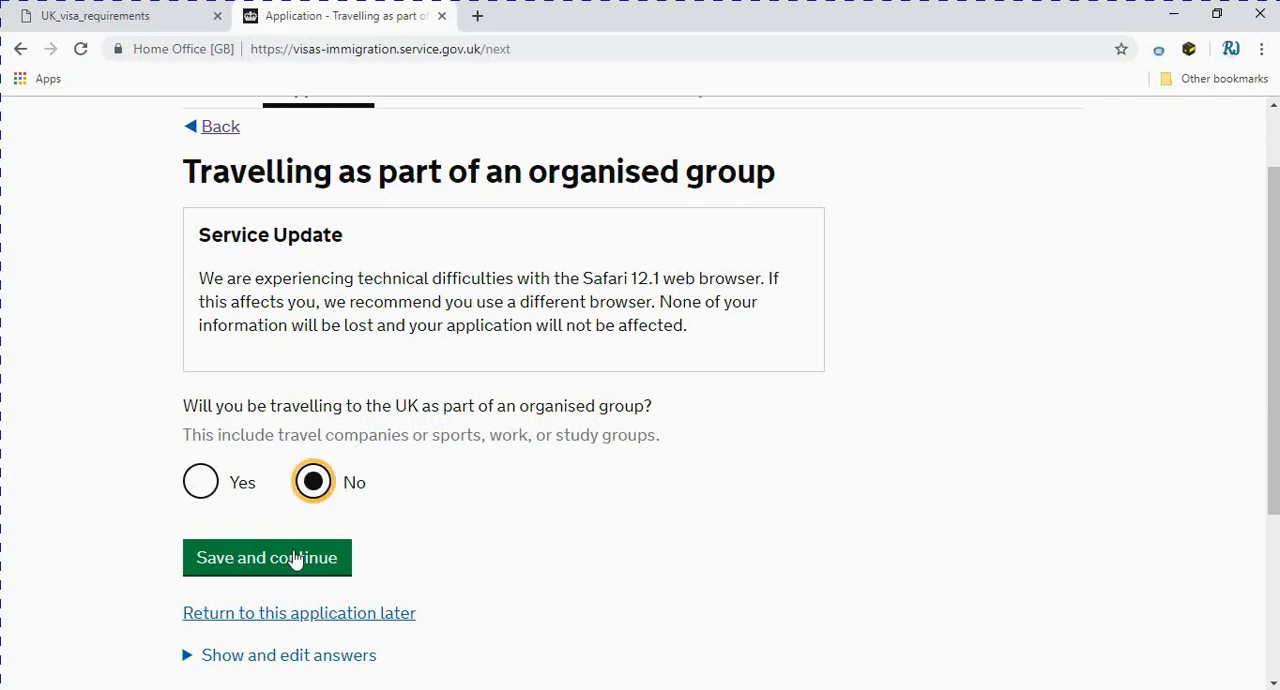
pyautogui.click(293, 561)
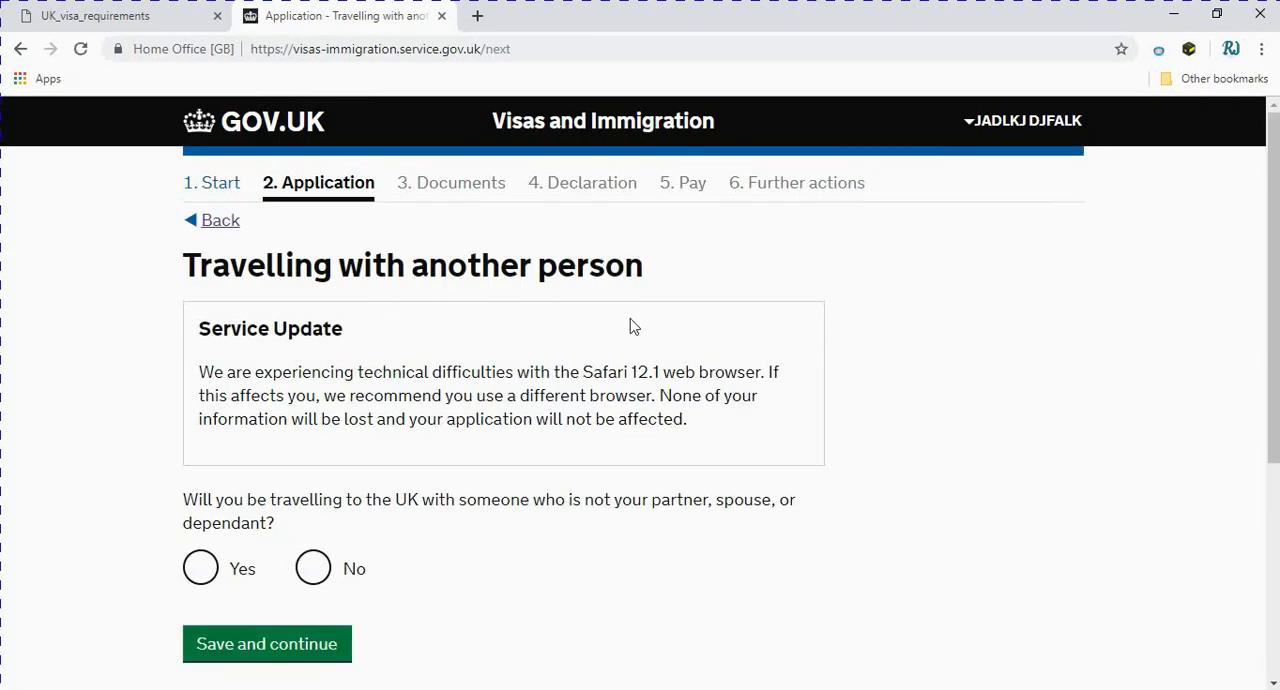
# Answer No to travelling with someone who is not your partner, spouse or dependant and save the answer
pyautogui.scroll(-1, 630, 320)
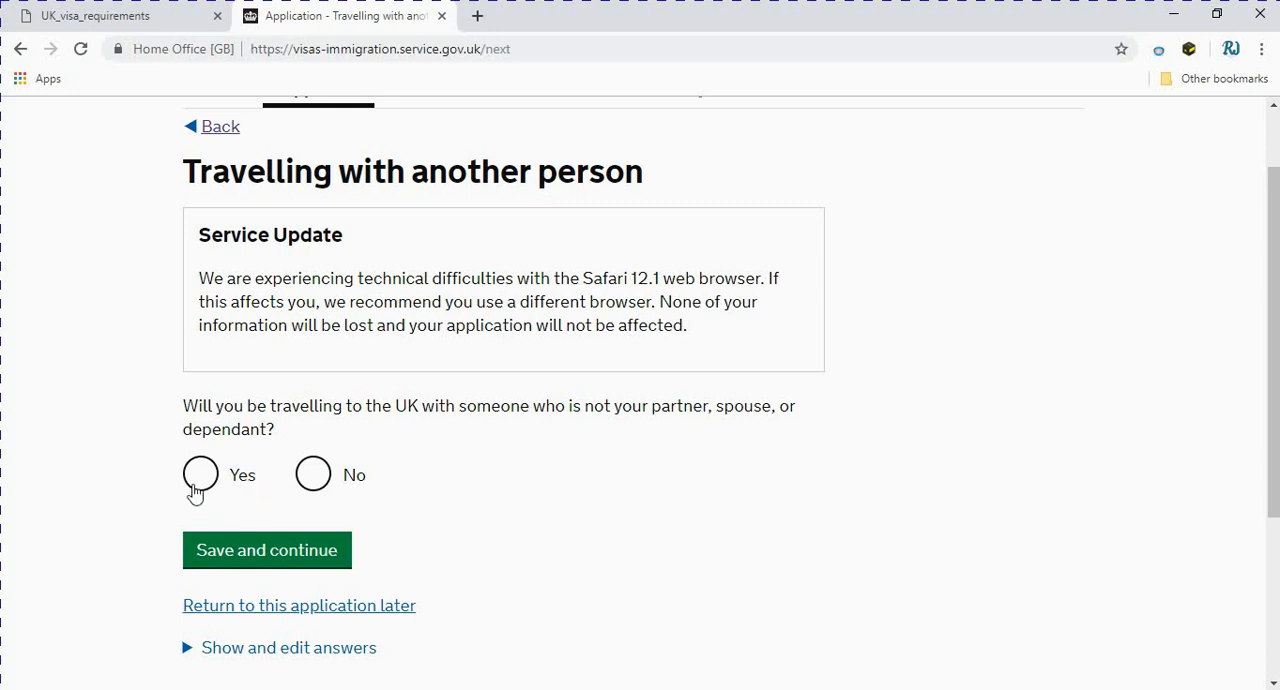
pyautogui.click(314, 473)
pyautogui.click(296, 558)
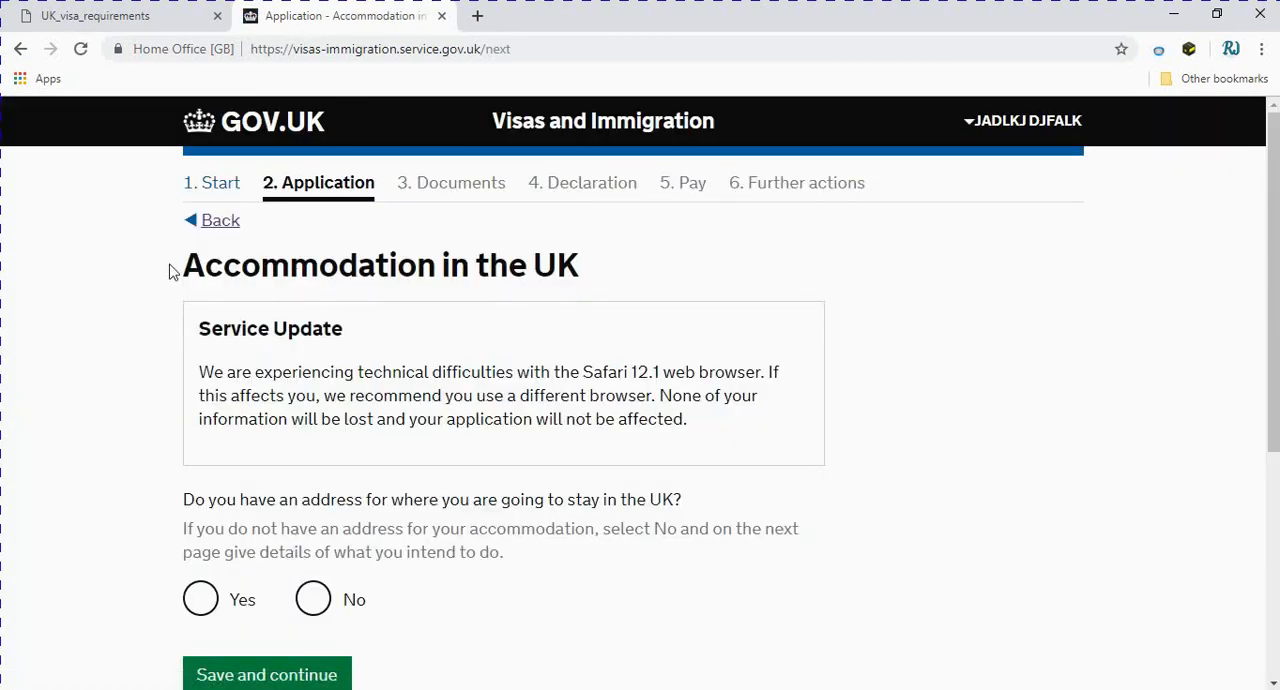
# Answer Yes to having an address for where you will stay in the UK and save the answer
pyautogui.scroll(-1, 503, 370)
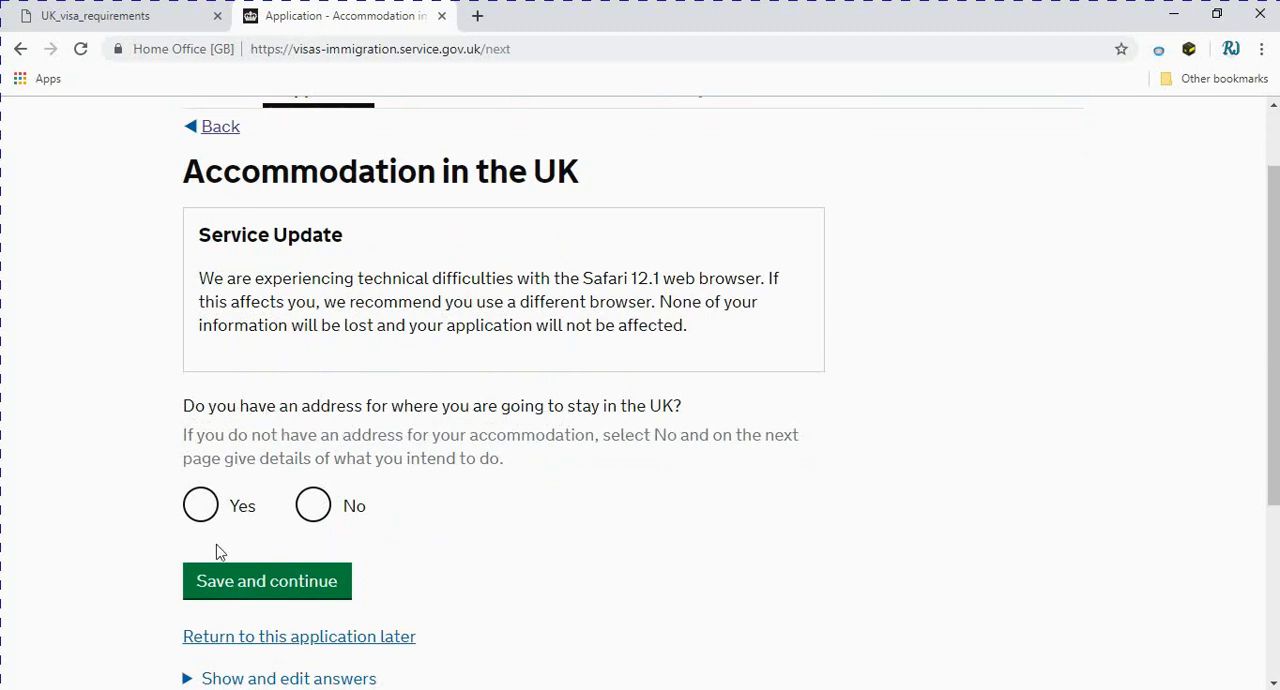
pyautogui.click(203, 510)
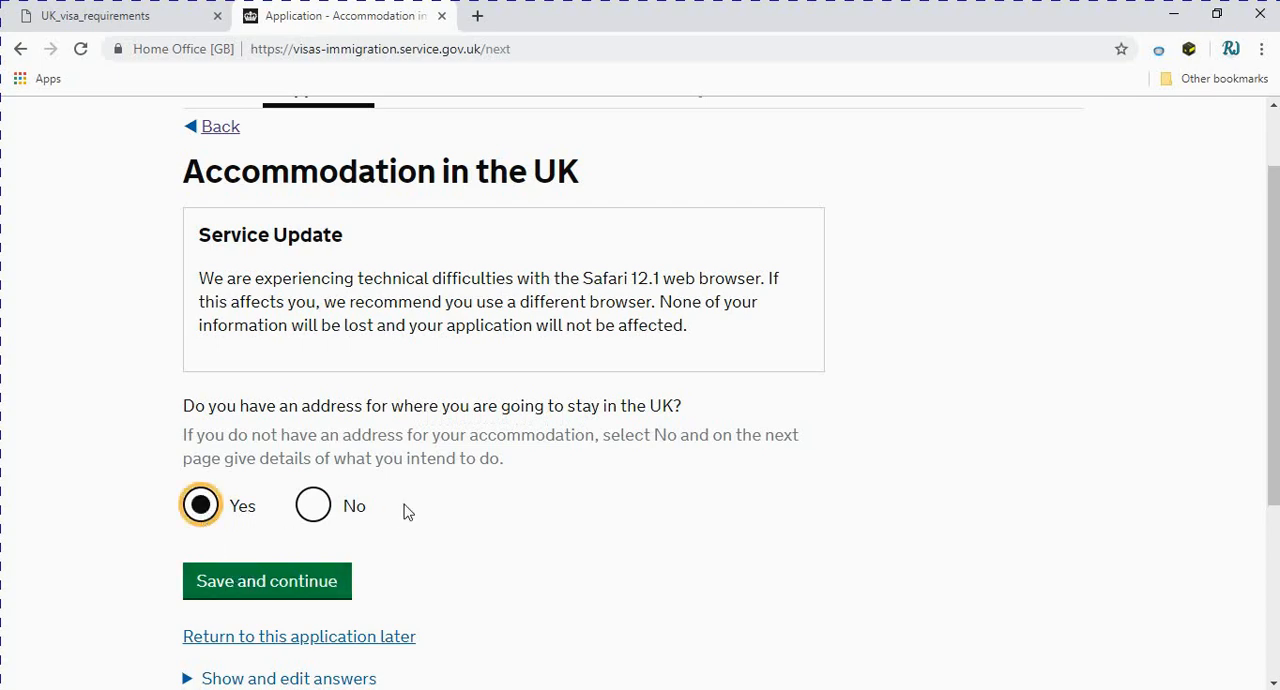
pyautogui.click(248, 586)
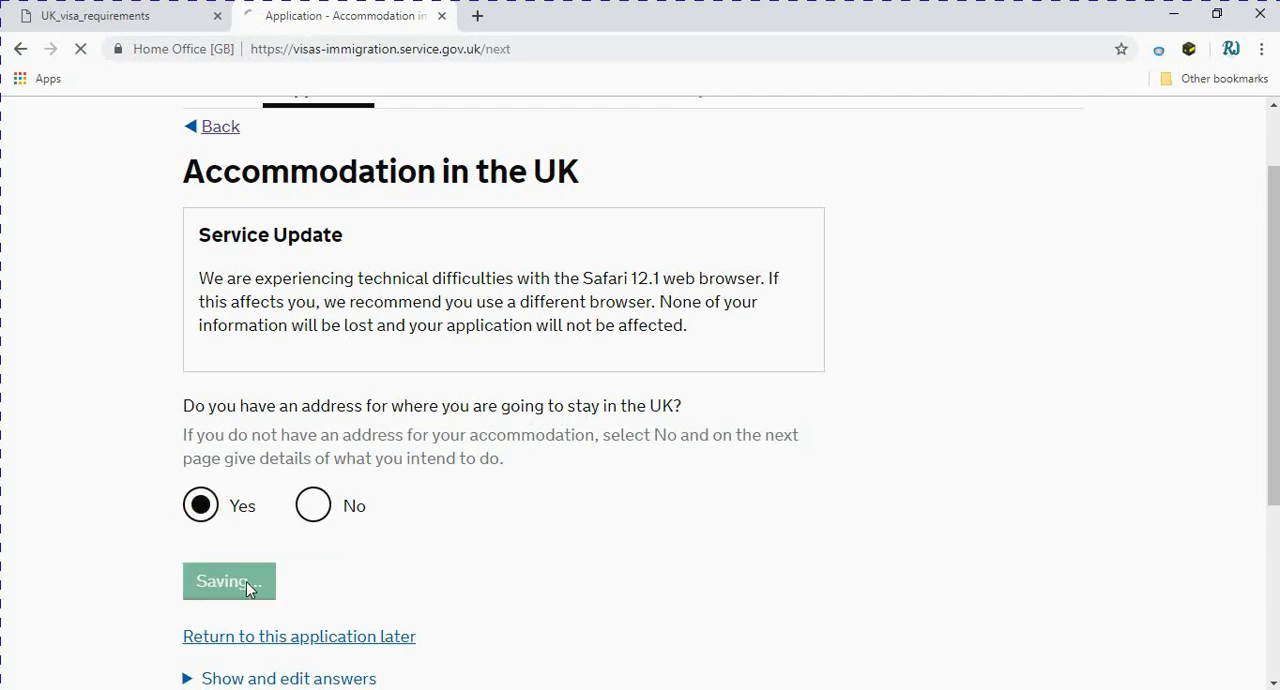
# Examine the UK accommodation form, covering the place of stay, address, postcode, and arrival and departure dates
pyautogui.scroll(-4, 248, 588)
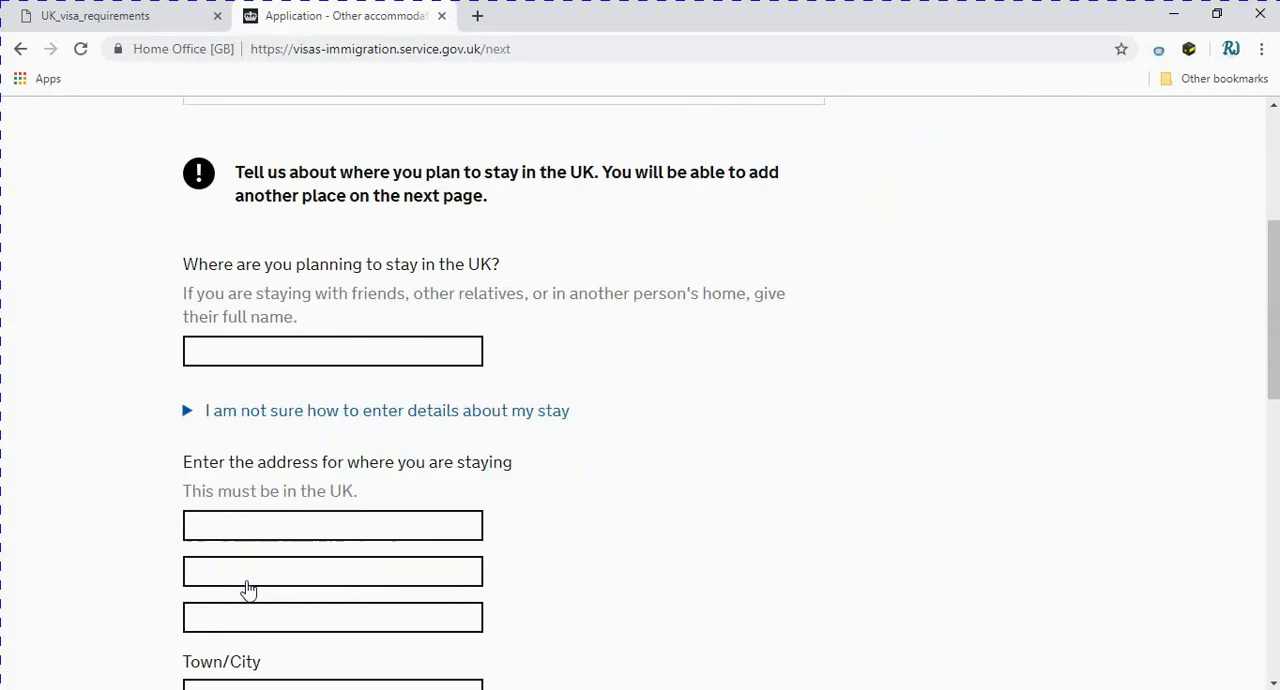
pyautogui.scroll(1, 248, 590)
pyautogui.scroll(-5, 248, 590)
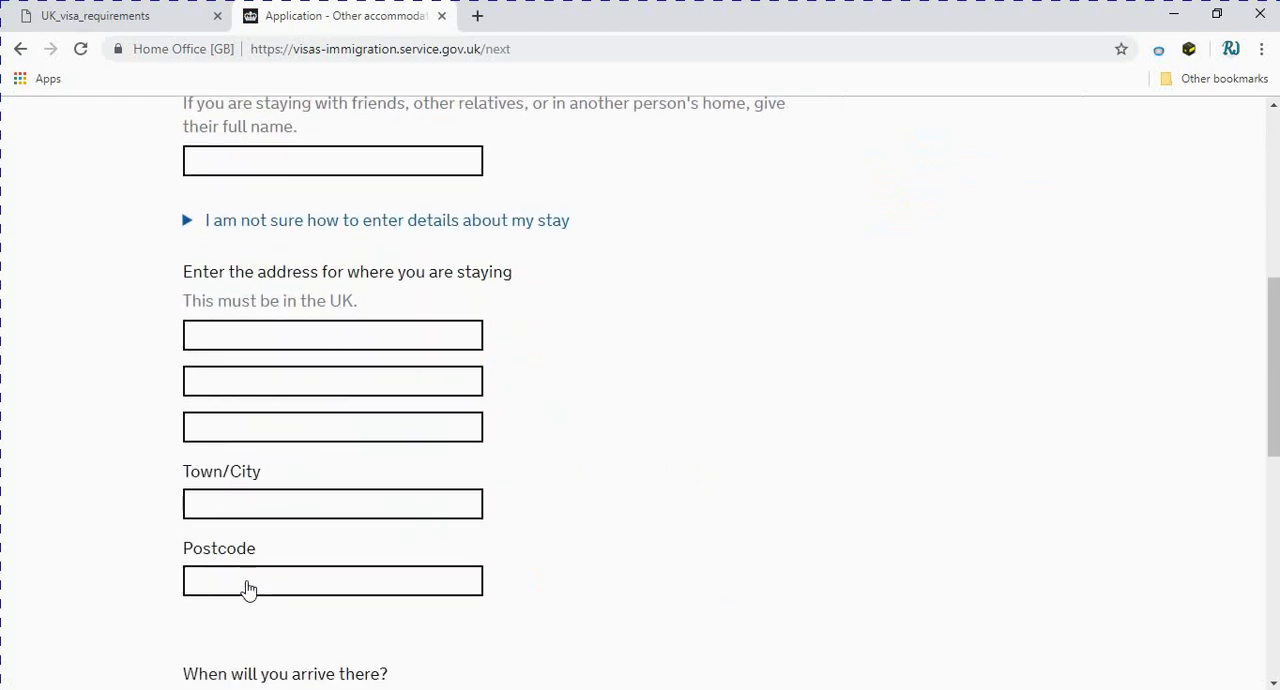
pyautogui.scroll(-1, 248, 589)
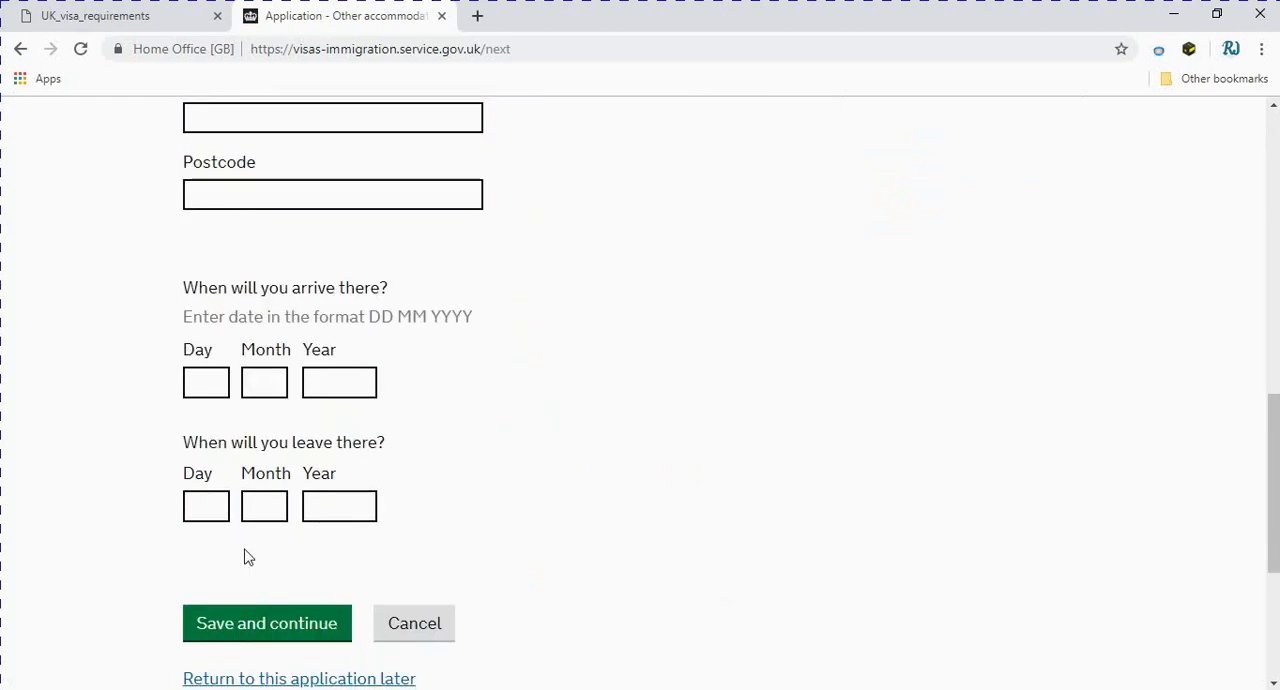
pyautogui.scroll(4, 242, 455)
pyautogui.scroll(1, 242, 455)
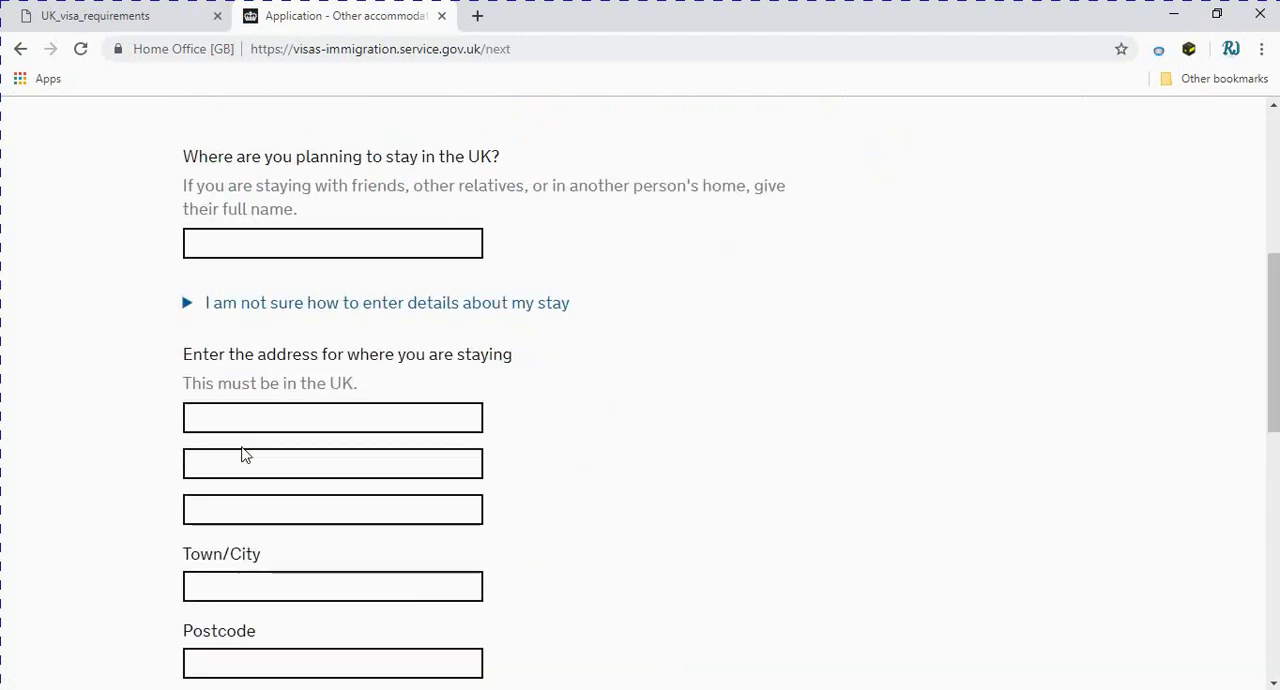
pyautogui.click(240, 336)
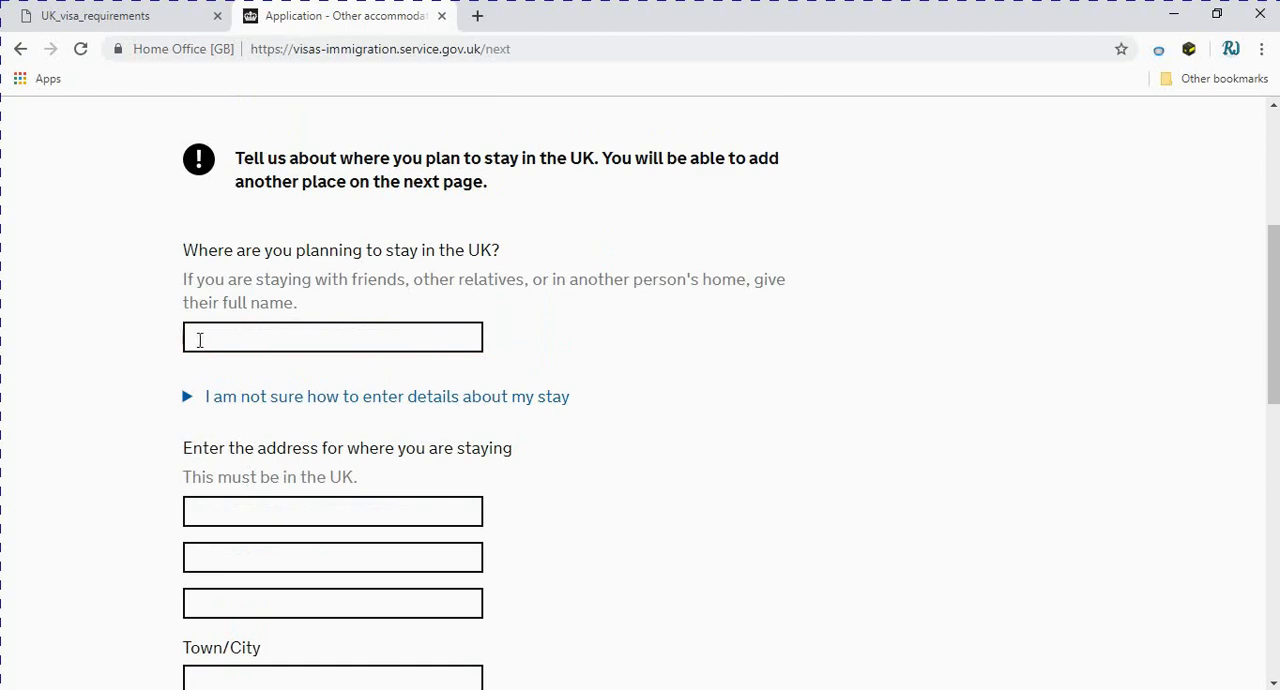
pyautogui.scroll(3, 205, 375)
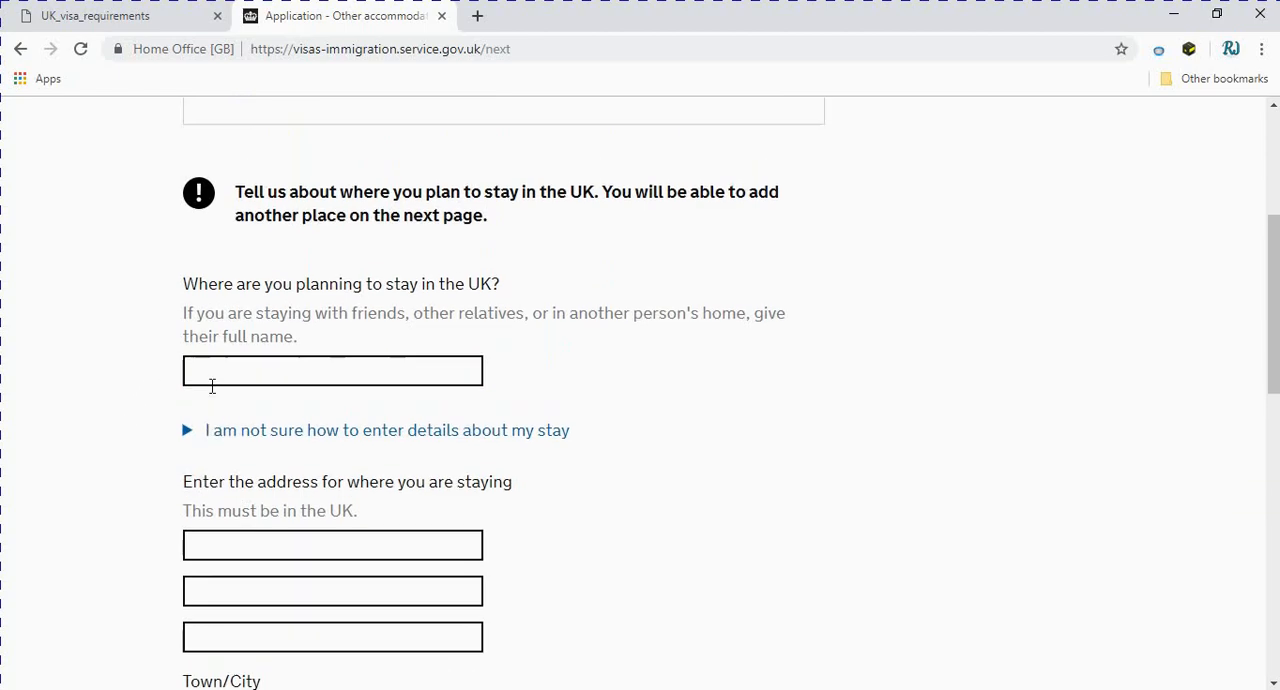
pyautogui.scroll(-3, 473, 285)
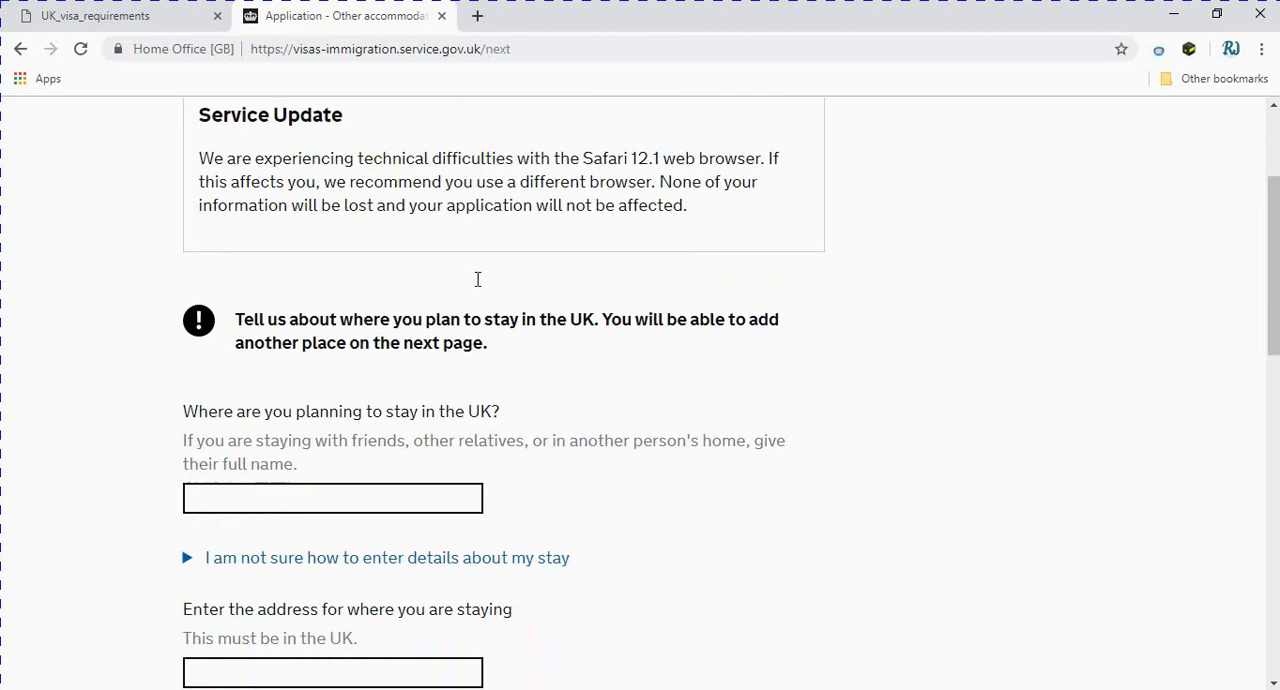
# Review the address lines, town, postcode and stay date fields required for the place of stay in the UK
pyautogui.scroll(-1, 473, 285)
pyautogui.click(327, 422)
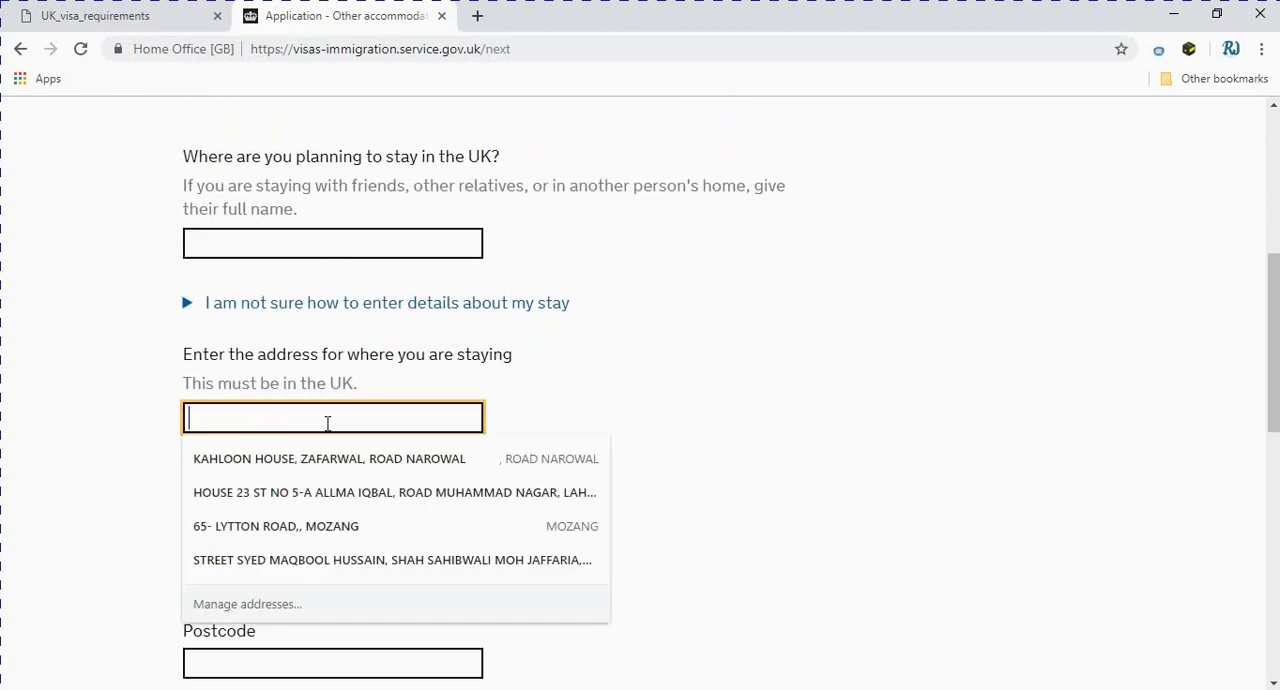
pyautogui.scroll(-3, 594, 392)
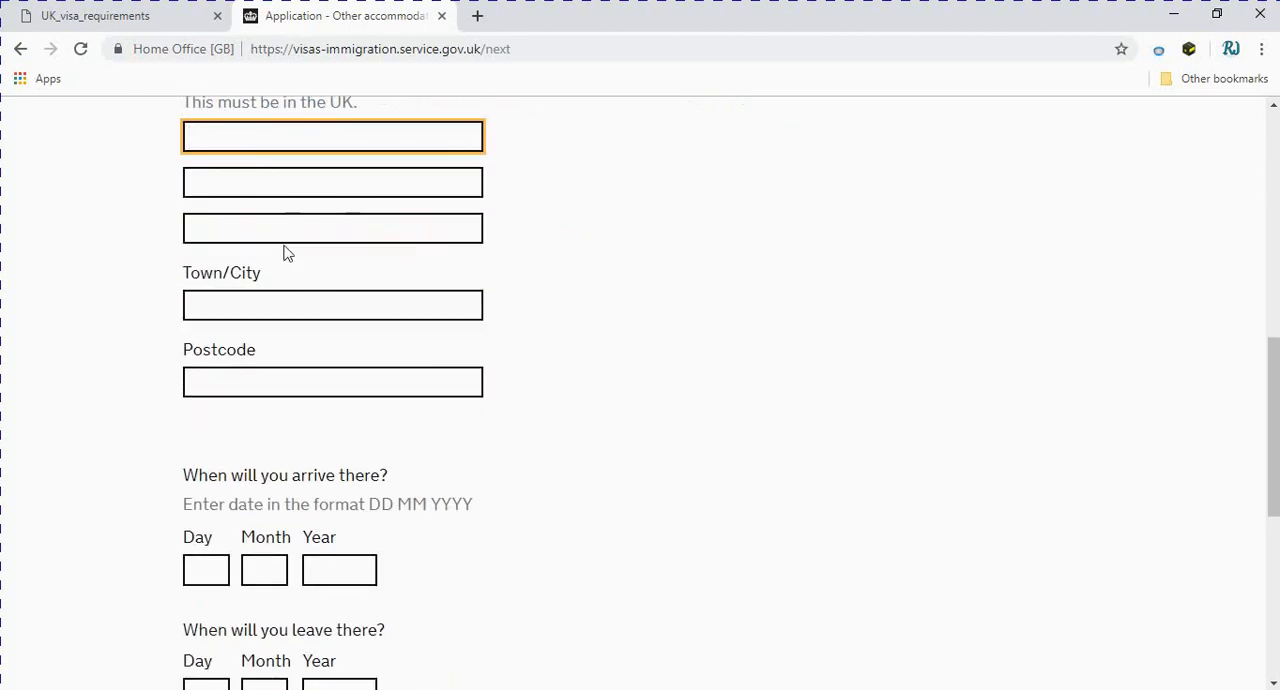
pyautogui.scroll(1, 270, 262)
pyautogui.click(268, 276)
pyautogui.click(789, 277)
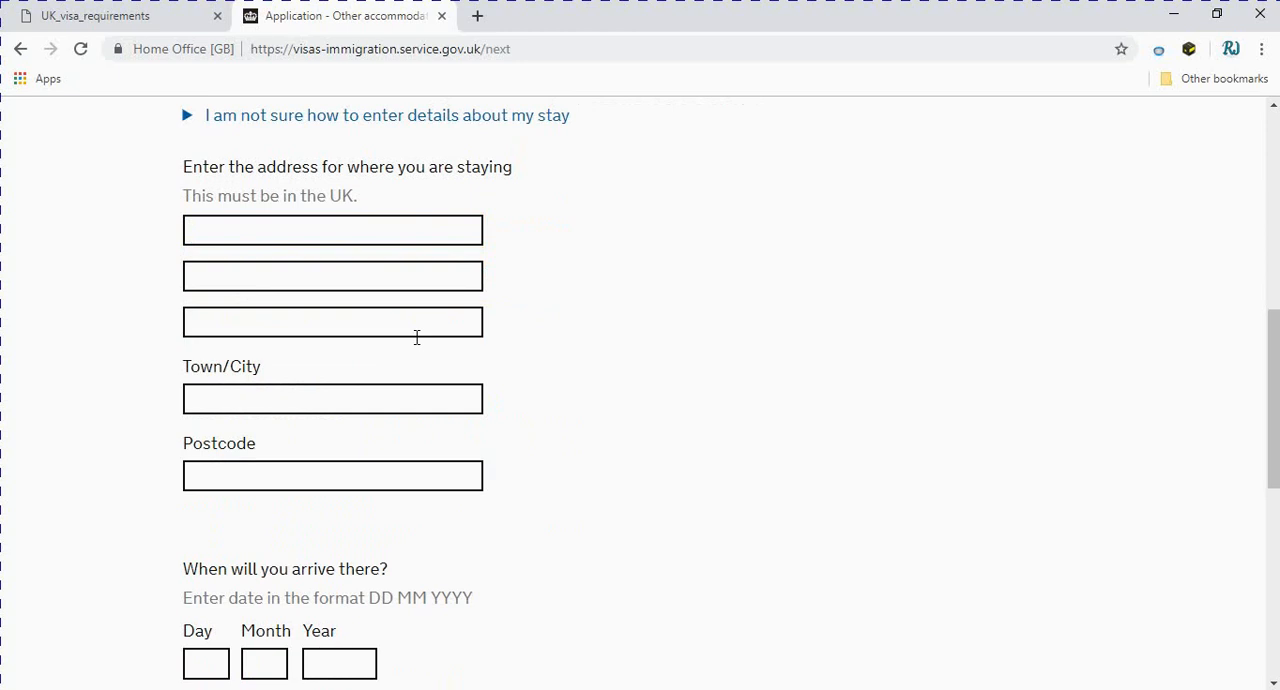
pyautogui.scroll(-3, 389, 429)
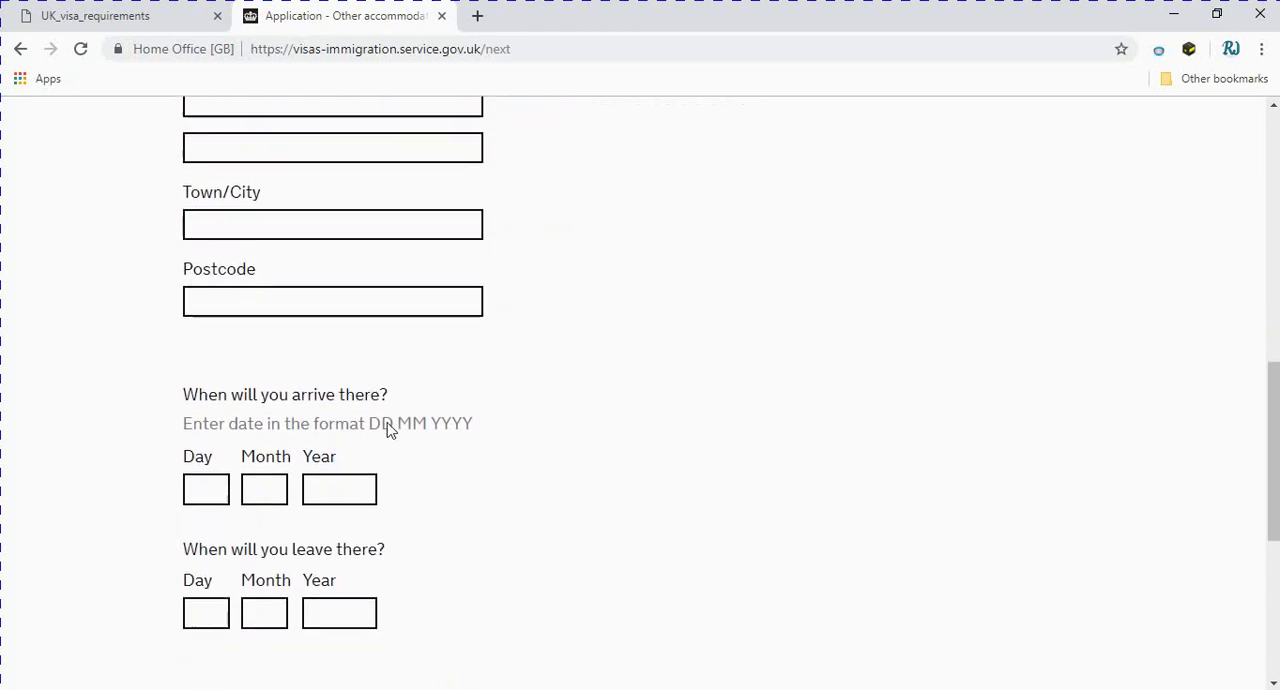
pyautogui.scroll(7, 391, 510)
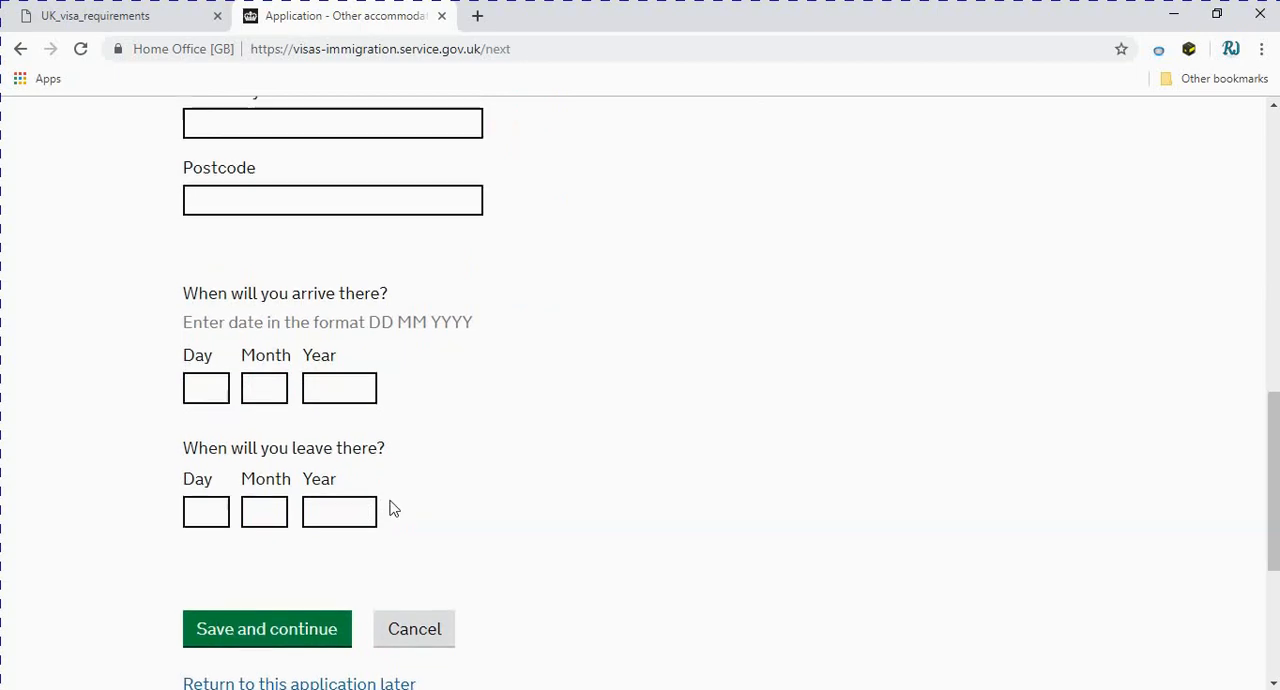
pyautogui.scroll(3, 390, 497)
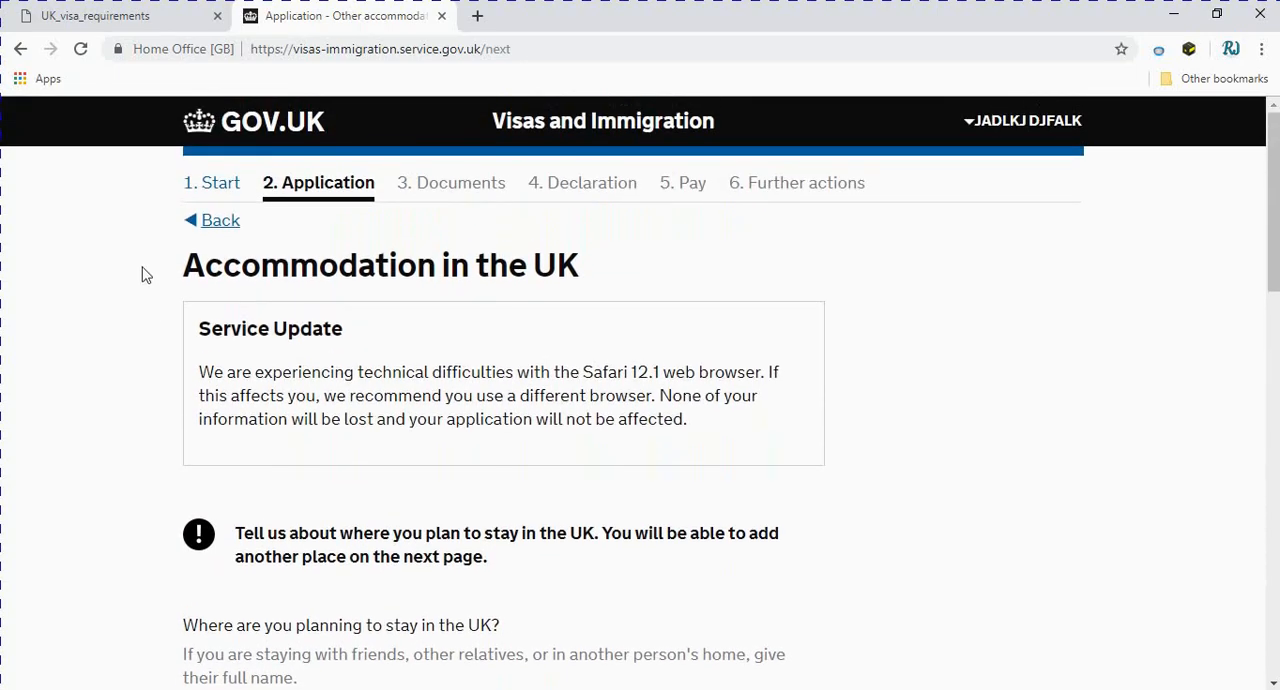
# Return to the previous accommodation question, change the answer about having a UK address to No, and save it
pyautogui.click(213, 228)
pyautogui.scroll(-2, 429, 514)
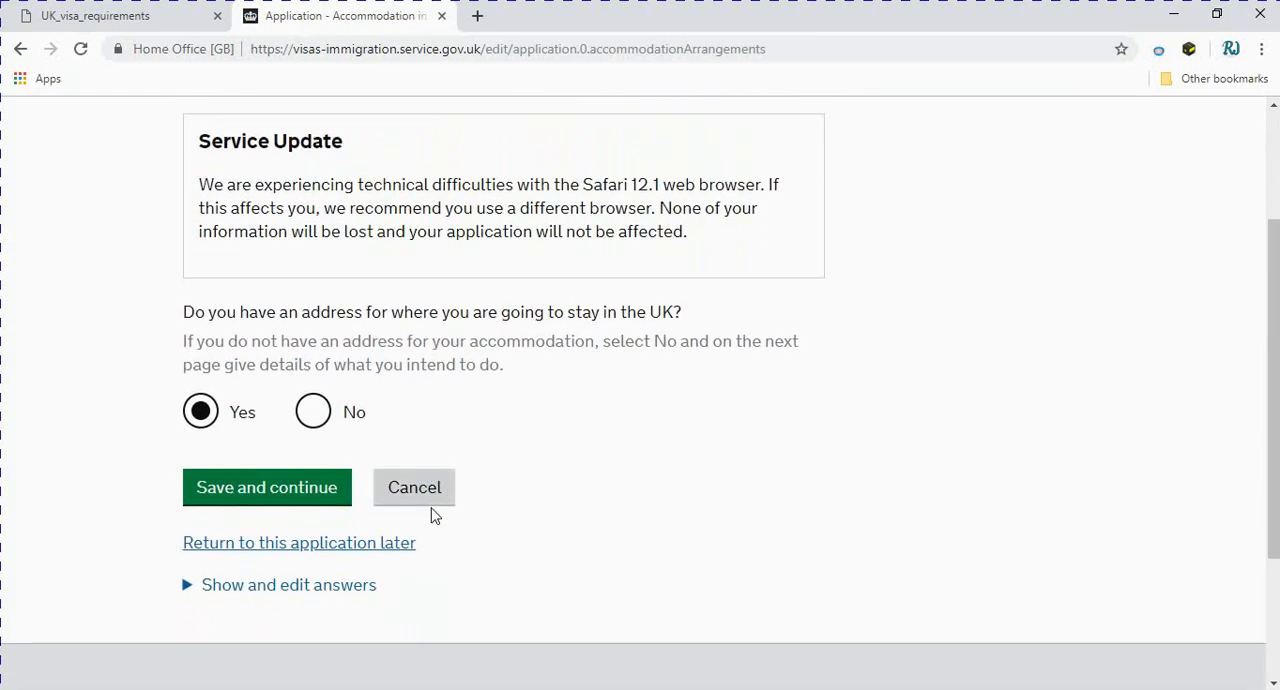
pyautogui.click(313, 414)
pyautogui.click(253, 492)
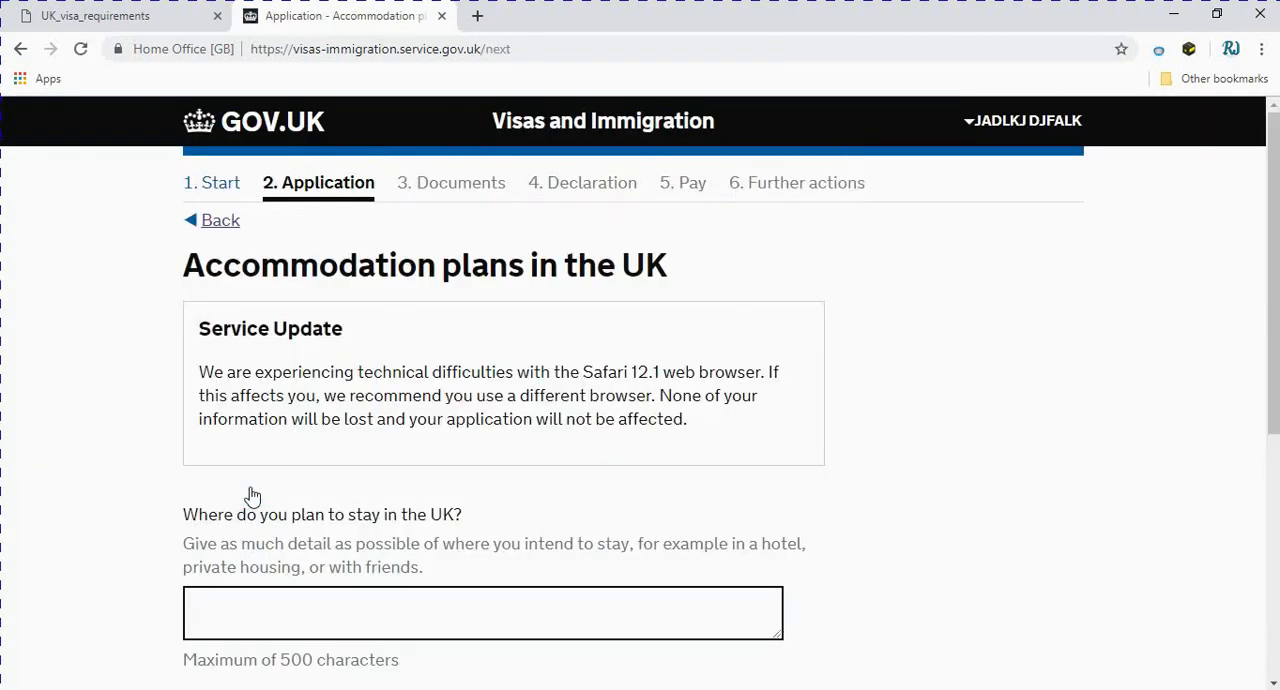
# Describe the planned accommodation in the UK as "I WILL STAY IN THE HOTEL" and save the answer
pyautogui.scroll(-2, 277, 482)
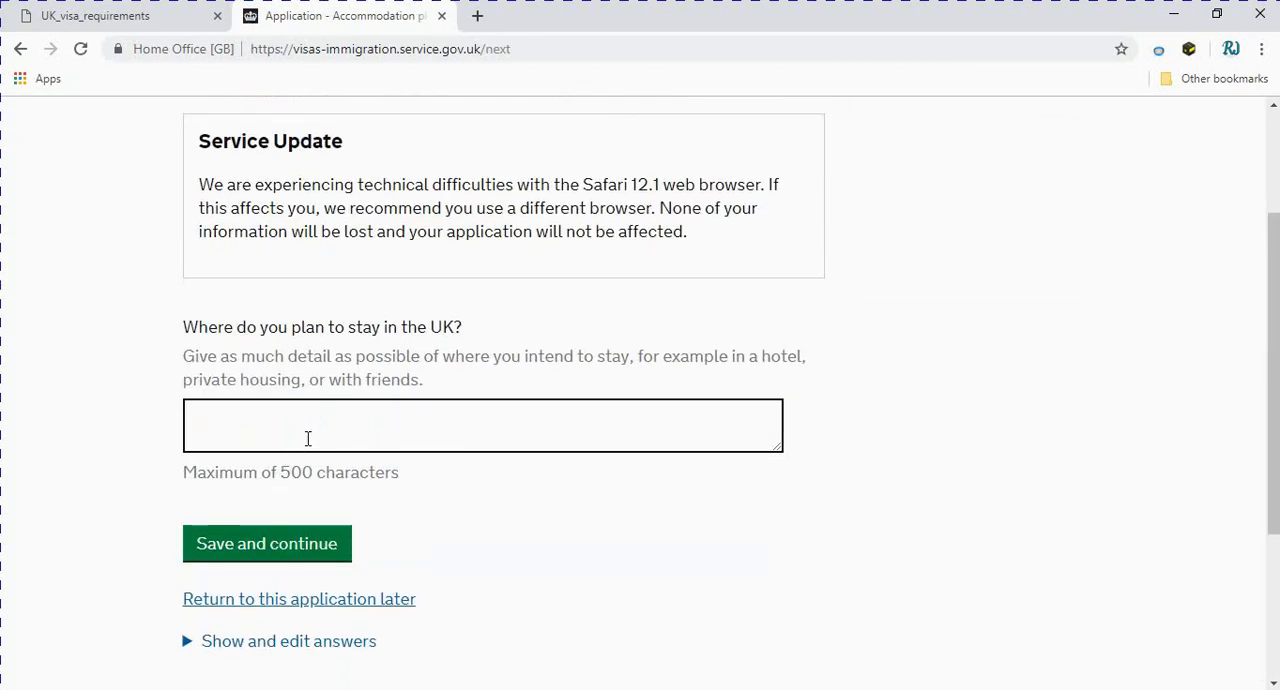
pyautogui.click(308, 438)
pyautogui.scroll(2, 308, 438)
pyautogui.scroll(-1, 360, 594)
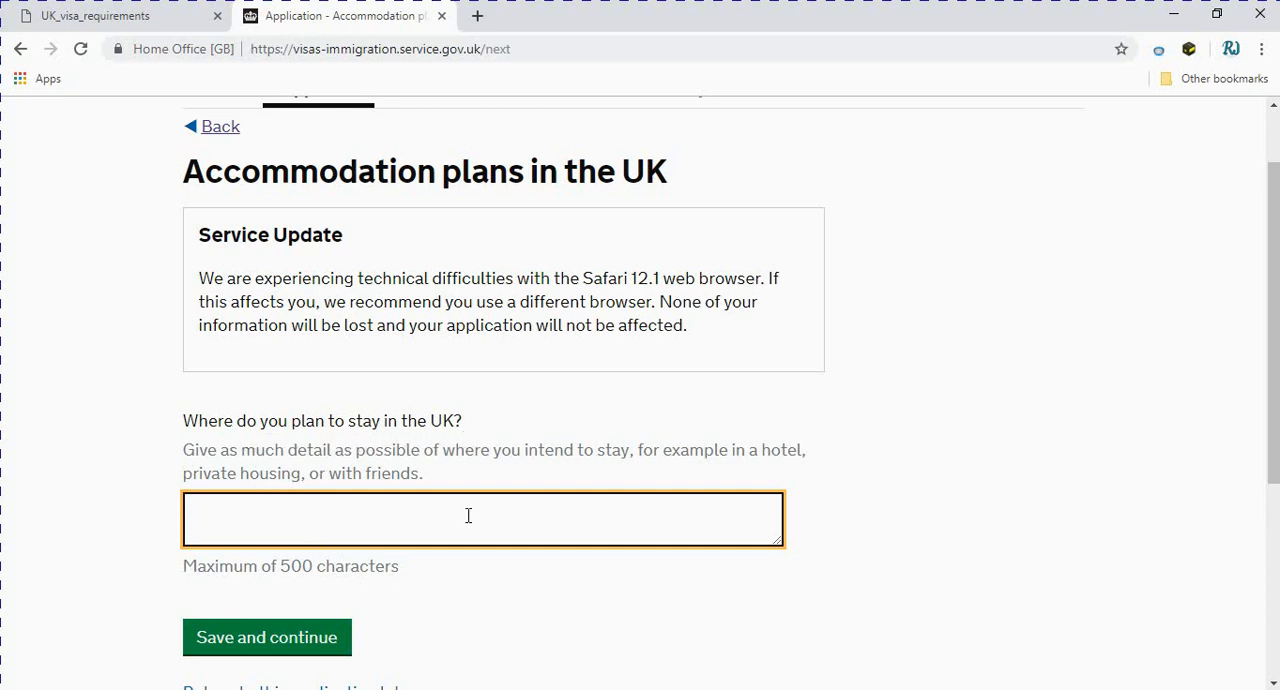
pyautogui.write('I wi')
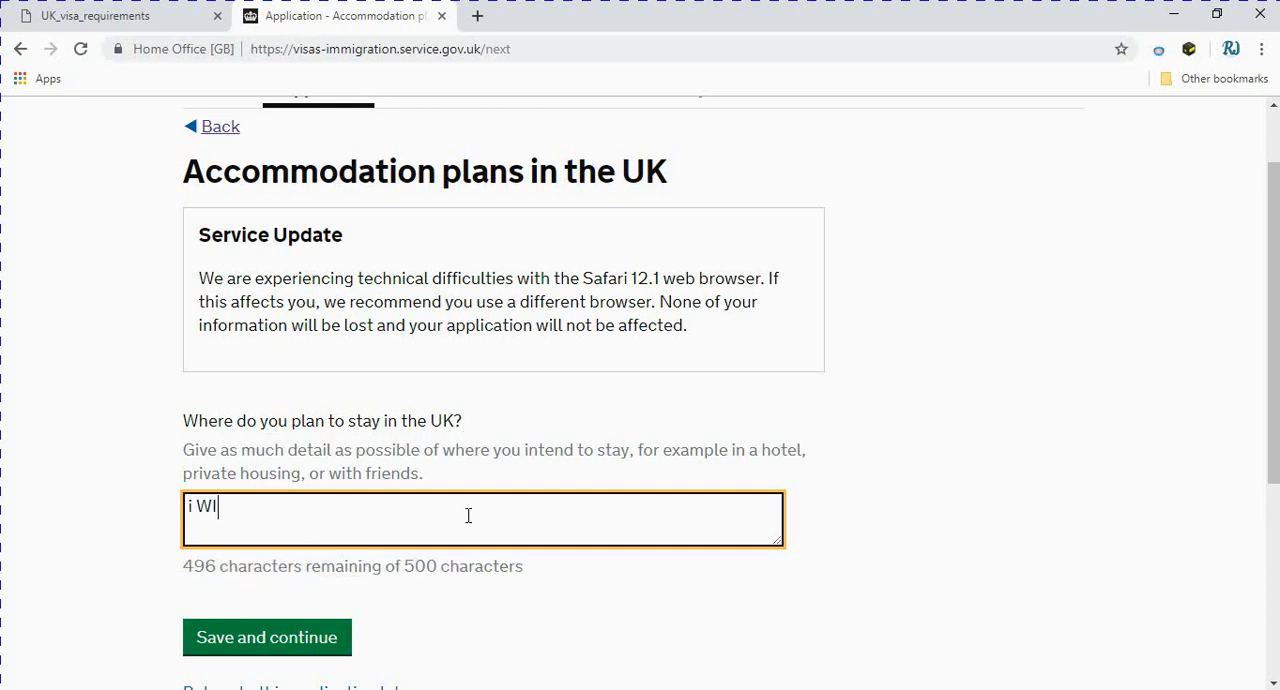
pyautogui.press('BackSpace')
pyautogui.press('BackSpace')
pyautogui.press('BackSpace')
pyautogui.press('BackSpace')
pyautogui.write('I WILL S')
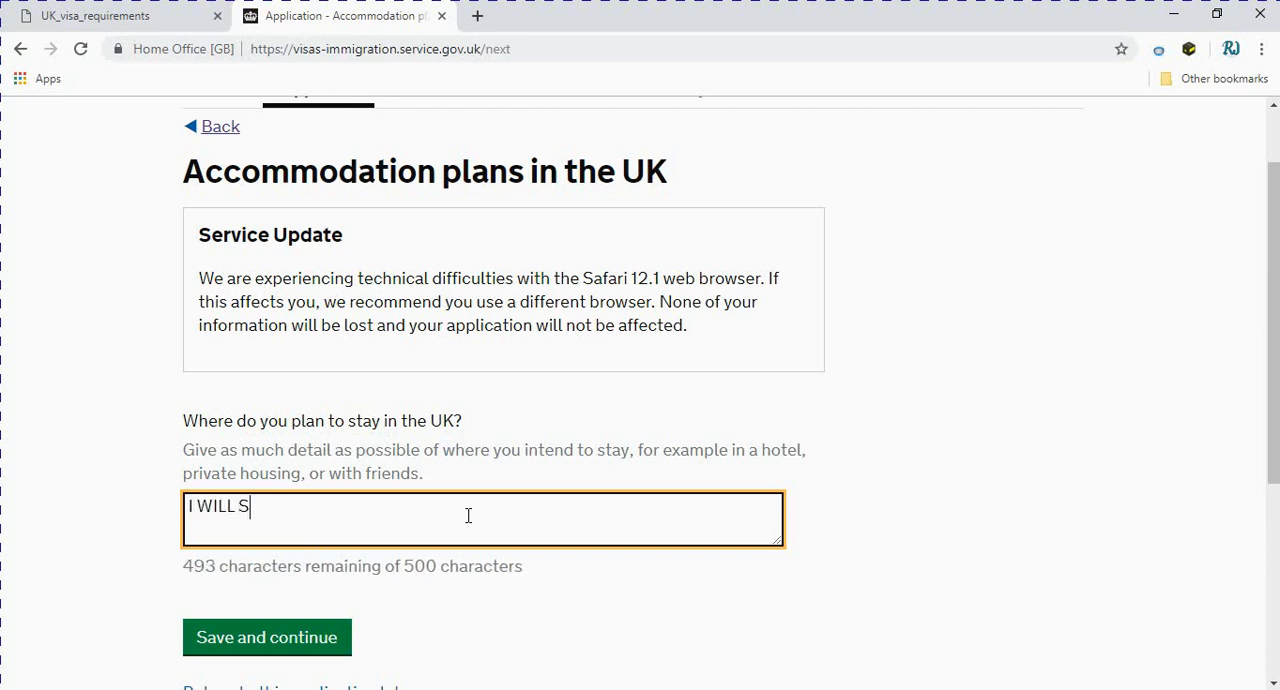
pyautogui.write('TAY IN THE HOTEL')
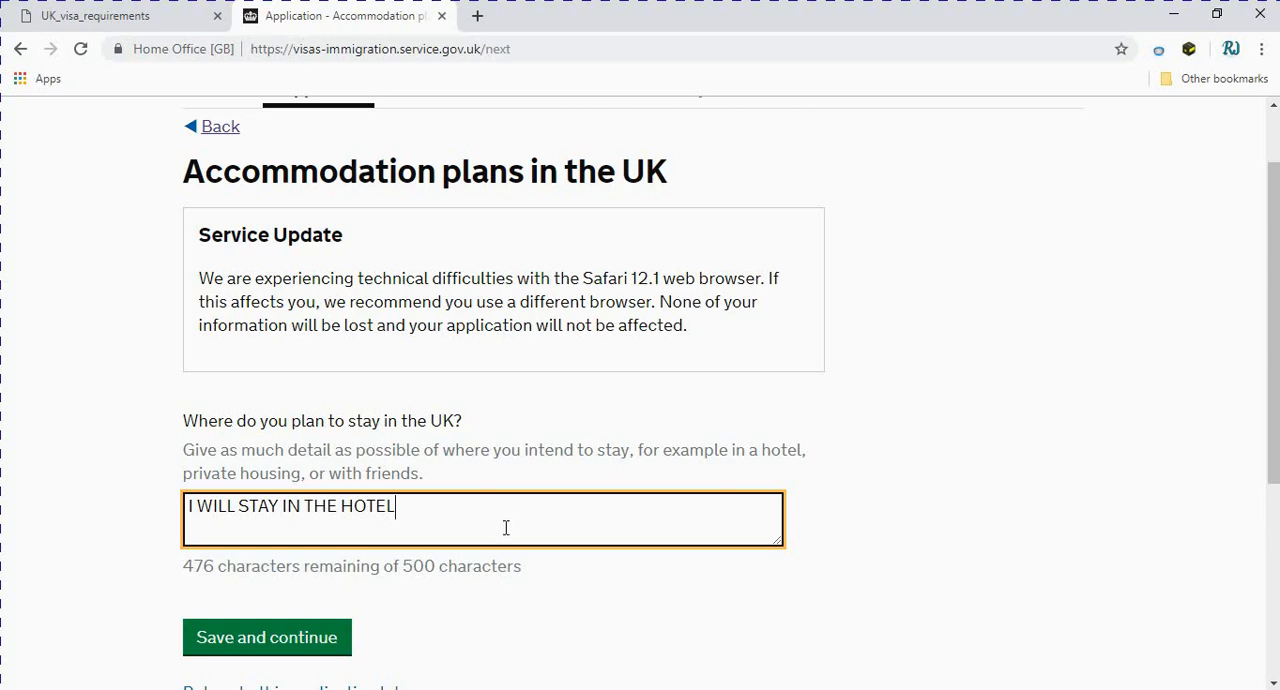
pyautogui.scroll(-2, 500, 520)
pyautogui.click(280, 456)
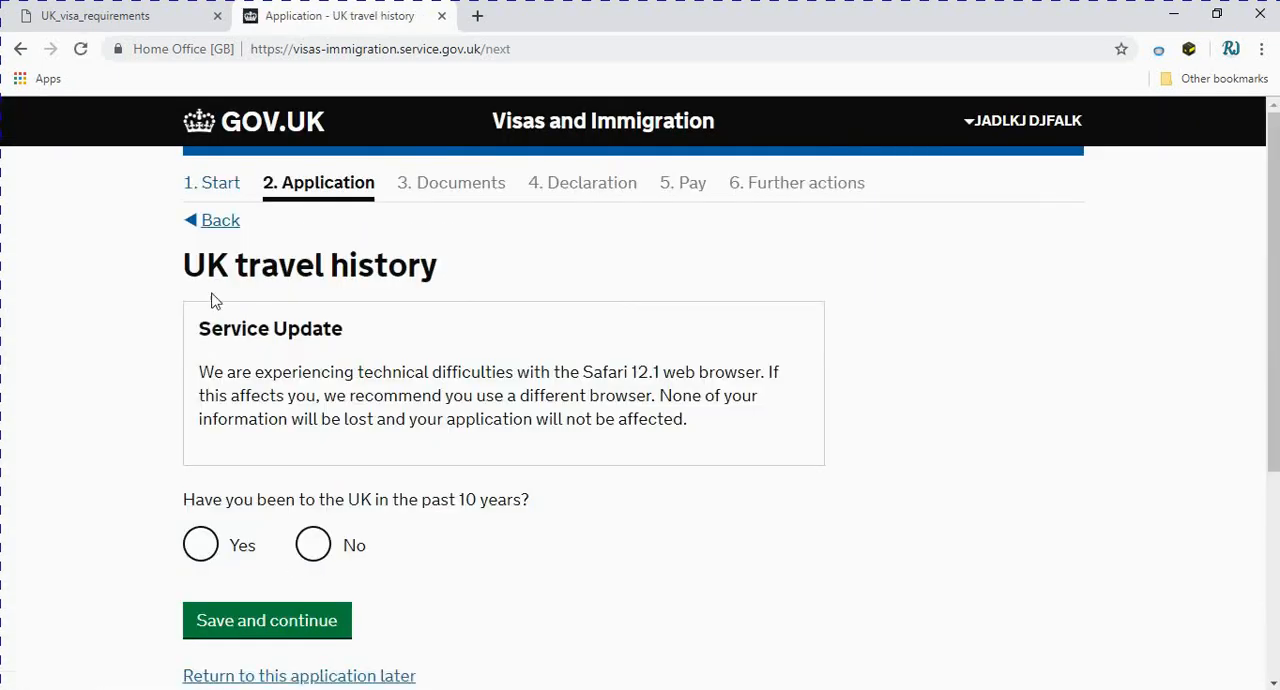
# Answer No to having been to the UK in the past 10 years and save the answer
pyautogui.scroll(-1, 437, 323)
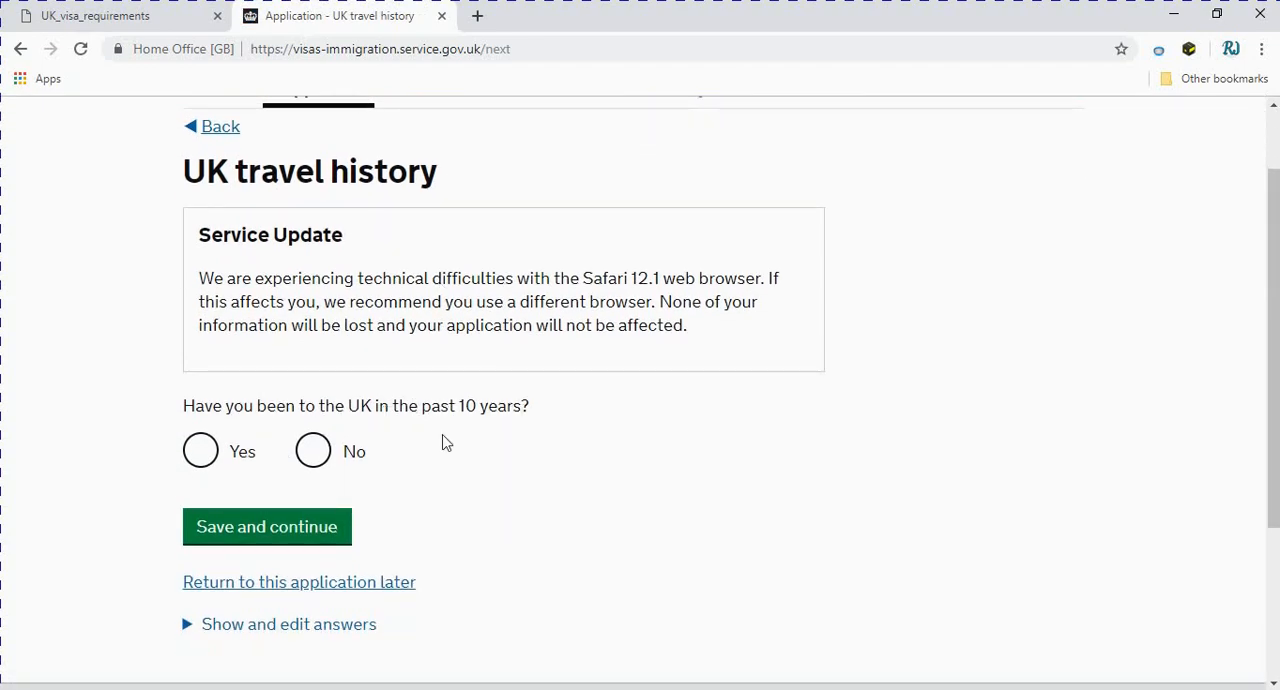
pyautogui.click(311, 458)
pyautogui.click(271, 529)
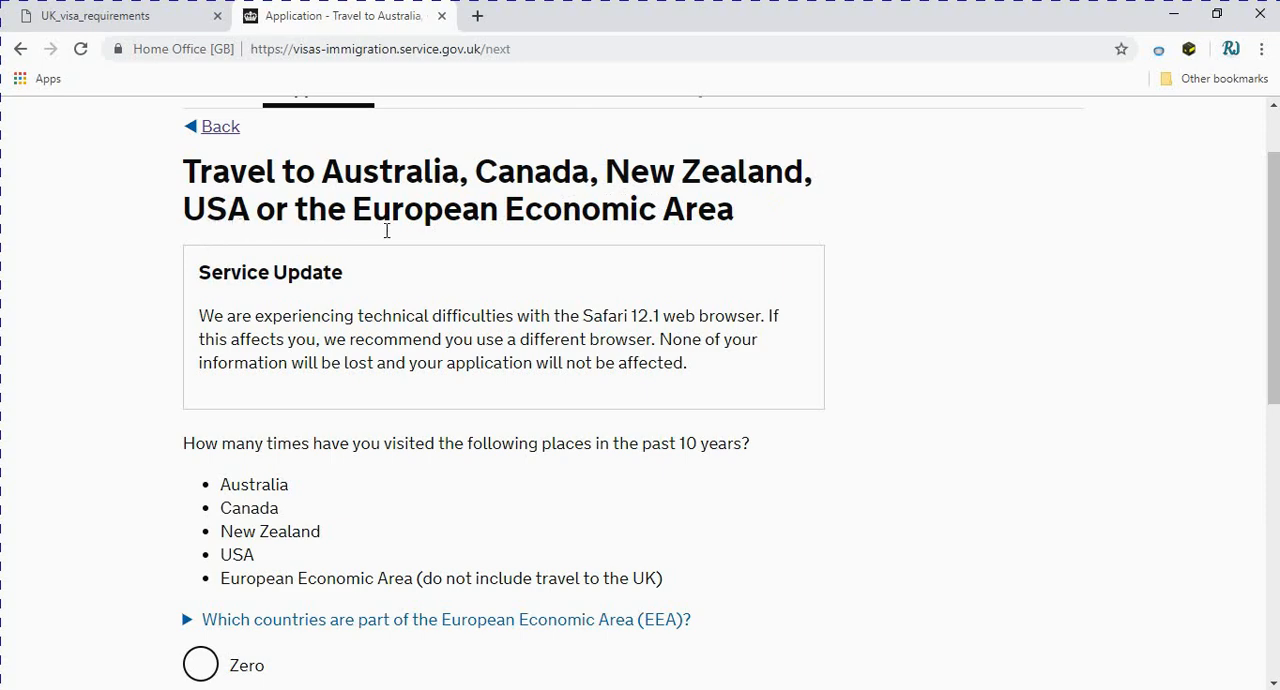
# Choose Zero for visits to Australia, Canada, New Zealand, USA or the European Economic Area in the past 10 years and save
pyautogui.scroll(-1, 709, 229)
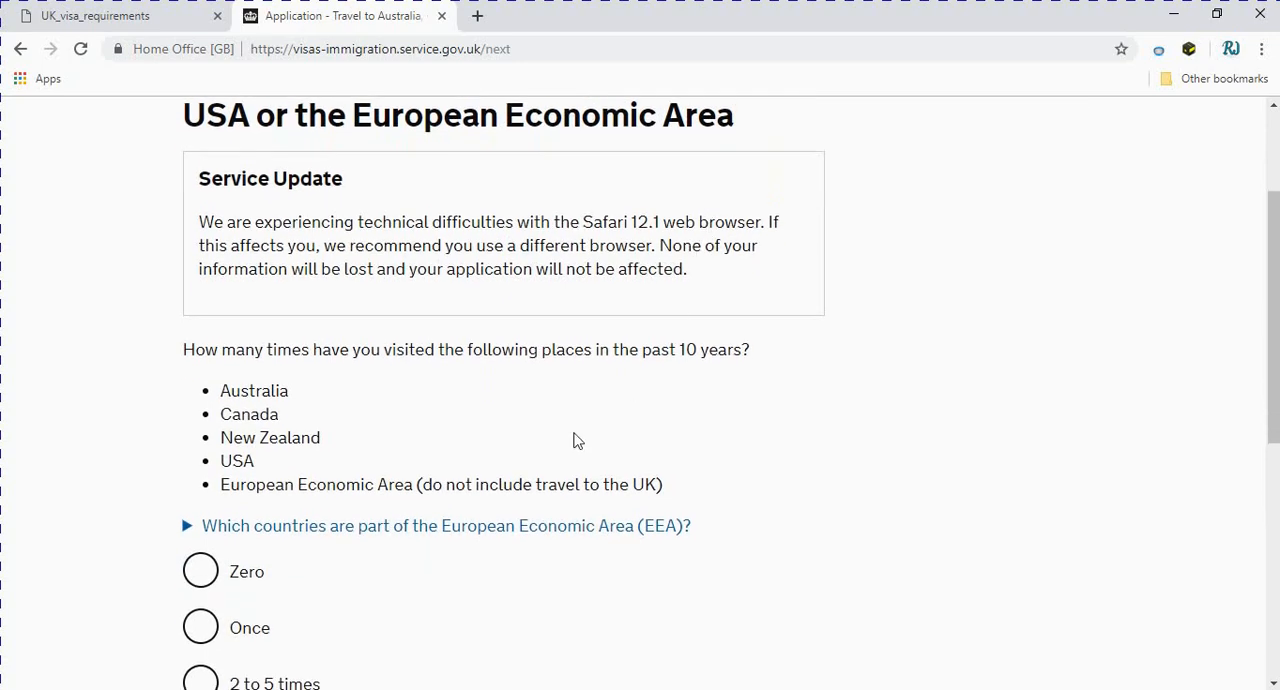
pyautogui.scroll(-1, 554, 458)
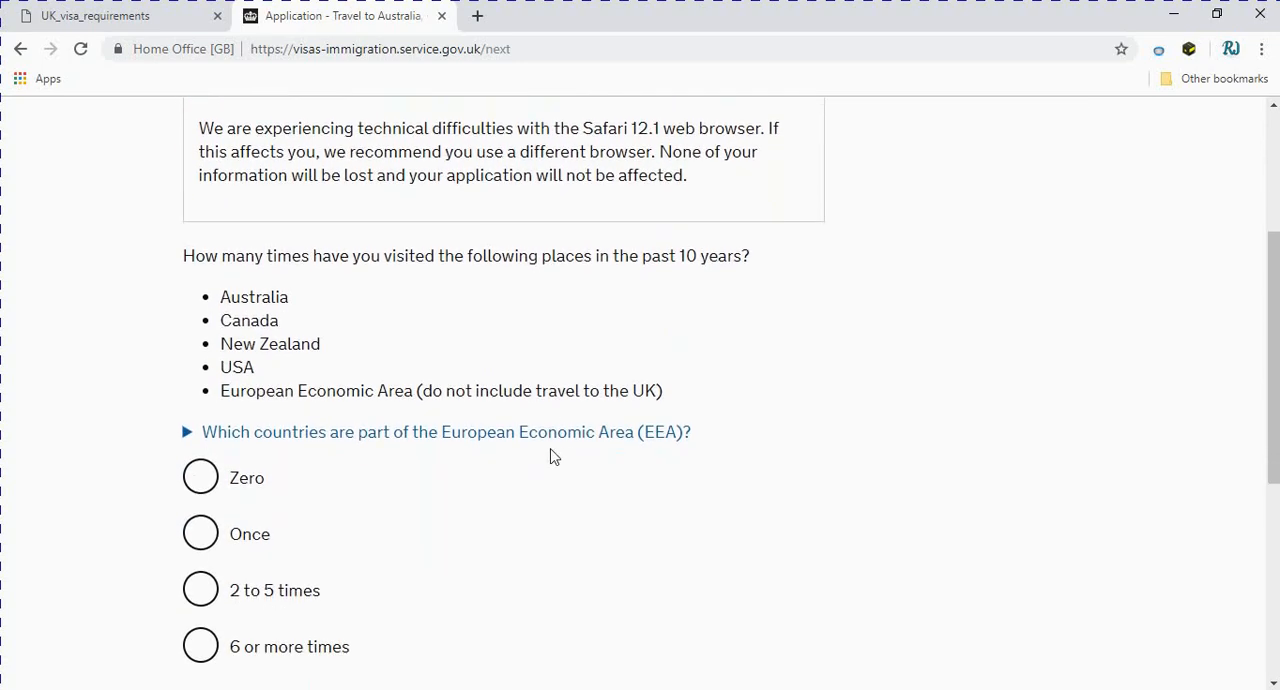
pyautogui.scroll(2, 554, 458)
pyautogui.scroll(-1, 480, 460)
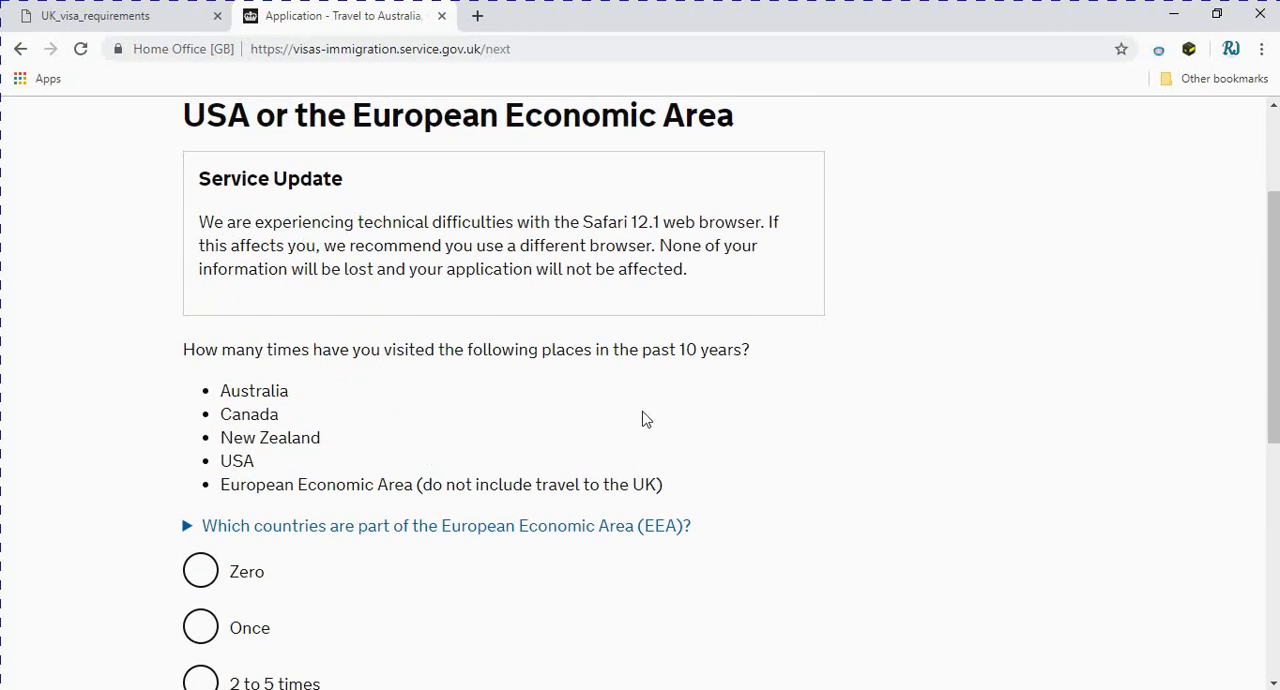
pyautogui.scroll(-2, 474, 430)
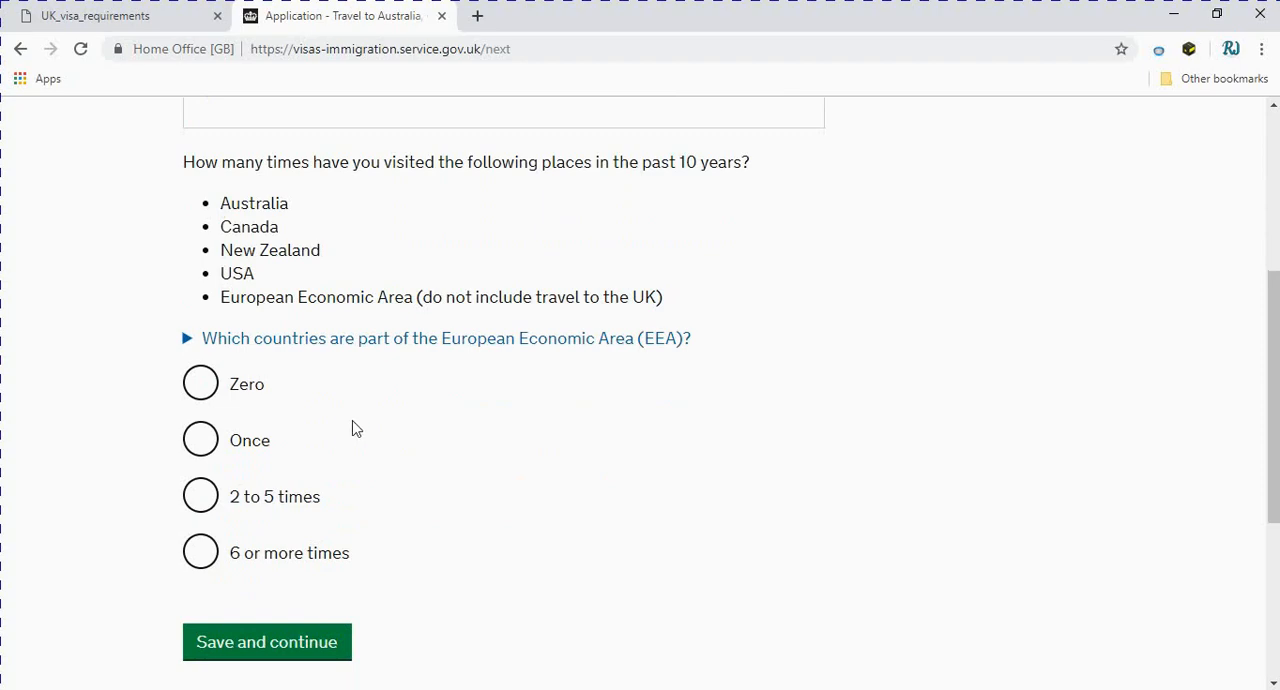
pyautogui.click(212, 392)
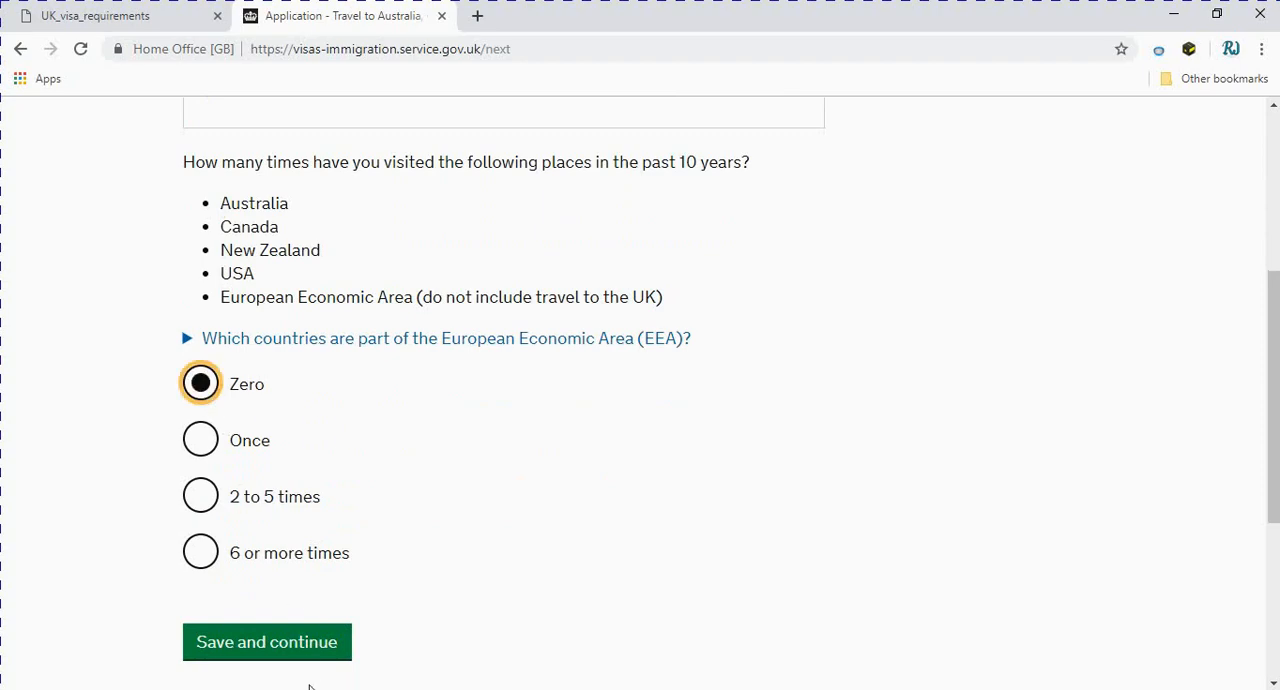
pyautogui.click(267, 643)
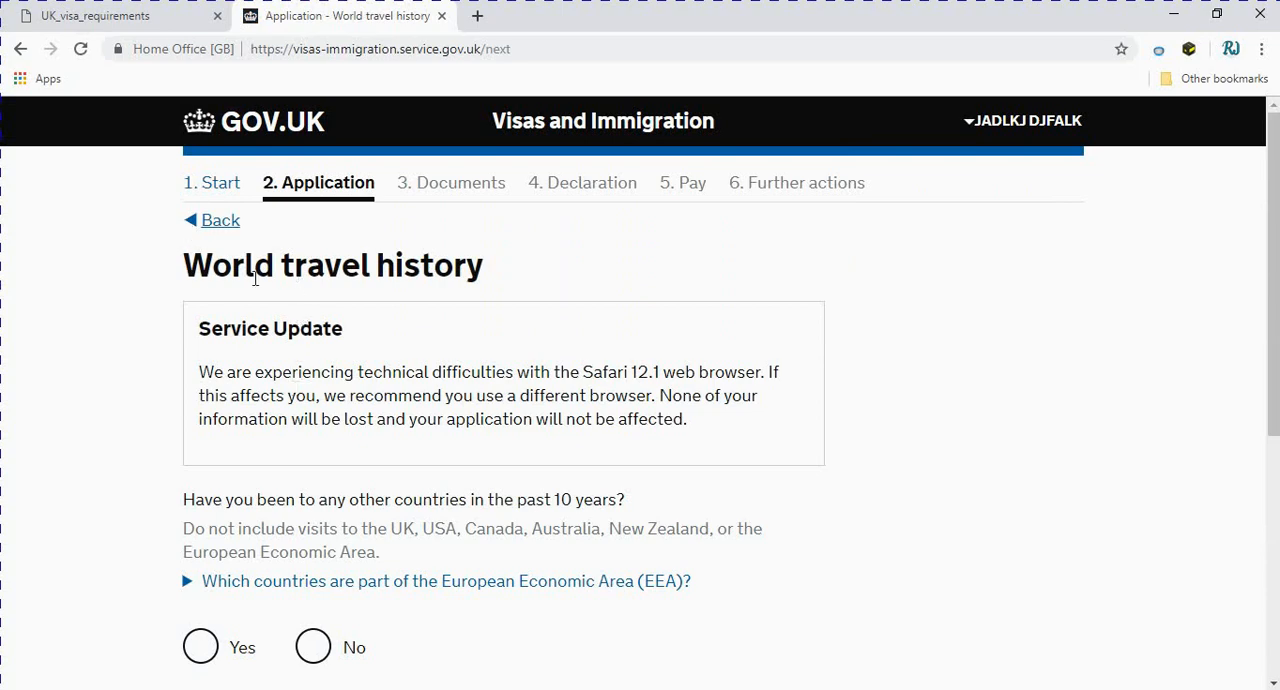
# Answer No to having been to any other countries in the past 10 years and save the answer
pyautogui.scroll(-2, 431, 283)
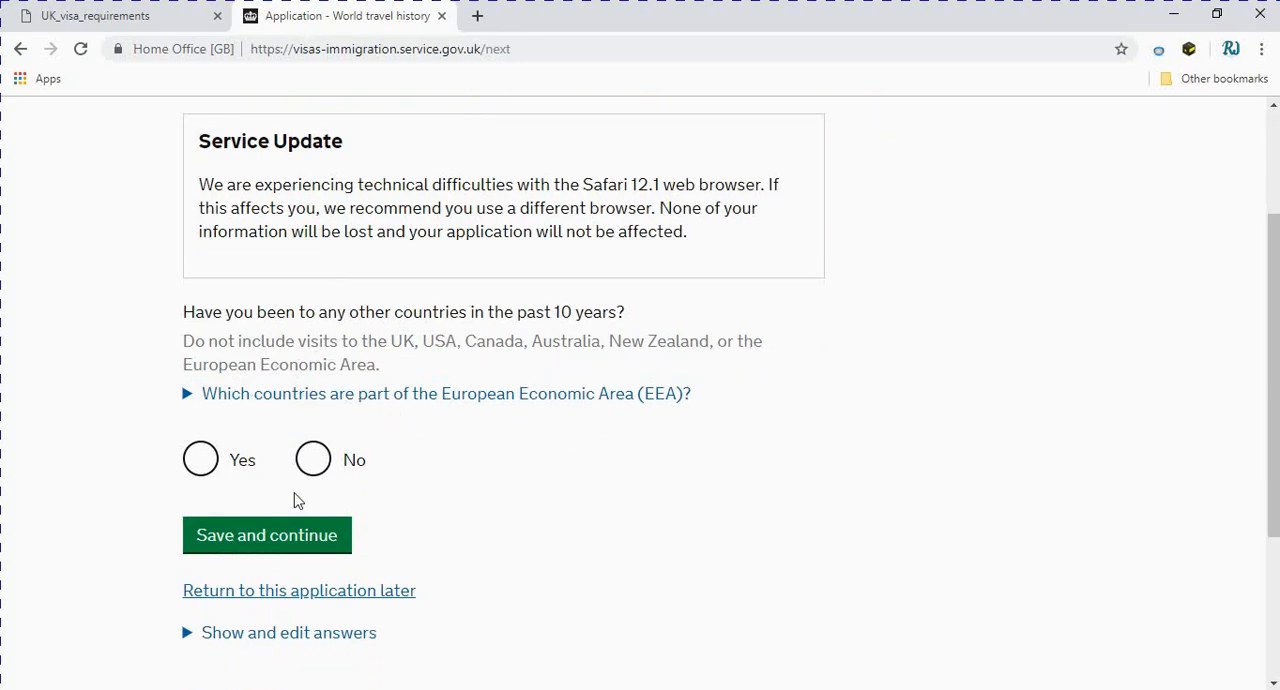
pyautogui.click(201, 460)
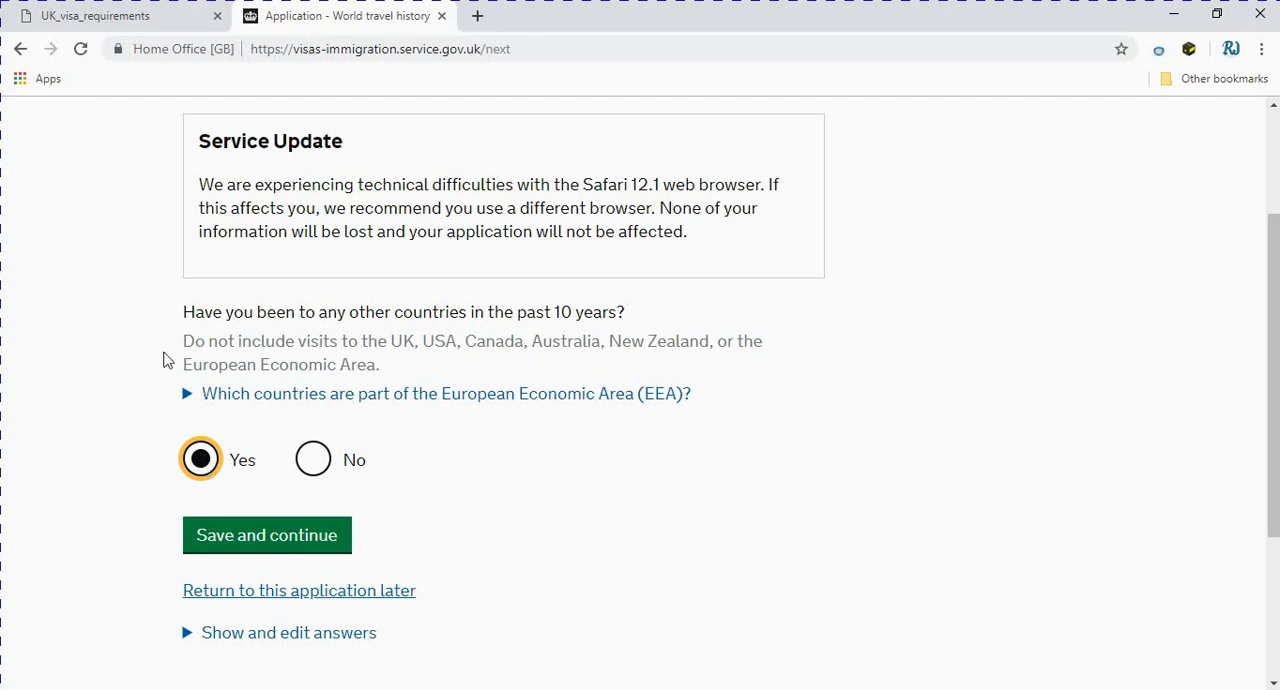
pyautogui.moveTo(184, 341); pyautogui.dragTo(393, 372)
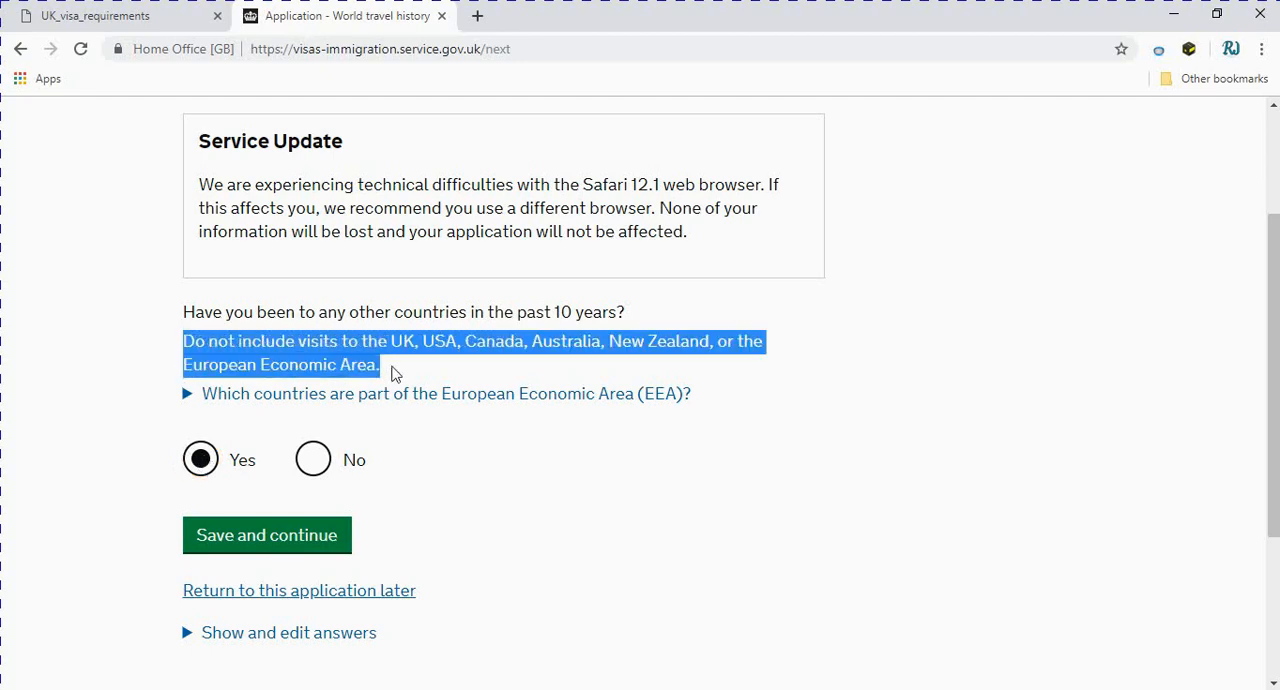
pyautogui.click(312, 461)
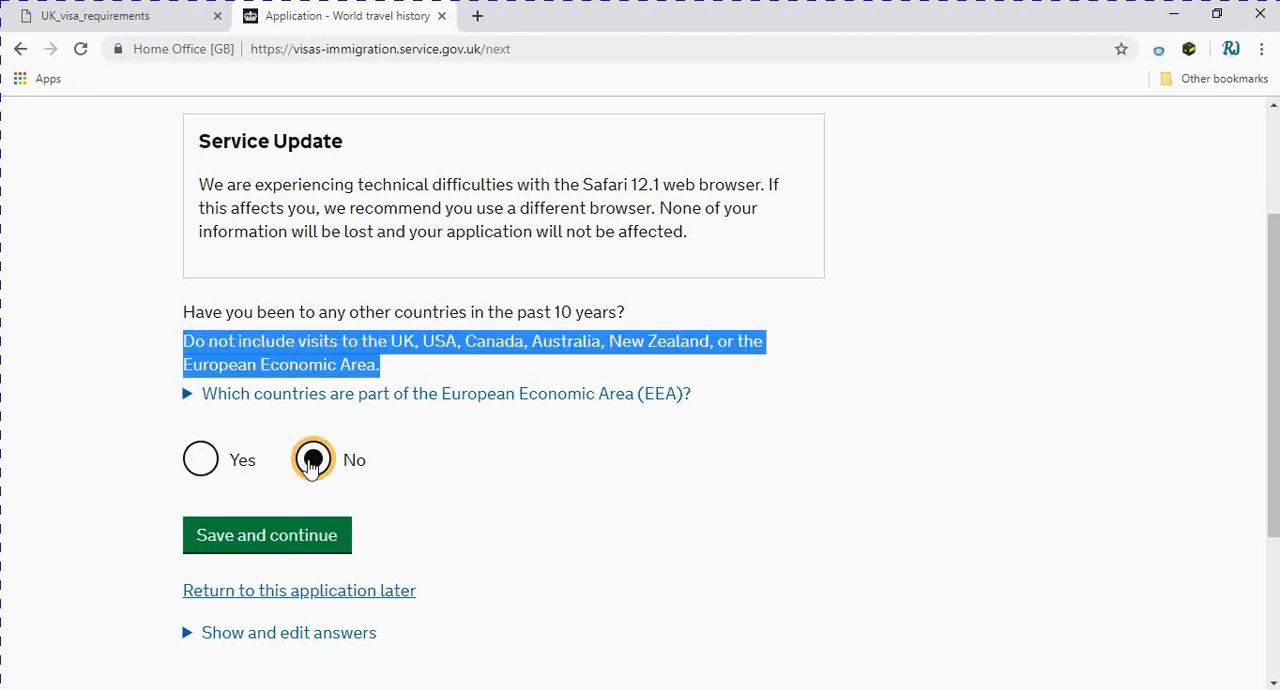
pyautogui.click(199, 459)
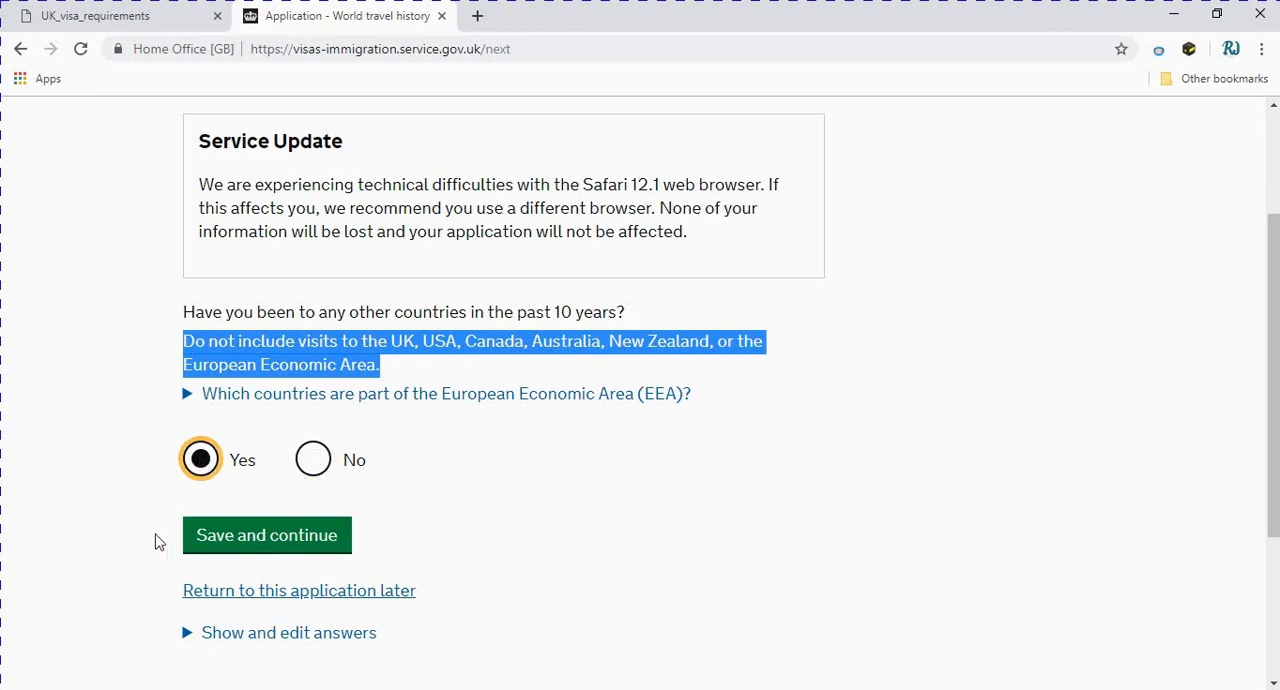
pyautogui.click(318, 463)
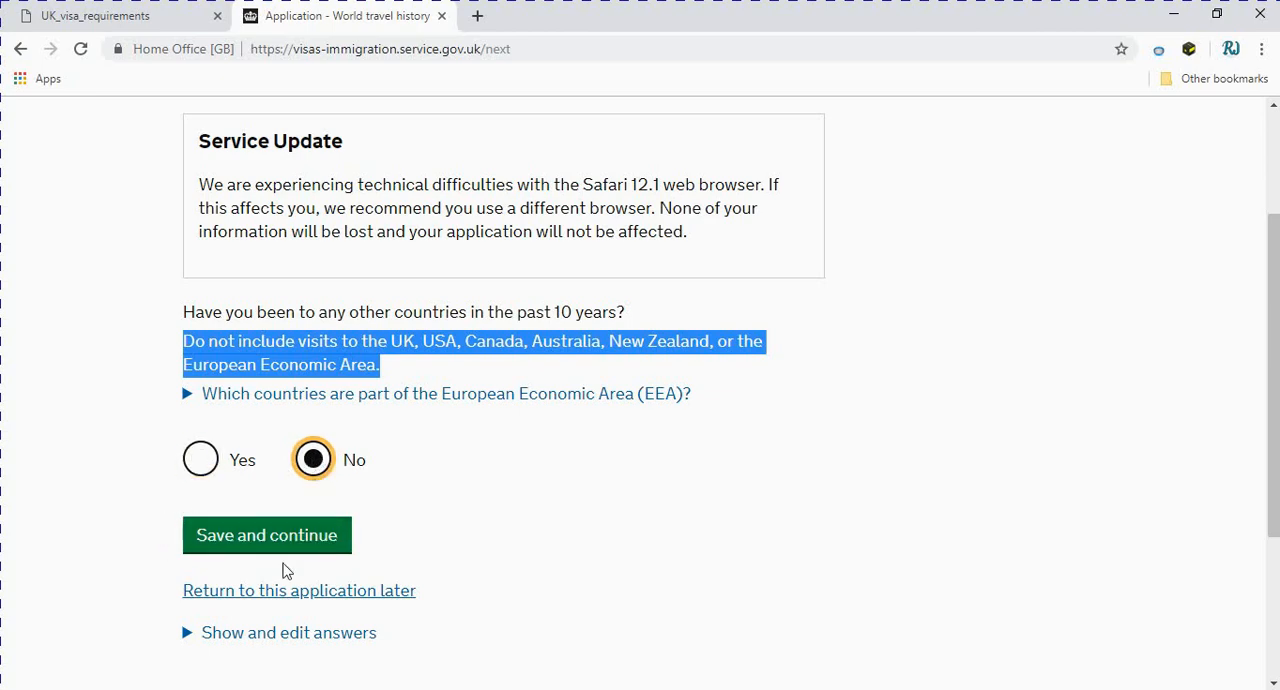
pyautogui.click(286, 540)
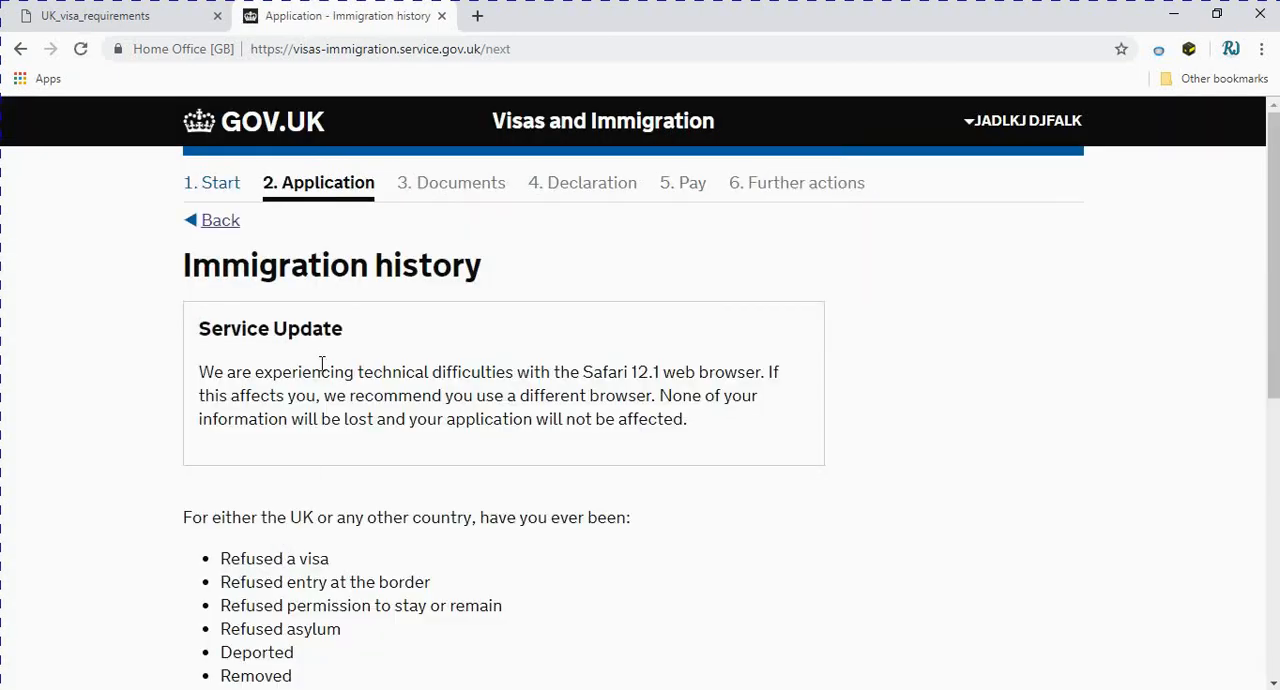
# Answer No to ever having been refused a visa, refused entry, deported, removed or banned by any country, and save
pyautogui.scroll(-2, 477, 278)
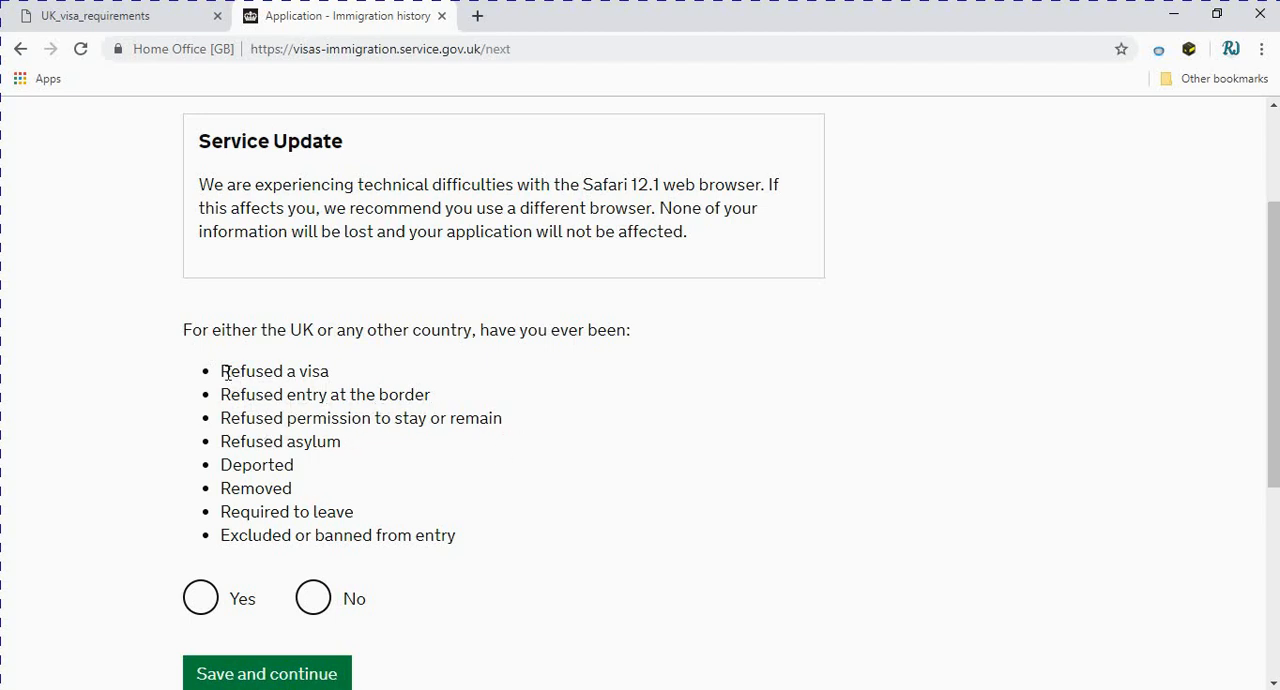
pyautogui.moveTo(222, 369); pyautogui.dragTo(477, 561)
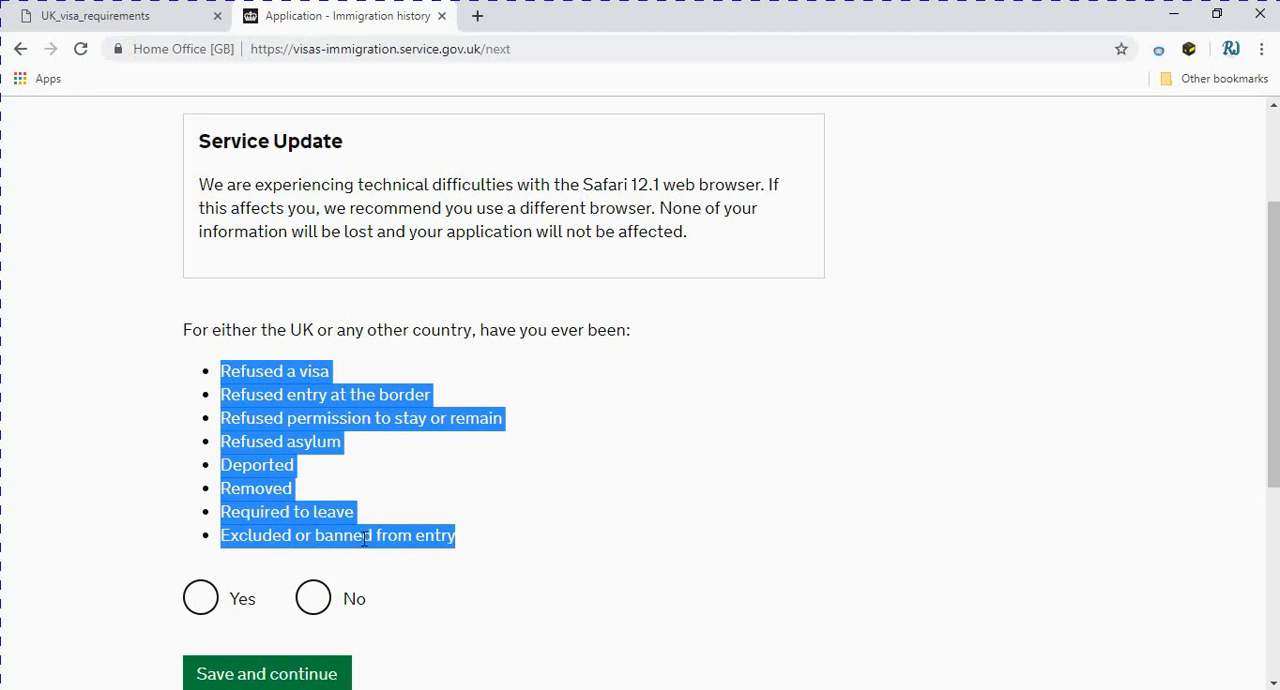
pyautogui.click(312, 598)
pyautogui.scroll(-1, 306, 606)
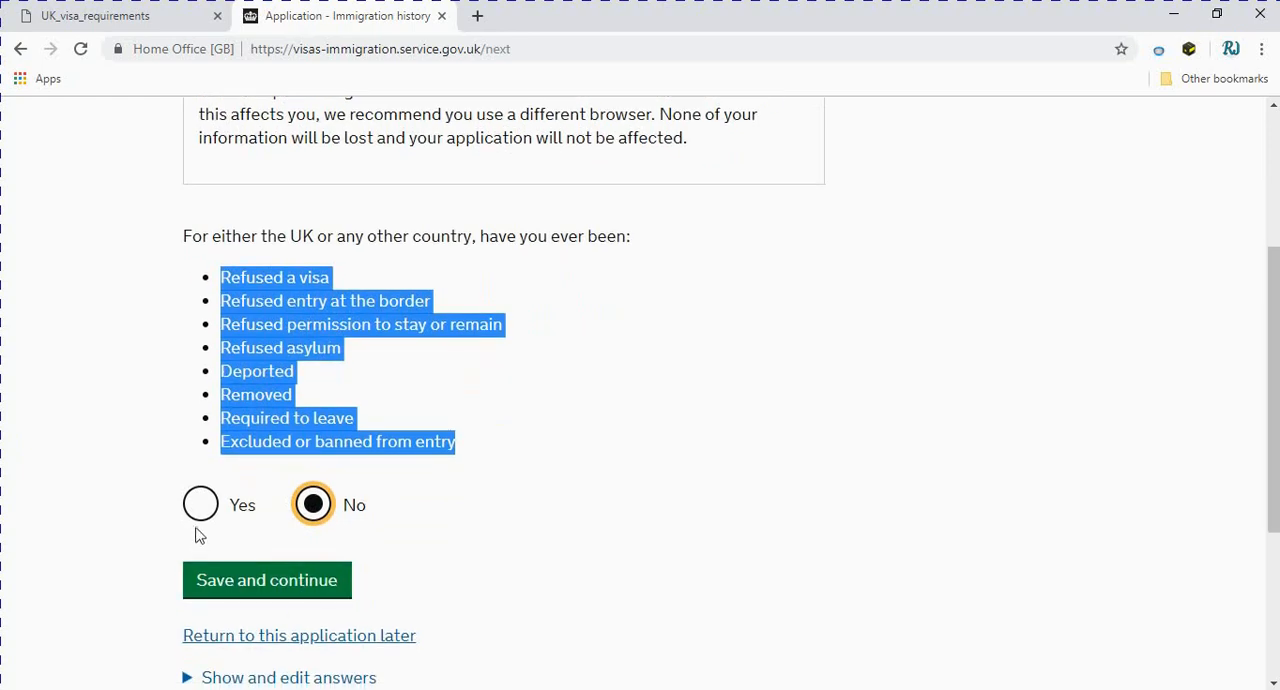
pyautogui.click(199, 504)
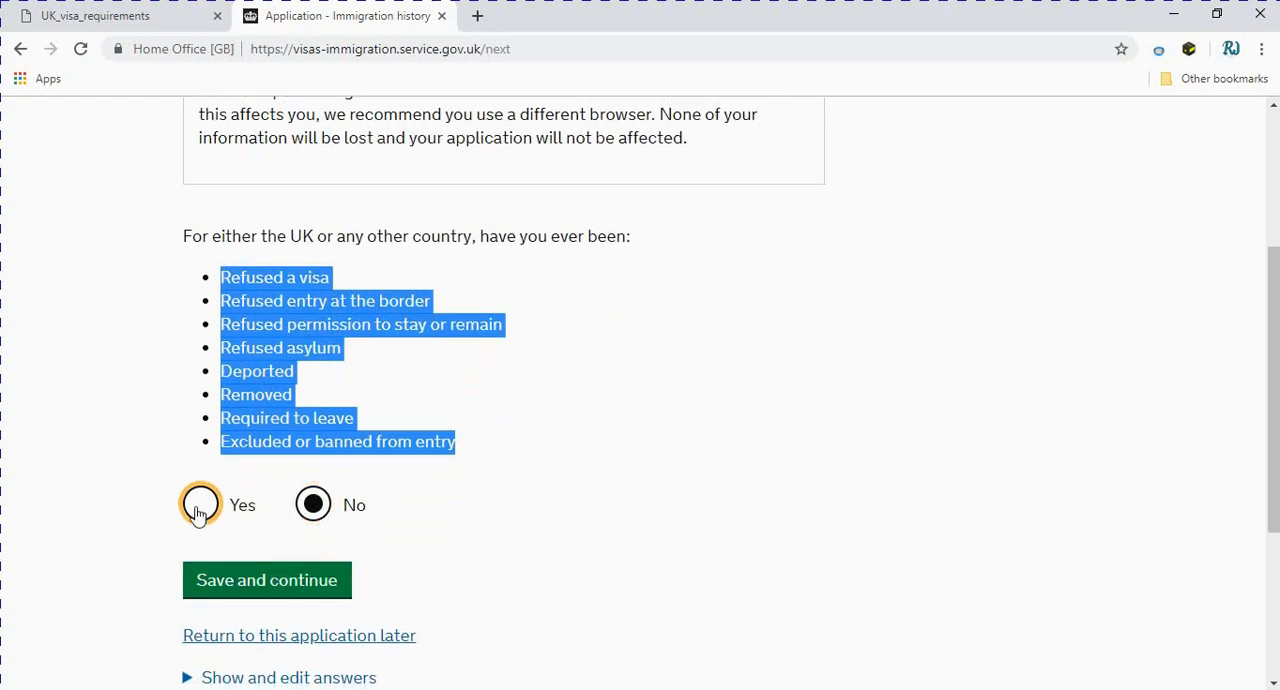
pyautogui.click(312, 507)
pyautogui.click(262, 583)
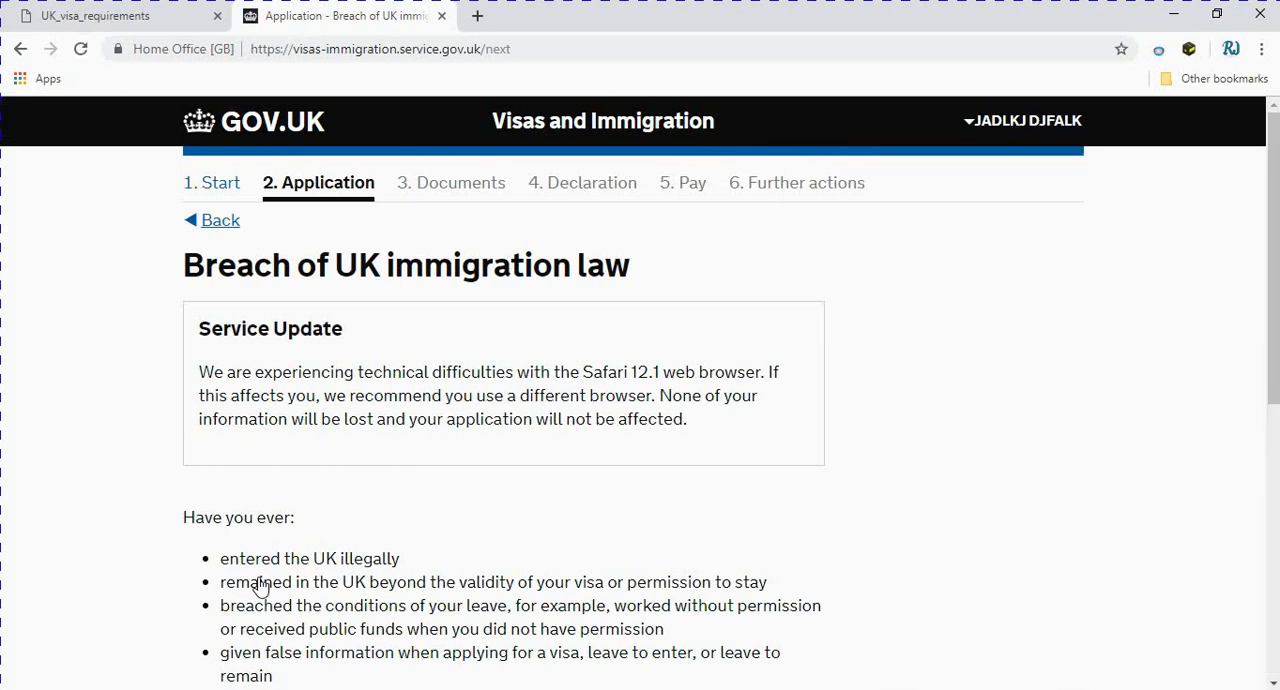
# Answer No to ever having breached UK immigration law and save the answer
pyautogui.scroll(-2, 260, 588)
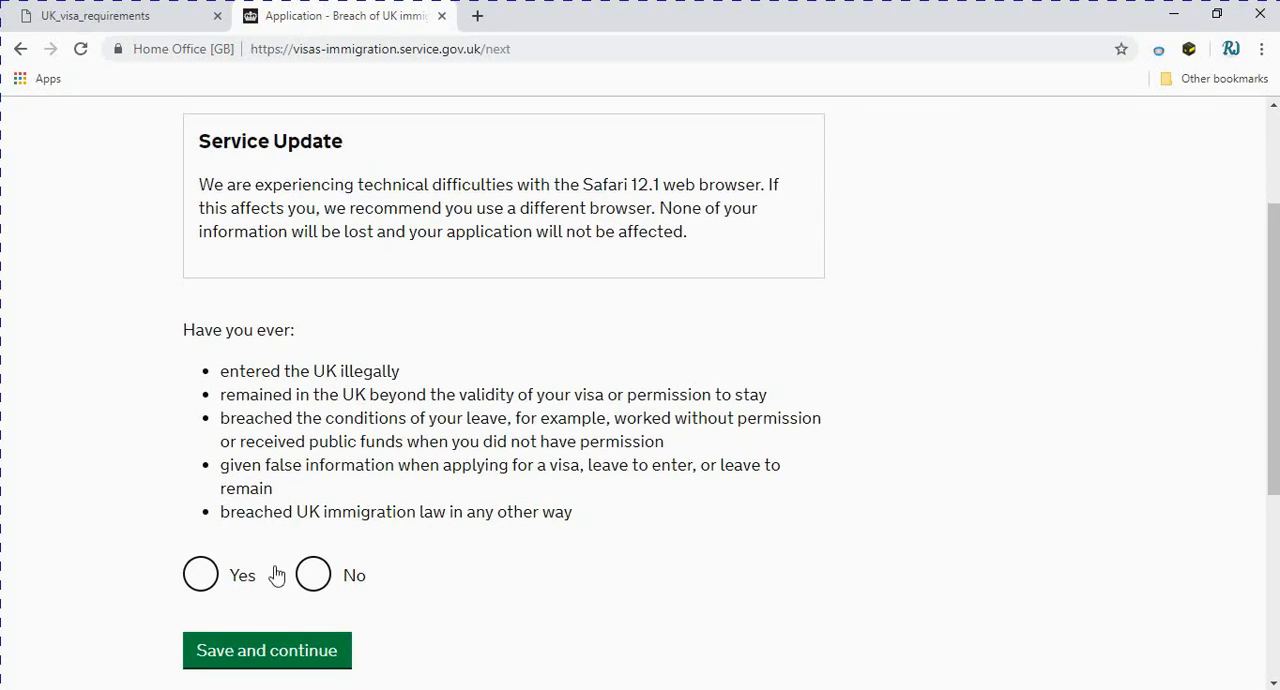
pyautogui.scroll(2, 278, 570)
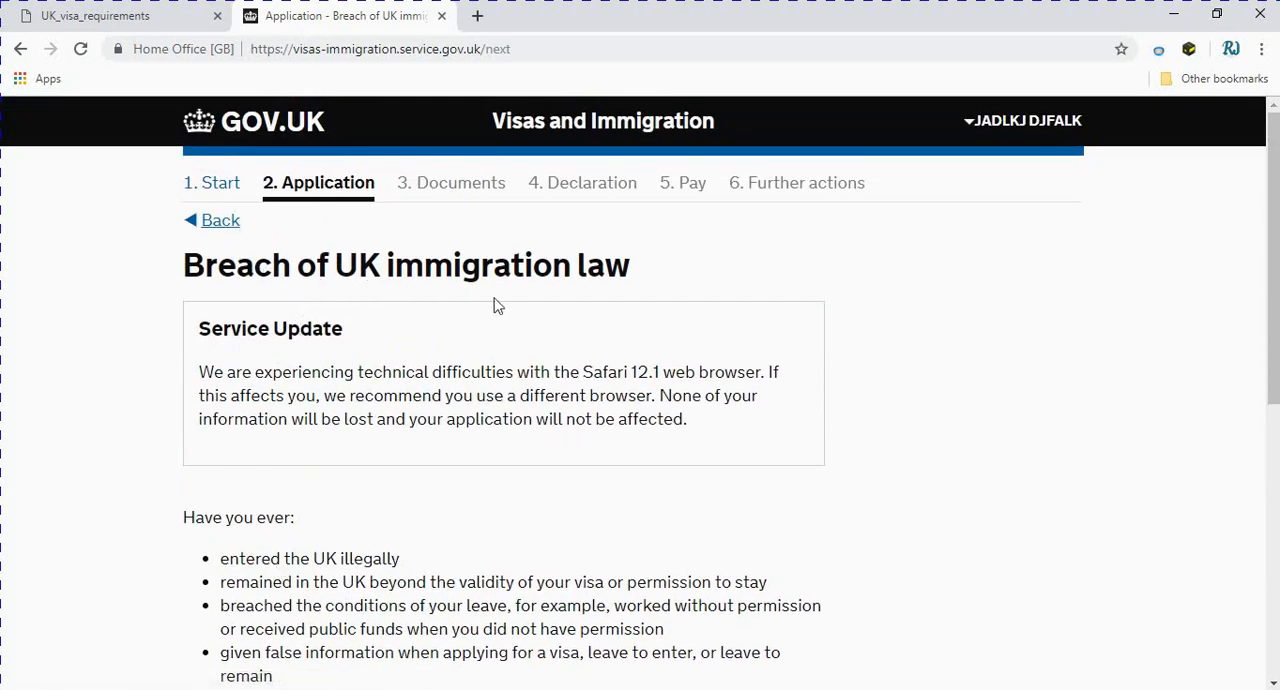
pyautogui.scroll(-3, 619, 305)
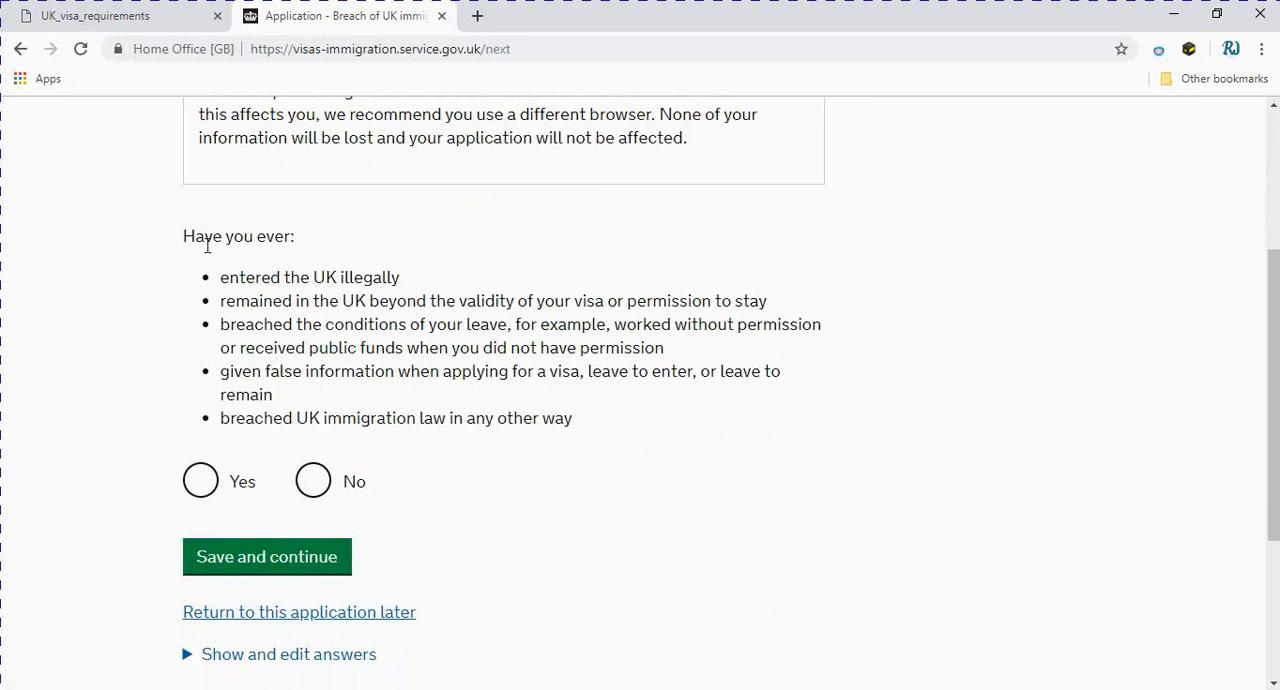
pyautogui.moveTo(222, 274); pyautogui.dragTo(580, 420)
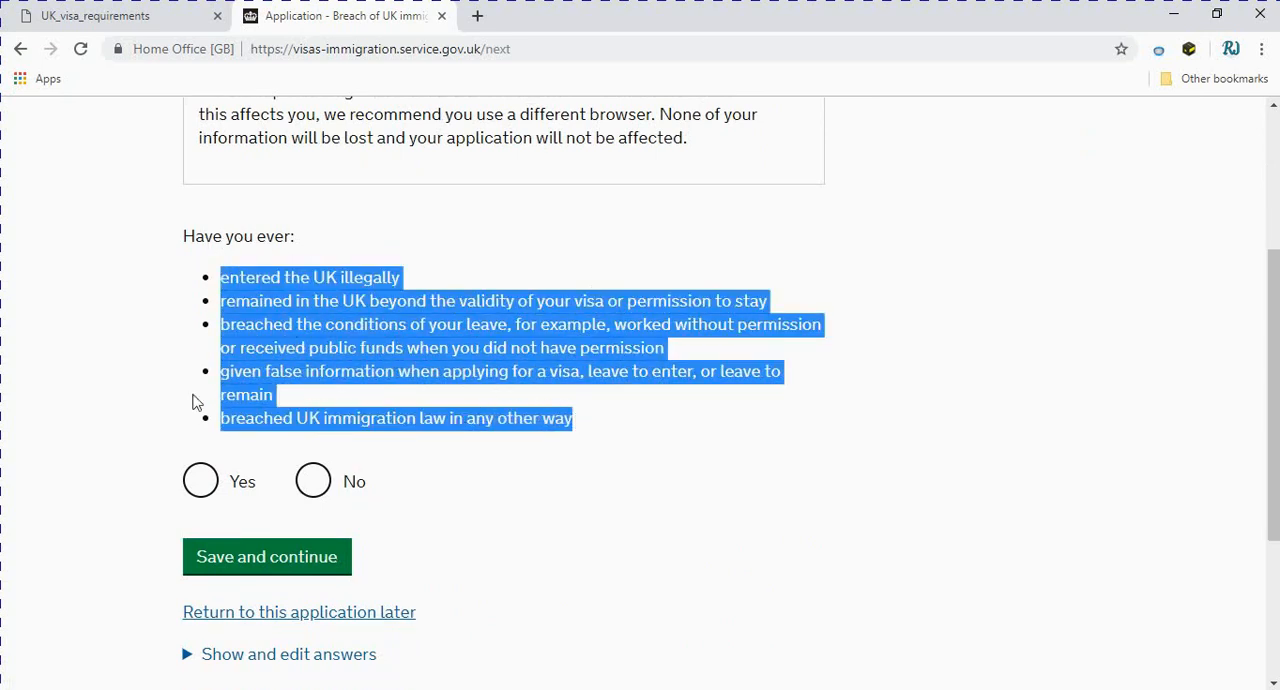
pyautogui.click(326, 485)
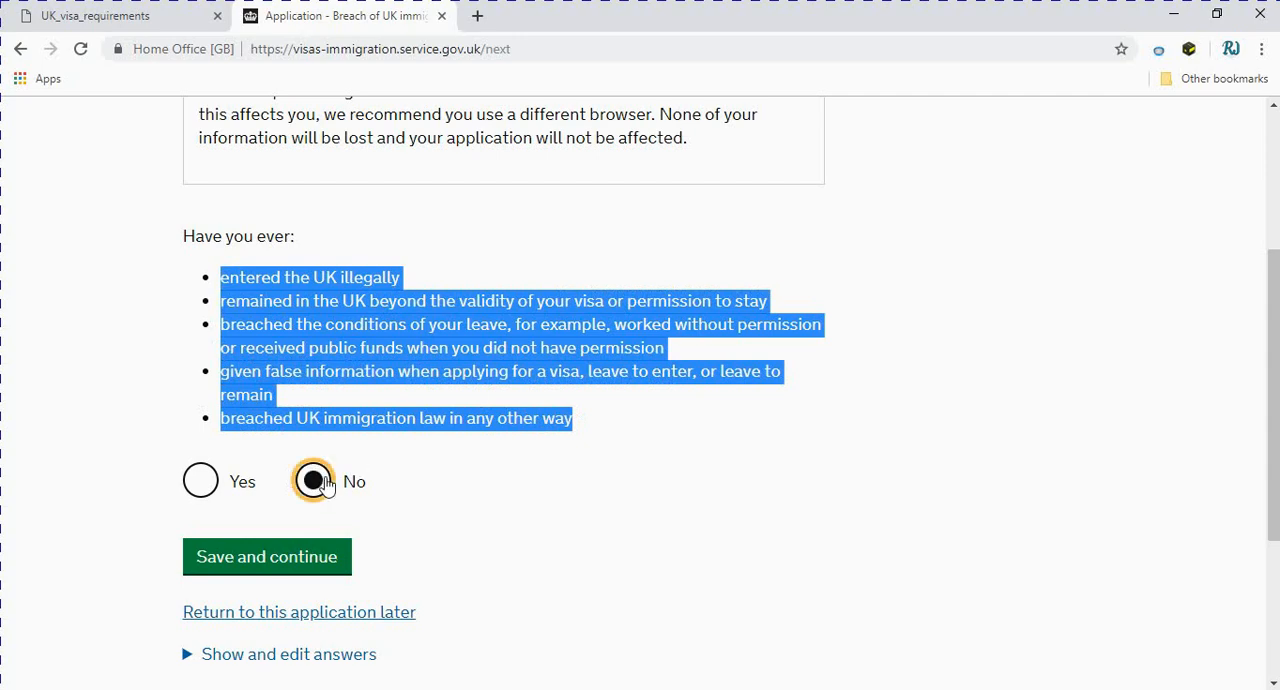
pyautogui.click(292, 561)
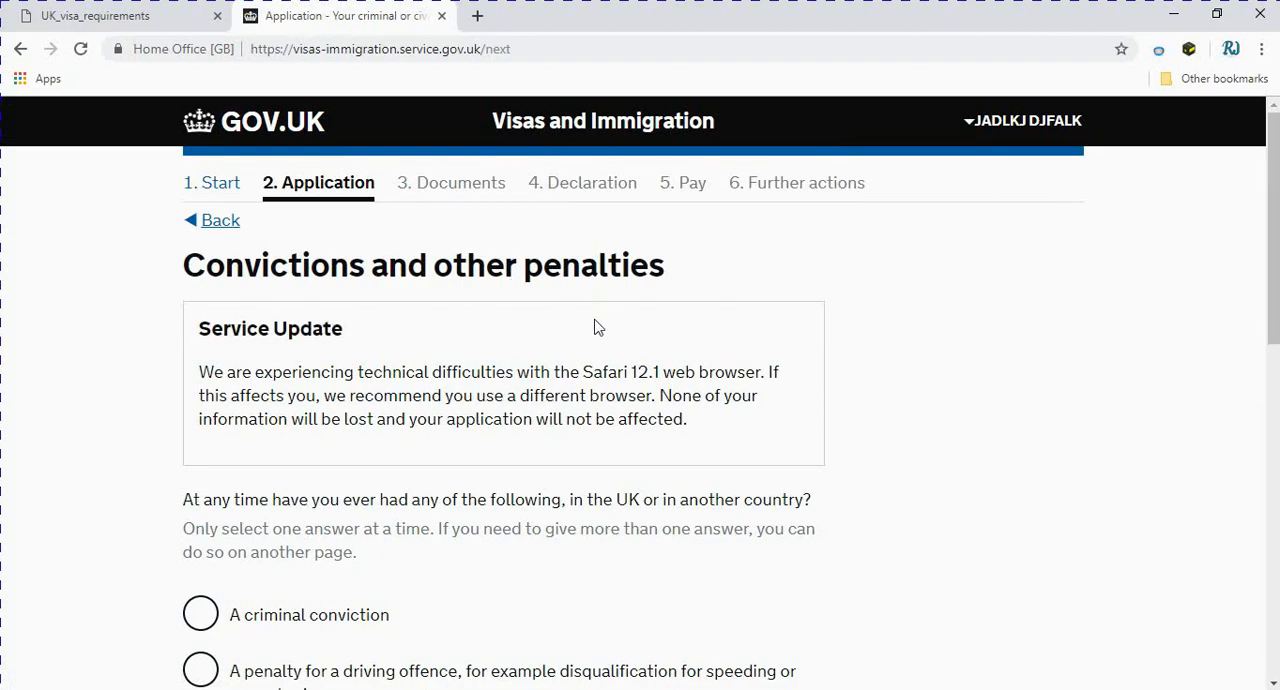
# Declare never having had any of the listed convictions or other penalties, and save the answer
pyautogui.scroll(-3, 500, 398)
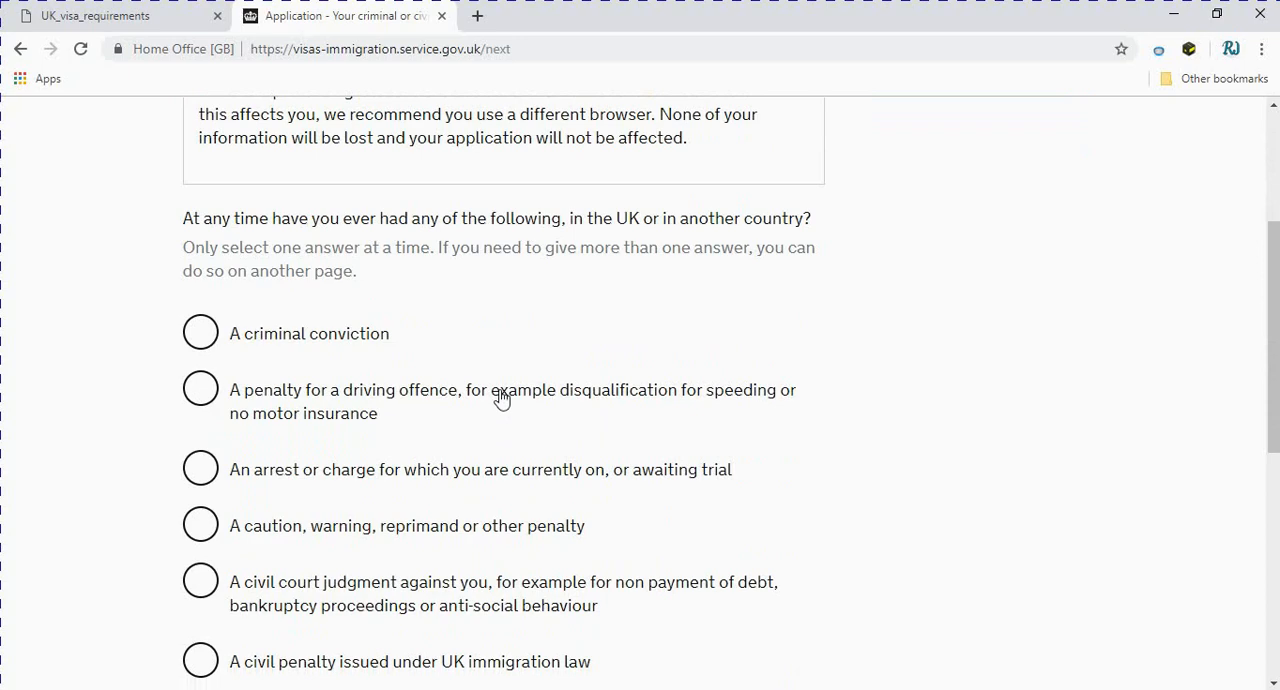
pyautogui.scroll(-3, 500, 398)
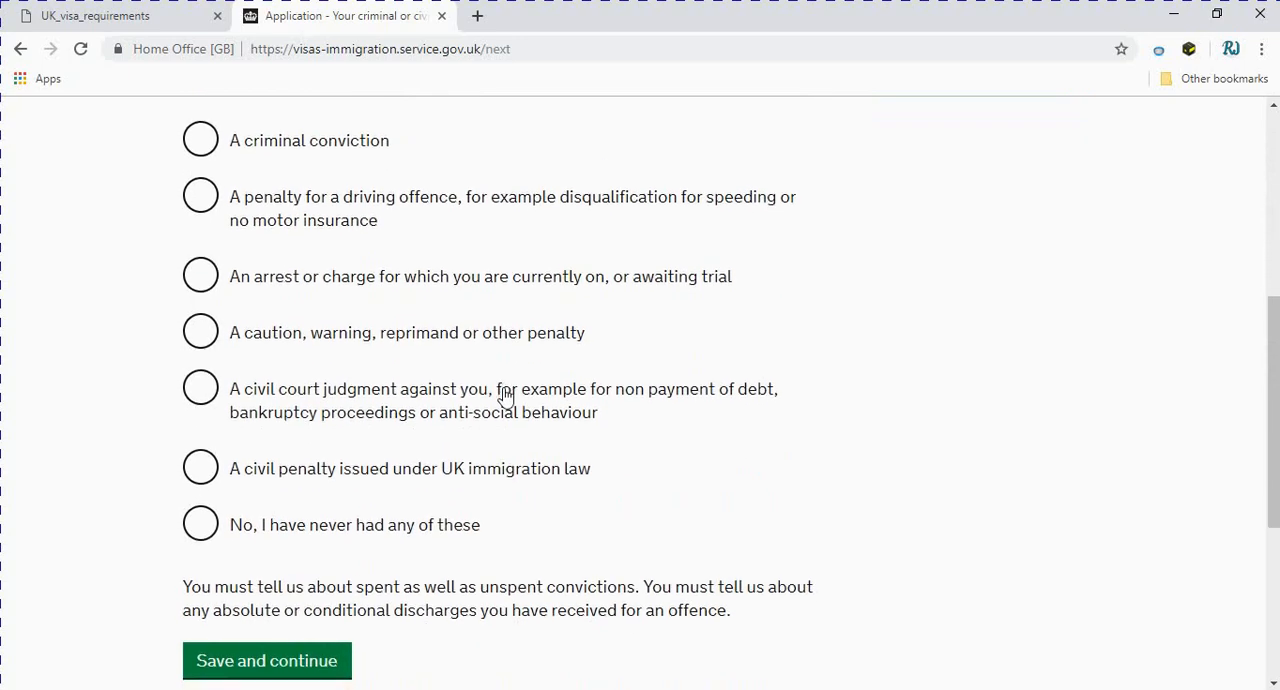
pyautogui.click(198, 434)
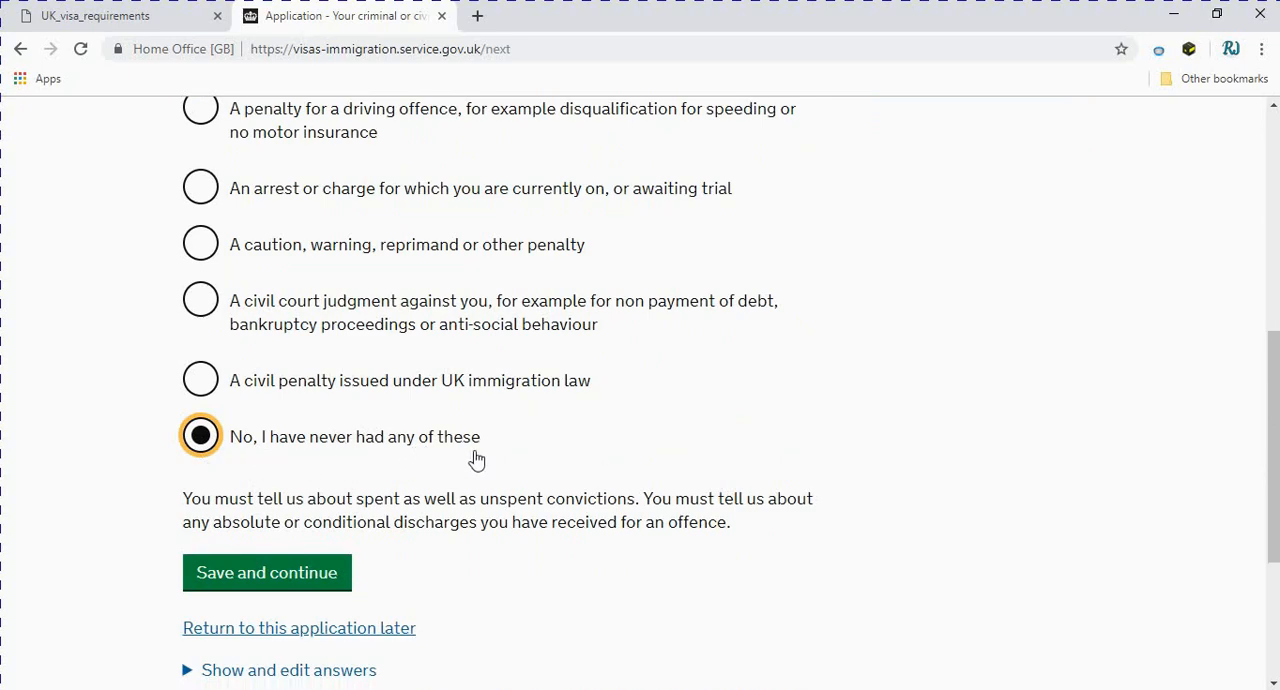
pyautogui.scroll(1, 474, 458)
pyautogui.scroll(-1, 460, 472)
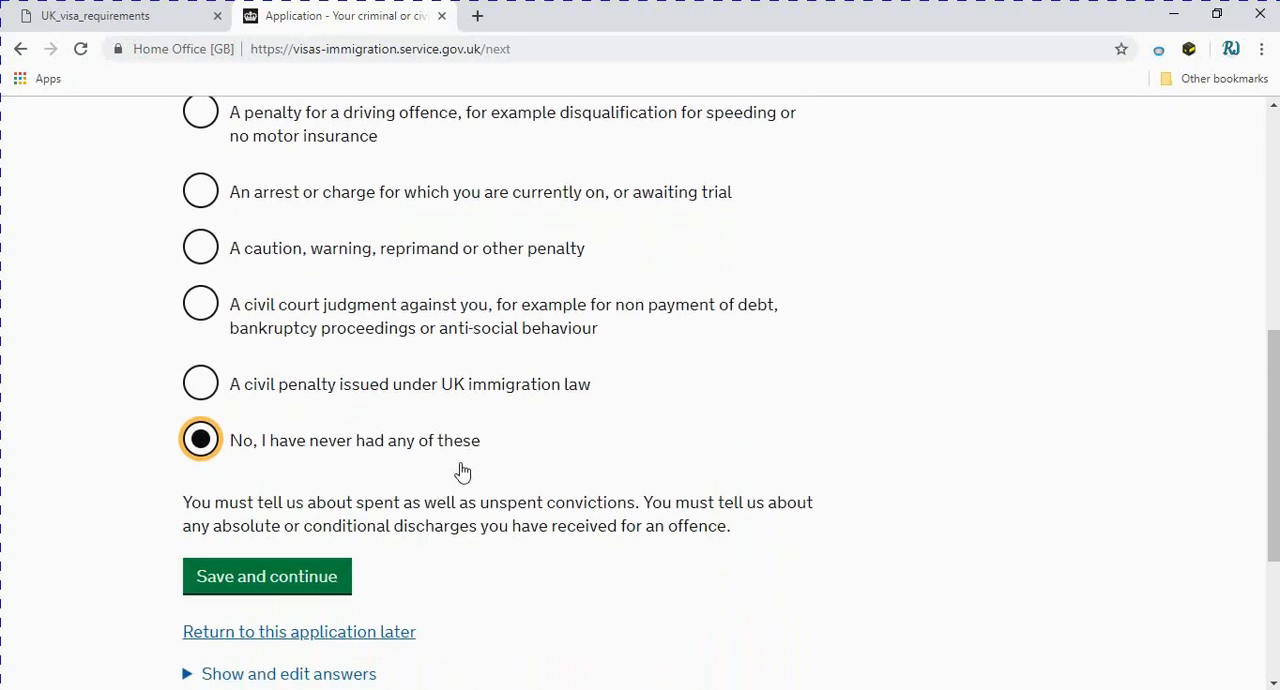
pyautogui.click(285, 572)
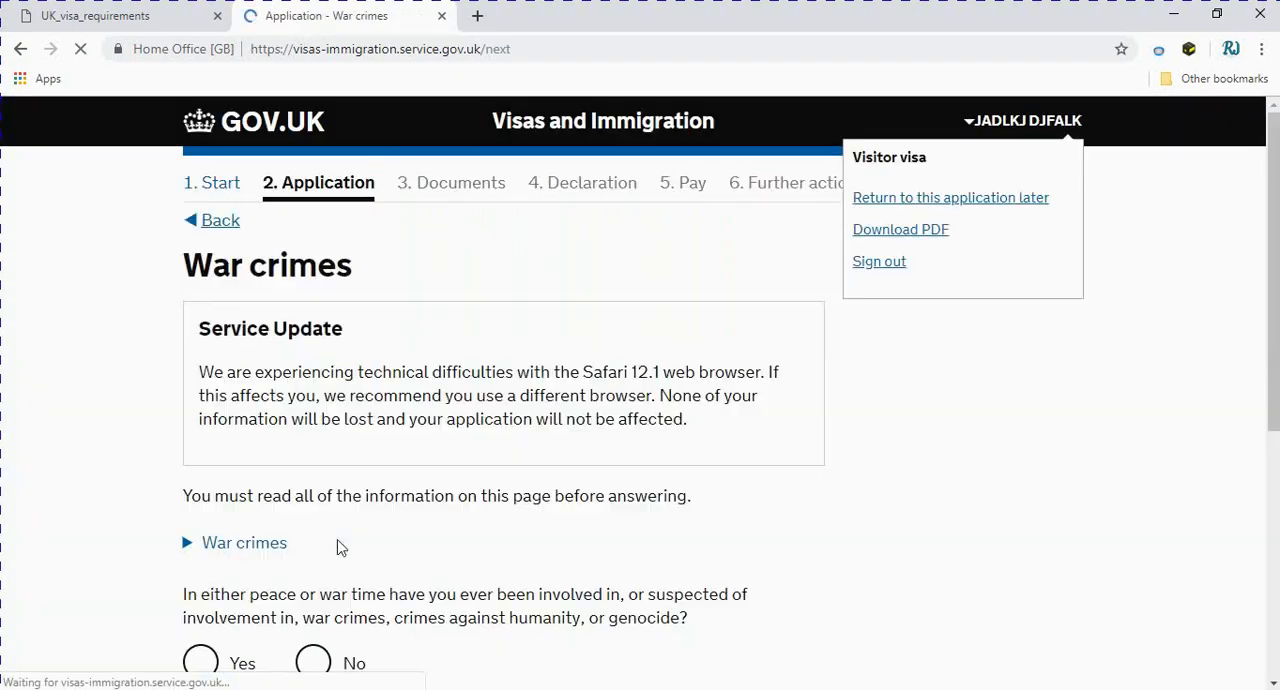
# Answer No to involvement in war crimes, confirm having read the war crimes information and guidance, and save
pyautogui.scroll(-2, 474, 466)
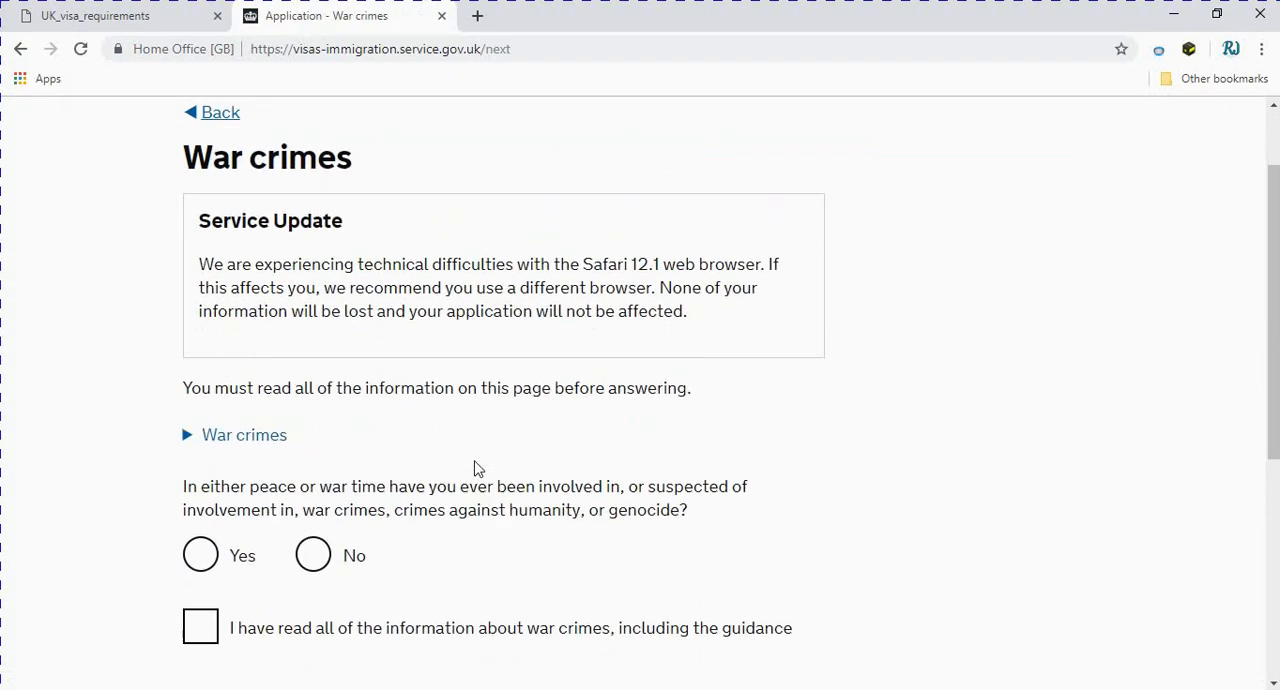
pyautogui.click(328, 494)
pyautogui.click(198, 558)
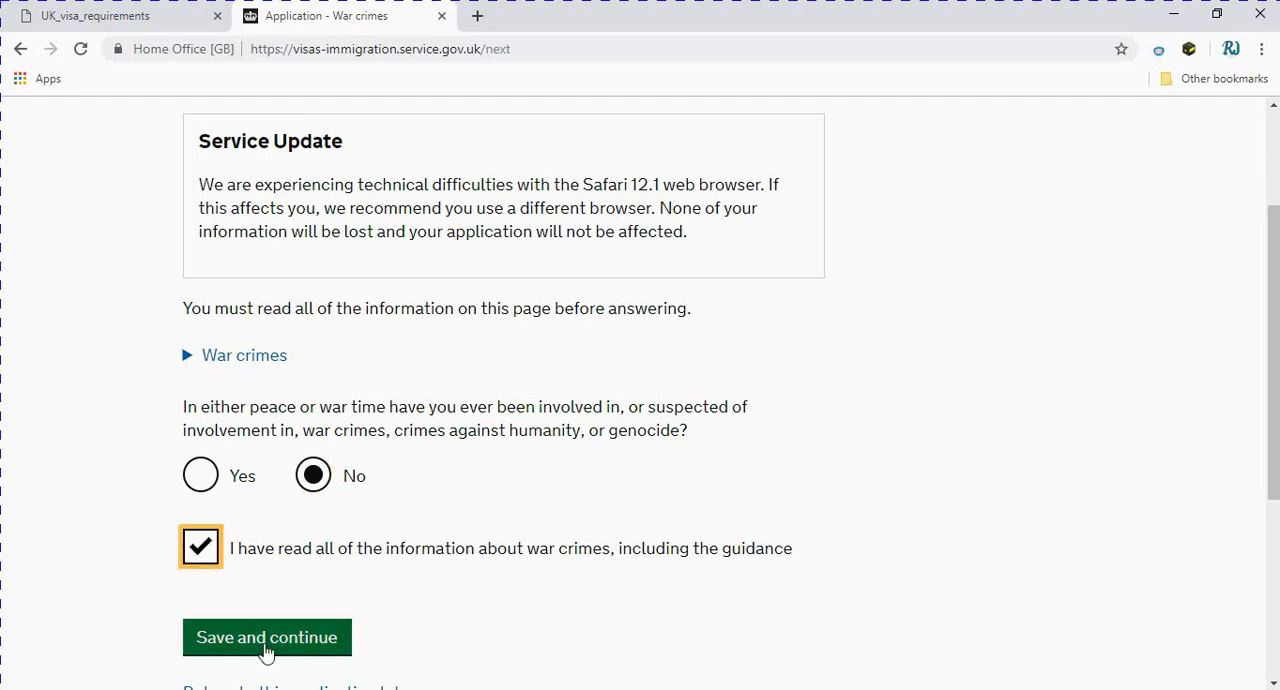
pyautogui.click(279, 637)
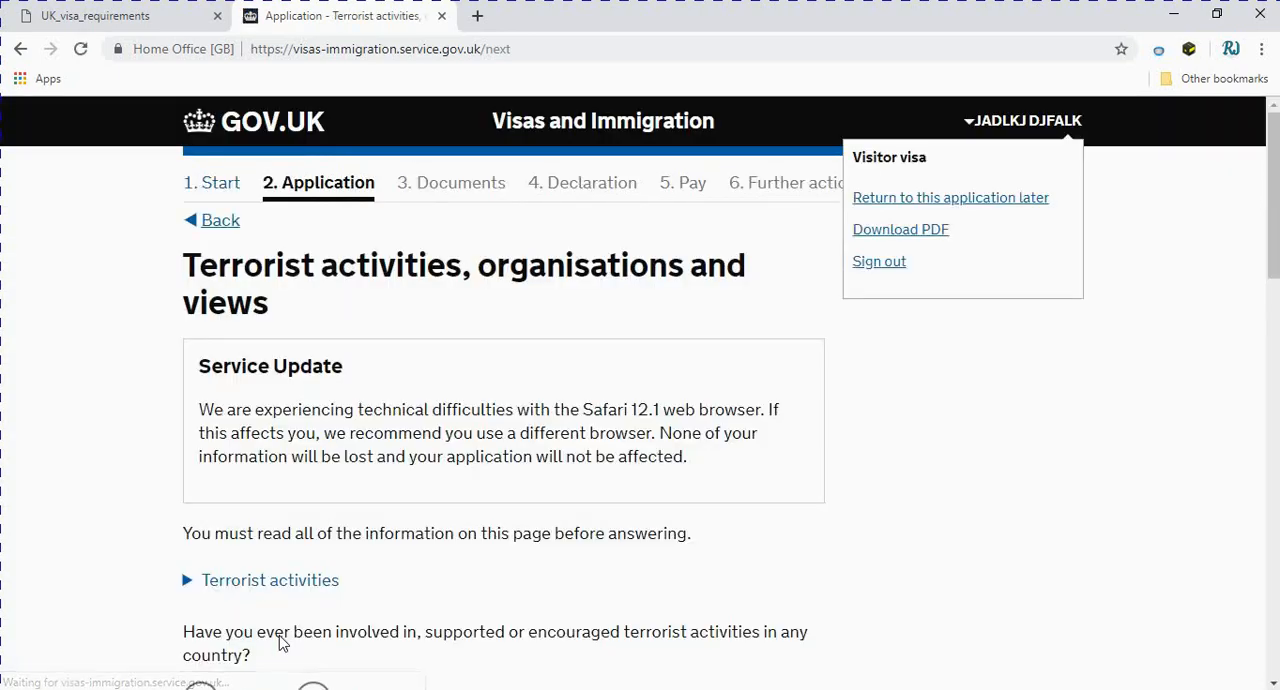
# Answer No to all three questions on terrorist activities, organisations and views, confirm having read the information, and save
pyautogui.scroll(-3, 280, 633)
pyautogui.scroll(1, 281, 633)
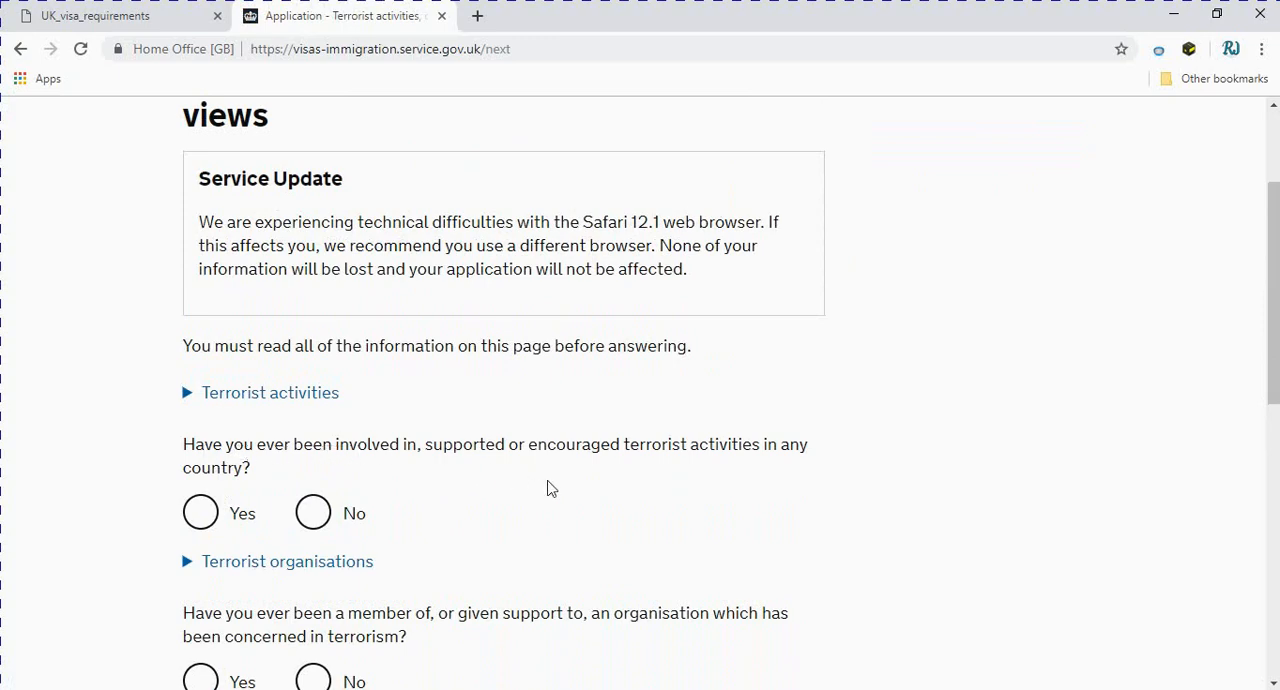
pyautogui.scroll(2, 371, 409)
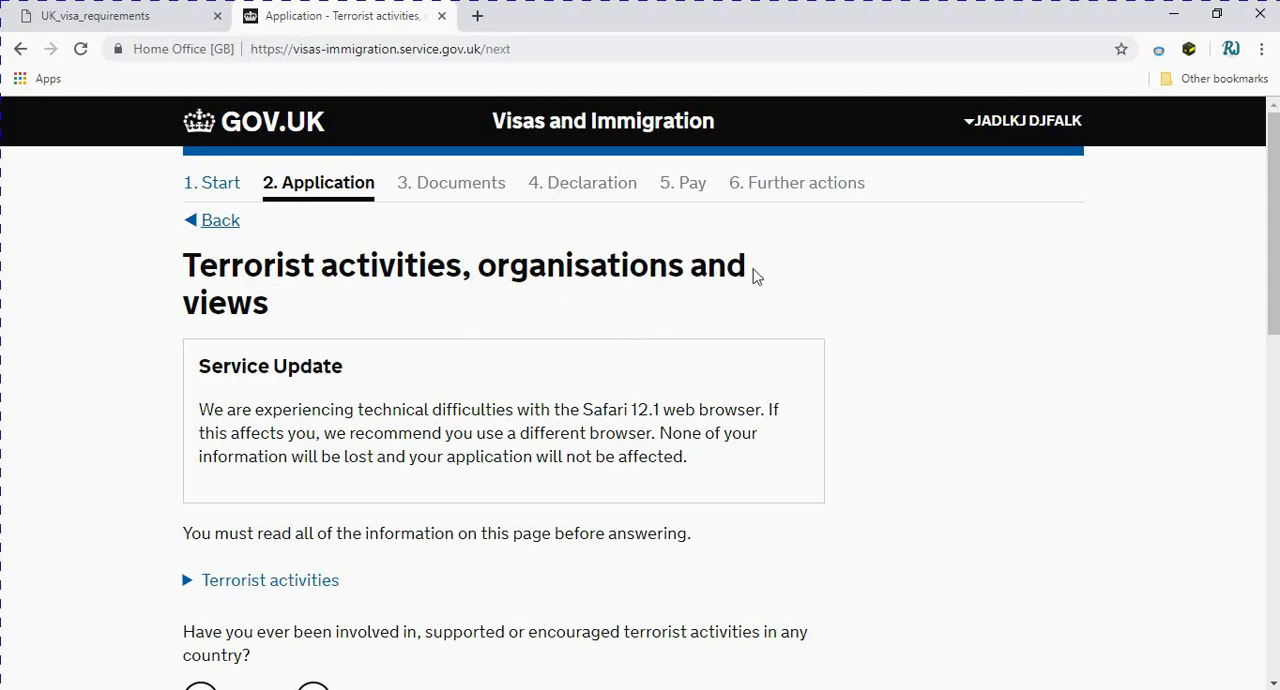
pyautogui.scroll(-5, 243, 314)
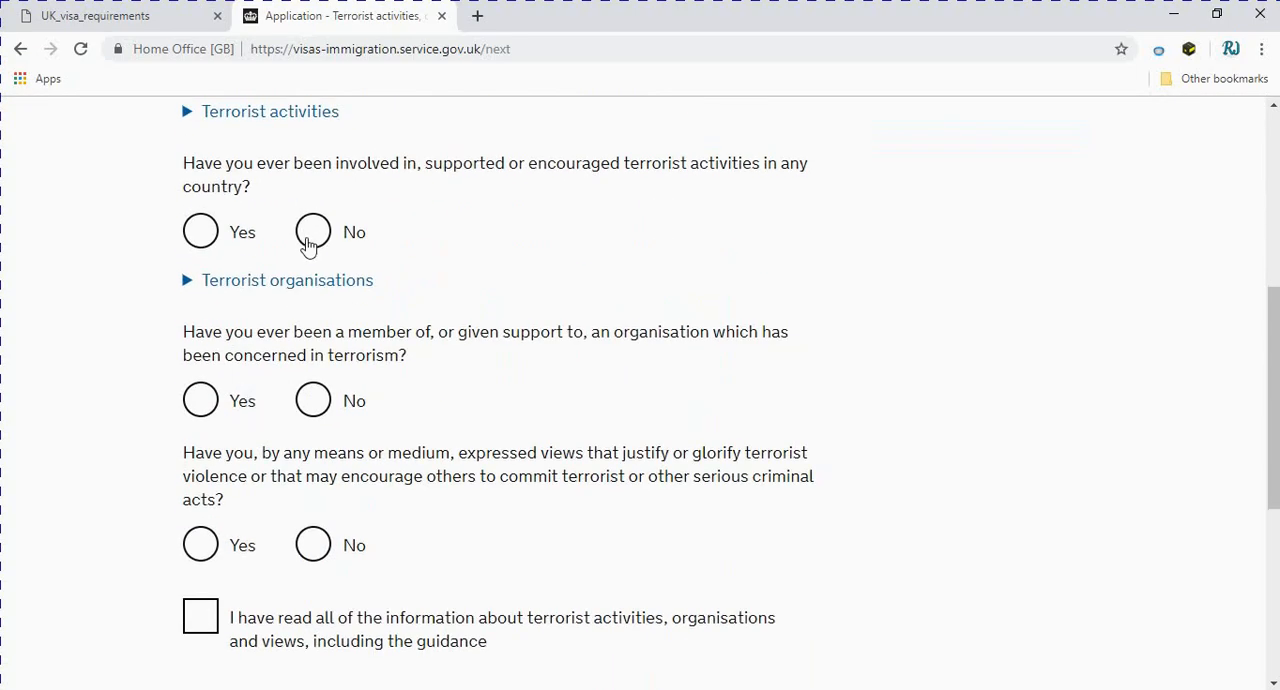
pyautogui.click(312, 232)
pyautogui.click(312, 403)
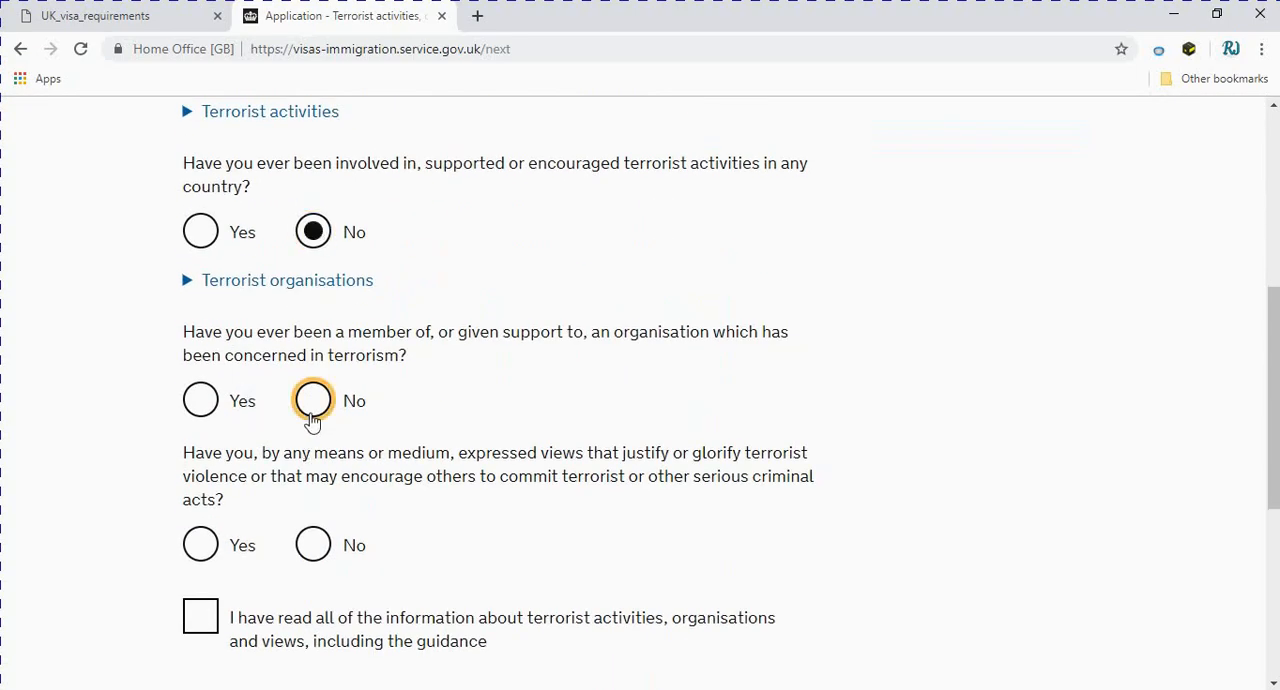
pyautogui.click(310, 545)
pyautogui.scroll(-2, 250, 500)
pyautogui.click(196, 440)
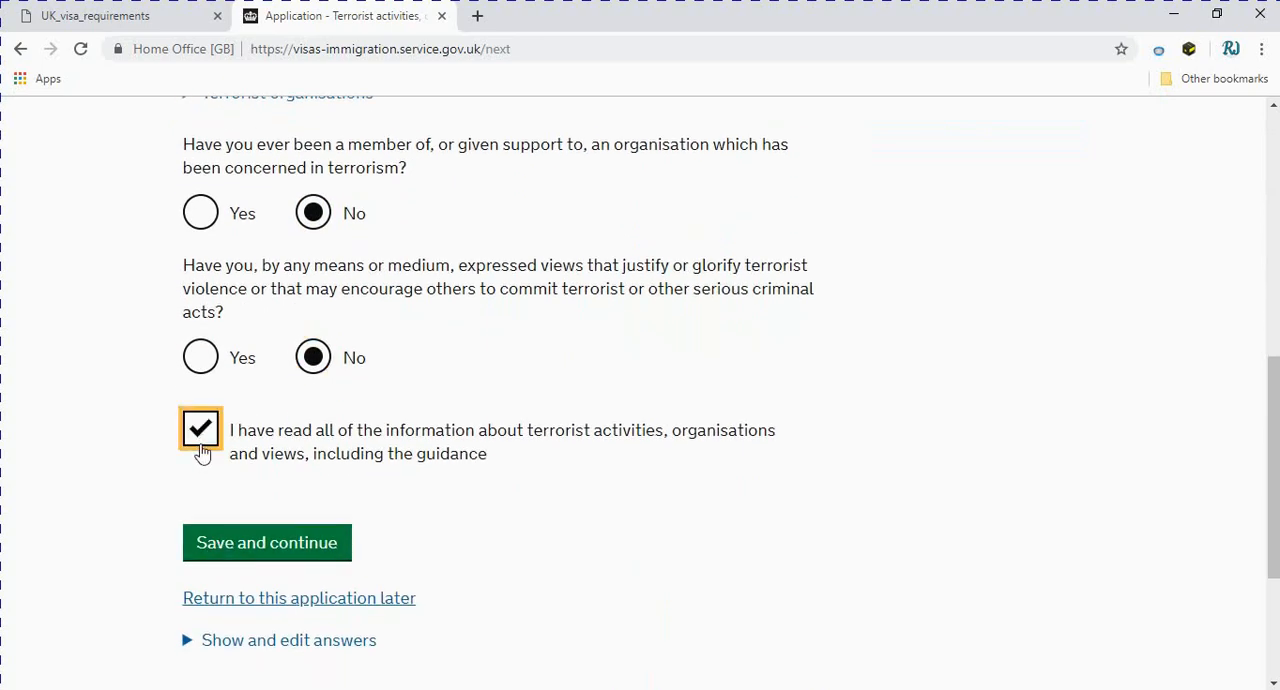
pyautogui.click(255, 545)
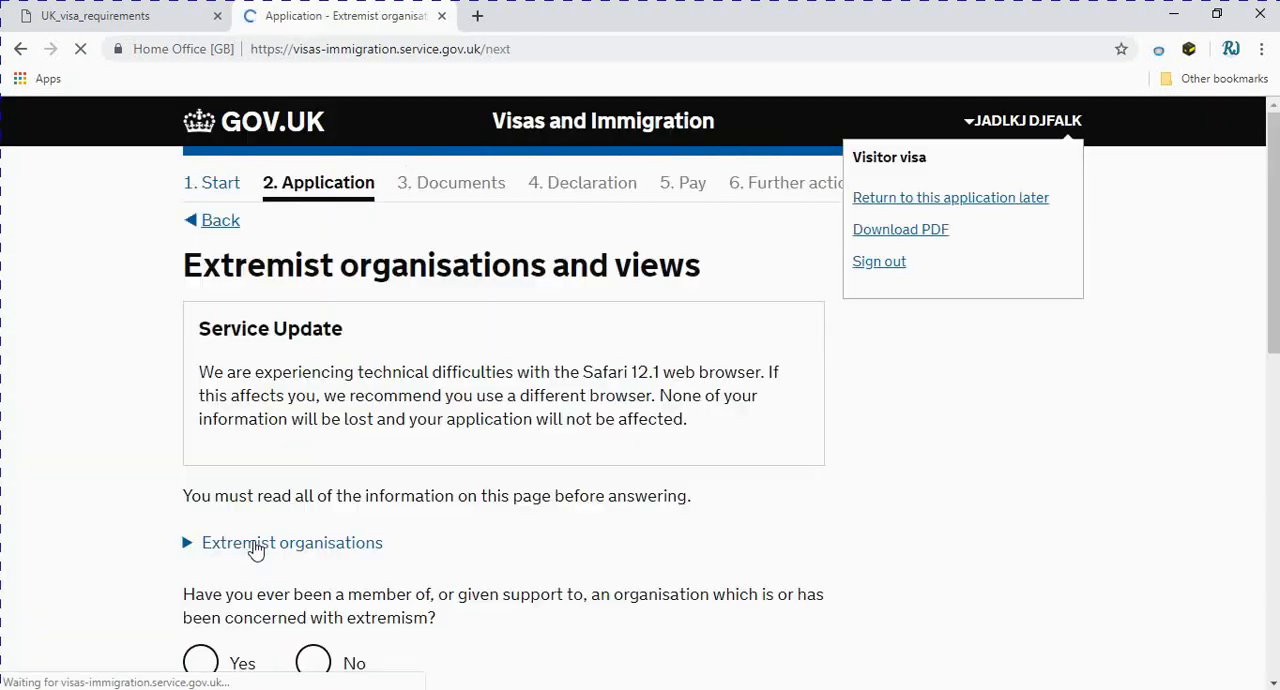
# Answer No to both questions on extremist organisations and views, confirm having read the information and guidance, and save
pyautogui.scroll(-1, 275, 497)
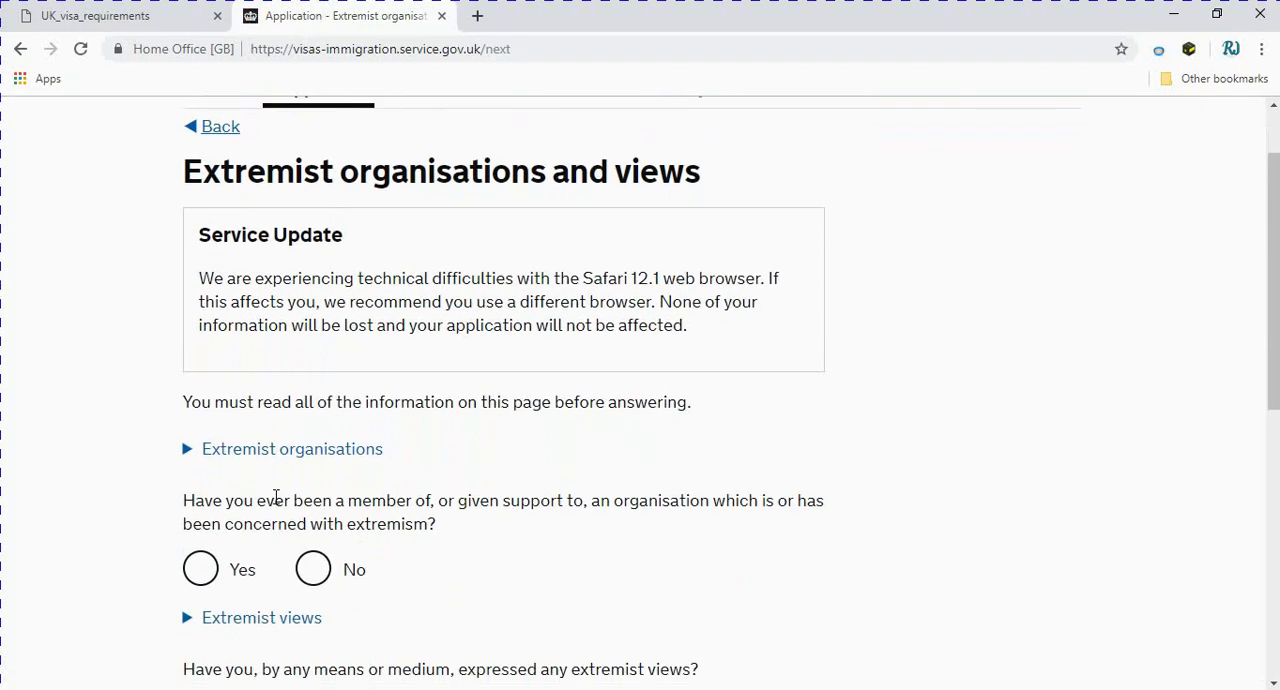
pyautogui.scroll(-1, 275, 497)
pyautogui.scroll(1, 277, 506)
pyautogui.scroll(-1, 290, 492)
pyautogui.click(312, 476)
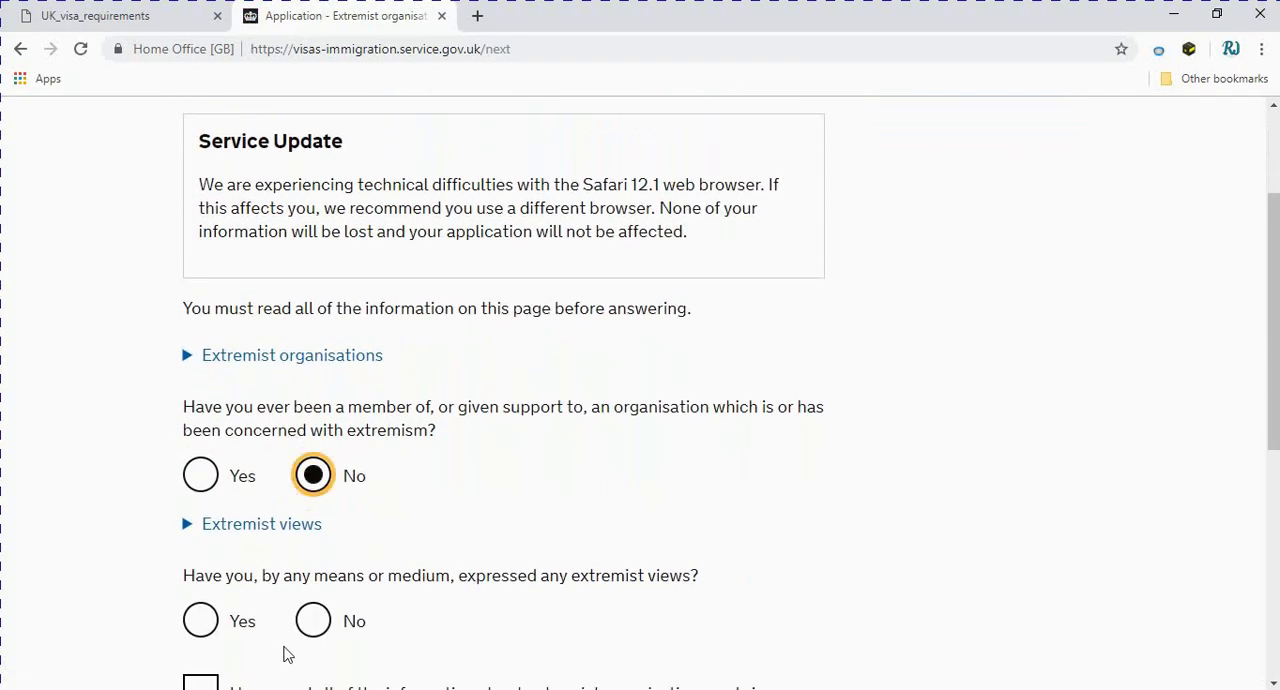
pyautogui.click(312, 621)
pyautogui.scroll(-2, 315, 630)
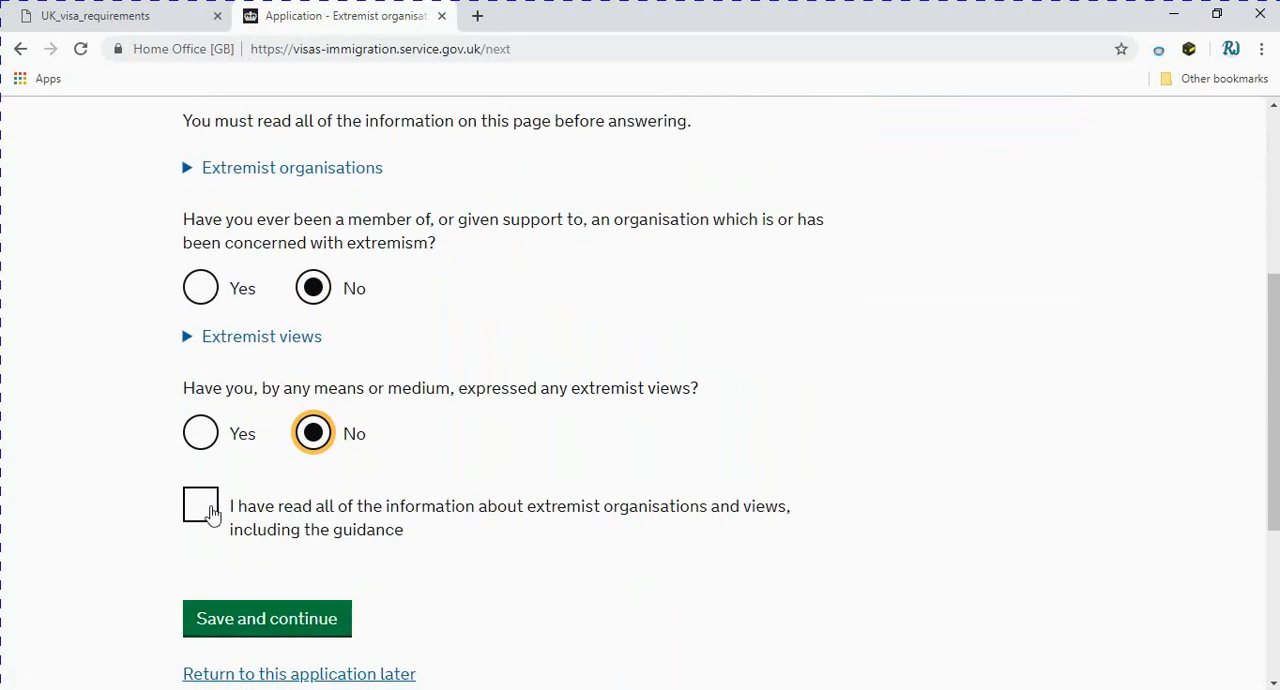
pyautogui.click(205, 508)
pyautogui.click(300, 622)
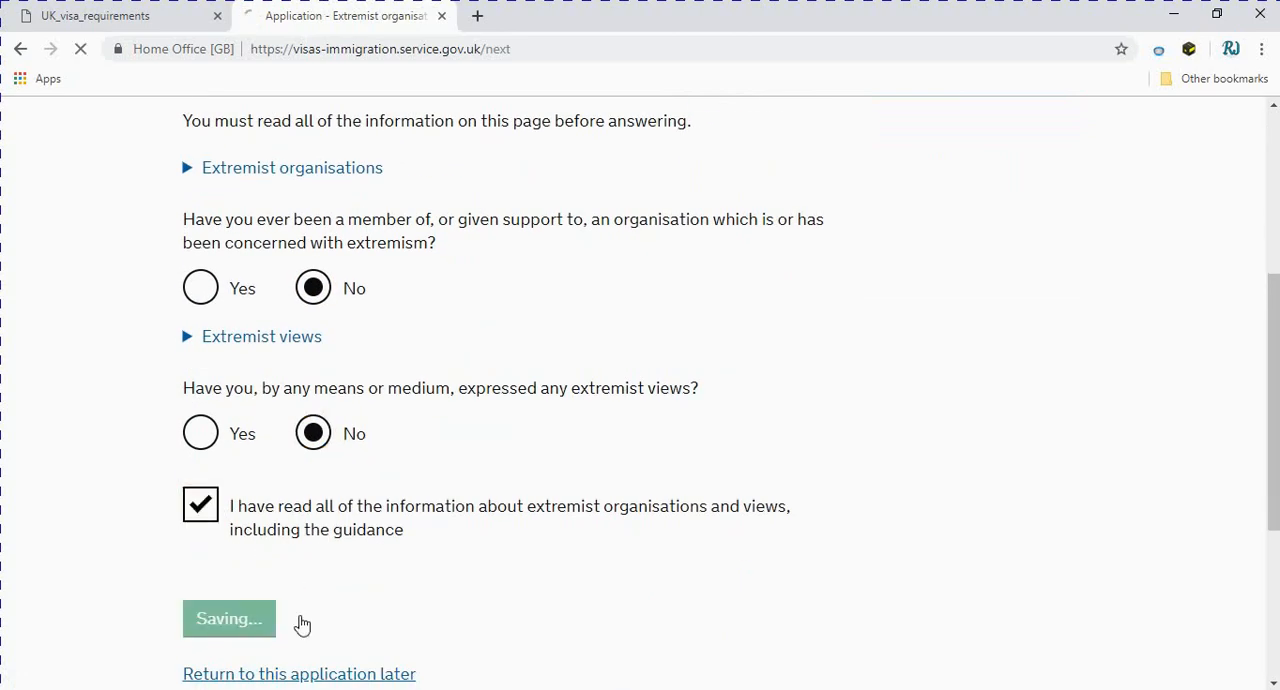
# Answer No to all three Person of good character questions and save the answers
pyautogui.scroll(-2, 341, 615)
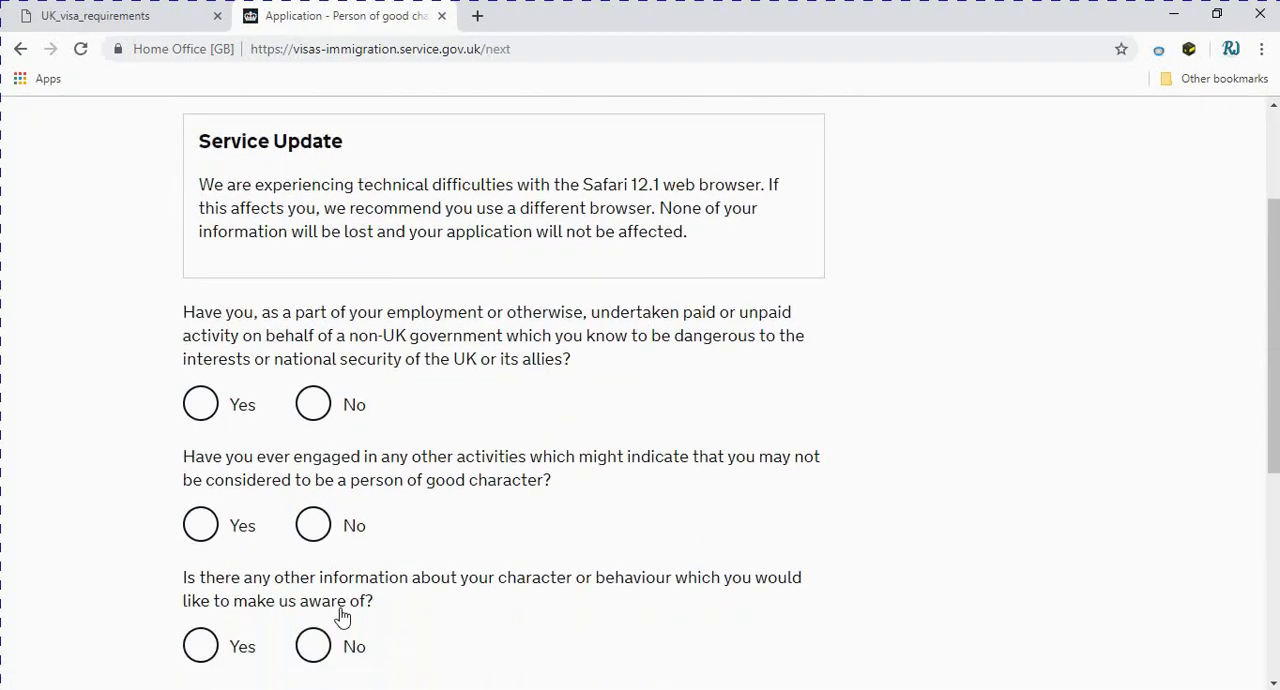
pyautogui.scroll(1, 332, 556)
pyautogui.scroll(2, 330, 556)
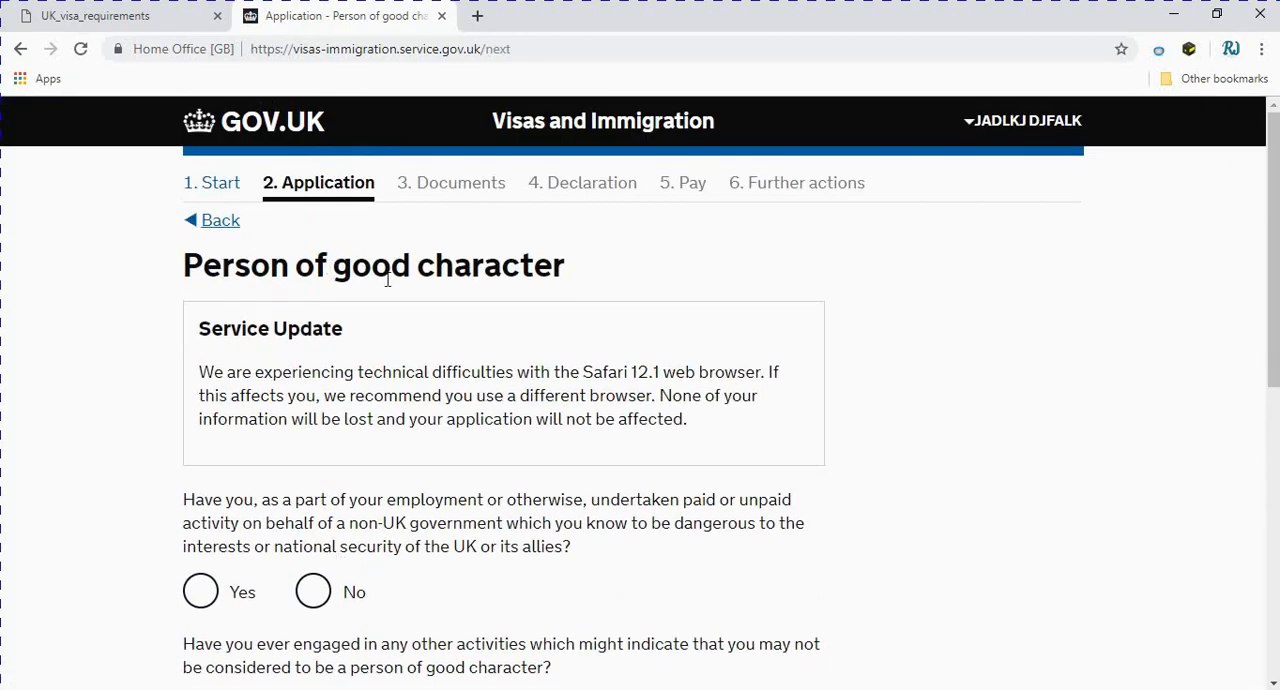
pyautogui.scroll(-2, 545, 305)
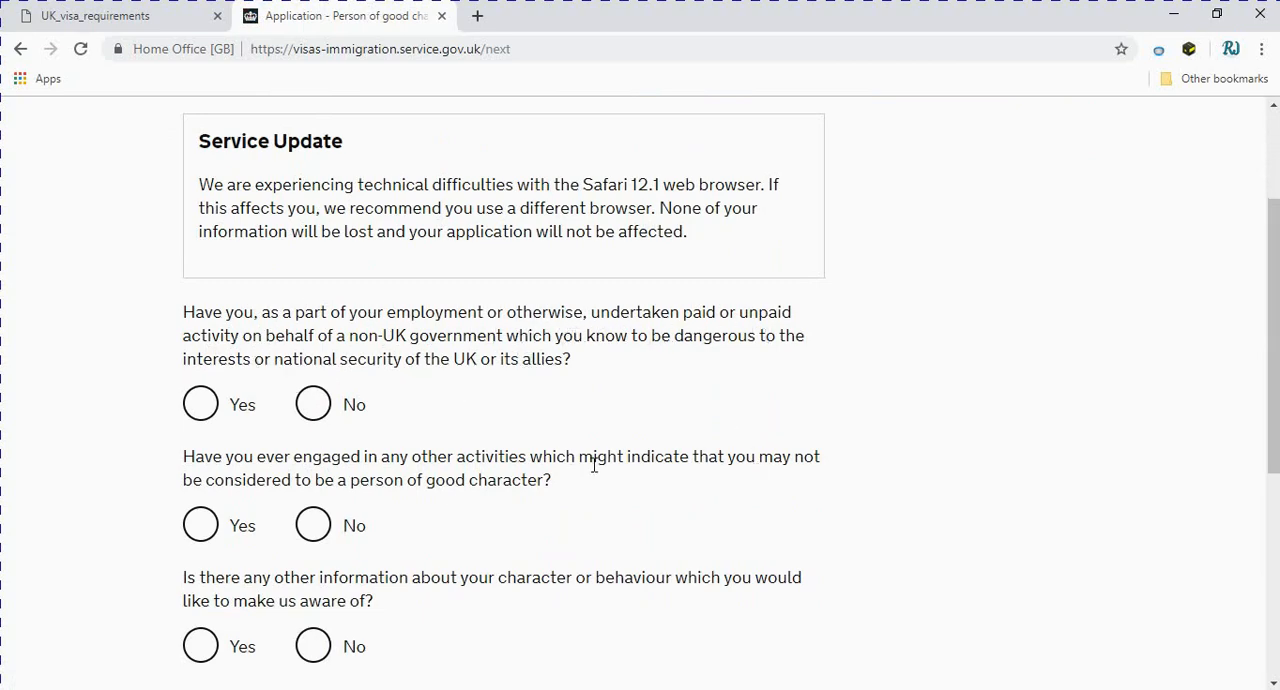
pyautogui.scroll(-1, 590, 483)
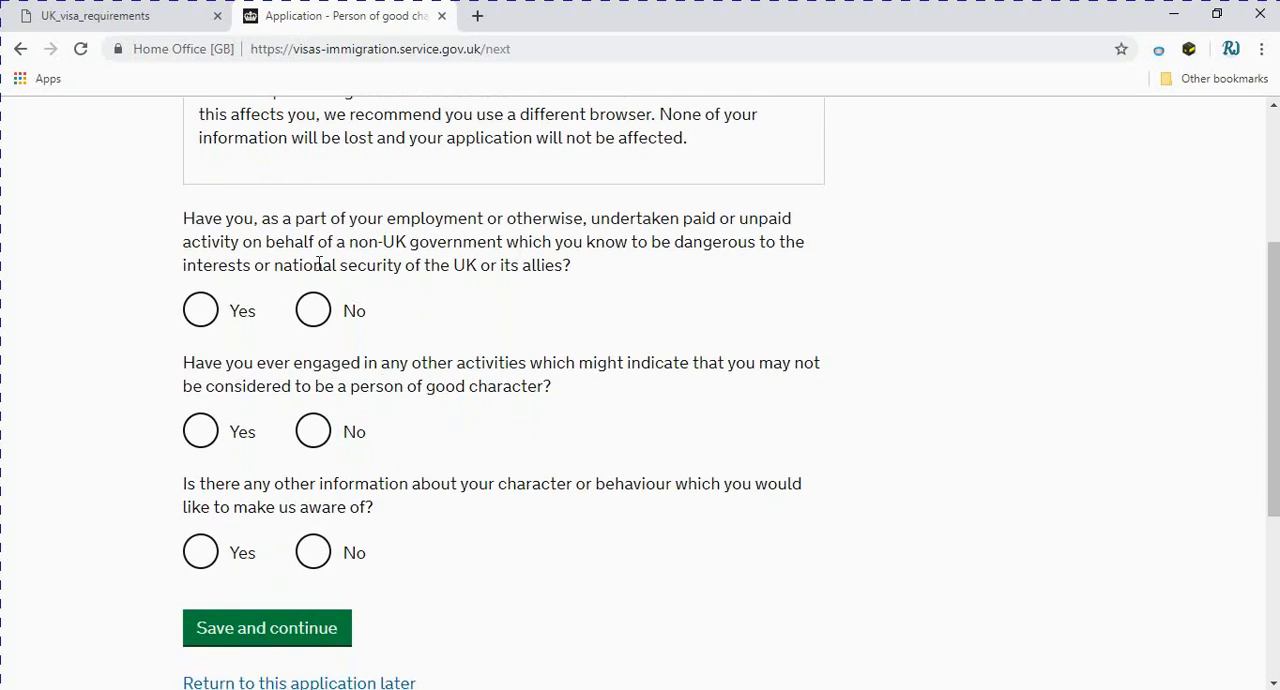
pyautogui.click(320, 320)
pyautogui.click(311, 438)
pyautogui.click(318, 550)
pyautogui.scroll(-2, 300, 555)
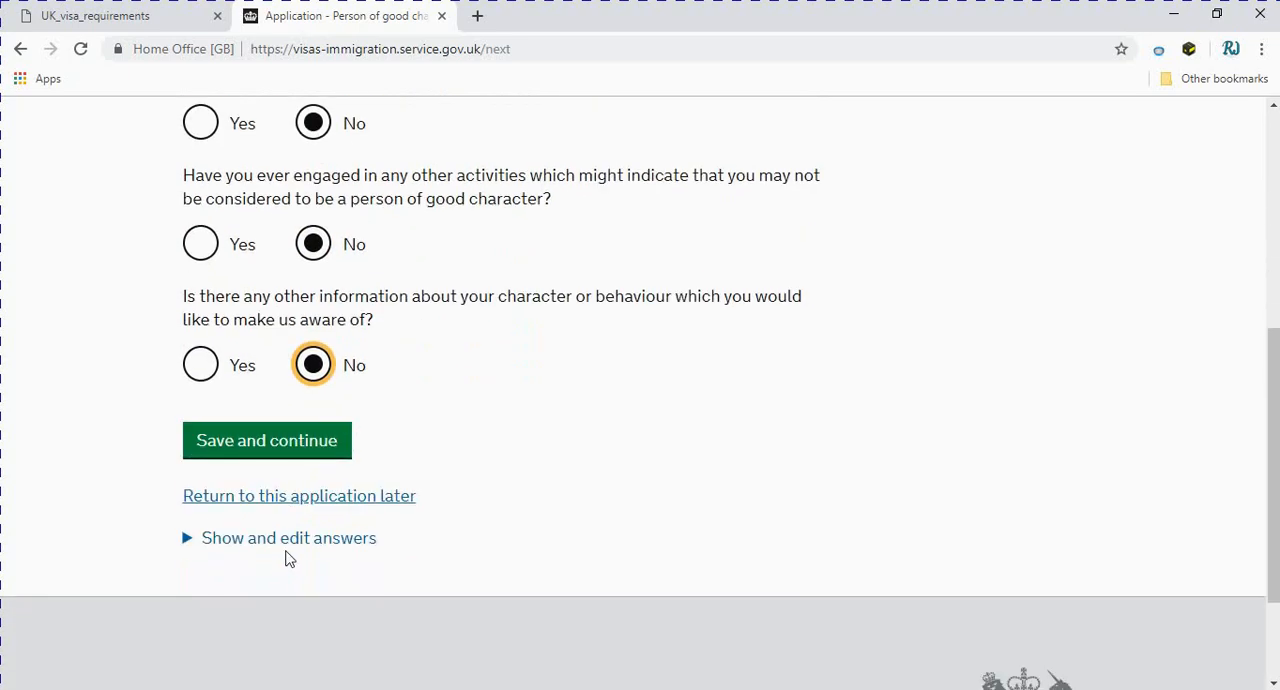
pyautogui.click(296, 452)
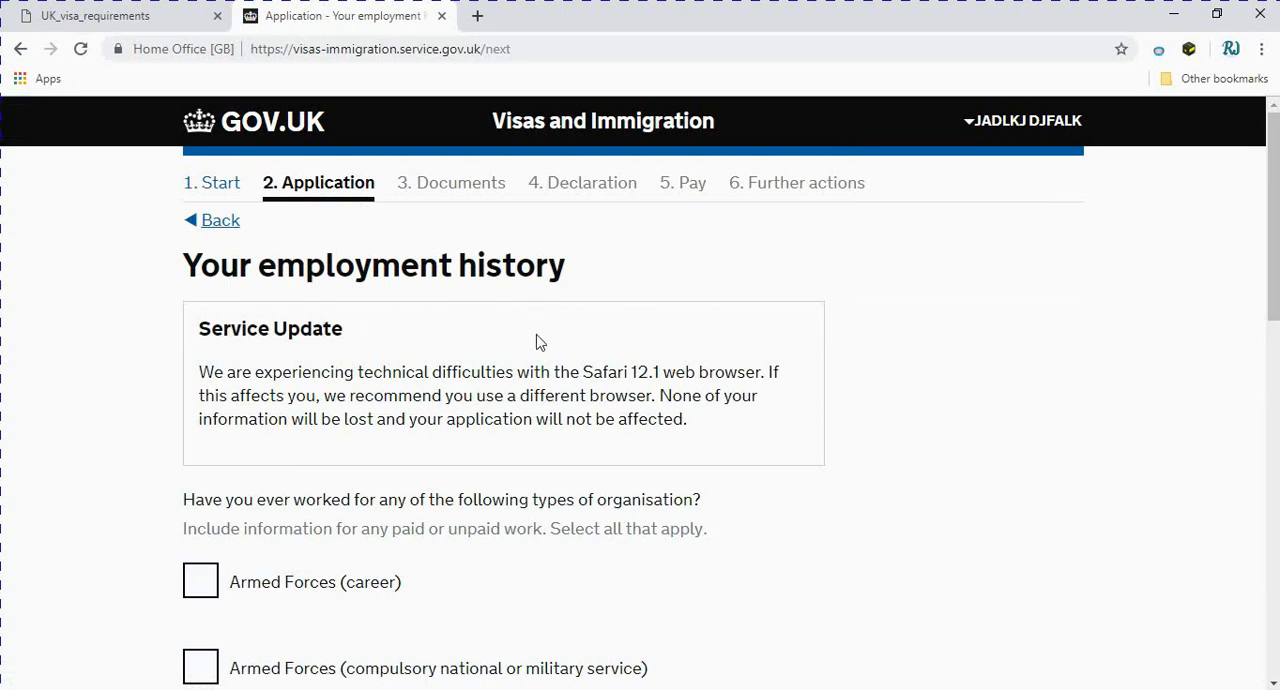
pyautogui.scroll(-1, 563, 349)
pyautogui.scroll(-1, 330, 490)
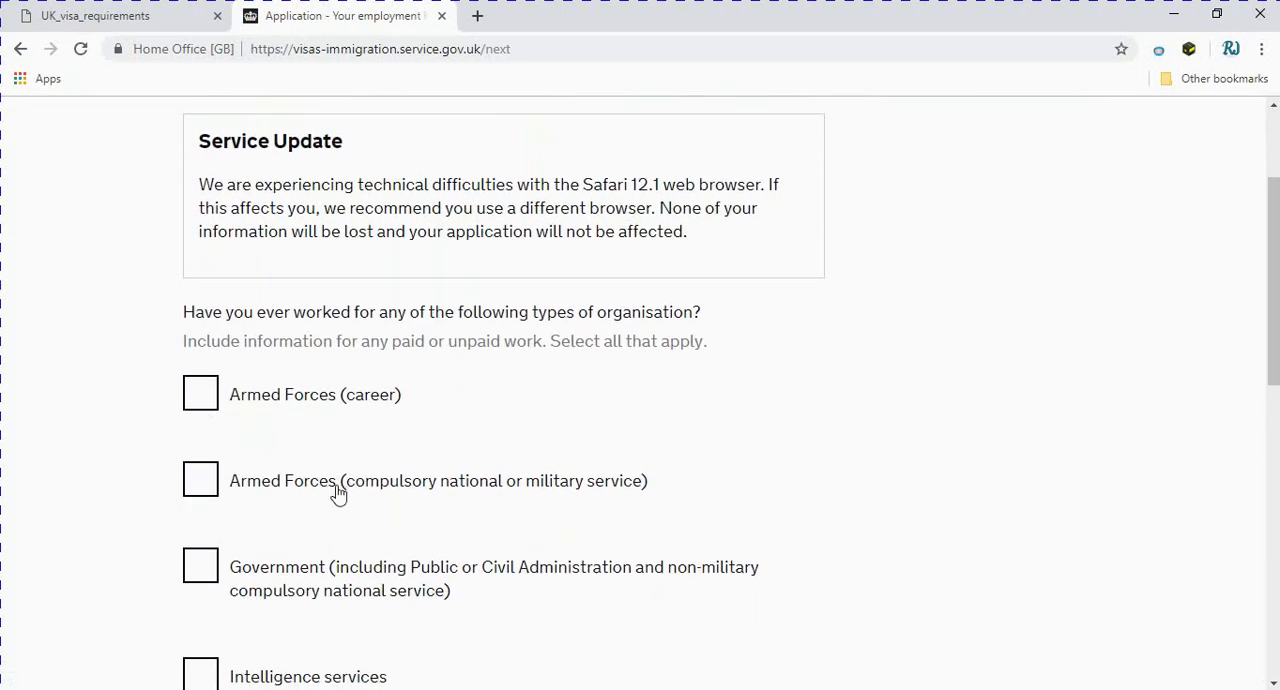
pyautogui.scroll(-2, 334, 492)
pyautogui.click(203, 212)
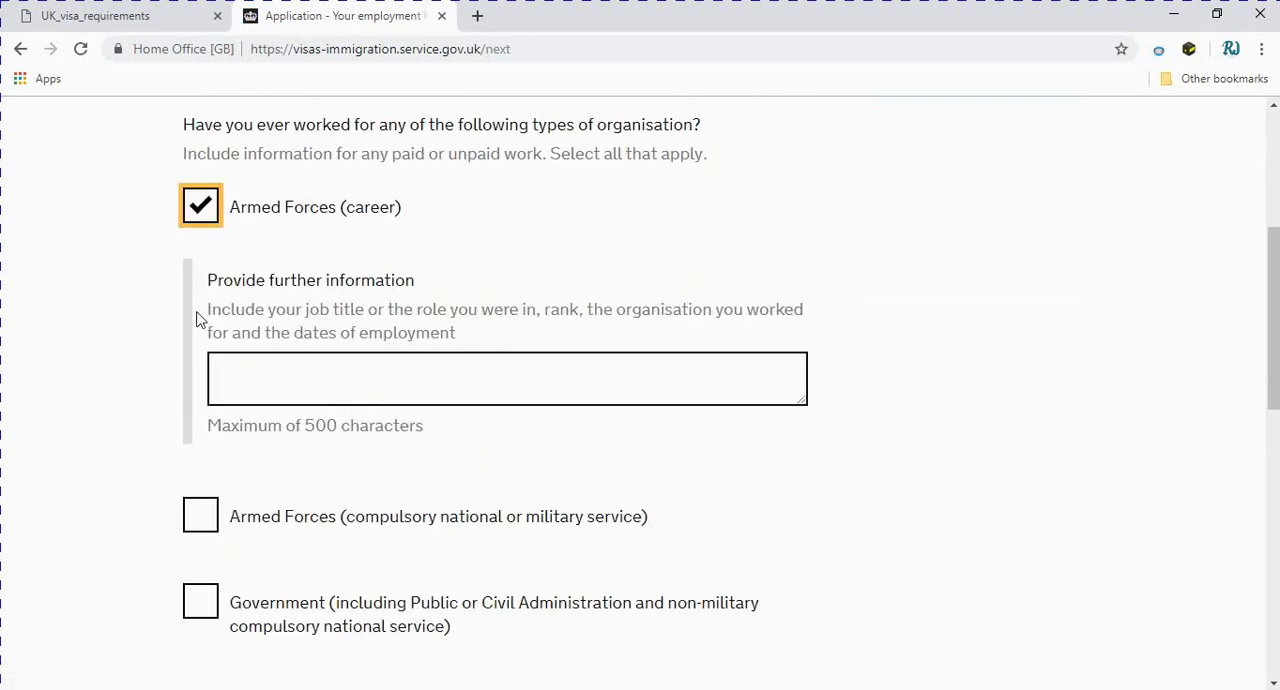
pyautogui.click(199, 208)
pyautogui.click(192, 218)
pyautogui.click(200, 210)
# Declare not having worked in any of the listed jobs in the employment history and save the answer
pyautogui.scroll(-1, 312, 451)
pyautogui.scroll(-4, 312, 451)
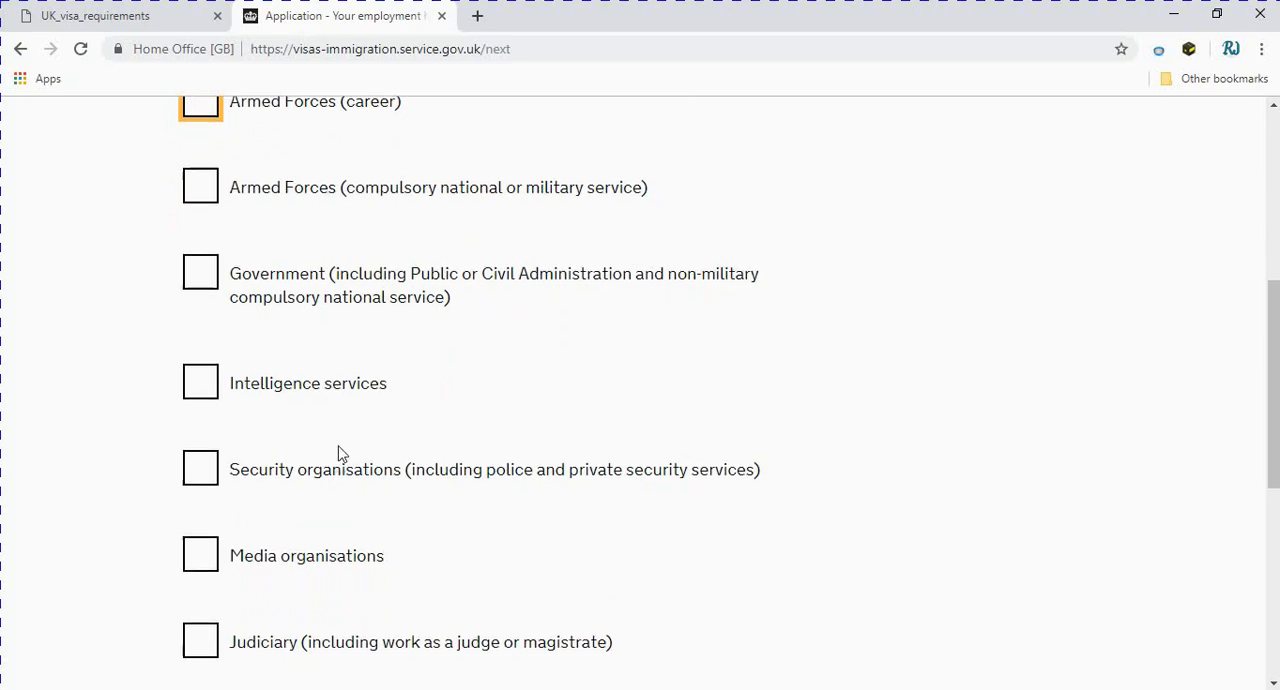
pyautogui.click(197, 374)
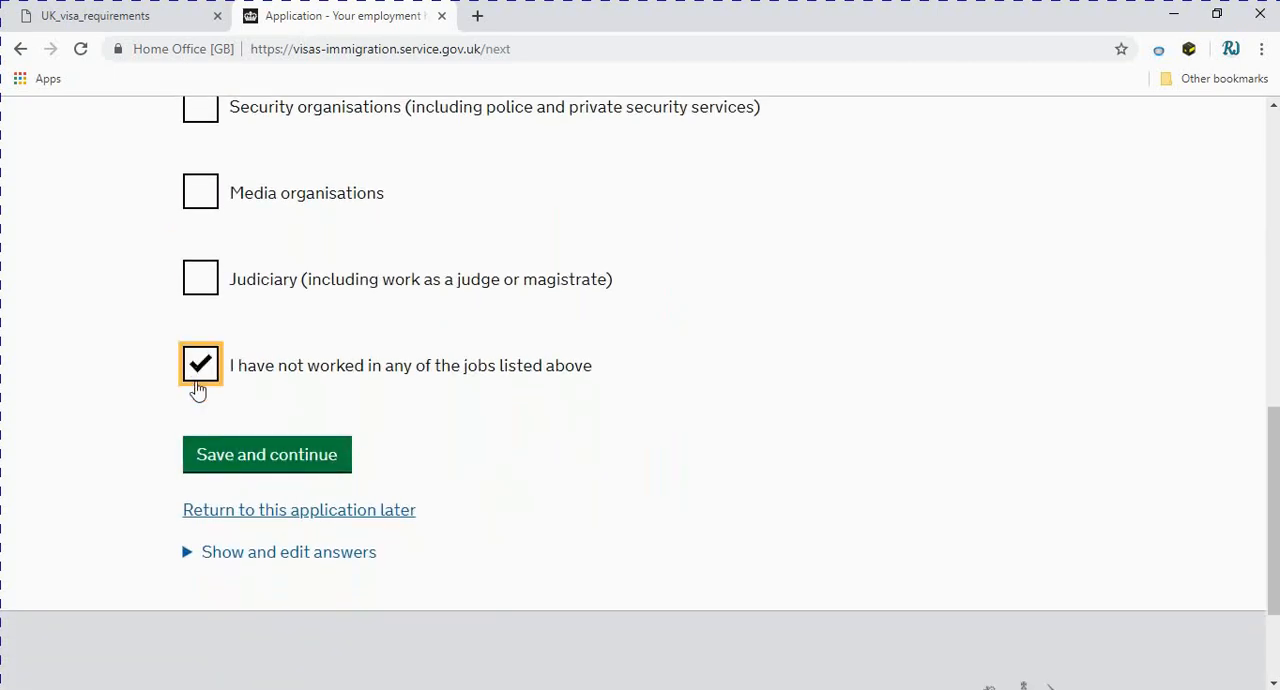
pyautogui.click(283, 460)
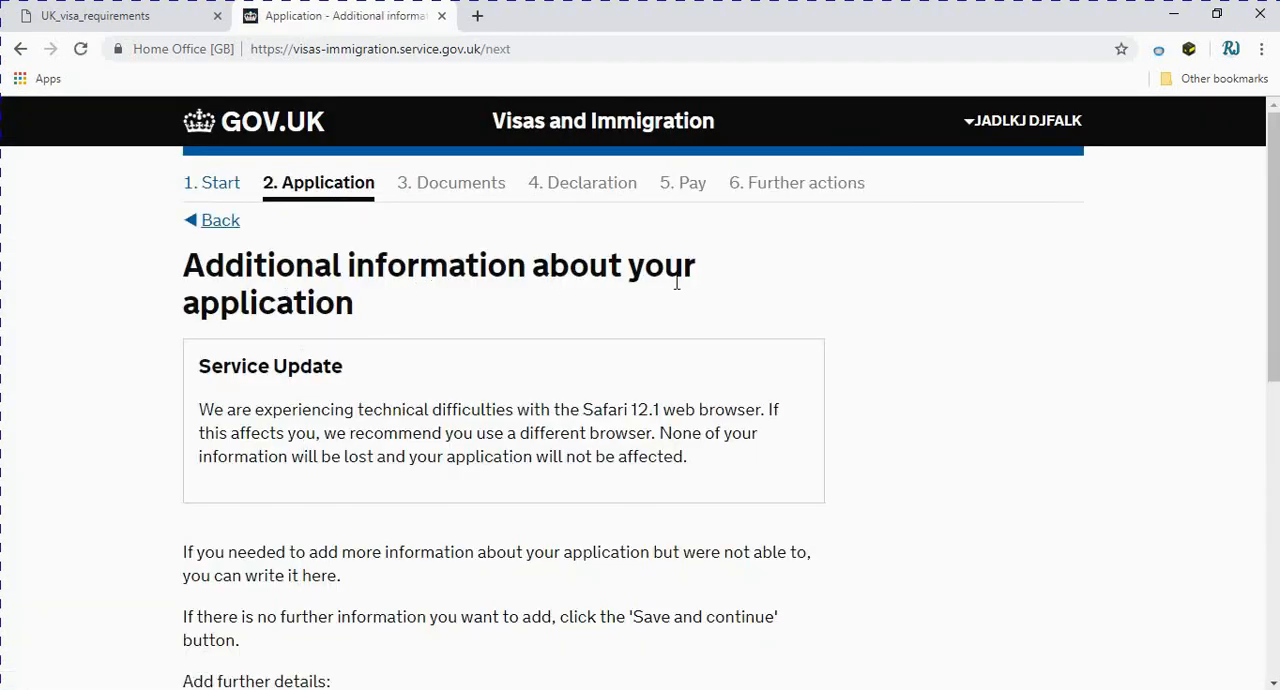
# Leave the further details of the additional information page blank and save to reach the answers summary
pyautogui.scroll(-3, 223, 327)
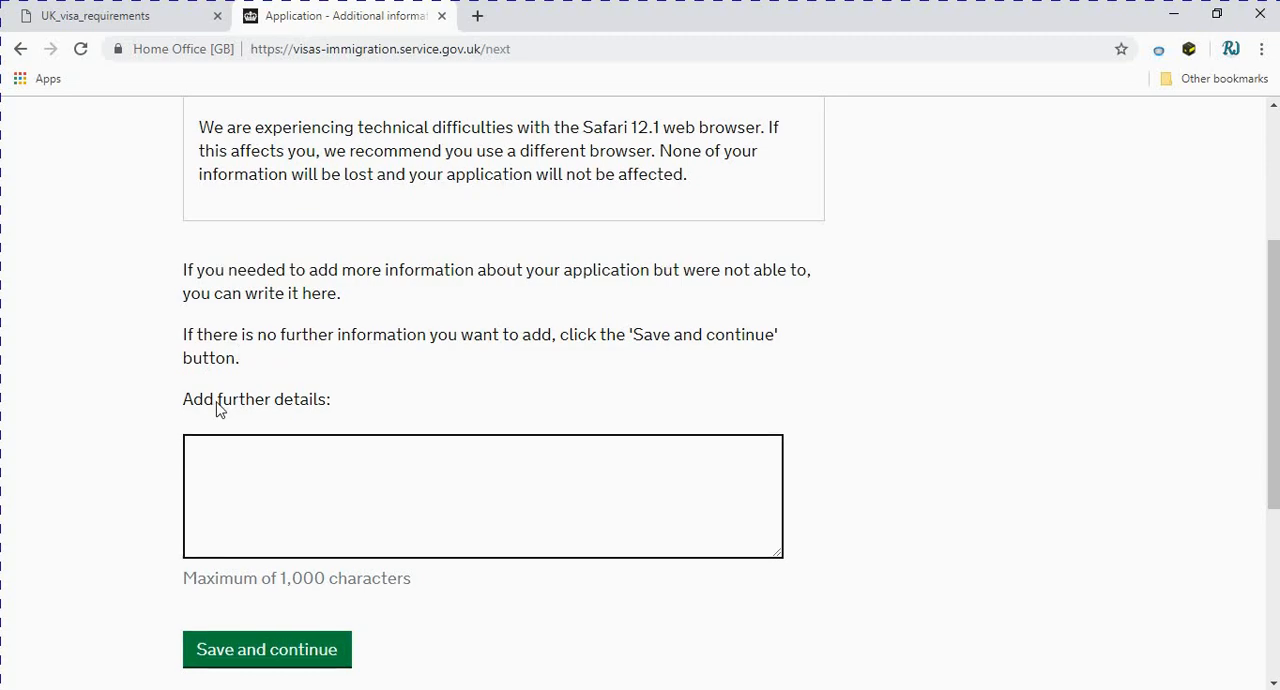
pyautogui.scroll(-1, 220, 409)
pyautogui.click(299, 397)
pyautogui.click(291, 556)
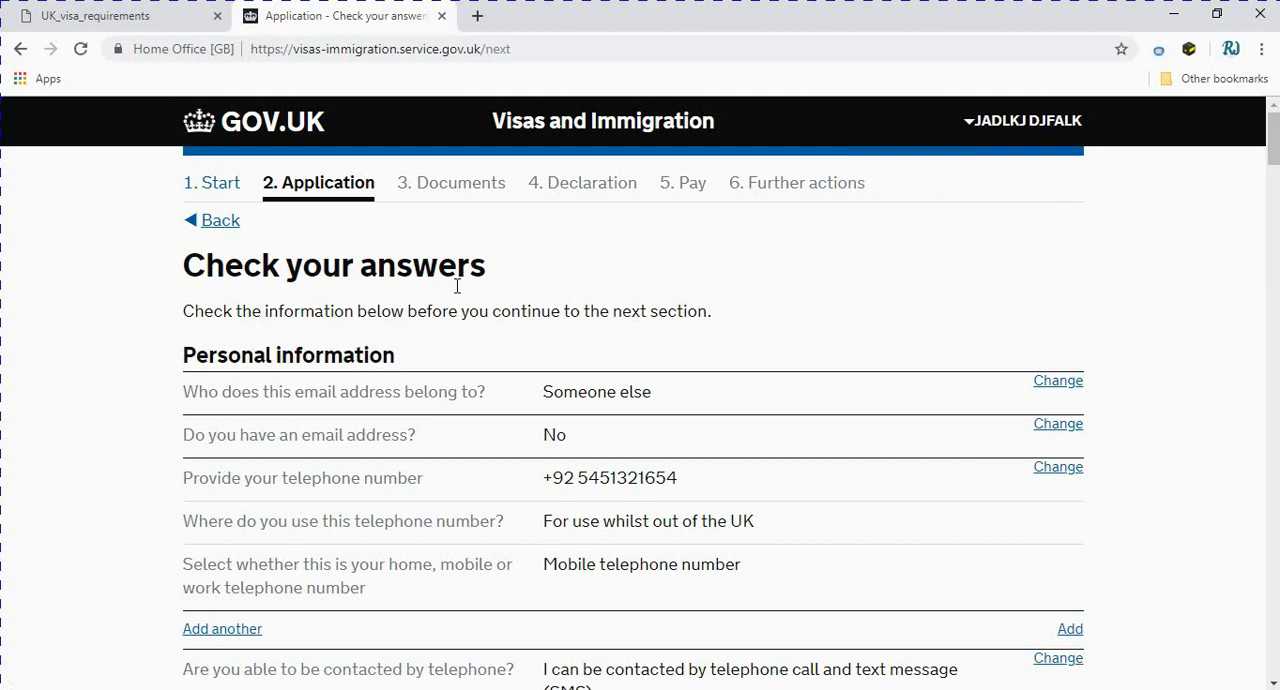
# Open the passport details for editing from the answers summary, check them and save them without changes
pyautogui.scroll(-1, 602, 388)
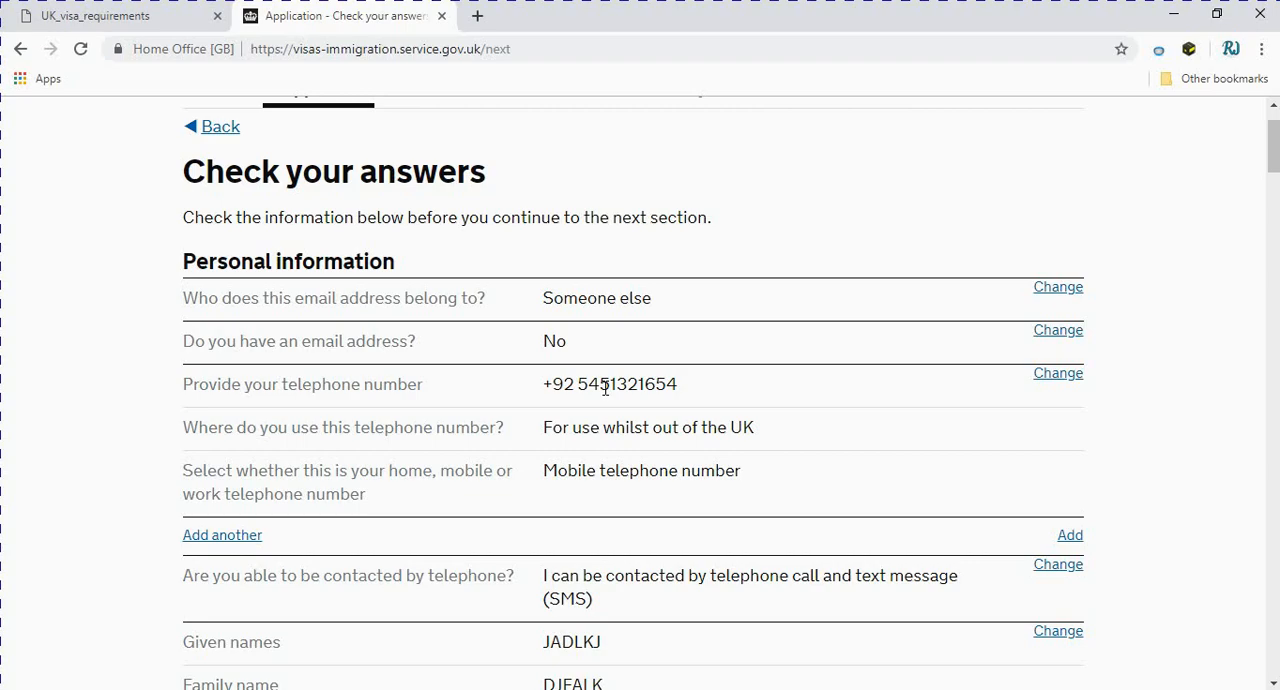
pyautogui.scroll(-5, 675, 317)
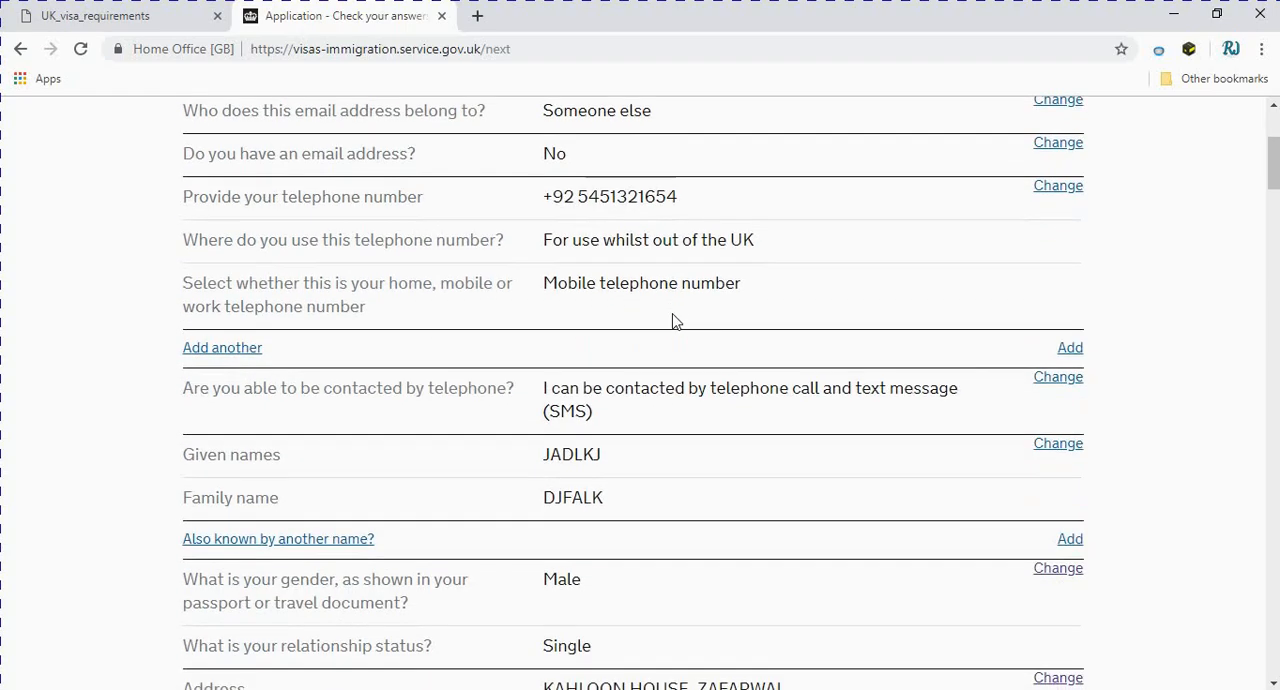
pyautogui.scroll(-4, 672, 320)
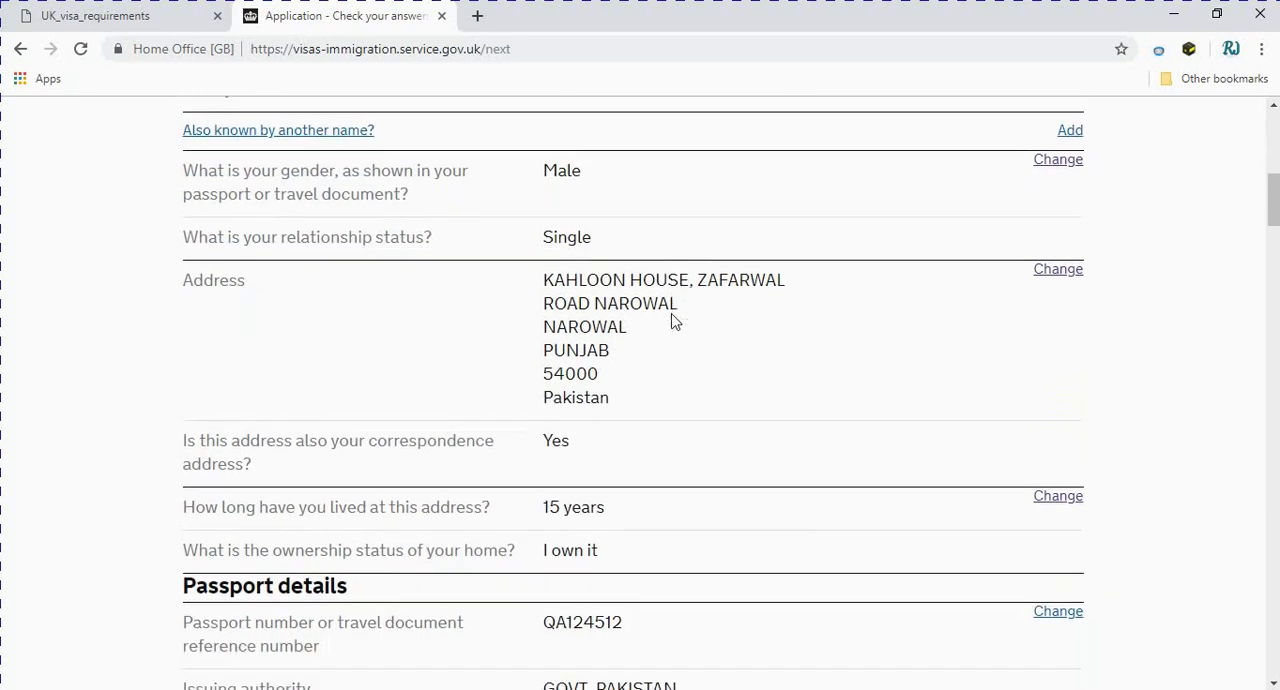
pyautogui.scroll(-1, 672, 321)
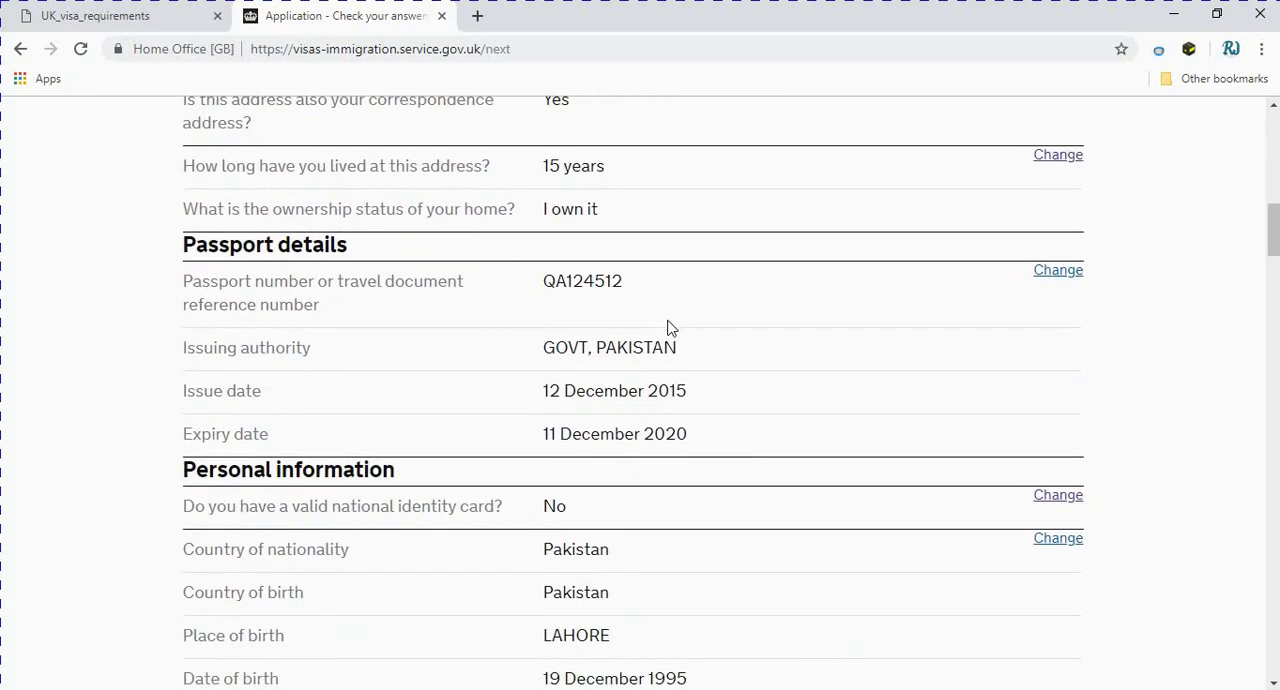
pyautogui.click(1049, 279)
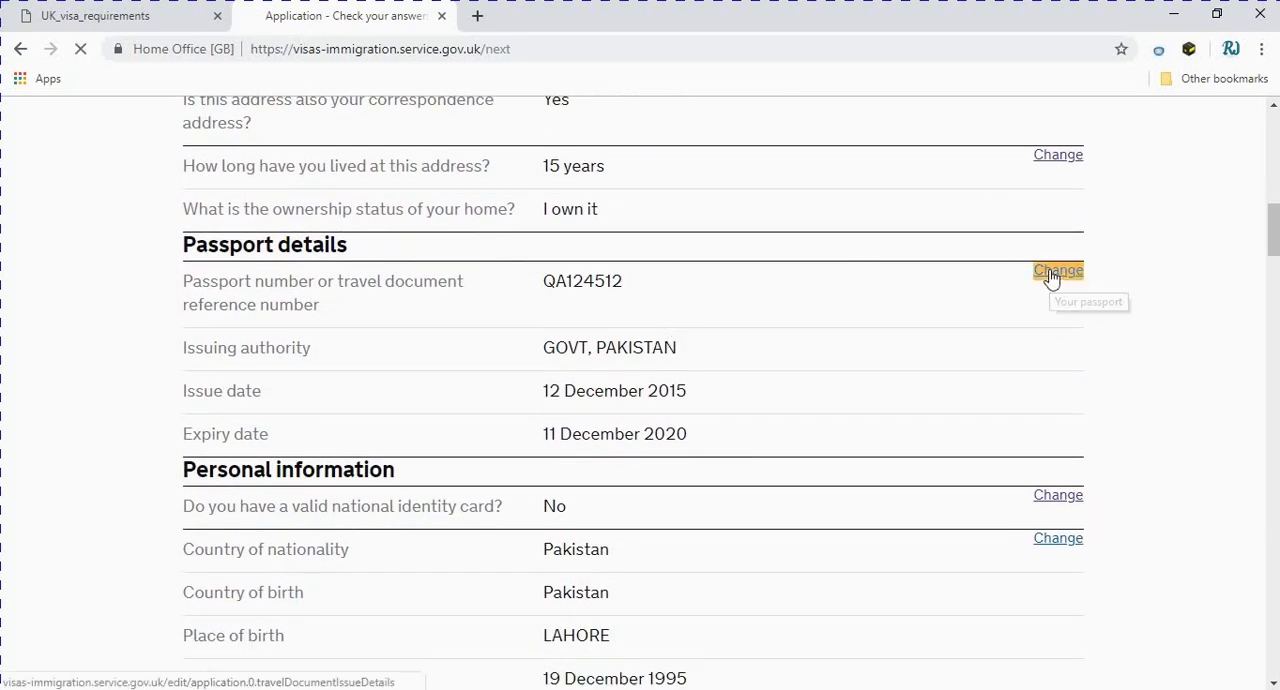
pyautogui.scroll(-2, 317, 477)
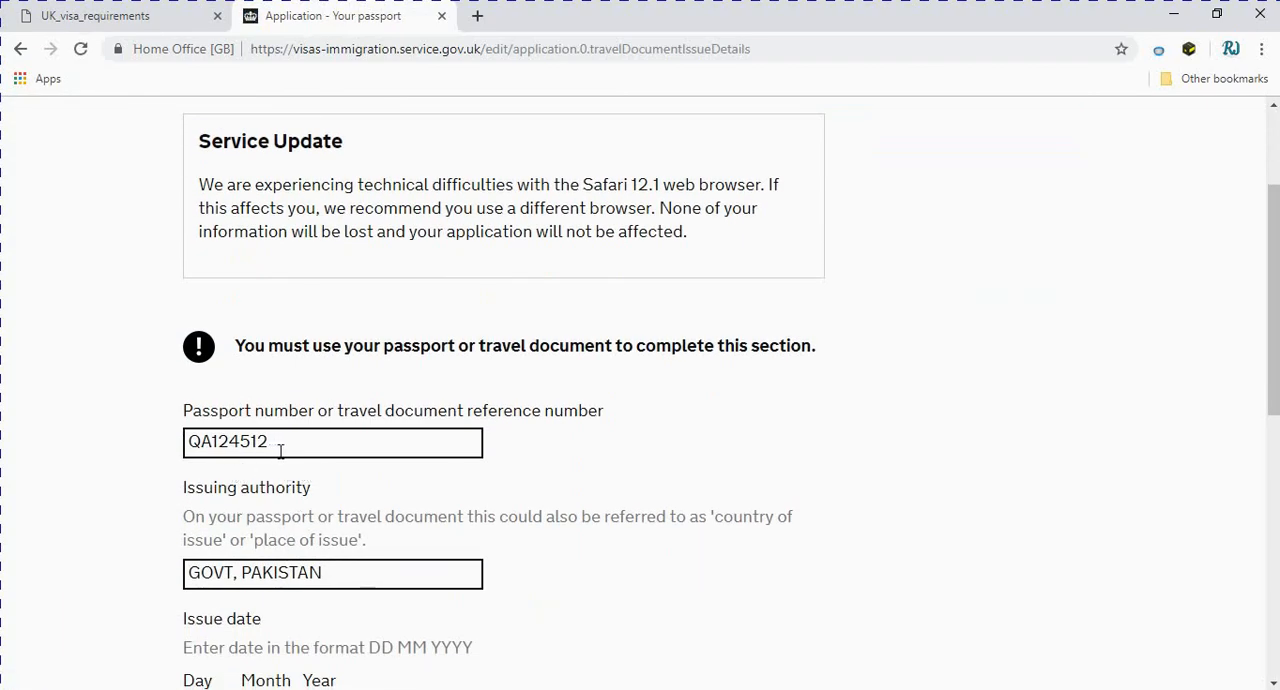
pyautogui.scroll(-5, 280, 451)
pyautogui.click(240, 486)
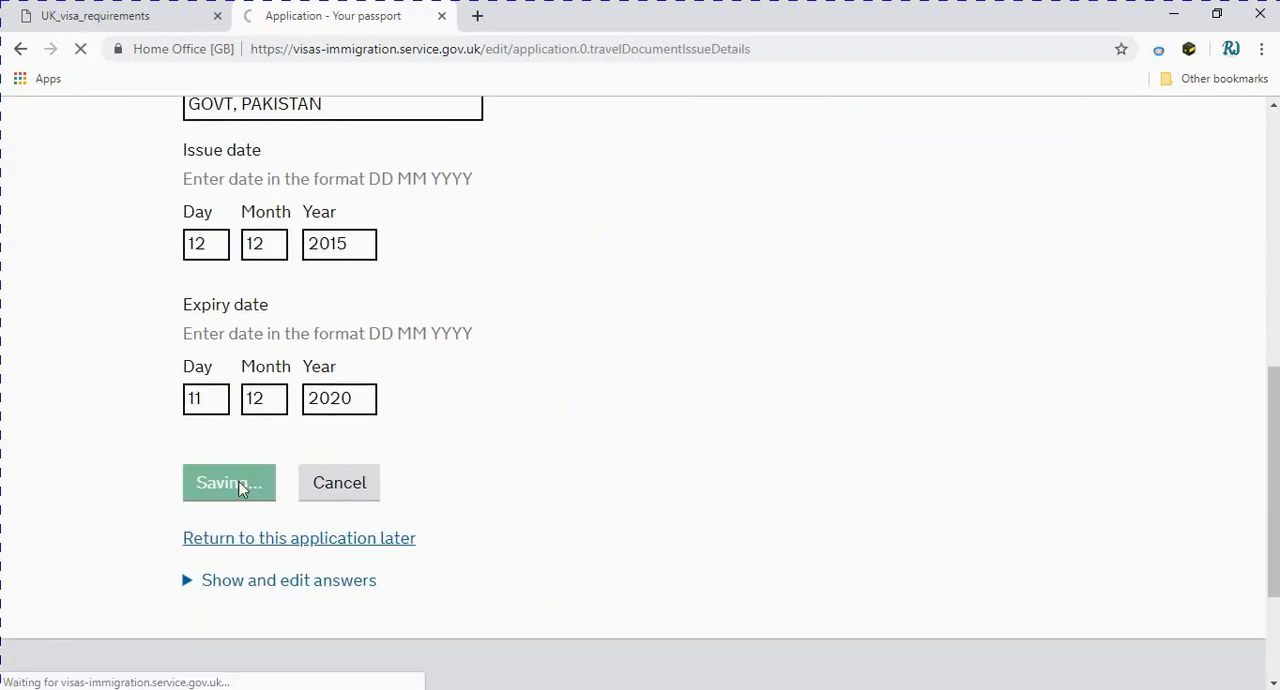
# Review all application answers from personal information through extra information and continue to the documents section
pyautogui.scroll(-2, 686, 453)
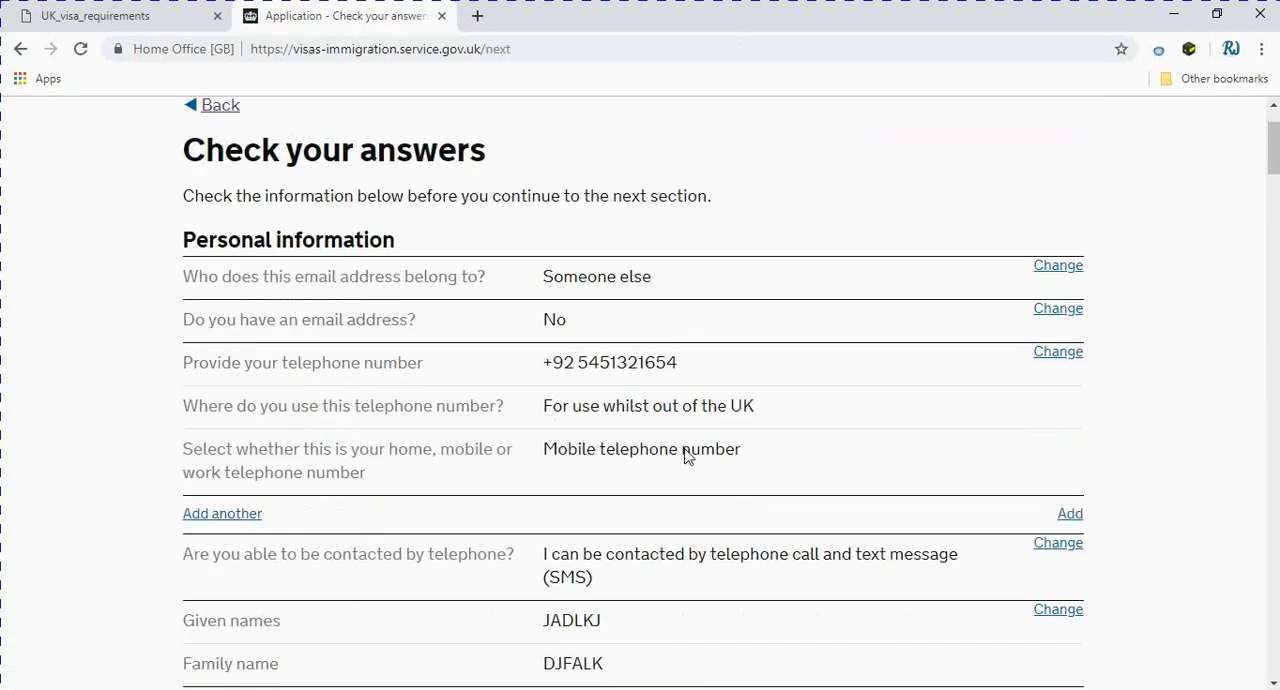
pyautogui.scroll(-7, 686, 453)
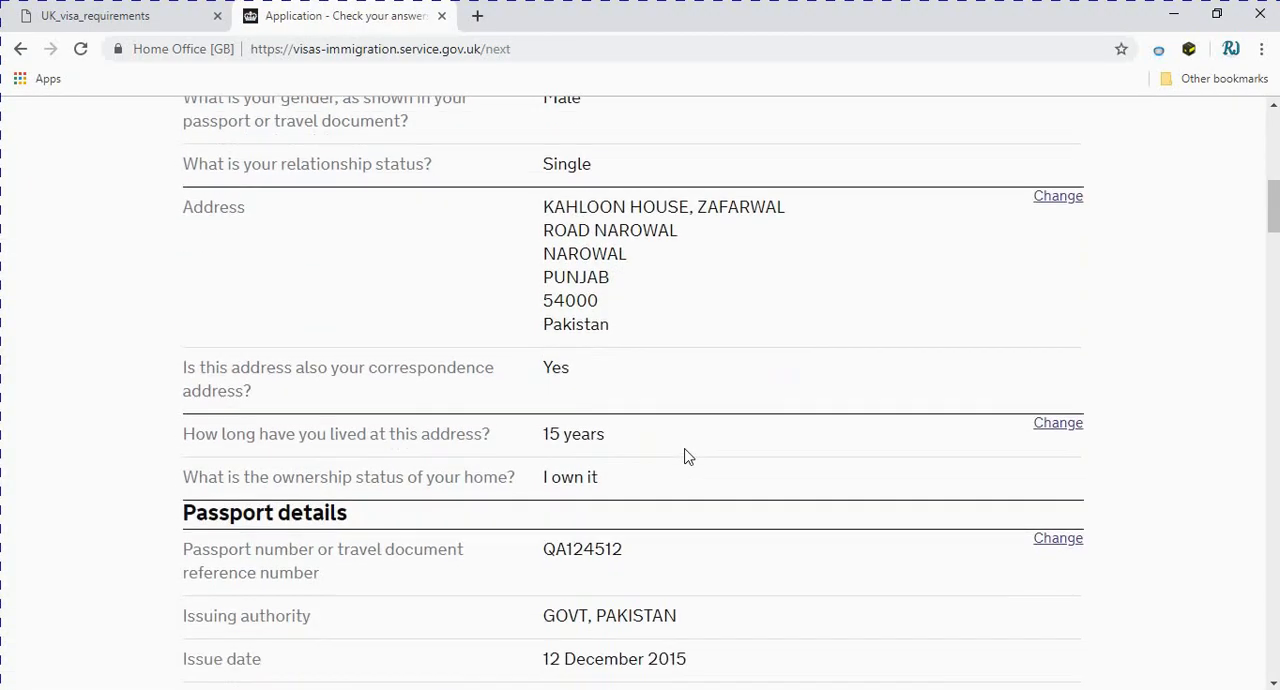
pyautogui.scroll(-5, 686, 456)
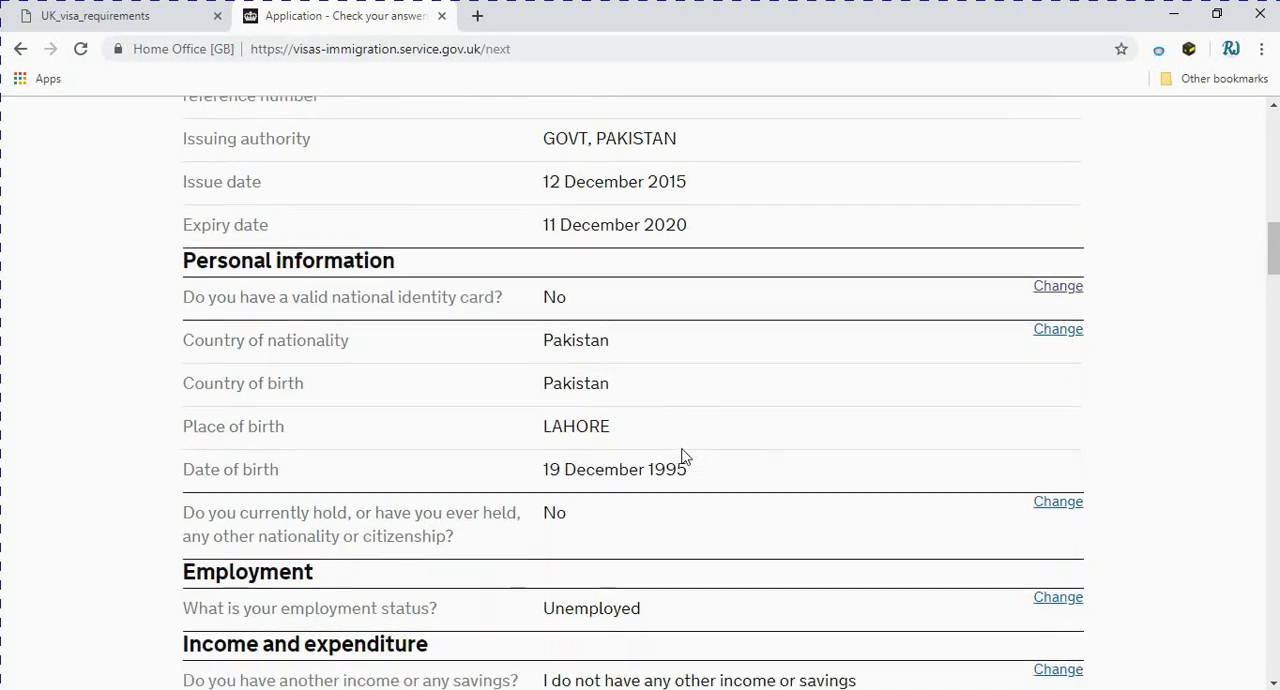
pyautogui.scroll(-1, 686, 456)
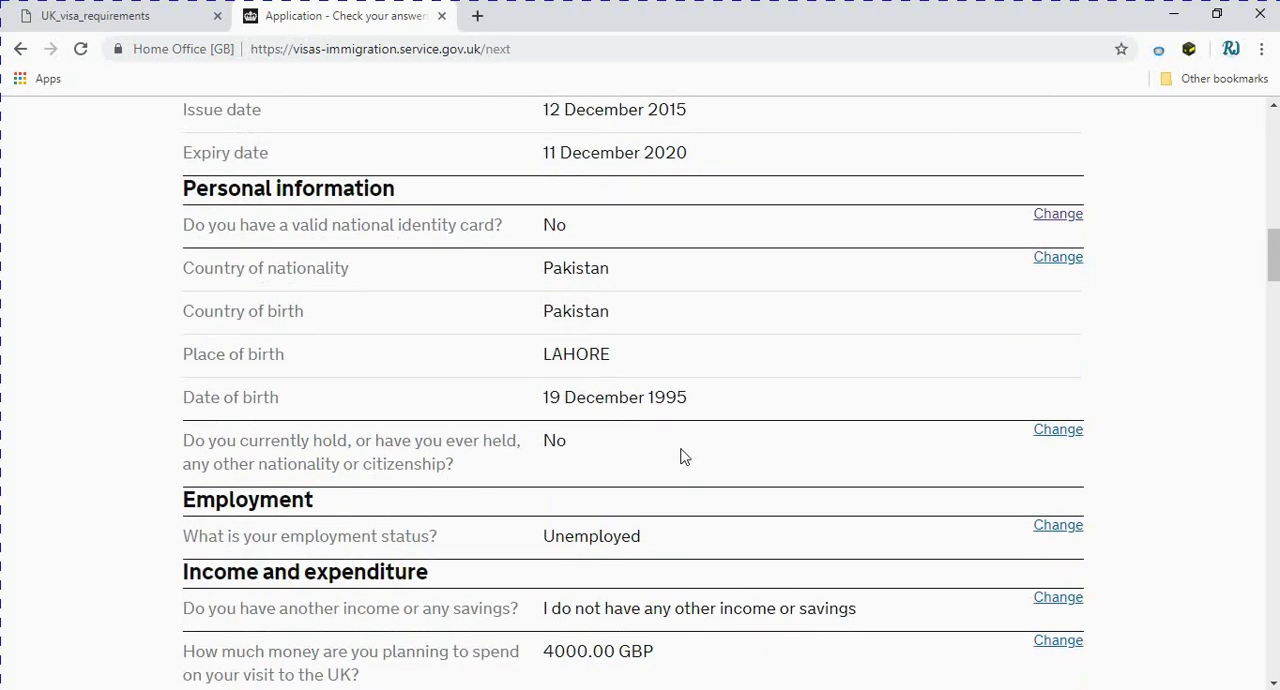
pyautogui.scroll(-6, 684, 456)
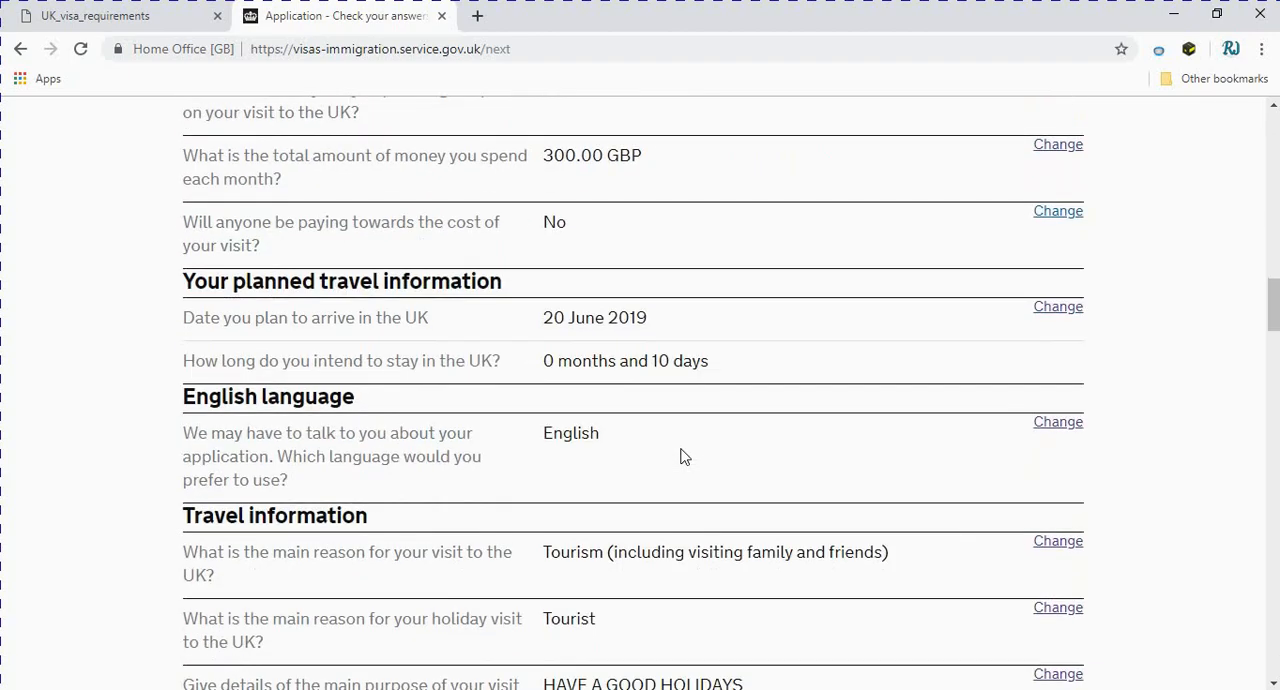
pyautogui.scroll(-3, 684, 456)
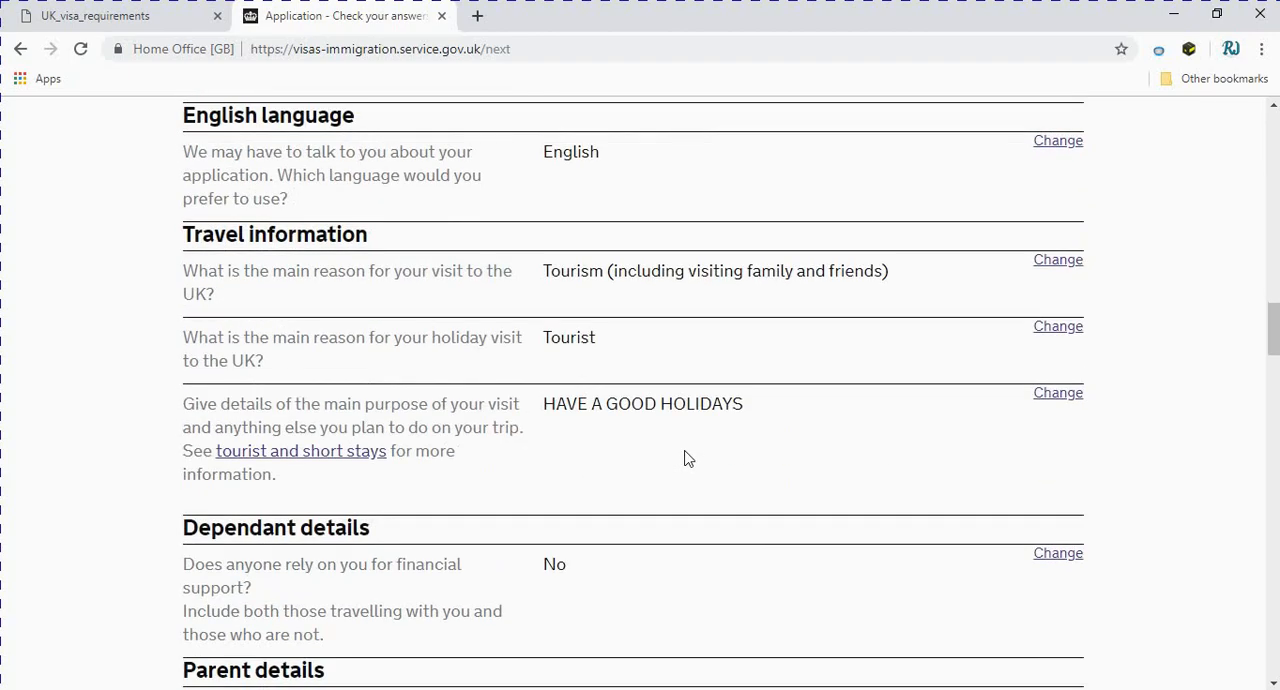
pyautogui.scroll(-3, 686, 457)
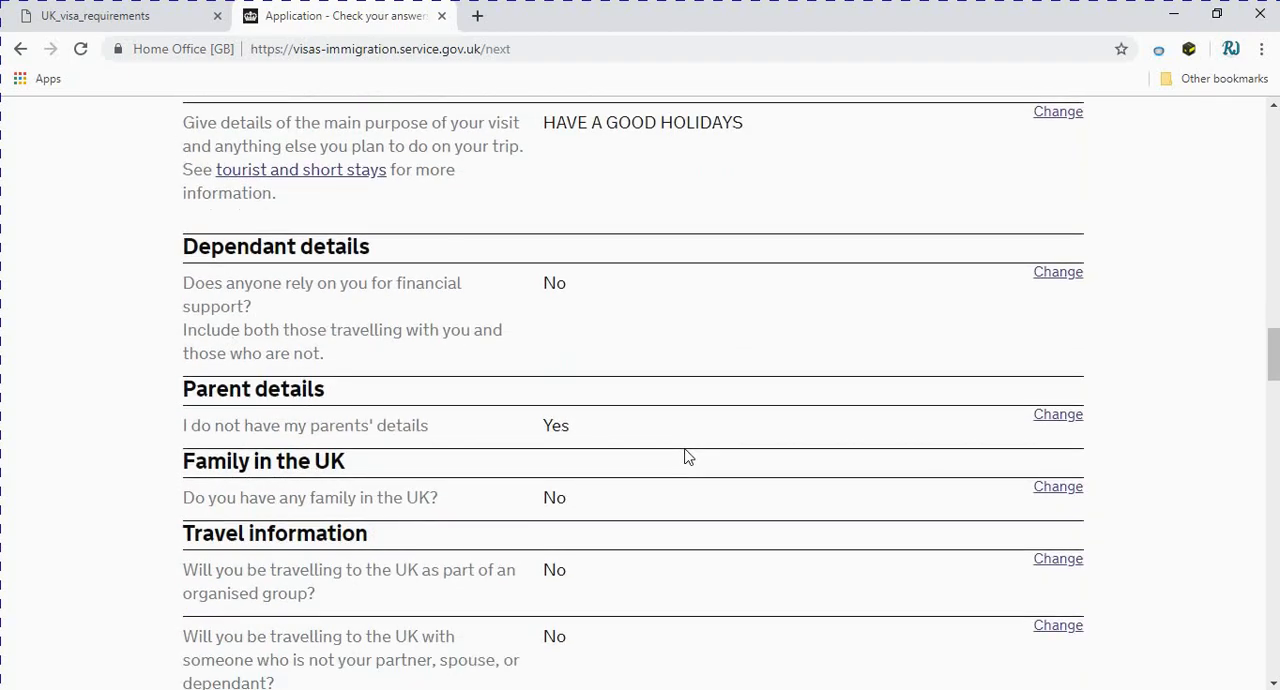
pyautogui.scroll(-8, 686, 457)
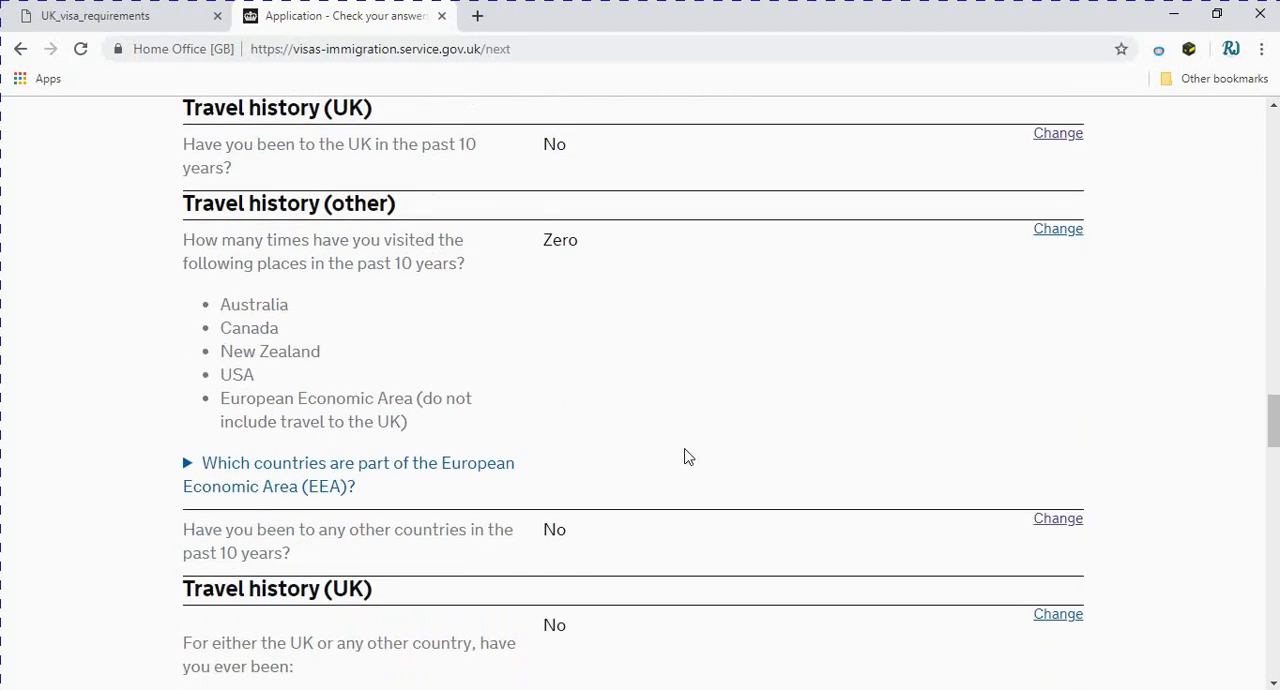
pyautogui.scroll(-6, 686, 457)
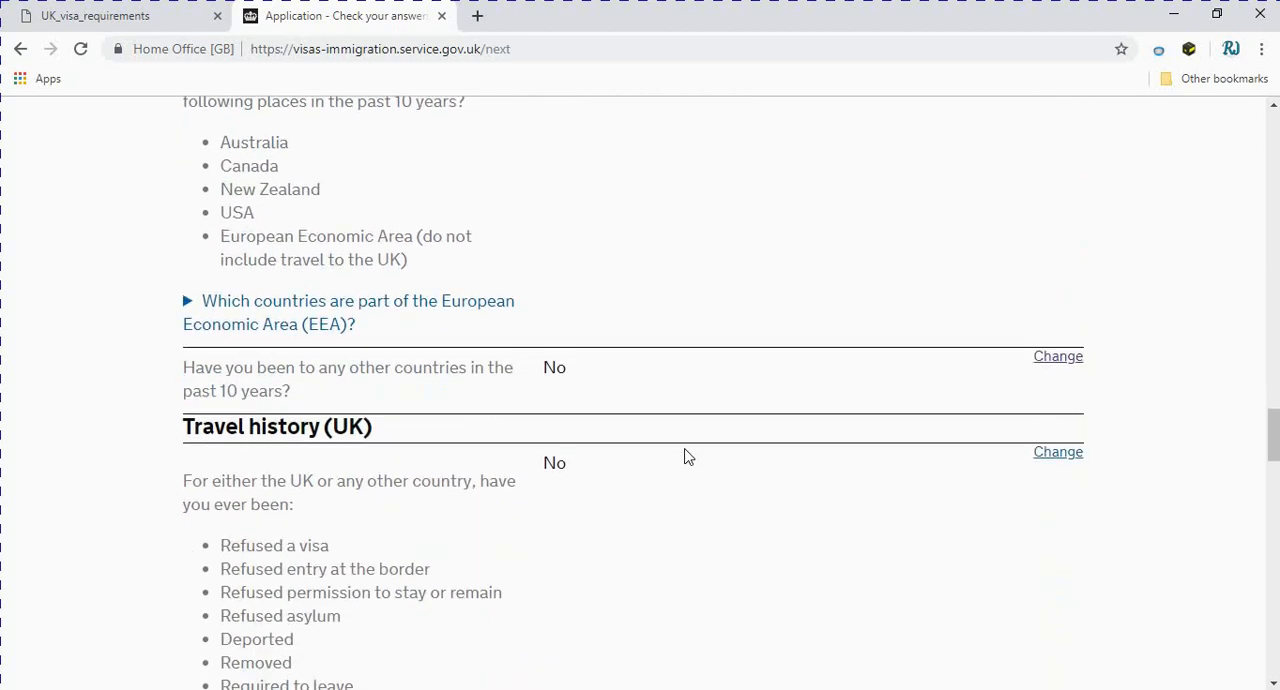
pyautogui.scroll(-6, 686, 457)
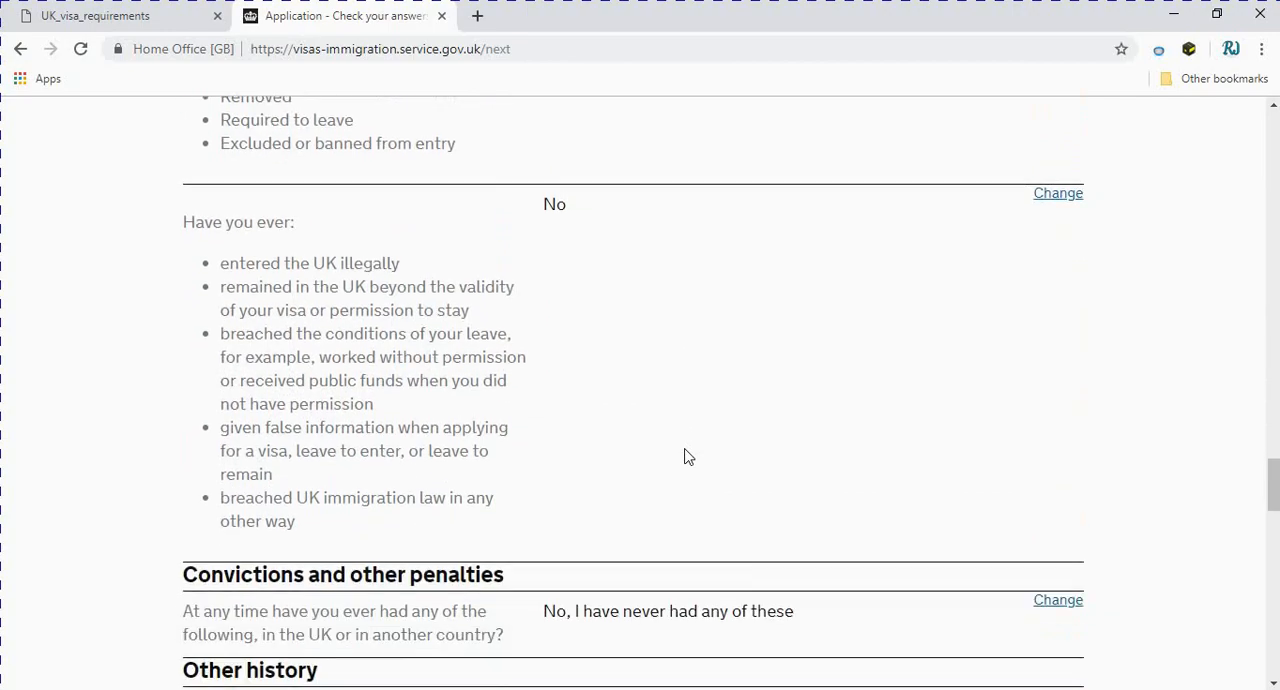
pyautogui.scroll(-12, 686, 457)
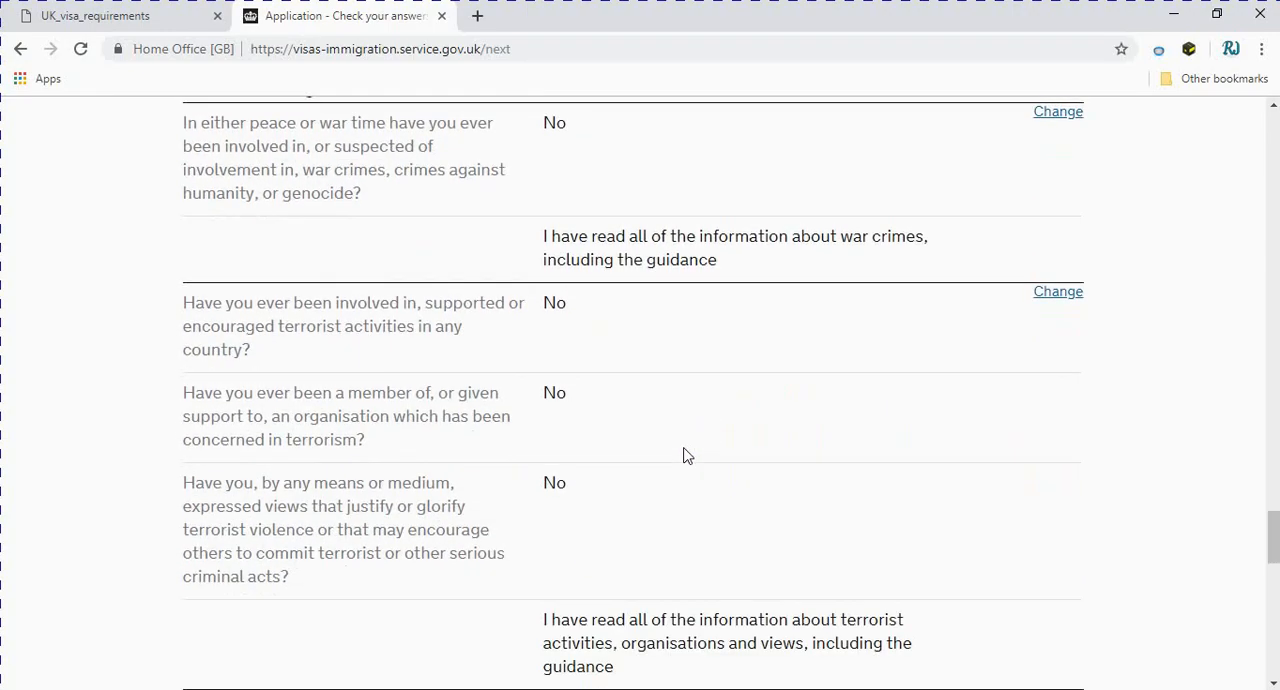
pyautogui.scroll(-5, 686, 455)
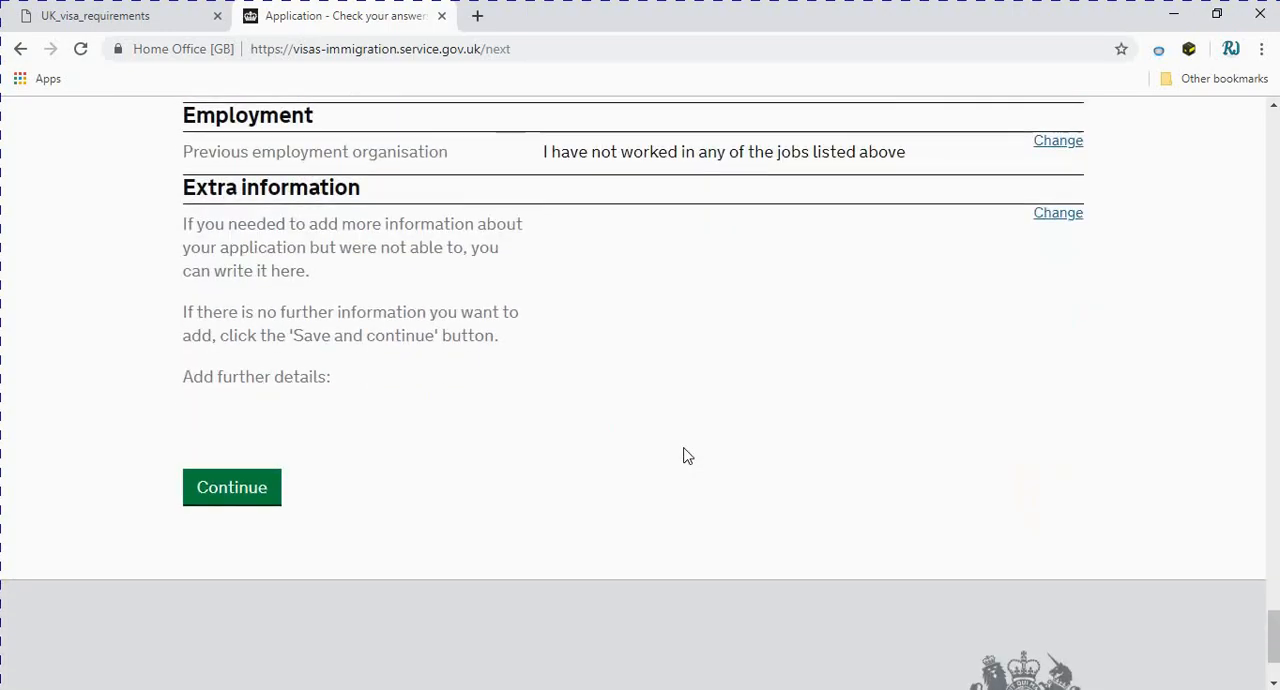
pyautogui.click(209, 352)
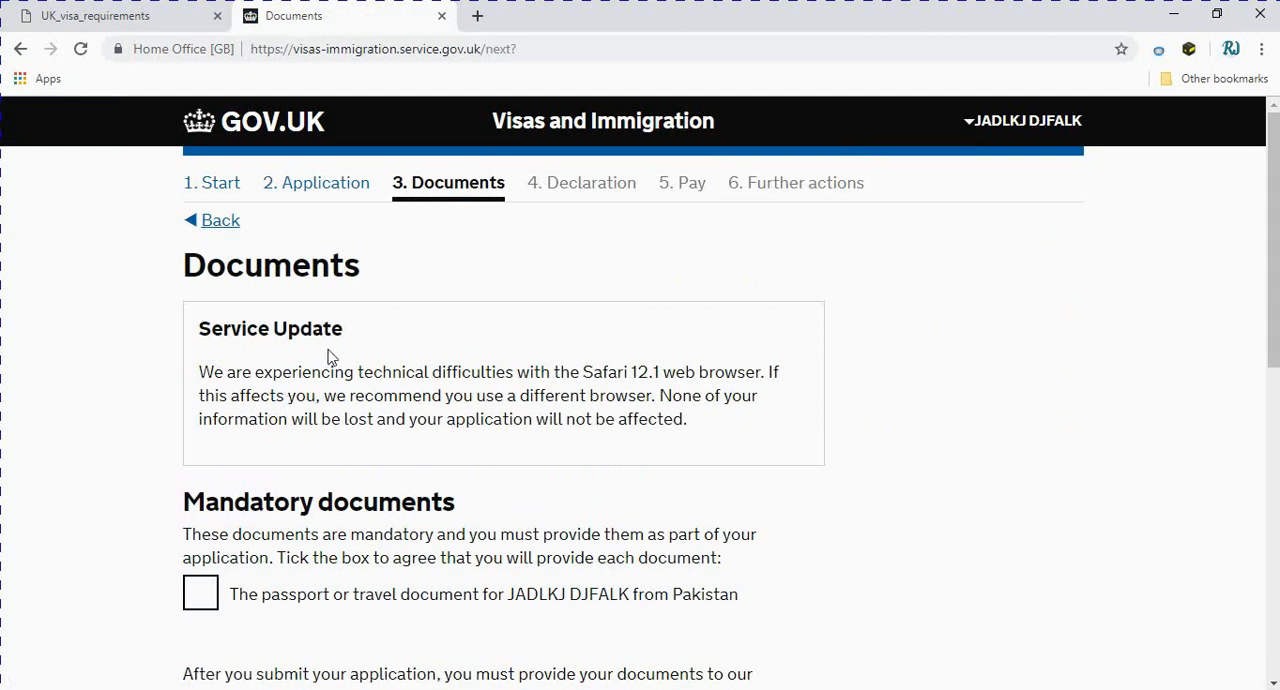
# Agree to provide the applicant's passport or travel document from Pakistan as a mandatory document and save
pyautogui.scroll(-2, 407, 354)
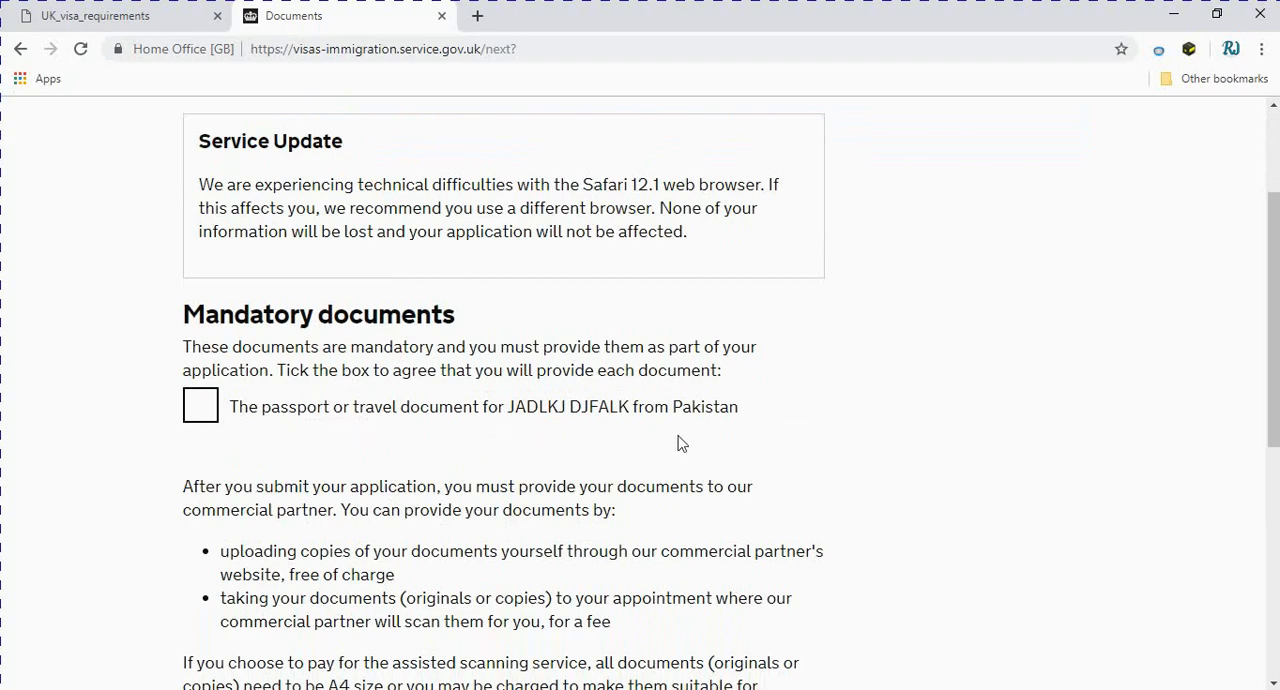
pyautogui.click(201, 406)
pyautogui.scroll(-4, 292, 498)
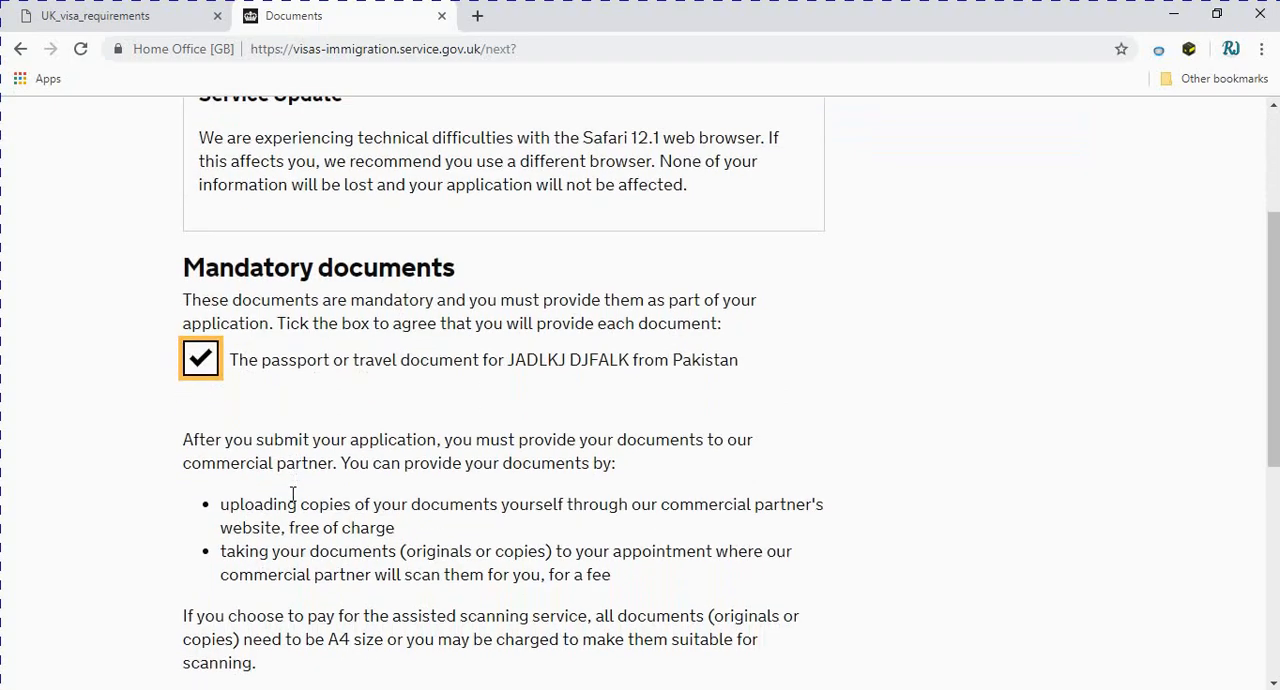
pyautogui.scroll(1, 216, 503)
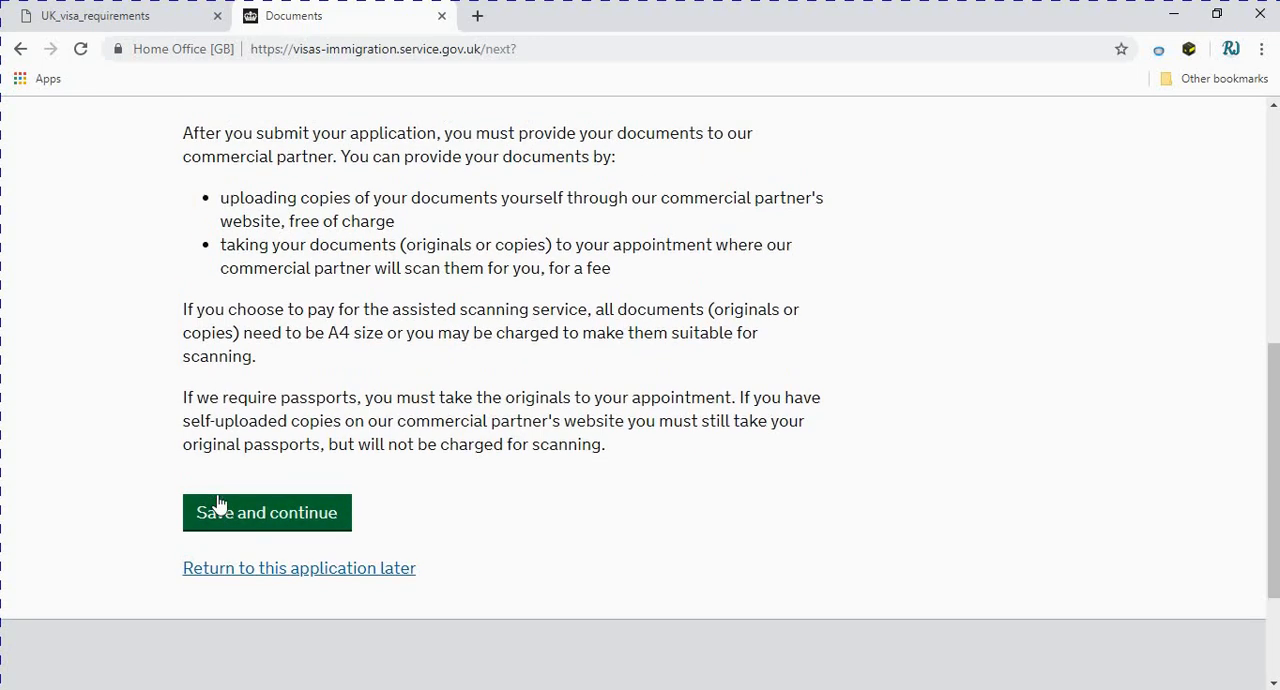
pyautogui.scroll(-2, 216, 503)
pyautogui.click(229, 400)
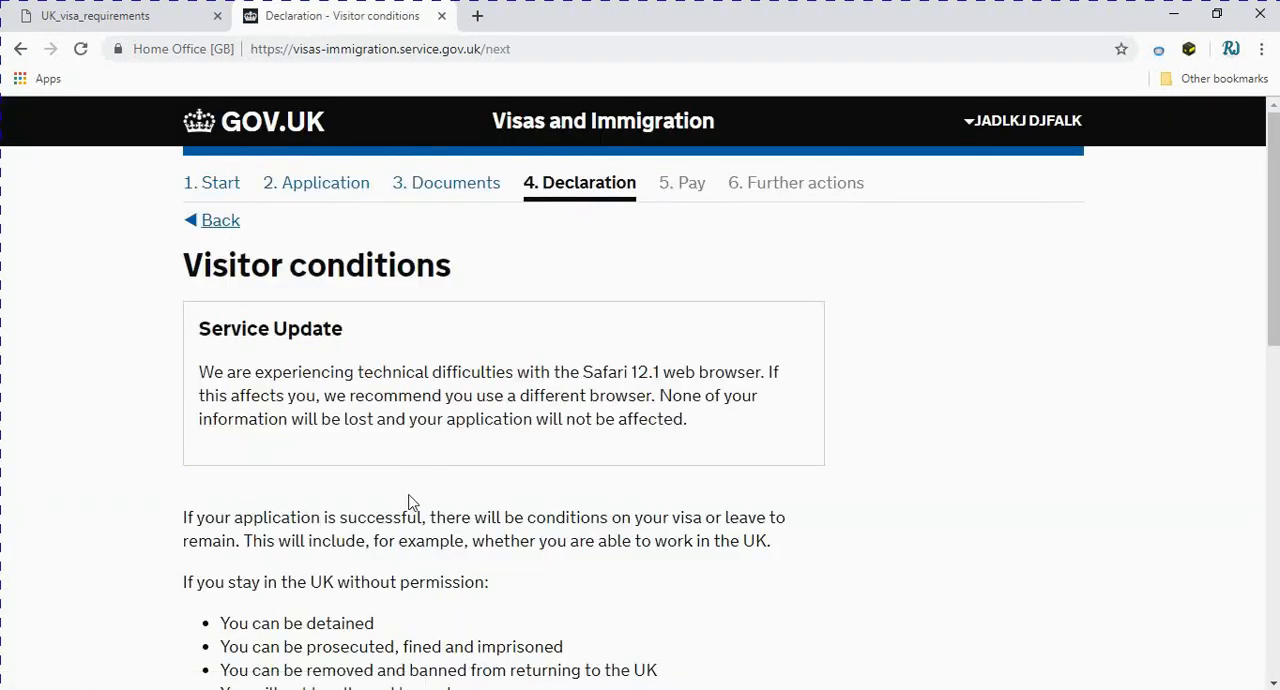
# Confirm understanding and accepting the visitor conditions and save the answer
pyautogui.scroll(-6, 409, 502)
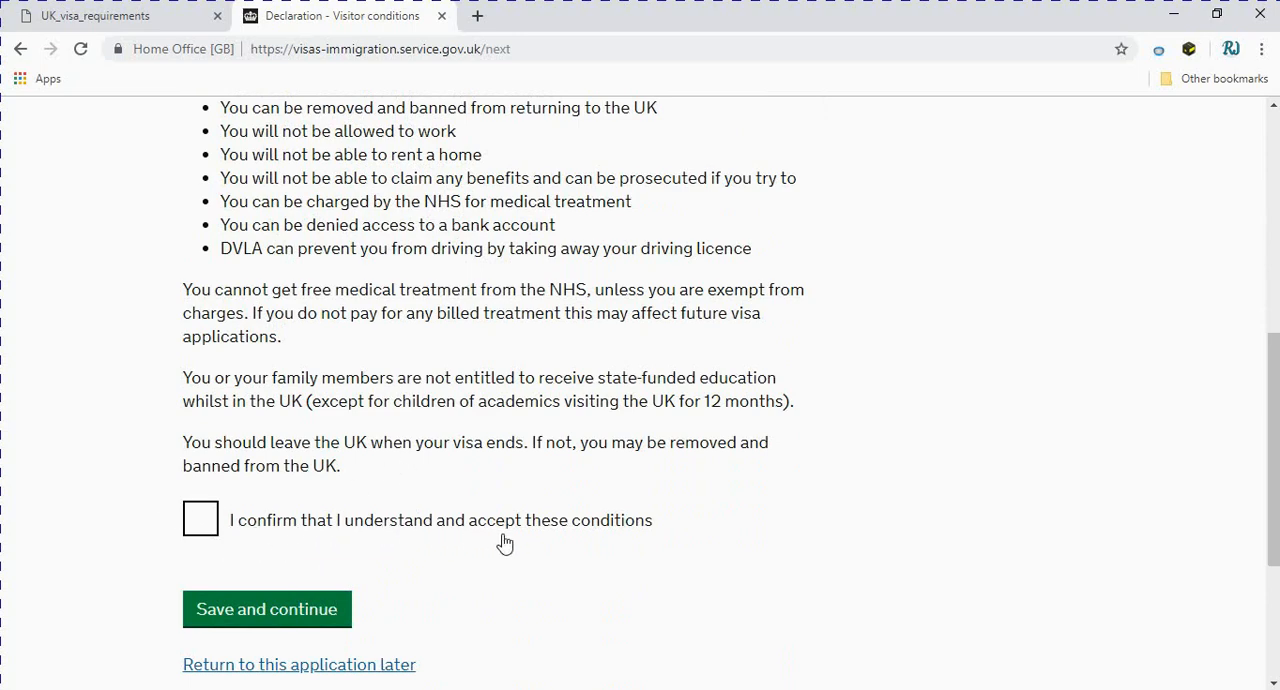
pyautogui.click(195, 522)
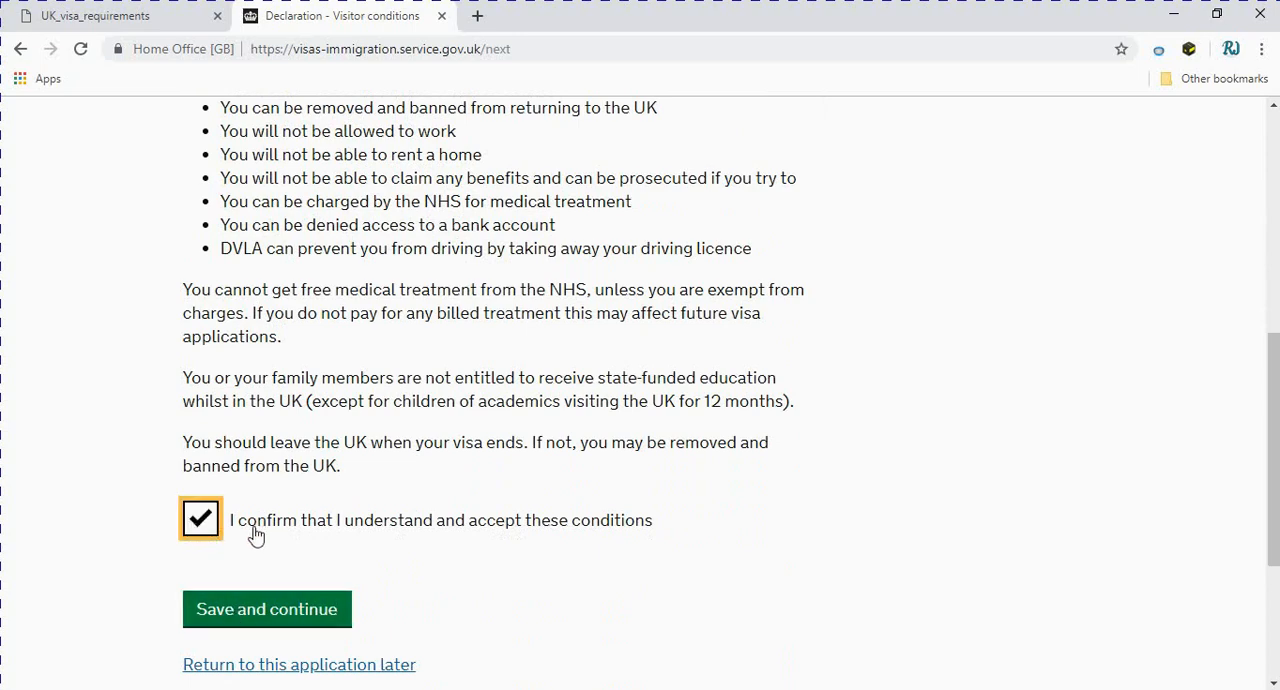
pyautogui.click(241, 617)
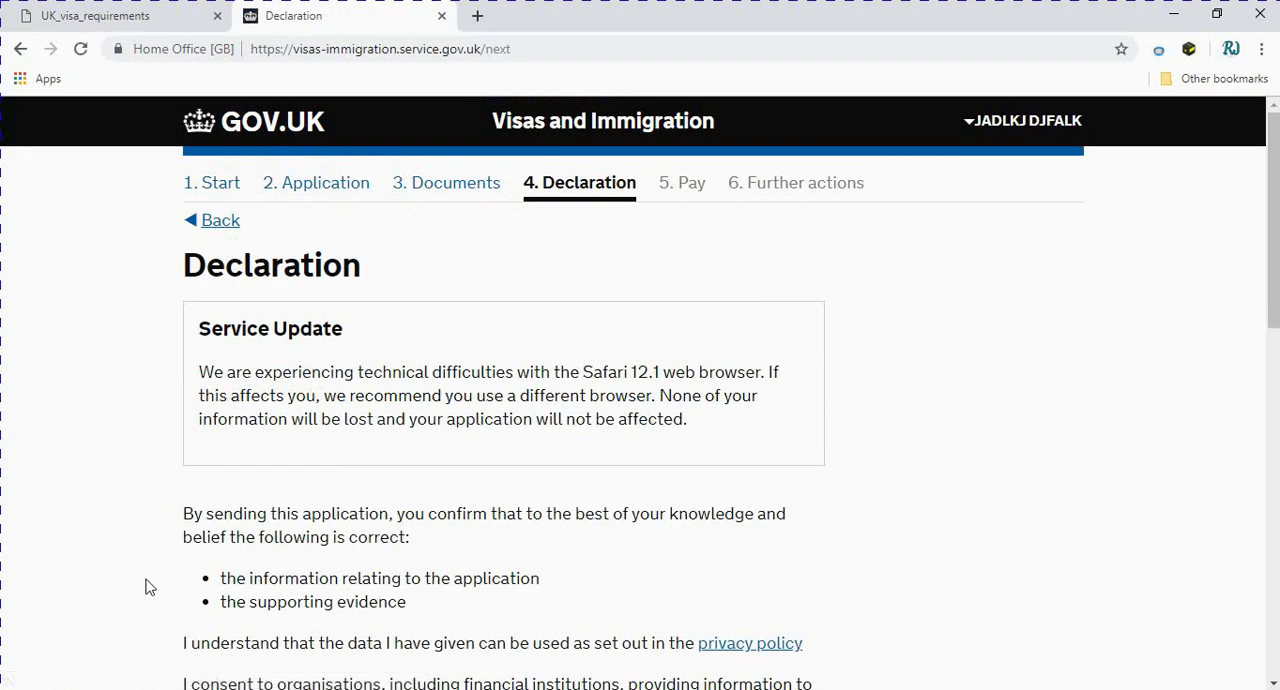
# Confirm being the applicant aged 18 or over and accept the declaration
pyautogui.scroll(-4, 146, 587)
pyautogui.scroll(-1, 146, 587)
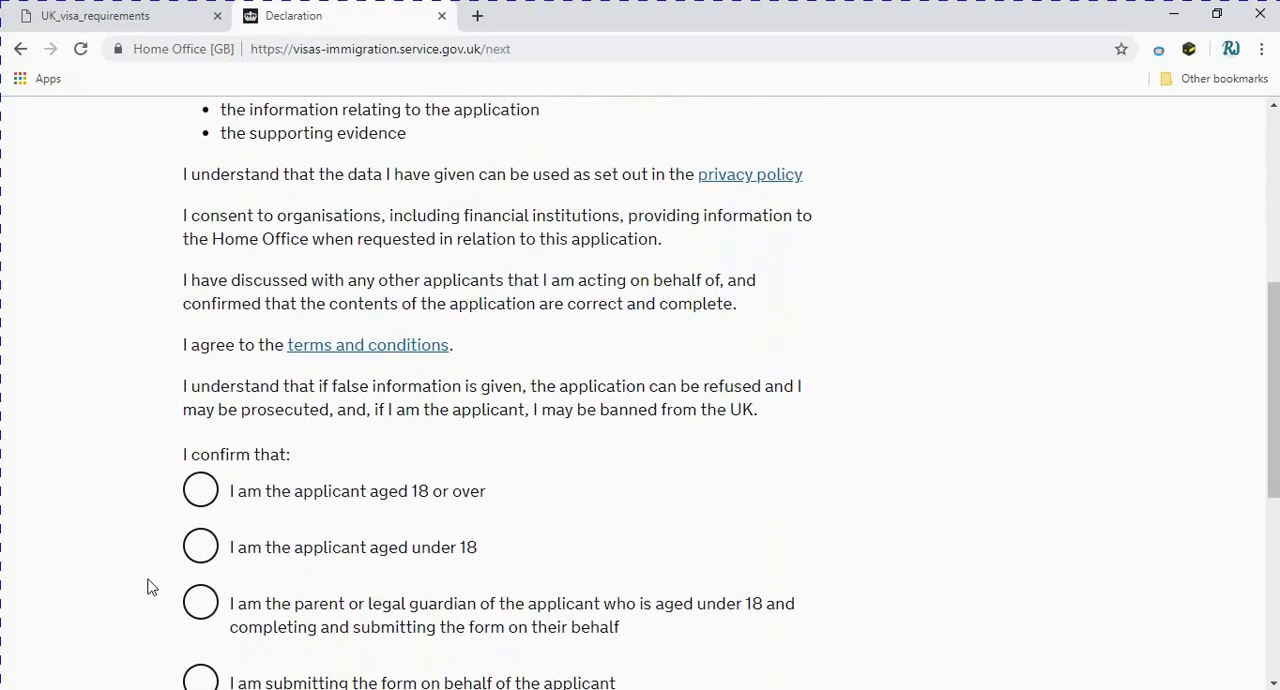
pyautogui.scroll(-1, 194, 574)
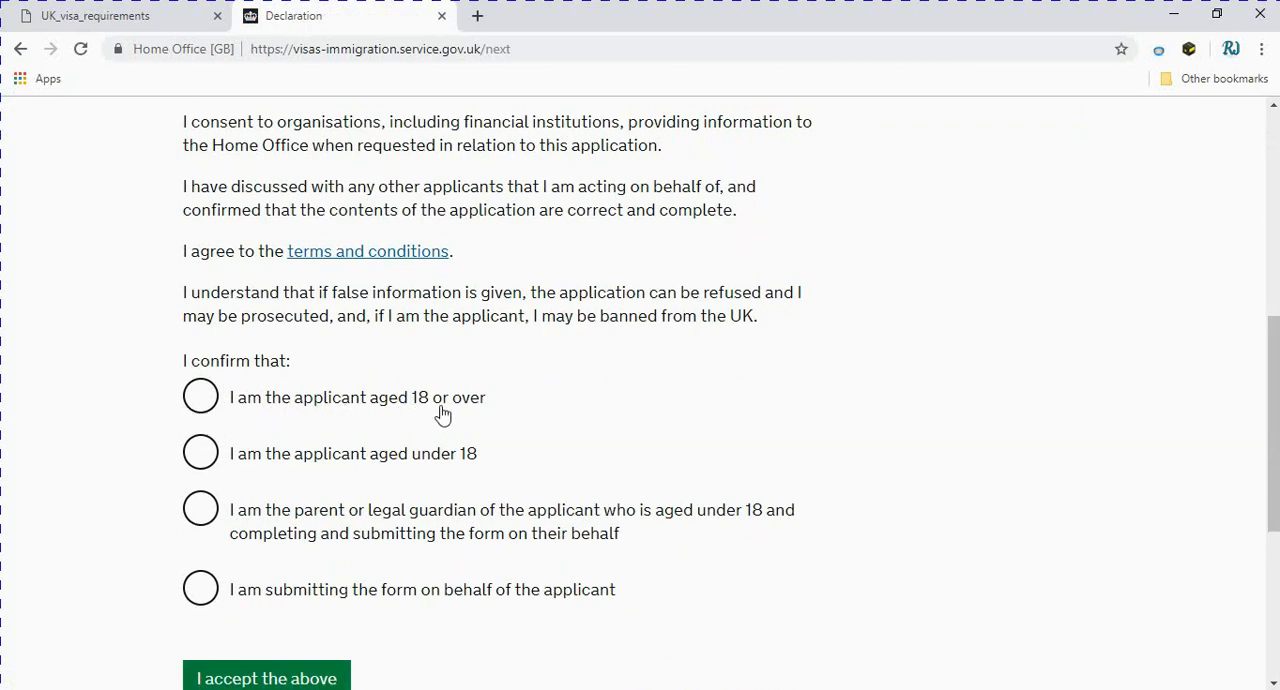
pyautogui.click(210, 398)
pyautogui.scroll(-2, 306, 660)
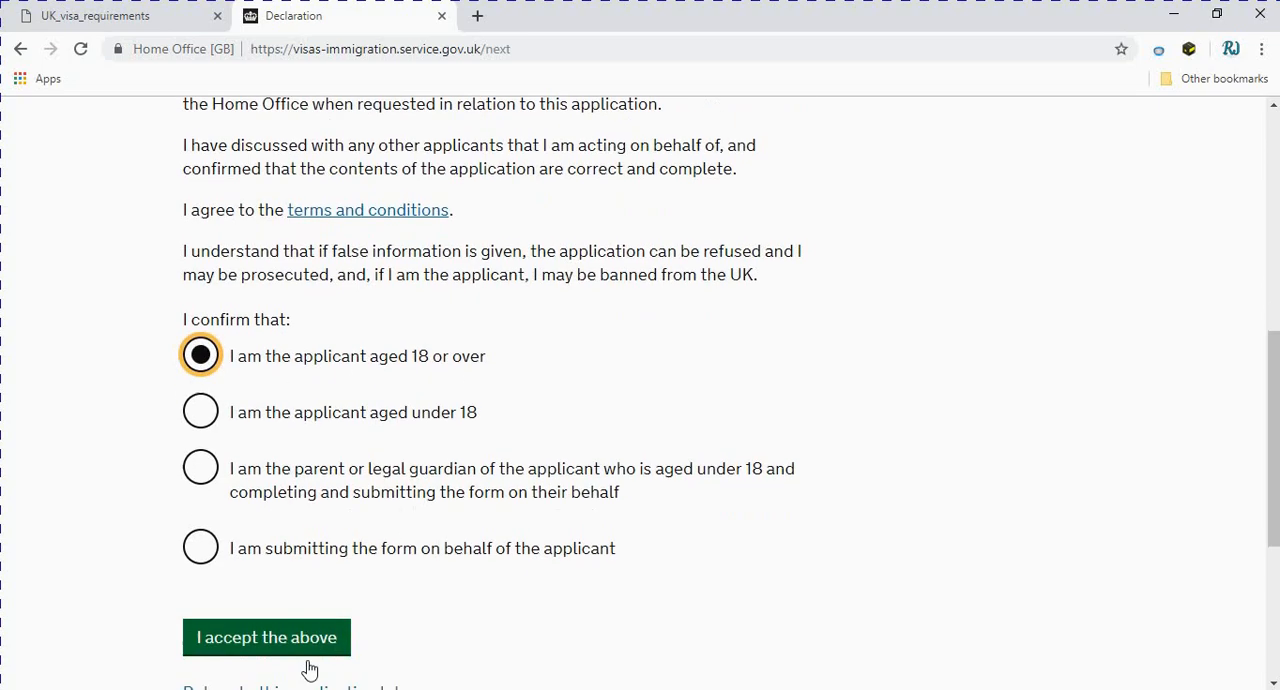
pyautogui.click(247, 495)
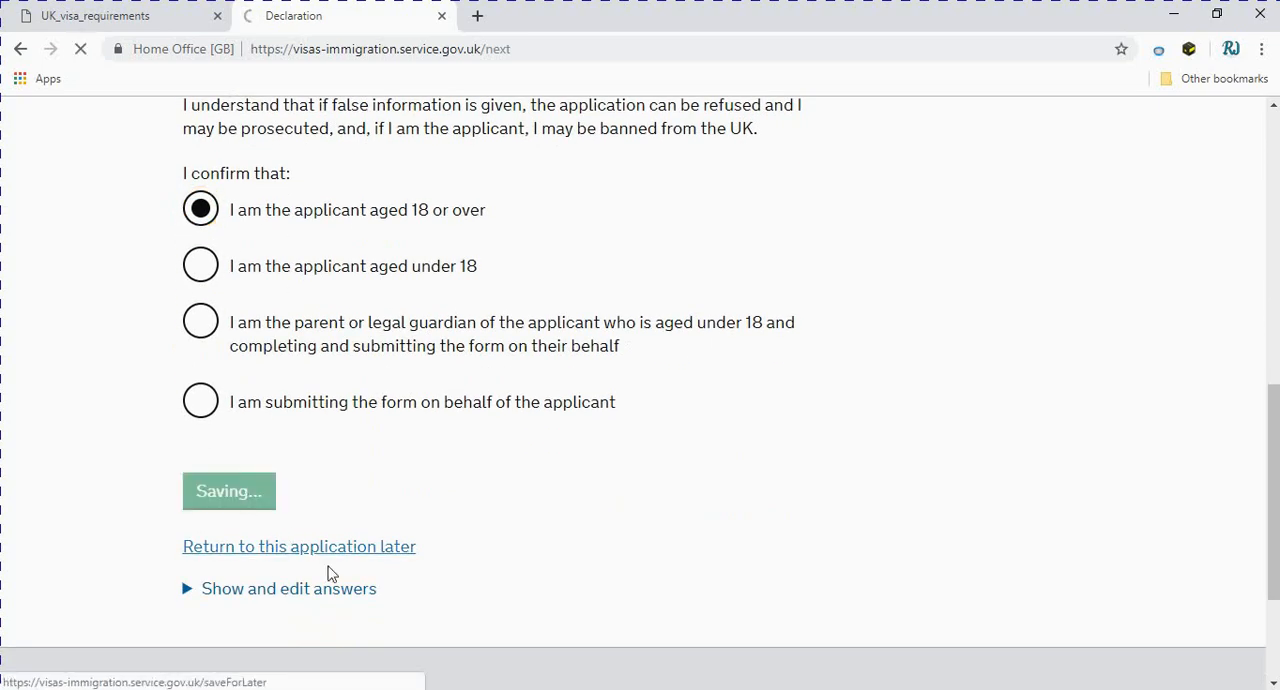
# Check the consent and declaration answers summary and continue to the payment section
pyautogui.scroll(-6, 332, 570)
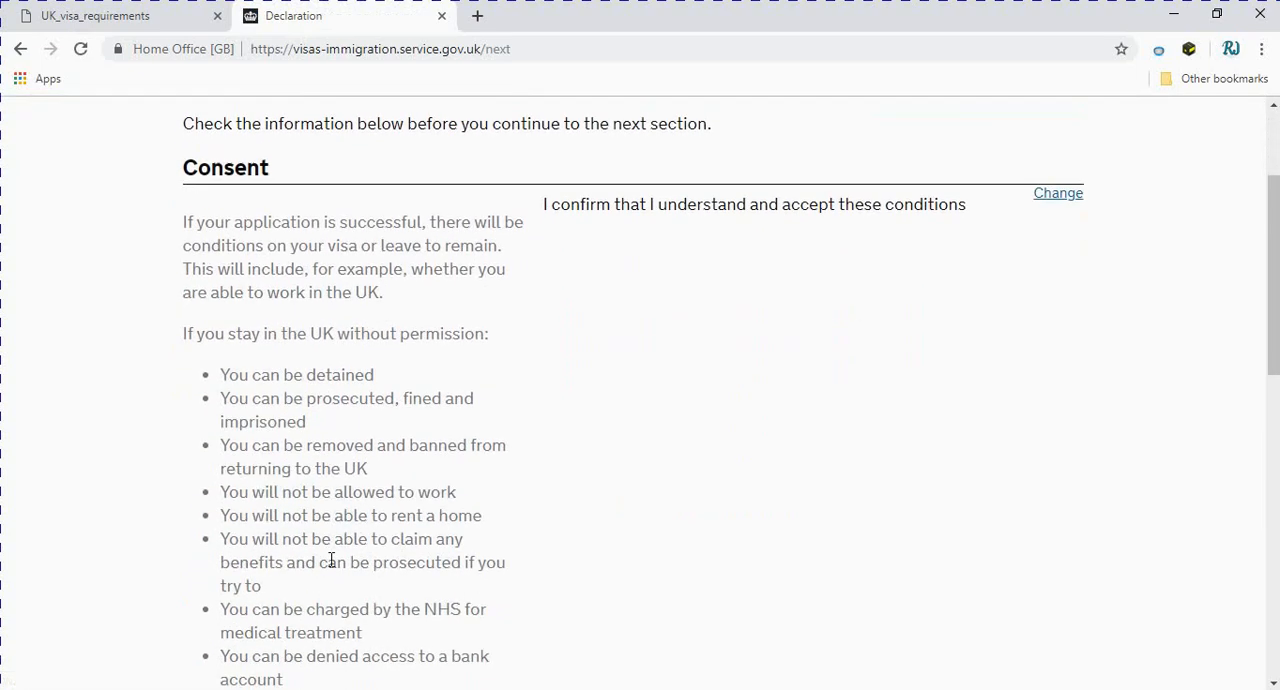
pyautogui.scroll(-3, 331, 561)
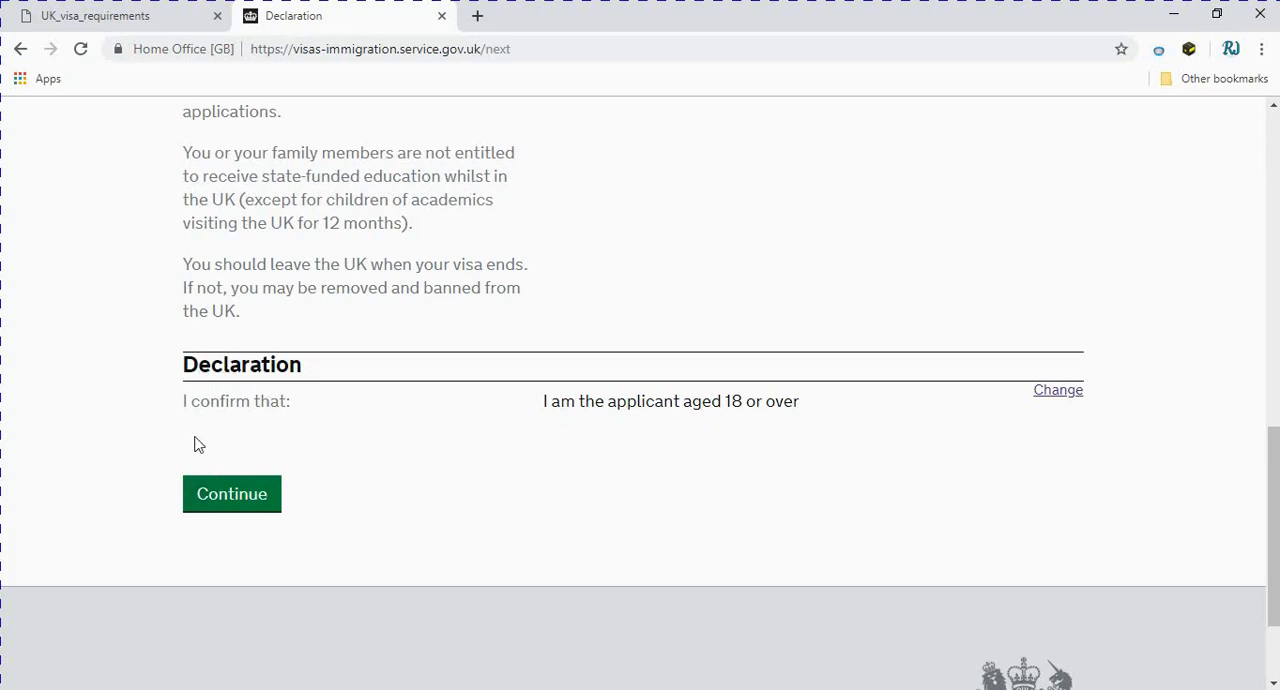
pyautogui.click(261, 507)
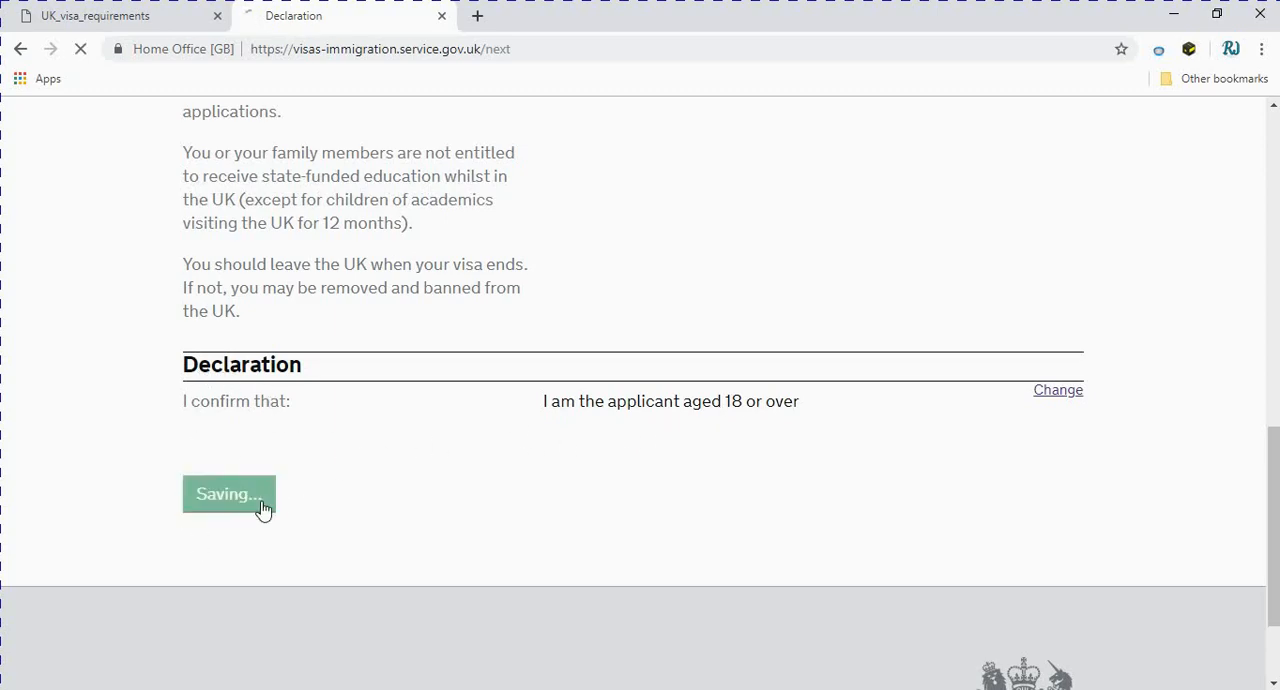
# Choose the 6-month visit visa length and save the choice
pyautogui.scroll(-5, 261, 507)
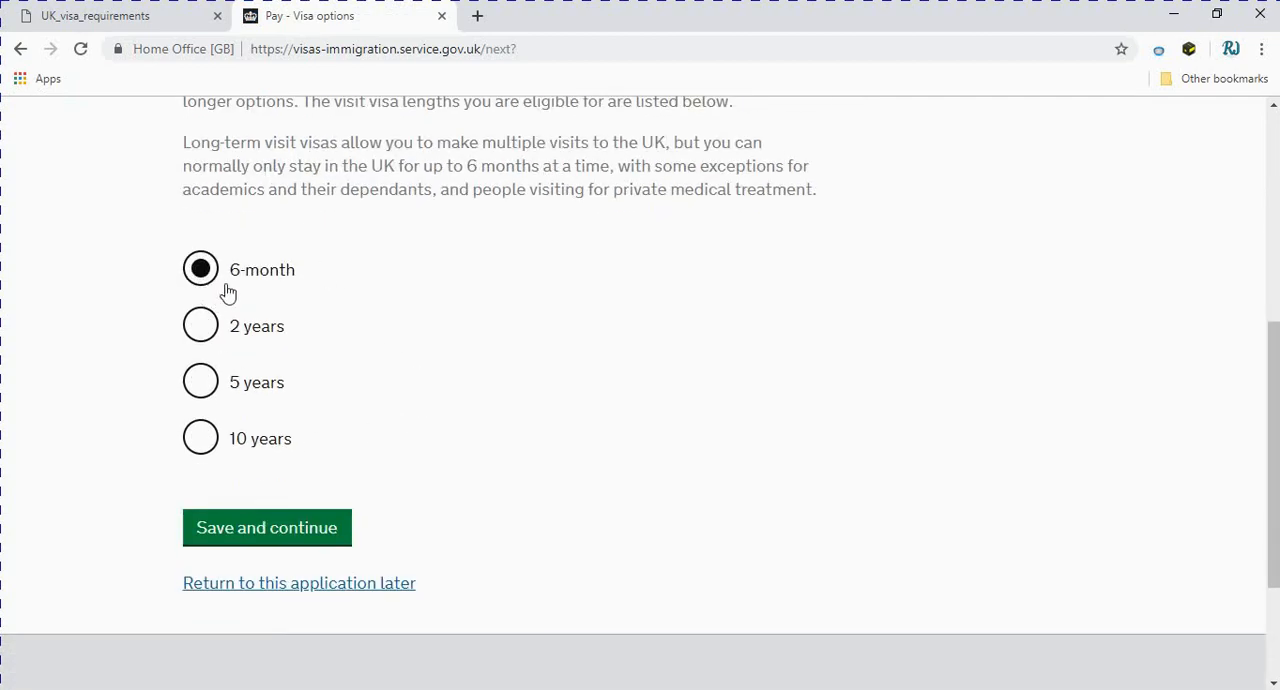
pyautogui.scroll(3, 343, 351)
pyautogui.scroll(-3, 348, 351)
pyautogui.click(200, 322)
pyautogui.click(203, 385)
pyautogui.click(205, 438)
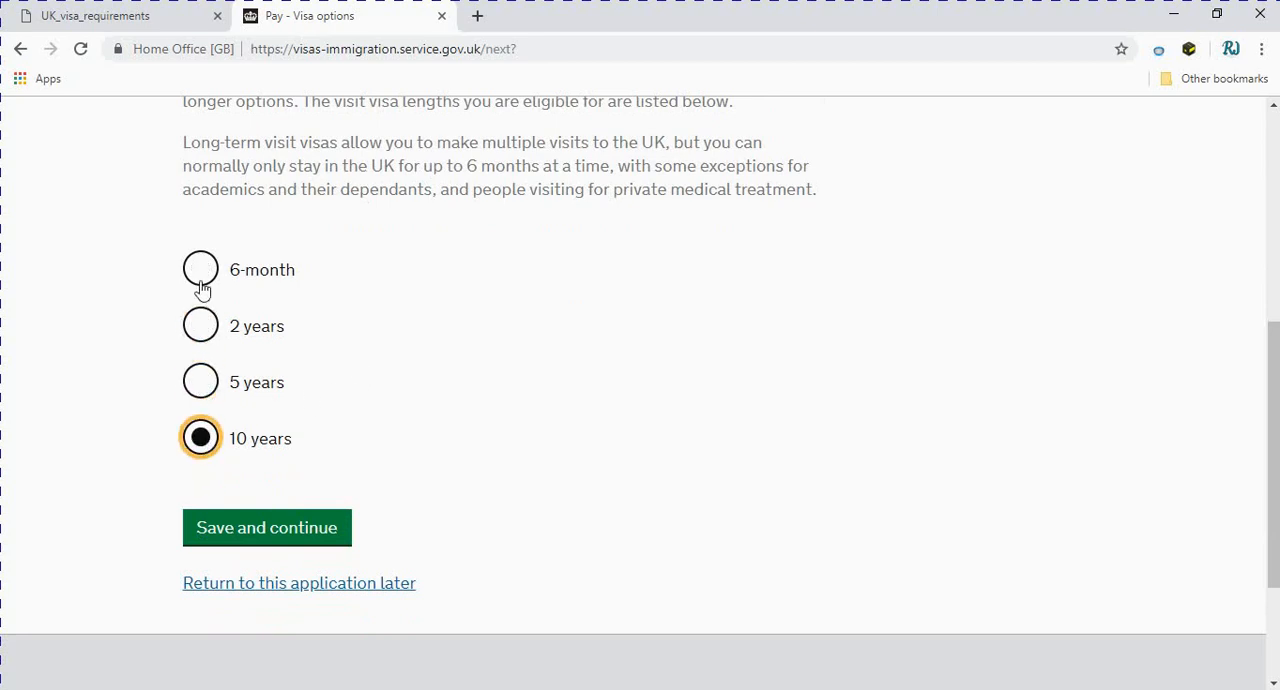
pyautogui.click(202, 273)
pyautogui.click(264, 535)
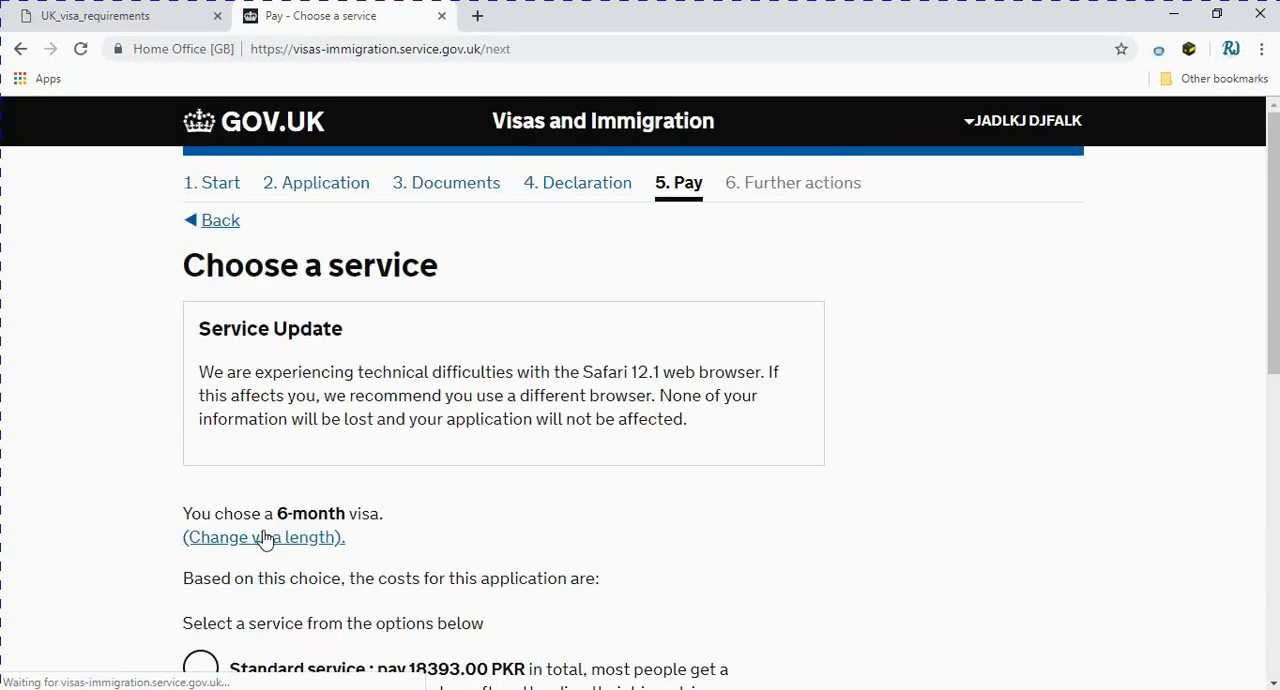
# Choose the Standard service for the 6-month visa instead of the Priority service and save
pyautogui.scroll(-3, 265, 540)
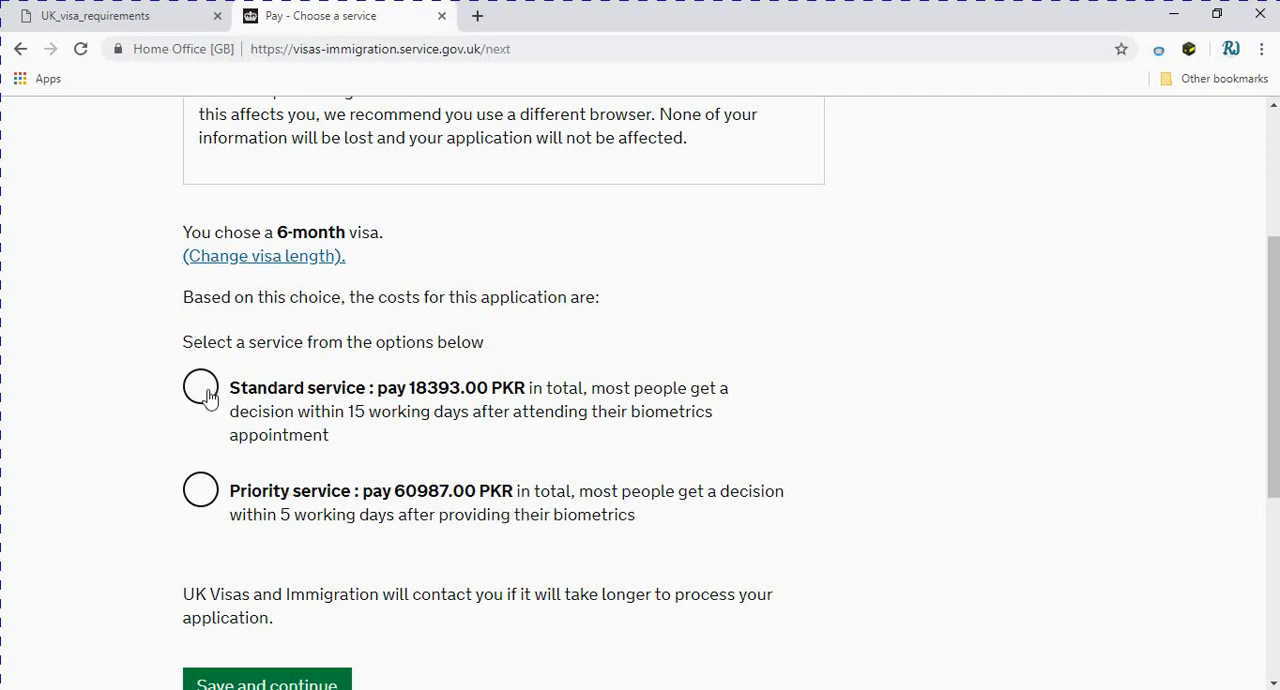
pyautogui.click(206, 505)
pyautogui.scroll(-2, 320, 536)
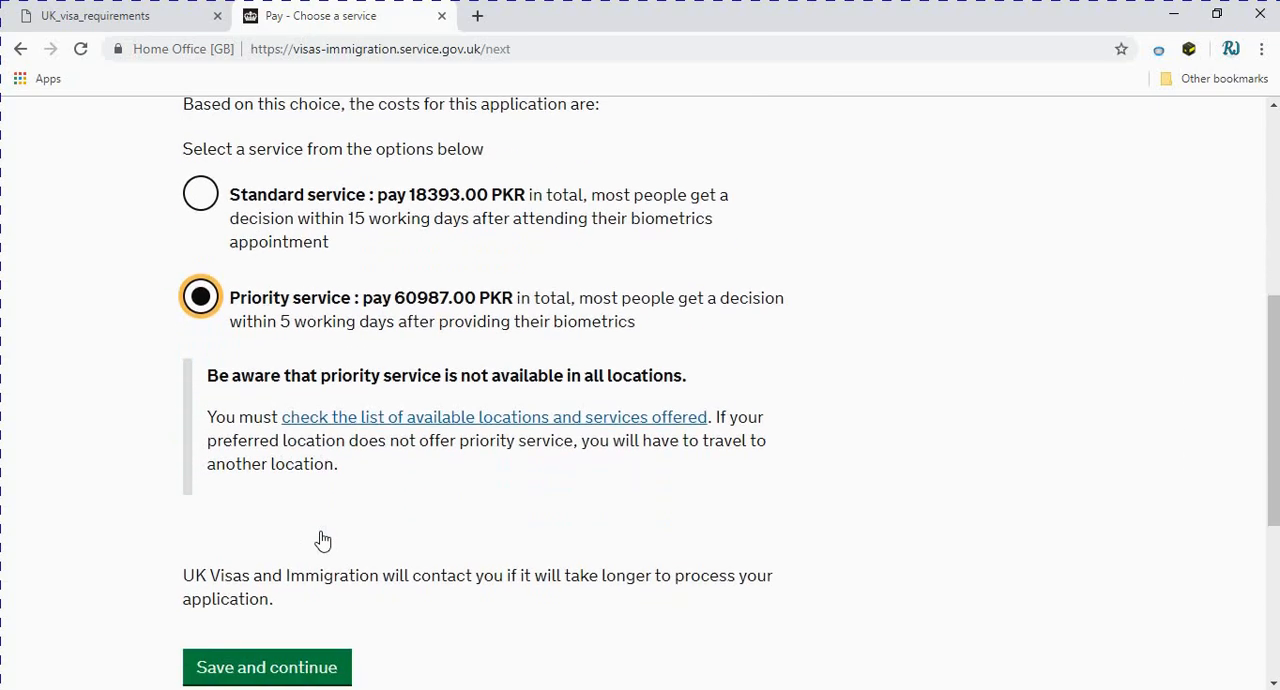
pyautogui.scroll(-1, 322, 540)
pyautogui.scroll(2, 323, 520)
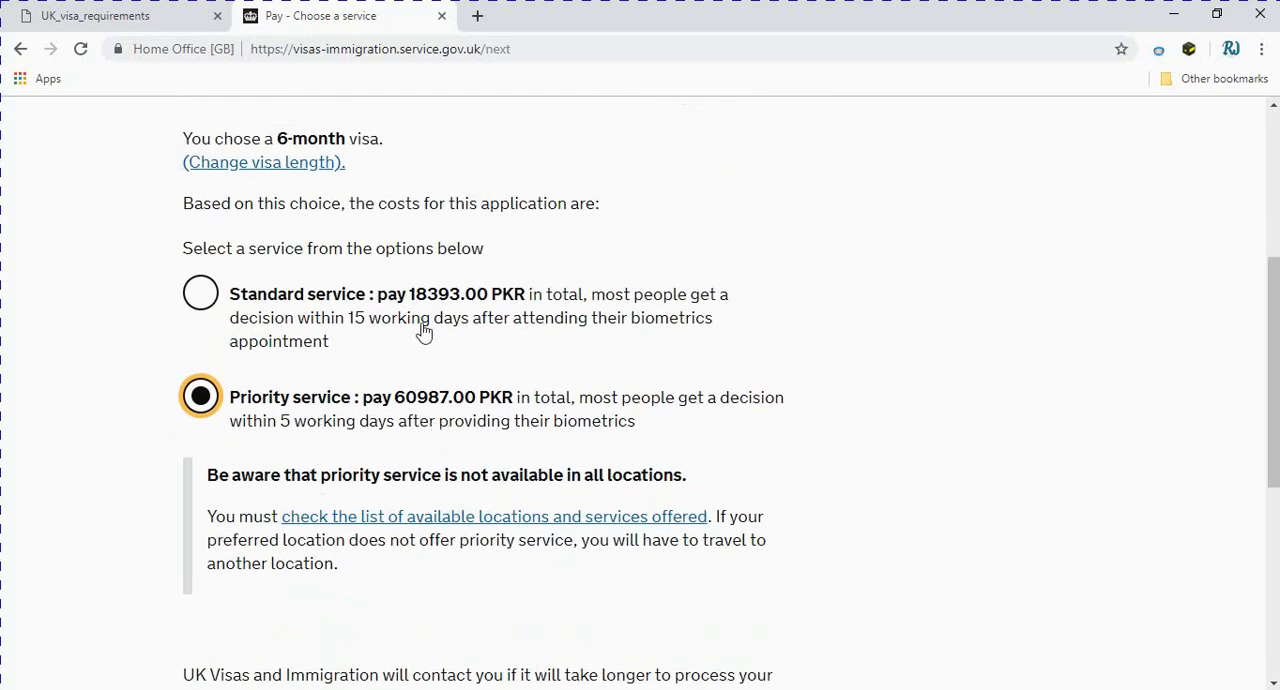
pyautogui.click(201, 292)
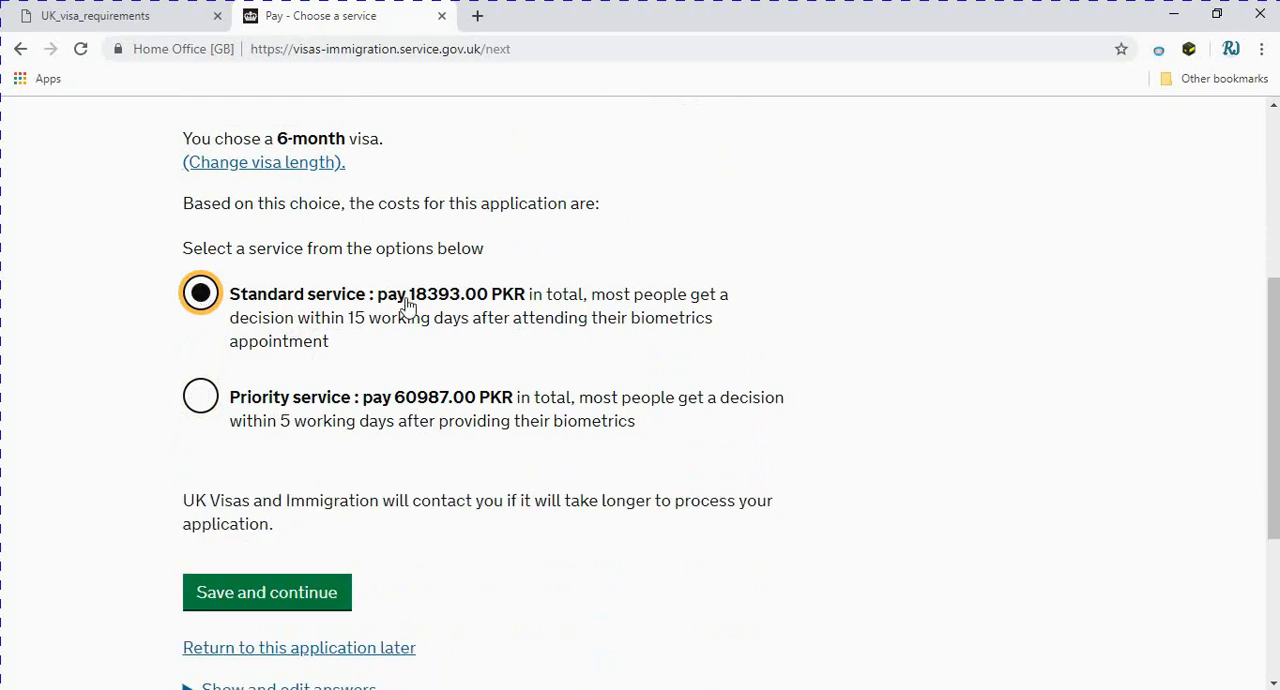
pyautogui.scroll(-2, 397, 441)
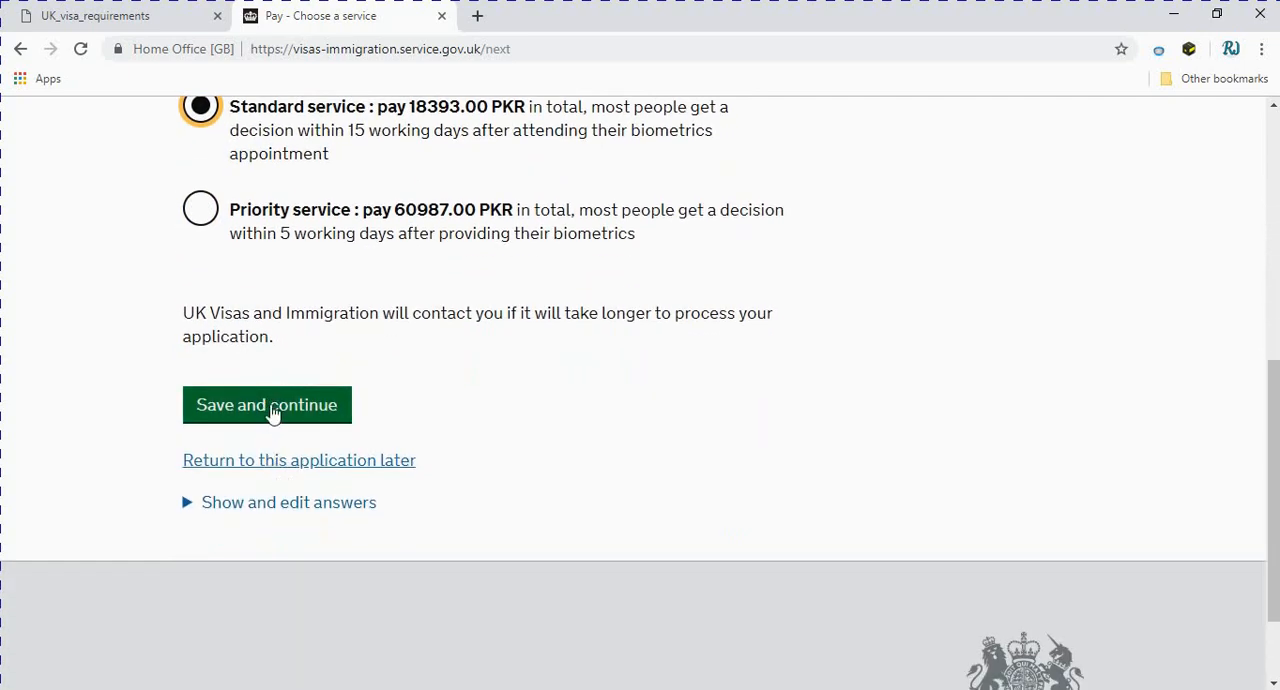
pyautogui.click(272, 413)
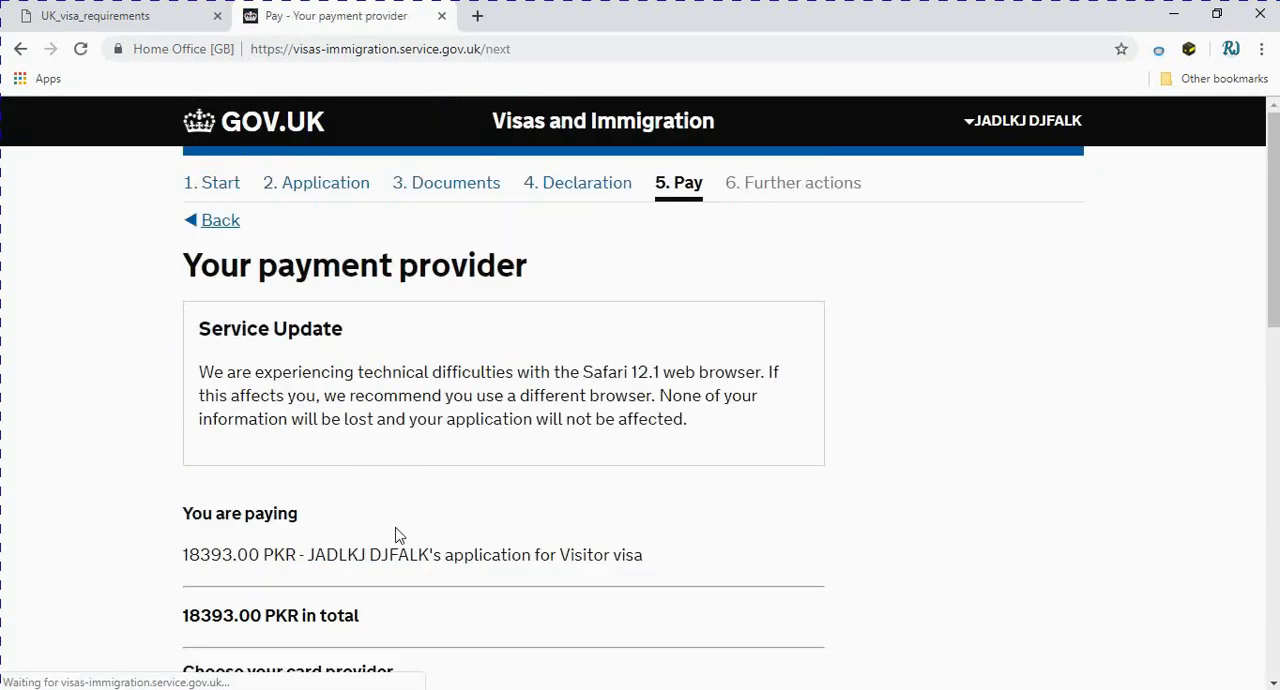
# Choose Visa as the card provider and continue to the WorldPay payment form
pyautogui.scroll(-2, 395, 535)
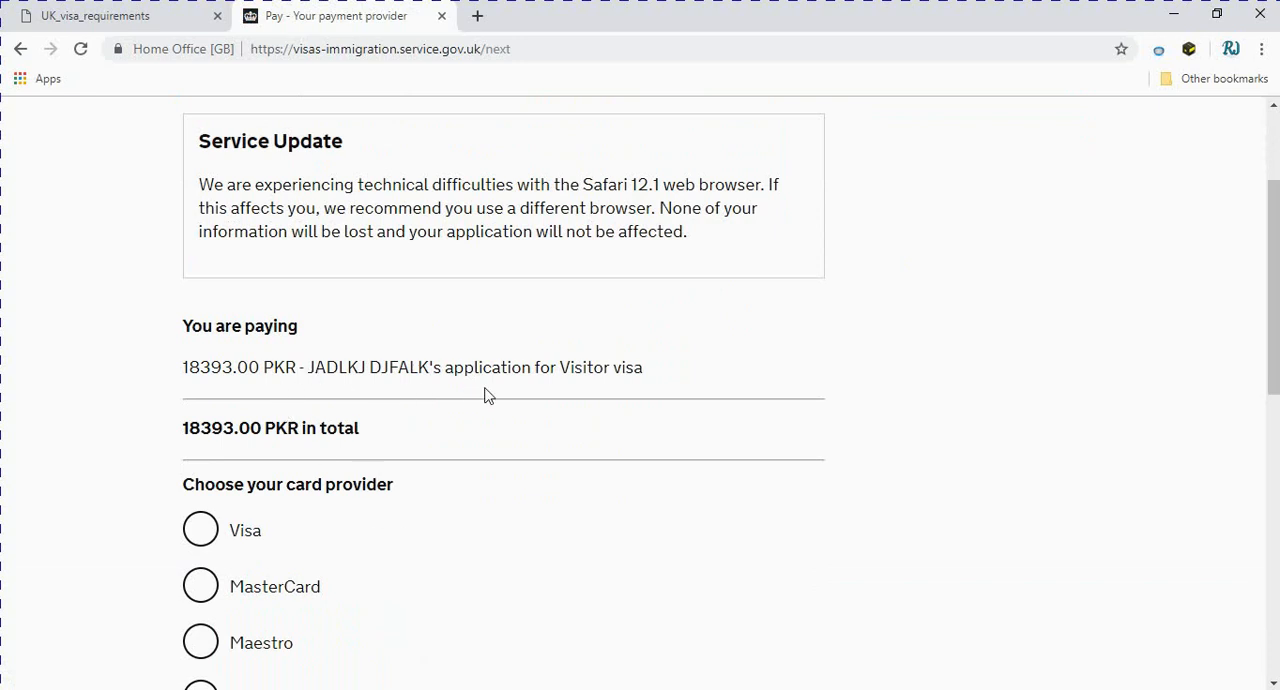
pyautogui.scroll(-2, 551, 423)
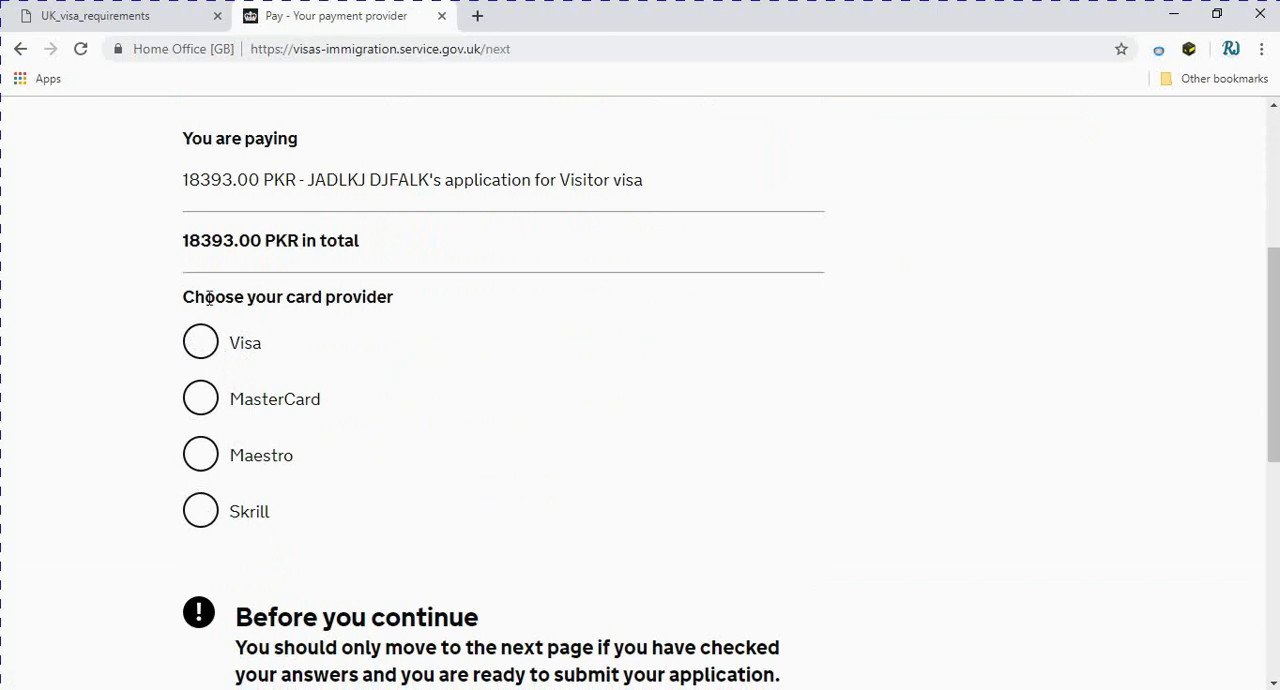
pyautogui.click(200, 343)
pyautogui.scroll(-2, 445, 477)
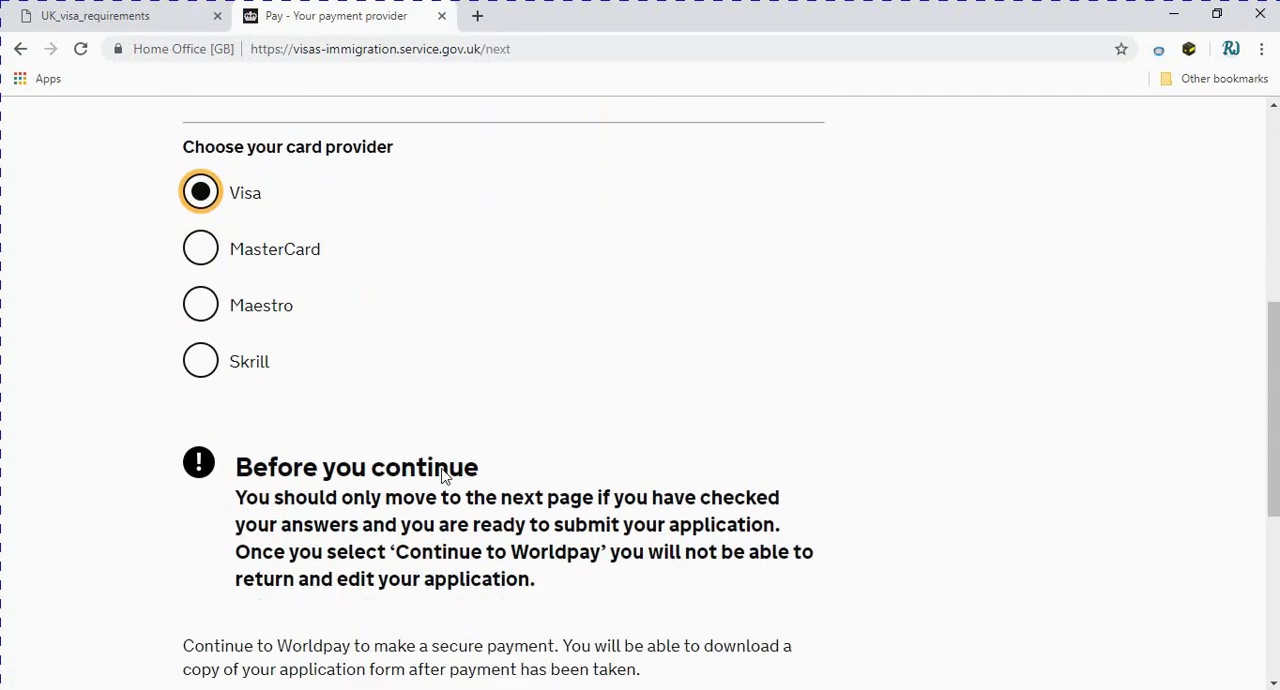
pyautogui.scroll(-1, 445, 477)
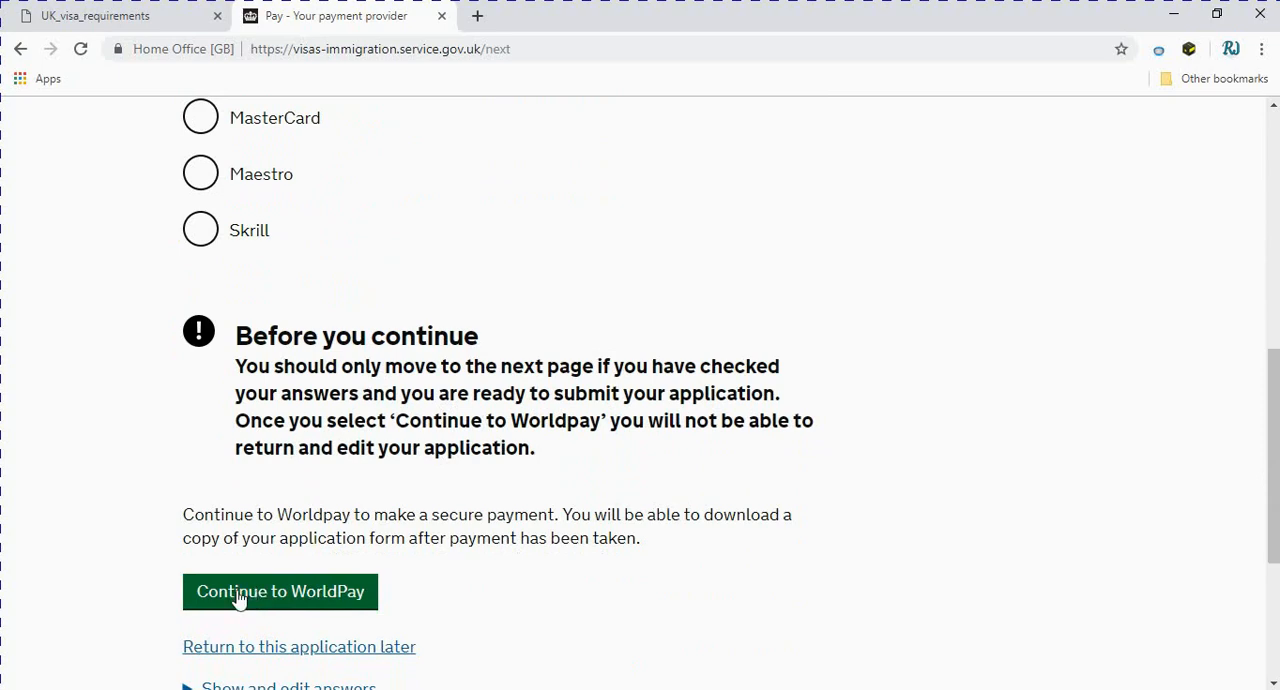
pyautogui.scroll(2, 411, 406)
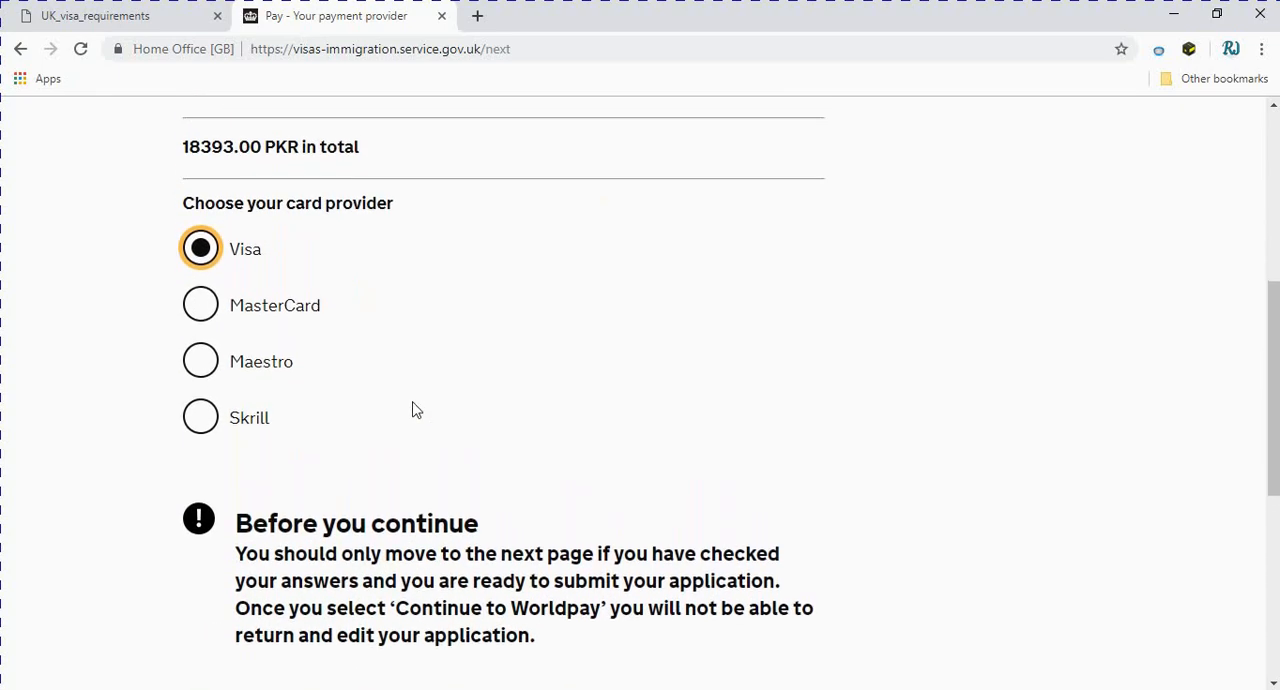
pyautogui.scroll(-2, 416, 410)
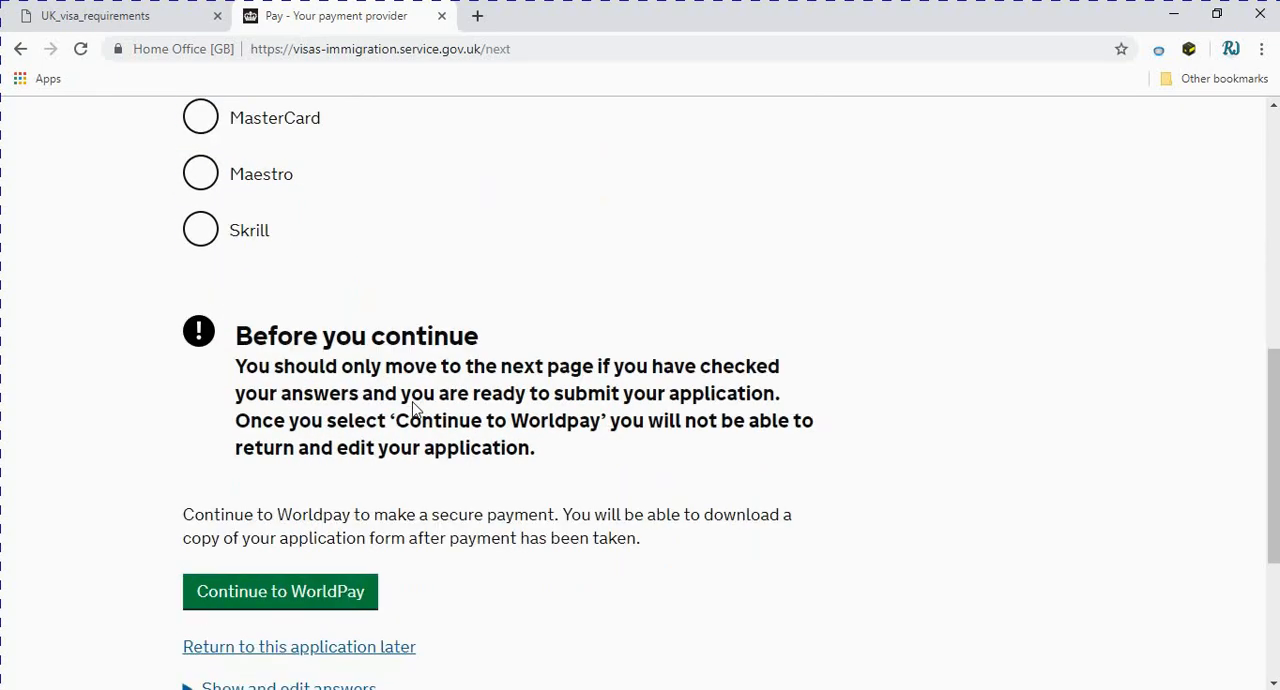
pyautogui.click(277, 600)
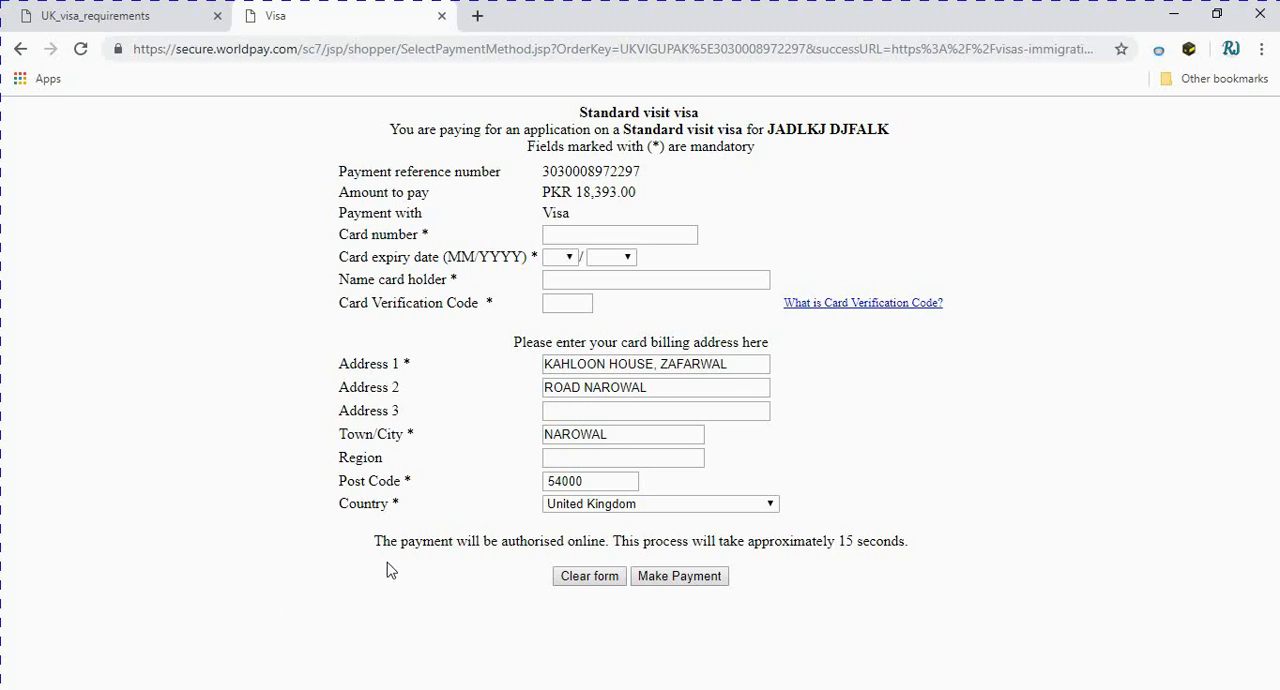
# Examine the UK_visa_requirements PDF for the document scanning rules and the barcode separators for employment, financial and educational evidence
pyautogui.click(148, 16)
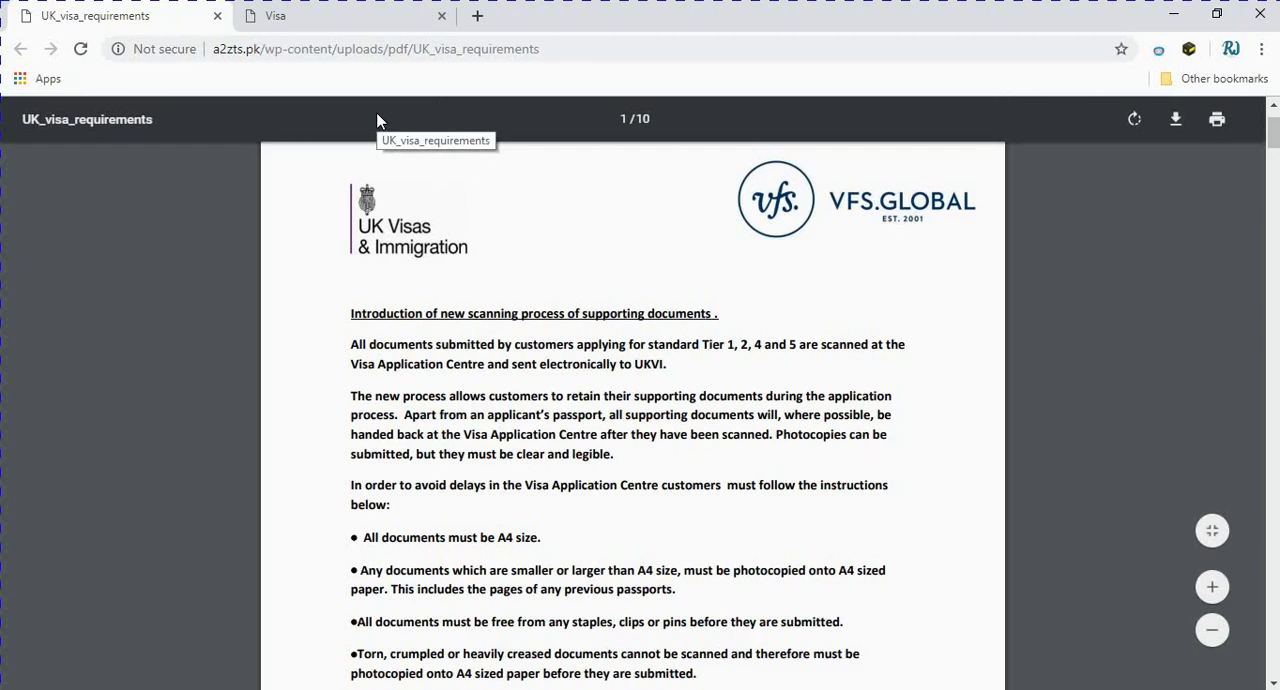
pyautogui.scroll(2, 366, 205)
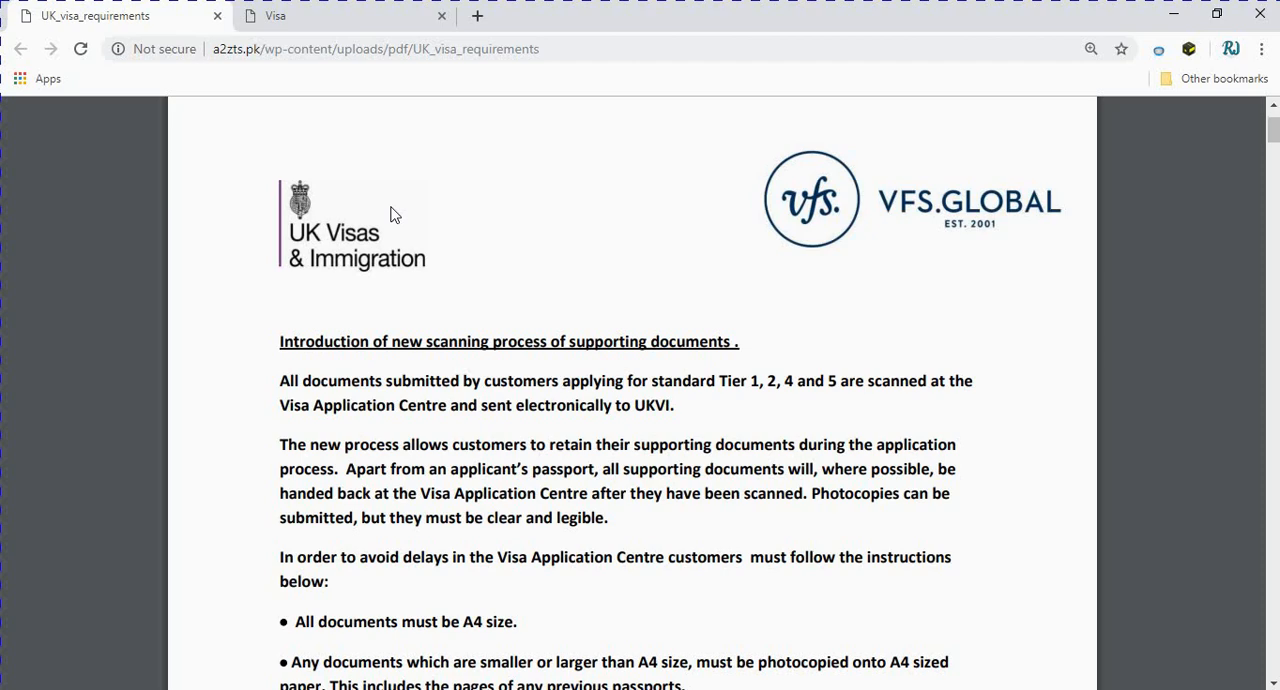
pyautogui.scroll(-1, 401, 352)
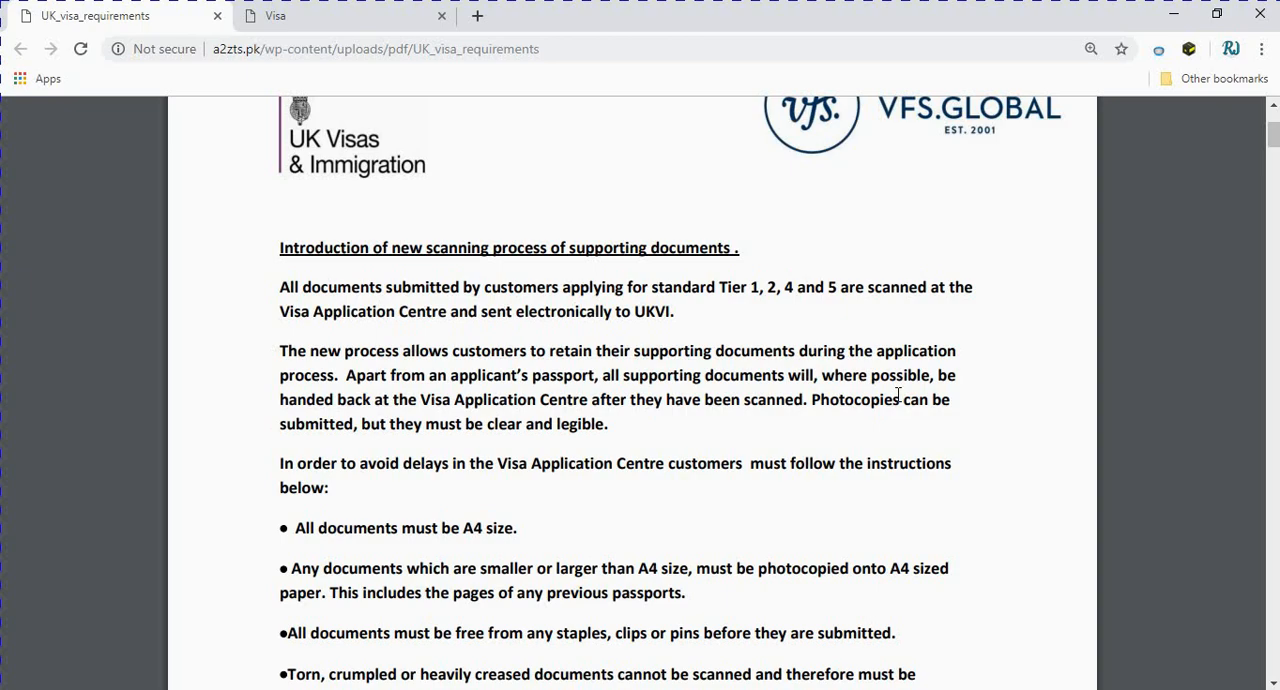
pyautogui.scroll(2, 800, 280)
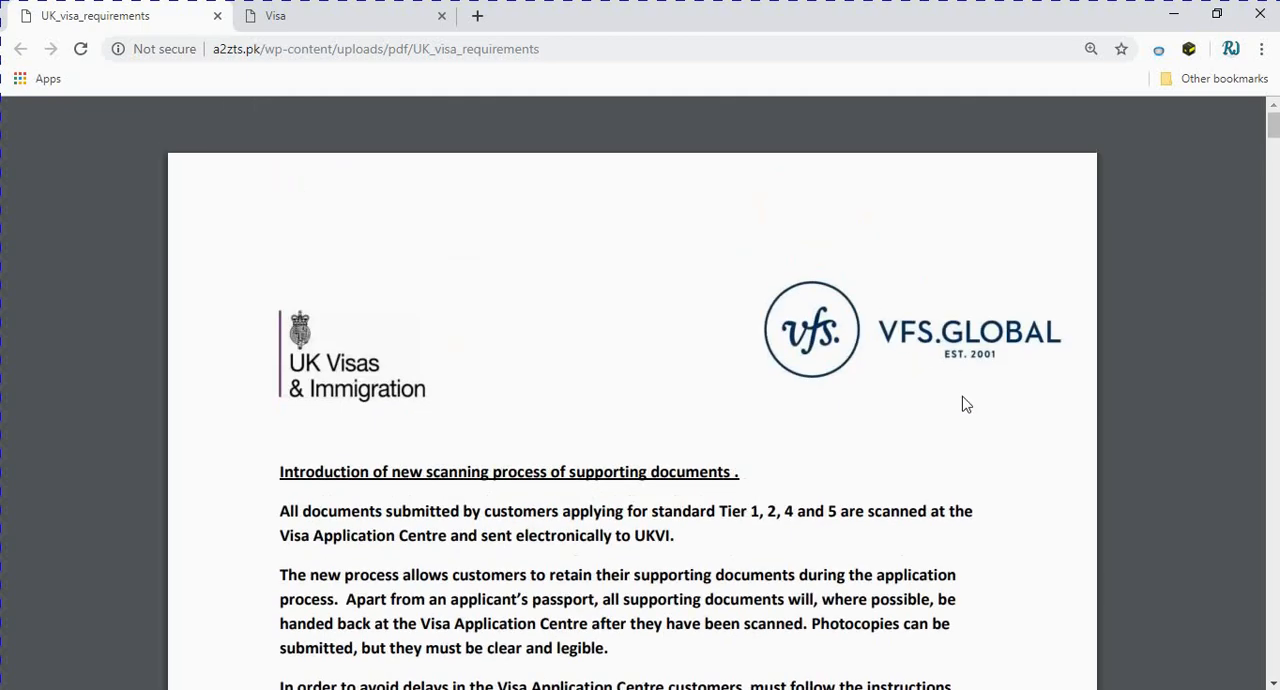
pyautogui.scroll(-6, 960, 403)
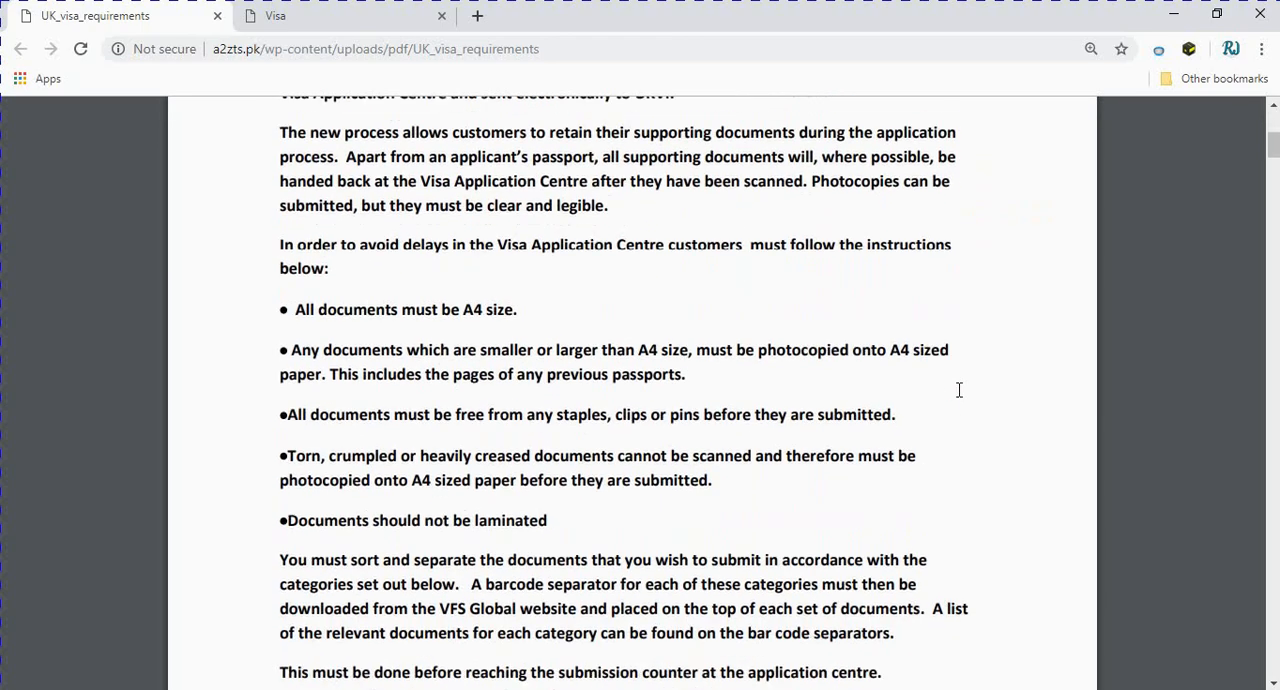
pyautogui.scroll(-7, 959, 390)
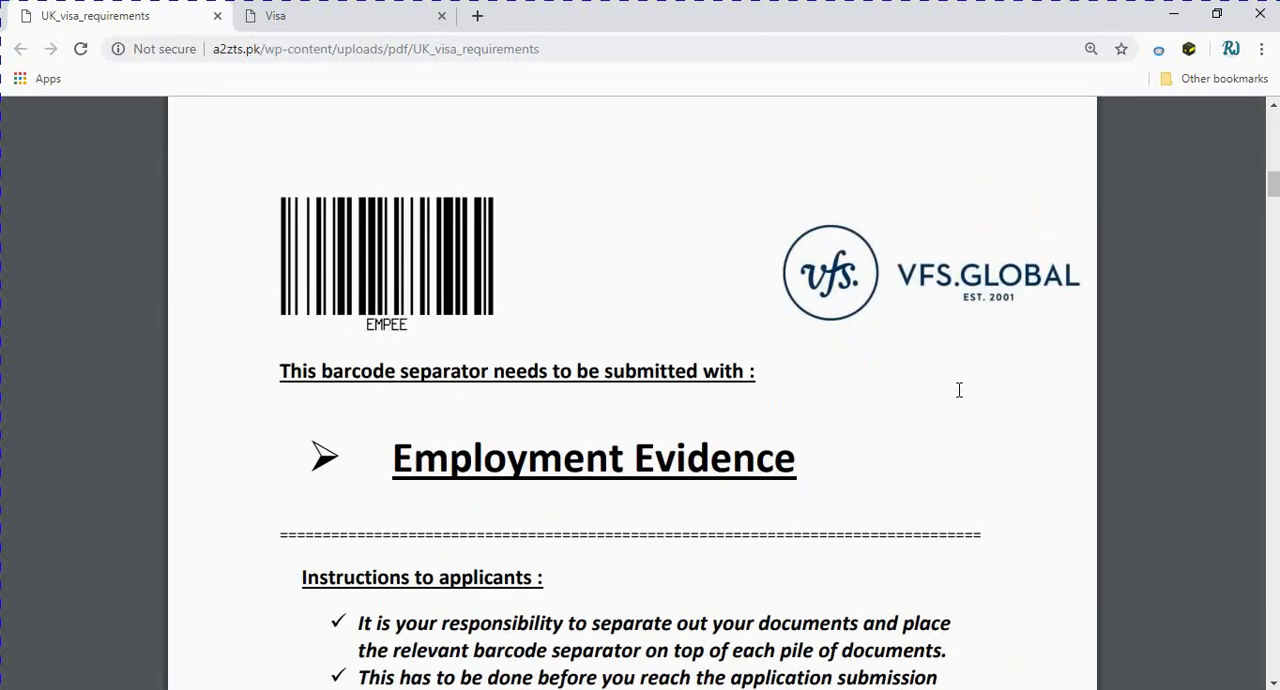
pyautogui.scroll(-1, 959, 390)
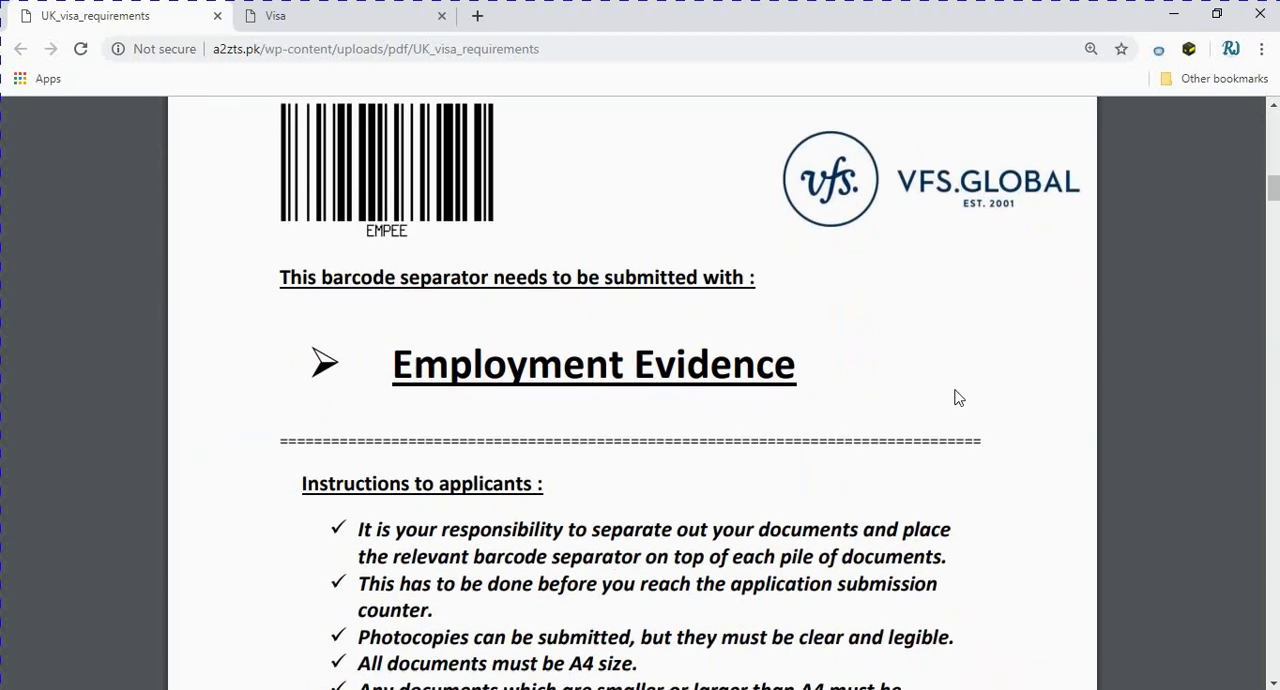
pyautogui.scroll(-8, 888, 425)
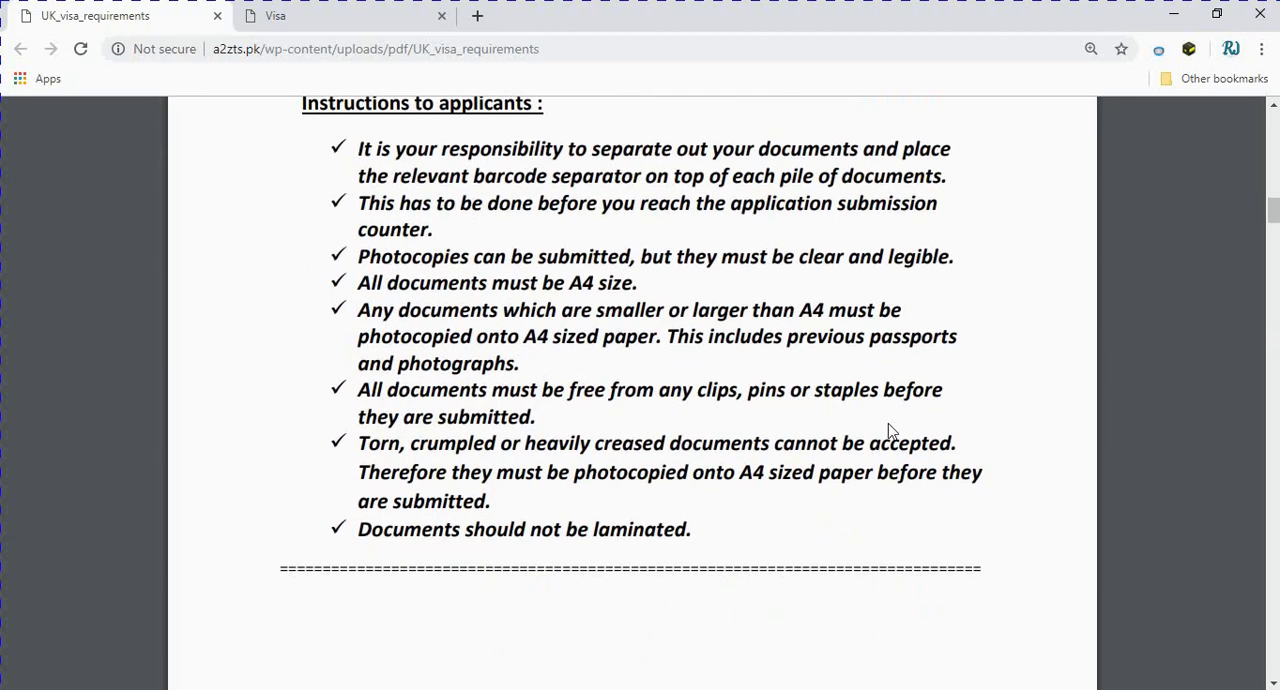
pyautogui.scroll(-8, 892, 431)
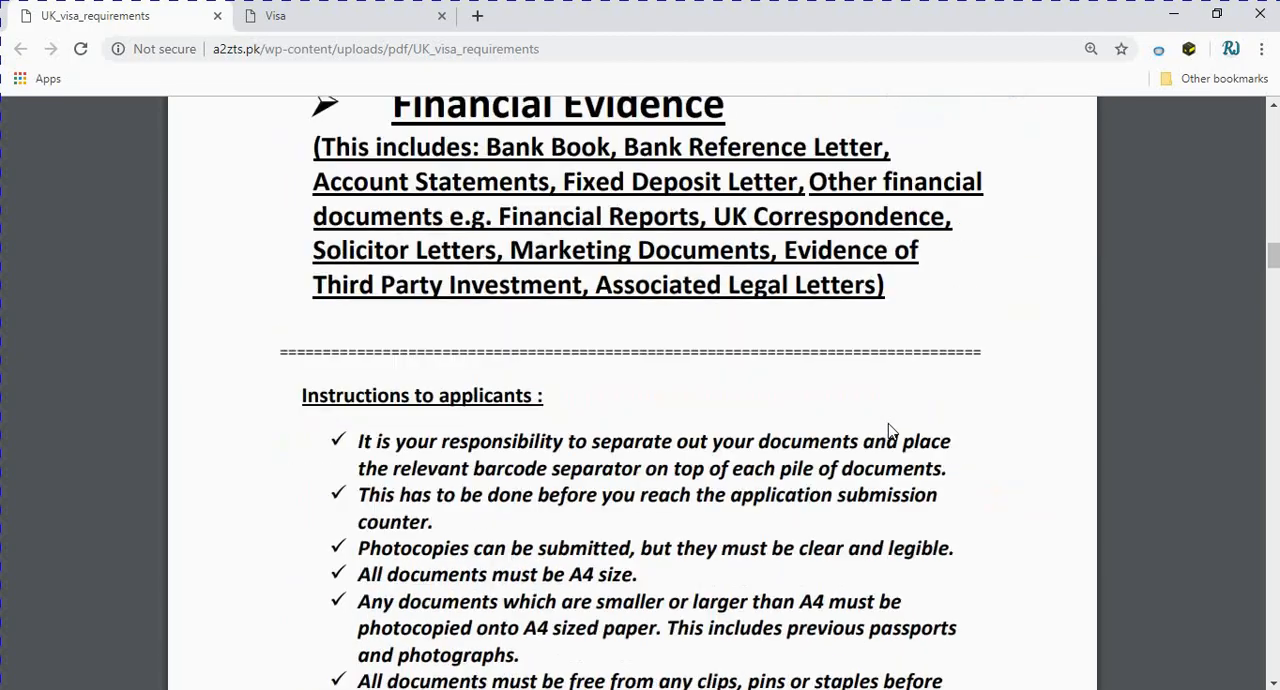
pyautogui.scroll(-8, 888, 430)
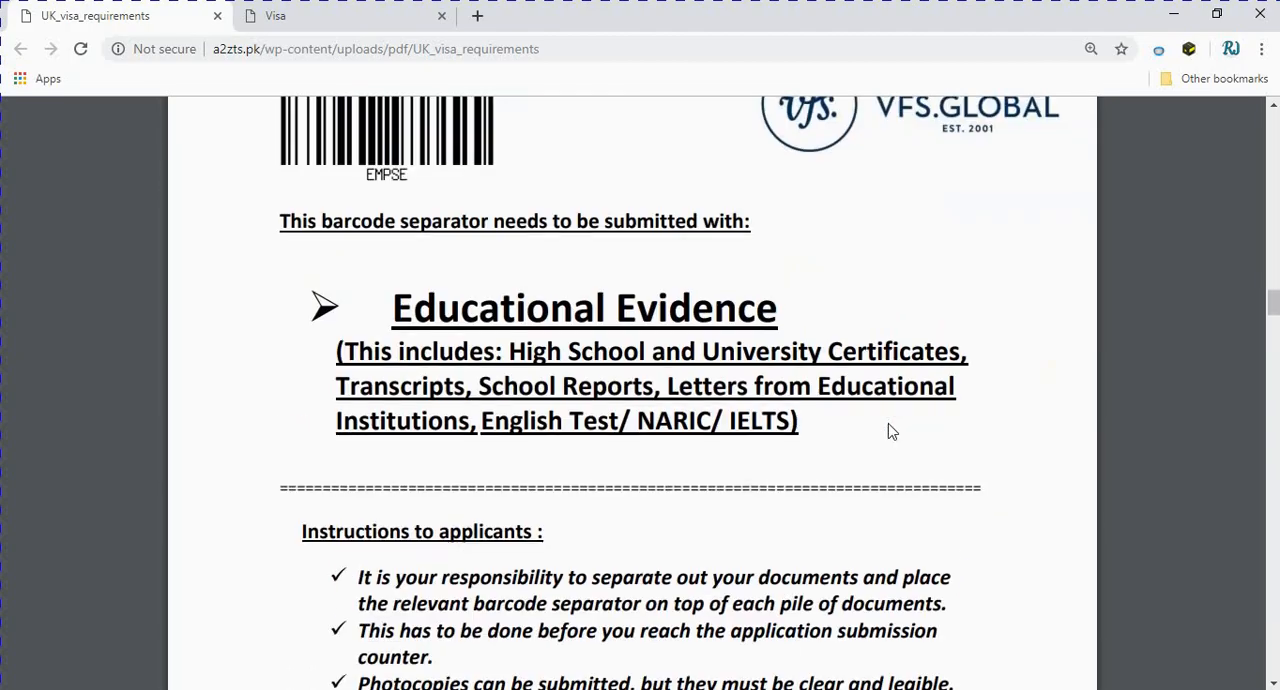
pyautogui.scroll(-8, 888, 425)
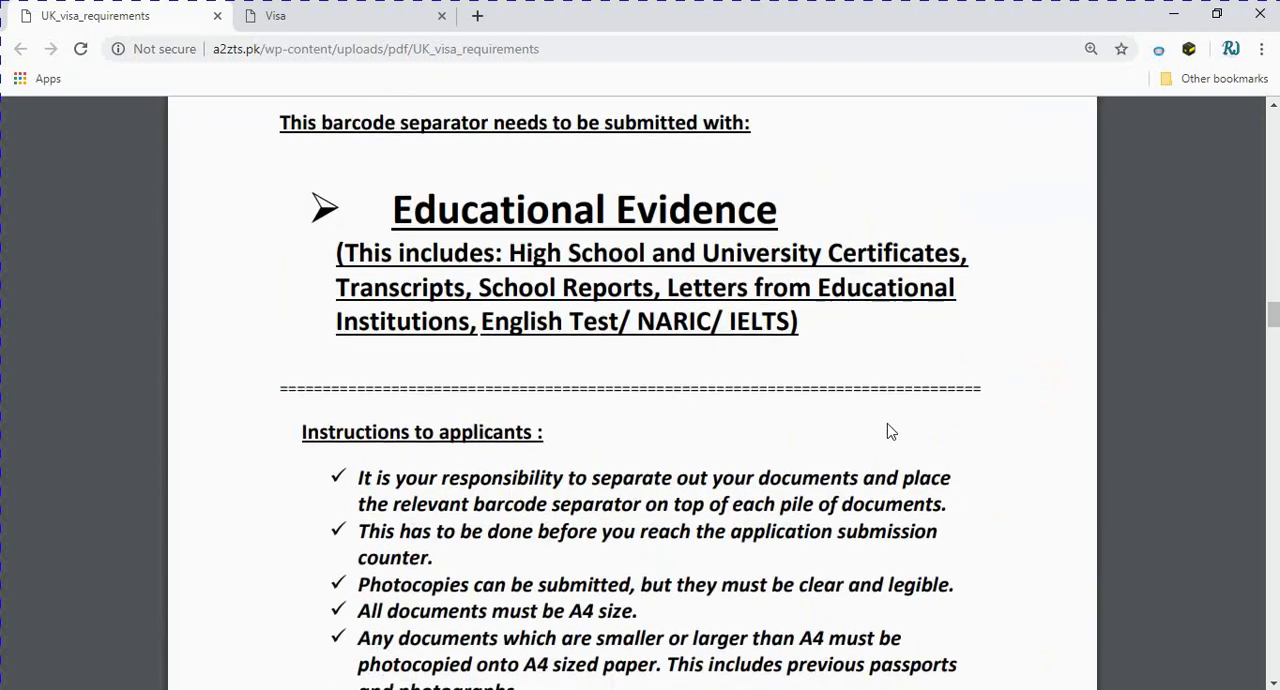
pyautogui.moveTo(1273, 318); pyautogui.dragTo(1271, 655)
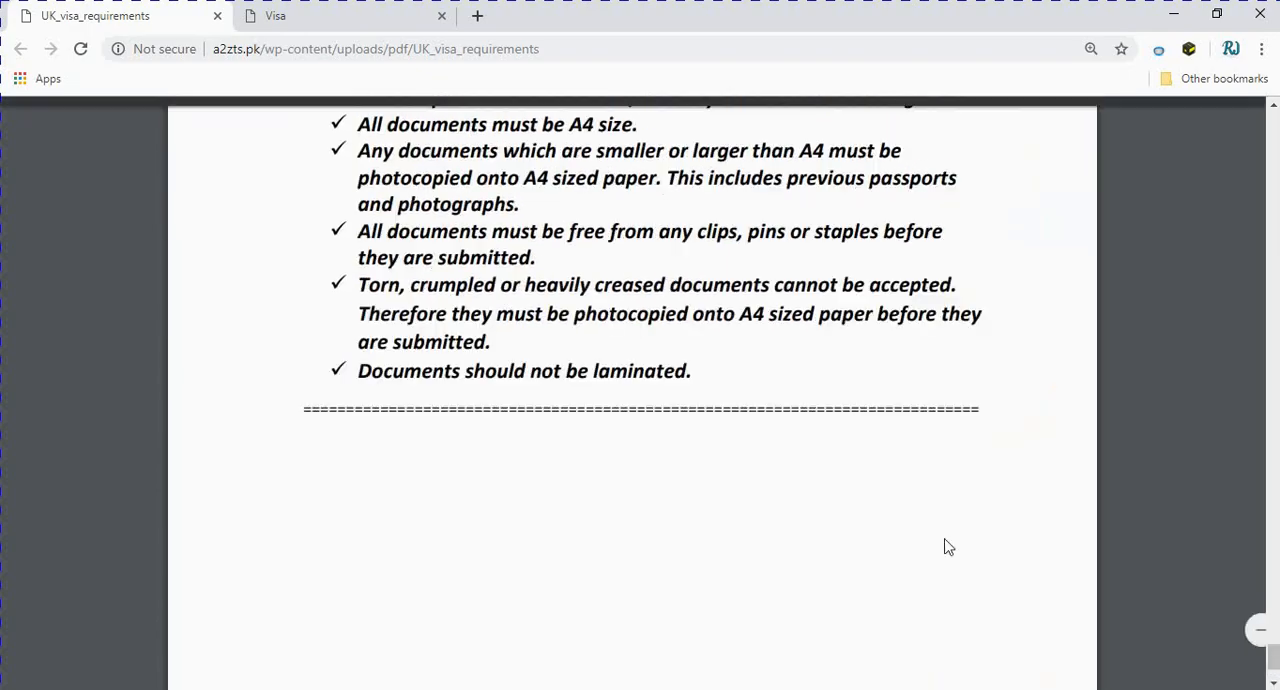